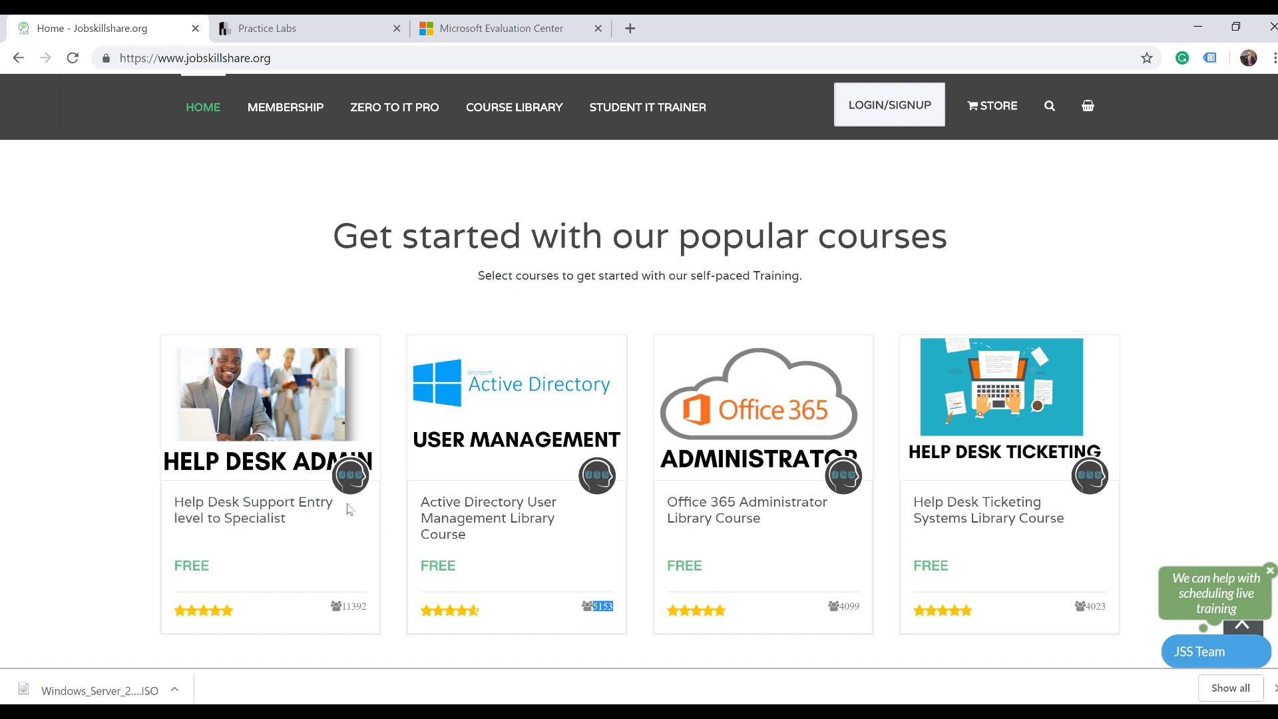
Highlight the Help Desk Support course title, then switch to the Practice Labs session
{"action": "left_click_drag", "start_coordinate": [310, 517], "coordinate": [171, 496]}
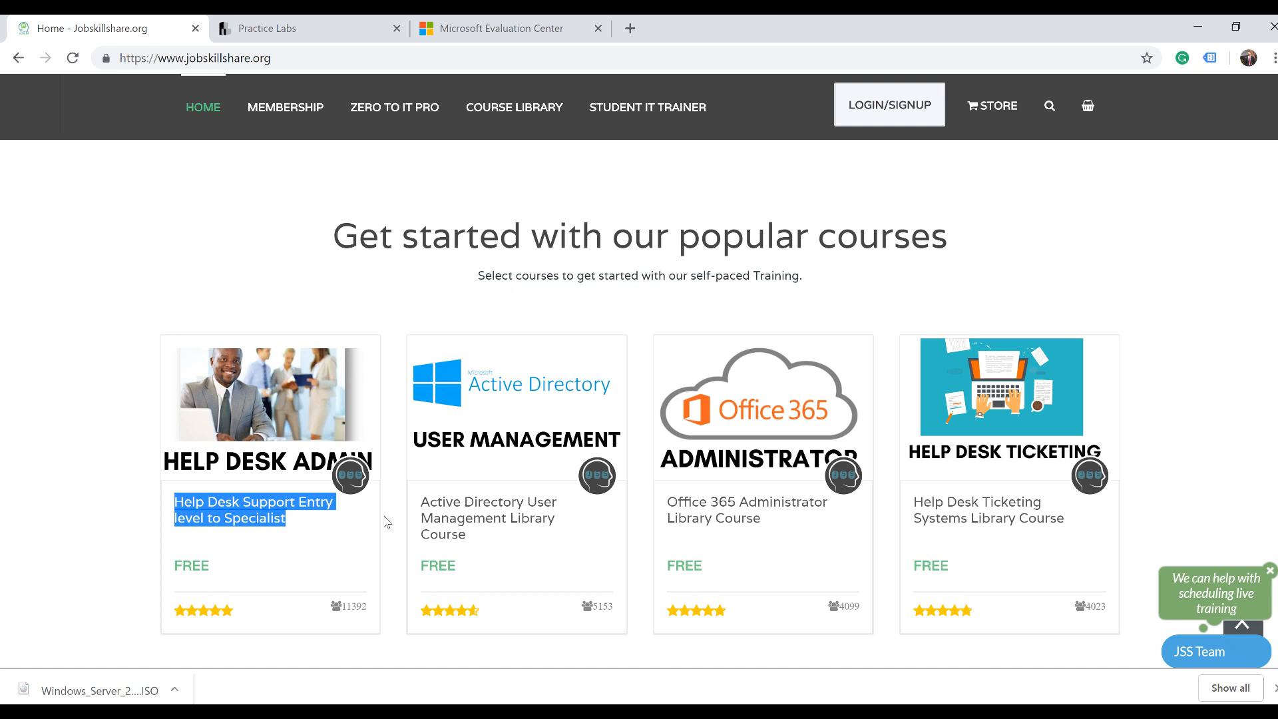
{"action": "left_click", "coordinate": [297, 30]}
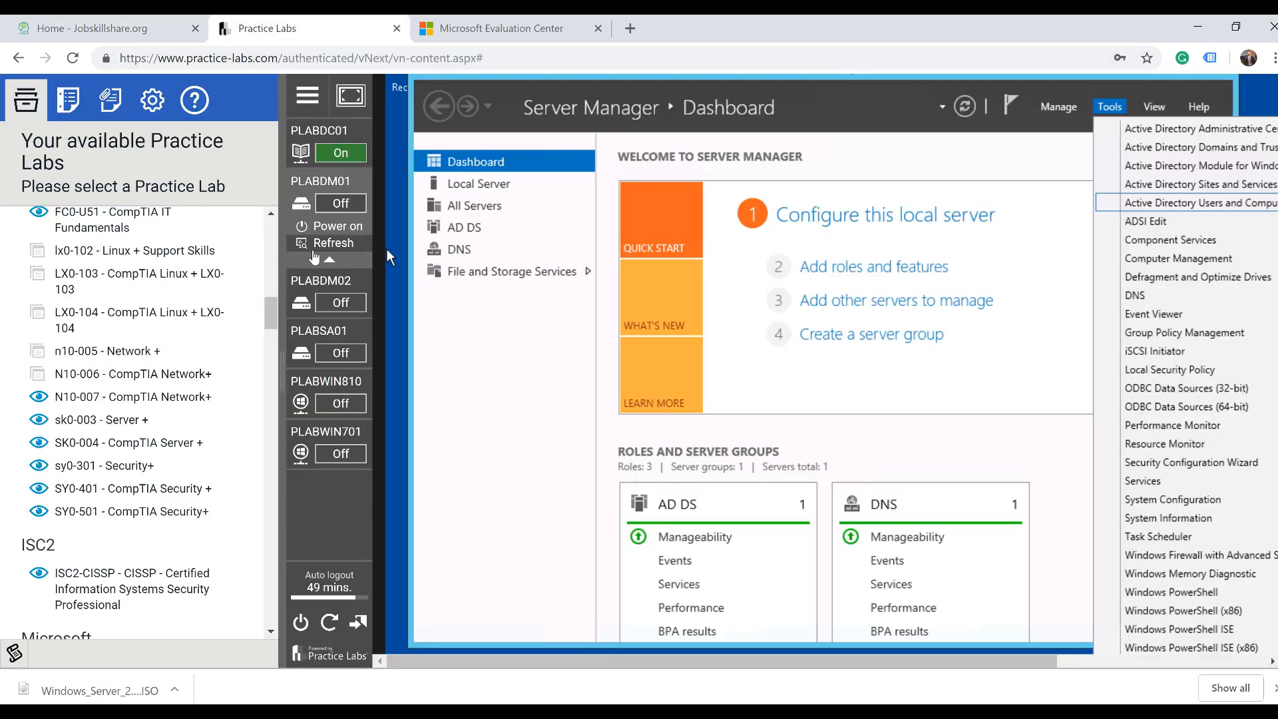
Look over the lab machines and list, then close the Practice Labs tab
{"action": "mouse_move", "coordinate": [323, 145]}
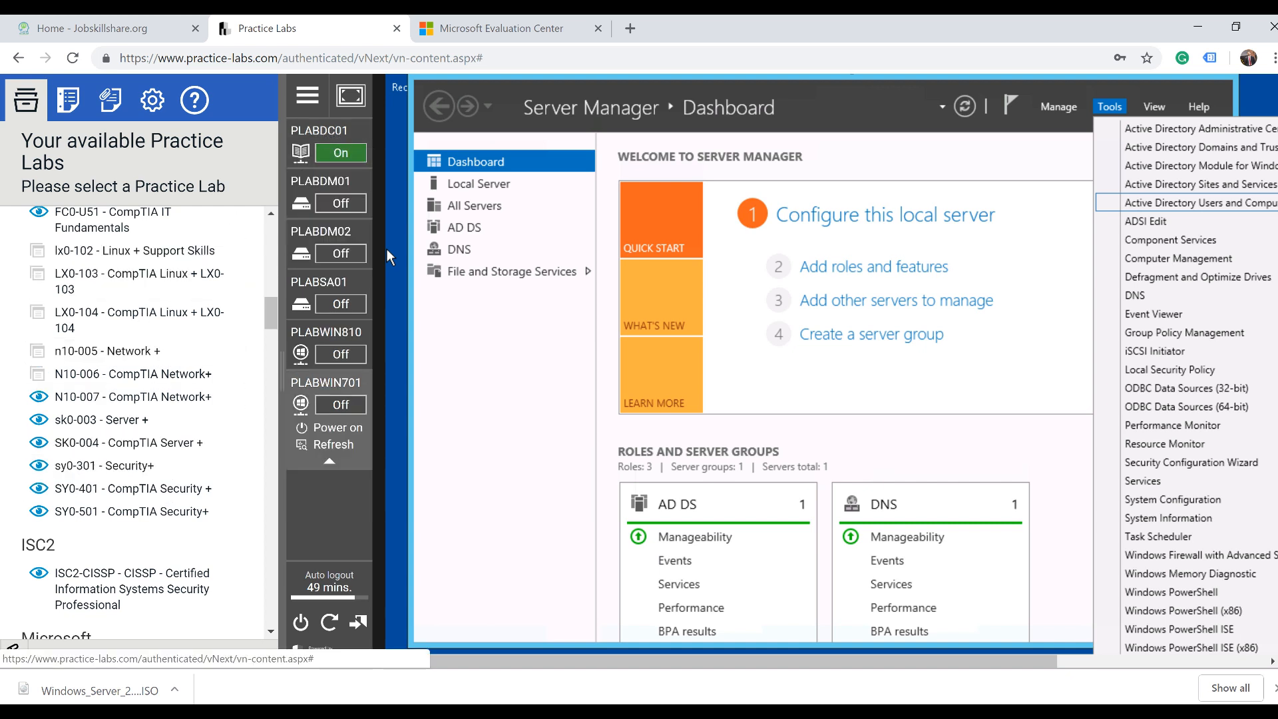
{"action": "mouse_move", "coordinate": [361, 201]}
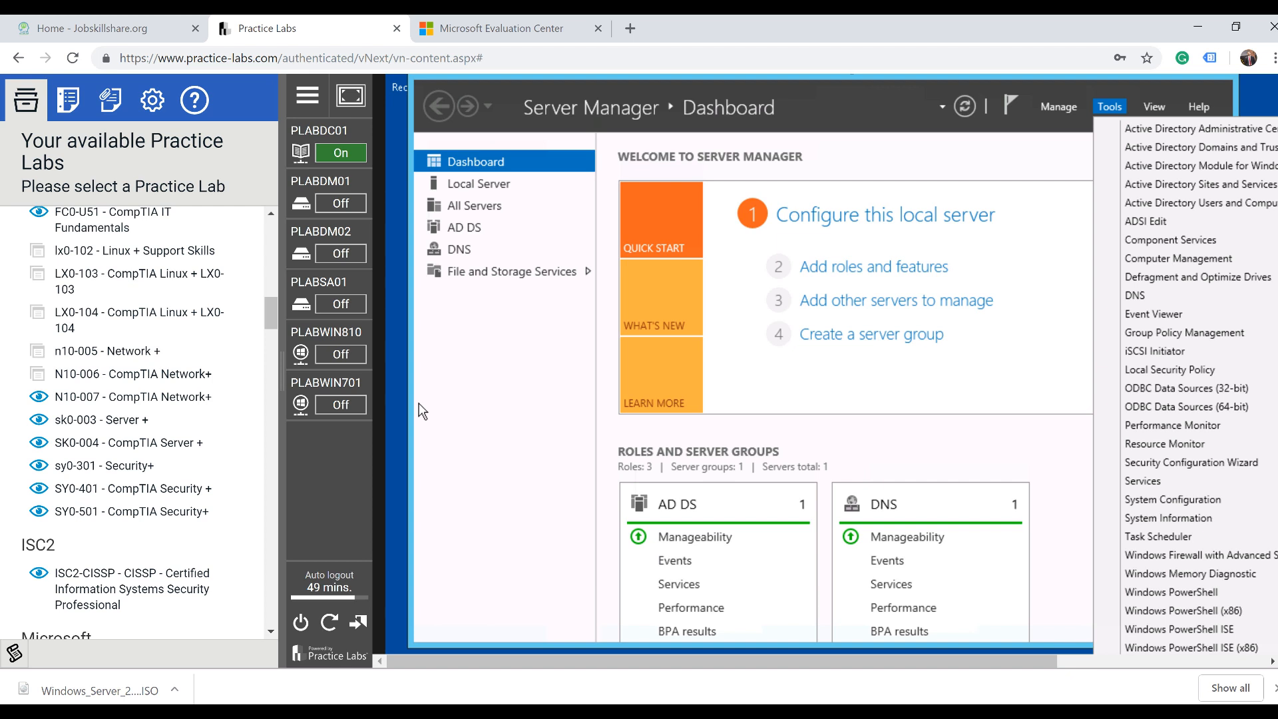
{"action": "mouse_move", "coordinate": [360, 361]}
{"action": "scroll", "coordinate": [169, 526], "scroll_direction": "down", "scroll_amount": 6}
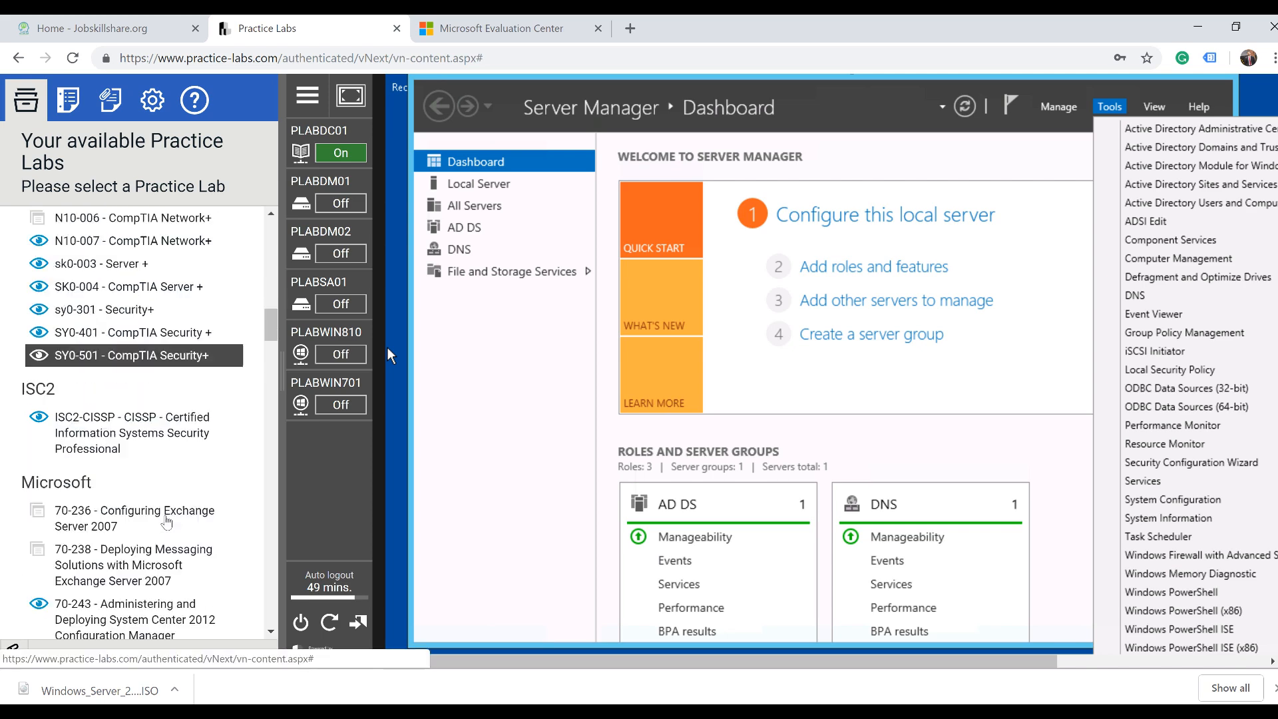
{"action": "scroll", "coordinate": [166, 523], "scroll_direction": "up", "scroll_amount": 6}
{"action": "scroll", "coordinate": [167, 522], "scroll_direction": "up", "scroll_amount": 10}
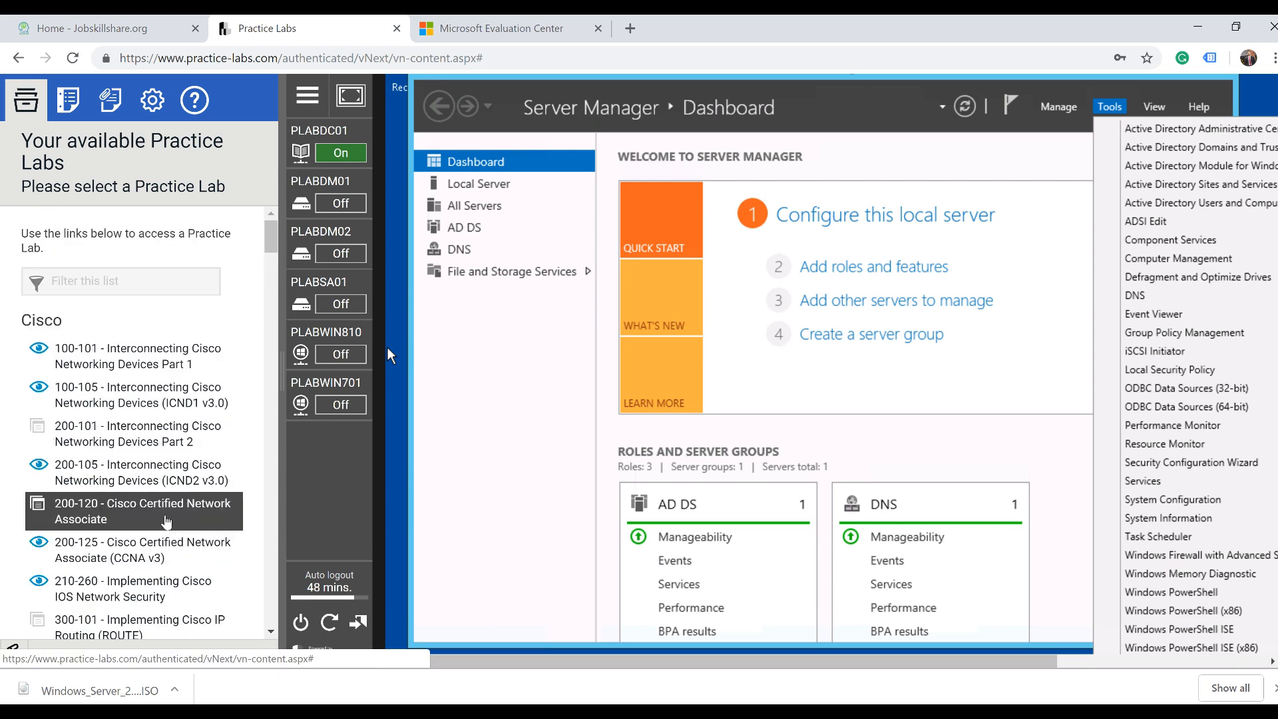
{"action": "scroll", "coordinate": [167, 522], "scroll_direction": "down", "scroll_amount": 4}
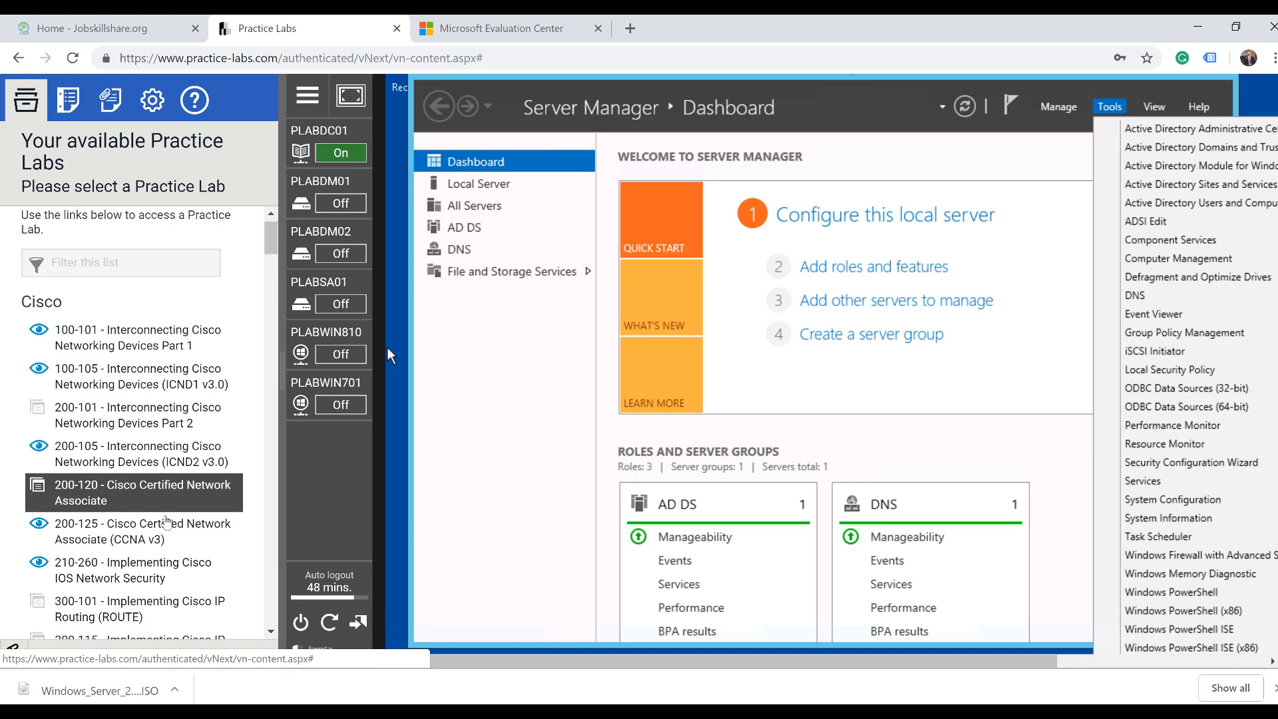
{"action": "mouse_move", "coordinate": [316, 293]}
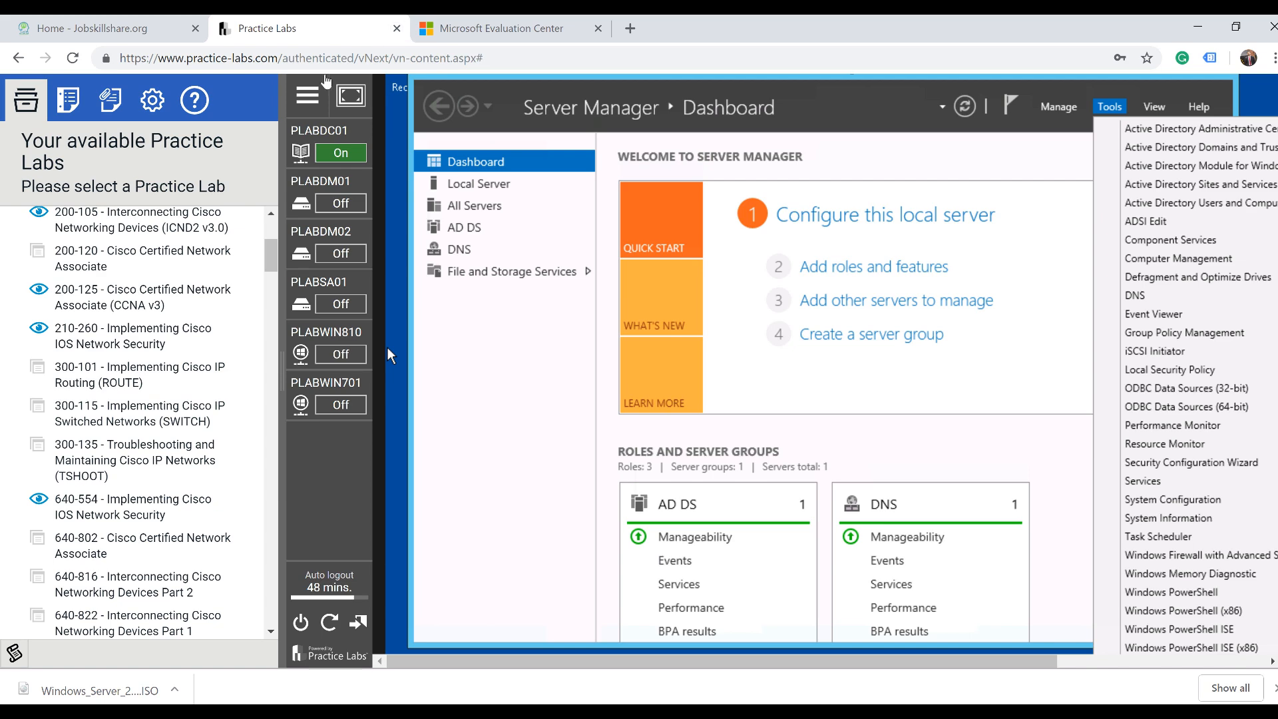
{"action": "left_click", "coordinate": [396, 29]}
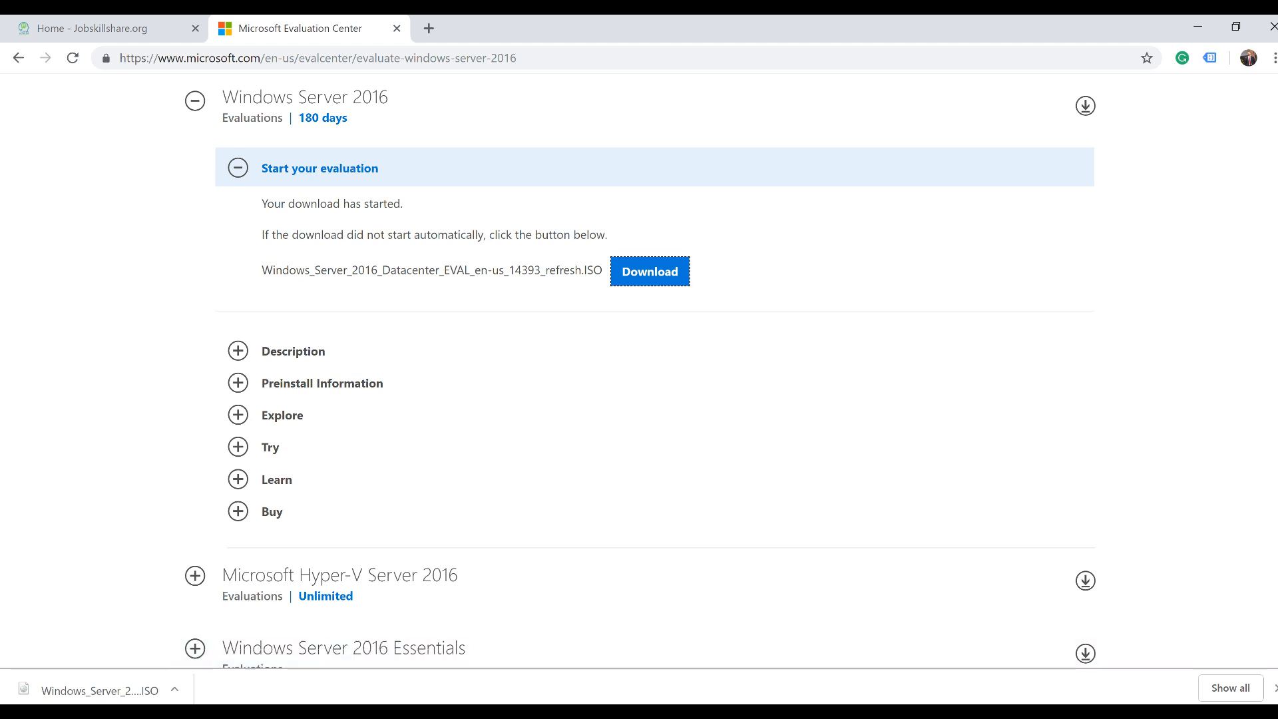
{"action": "key", "text": "F10"}
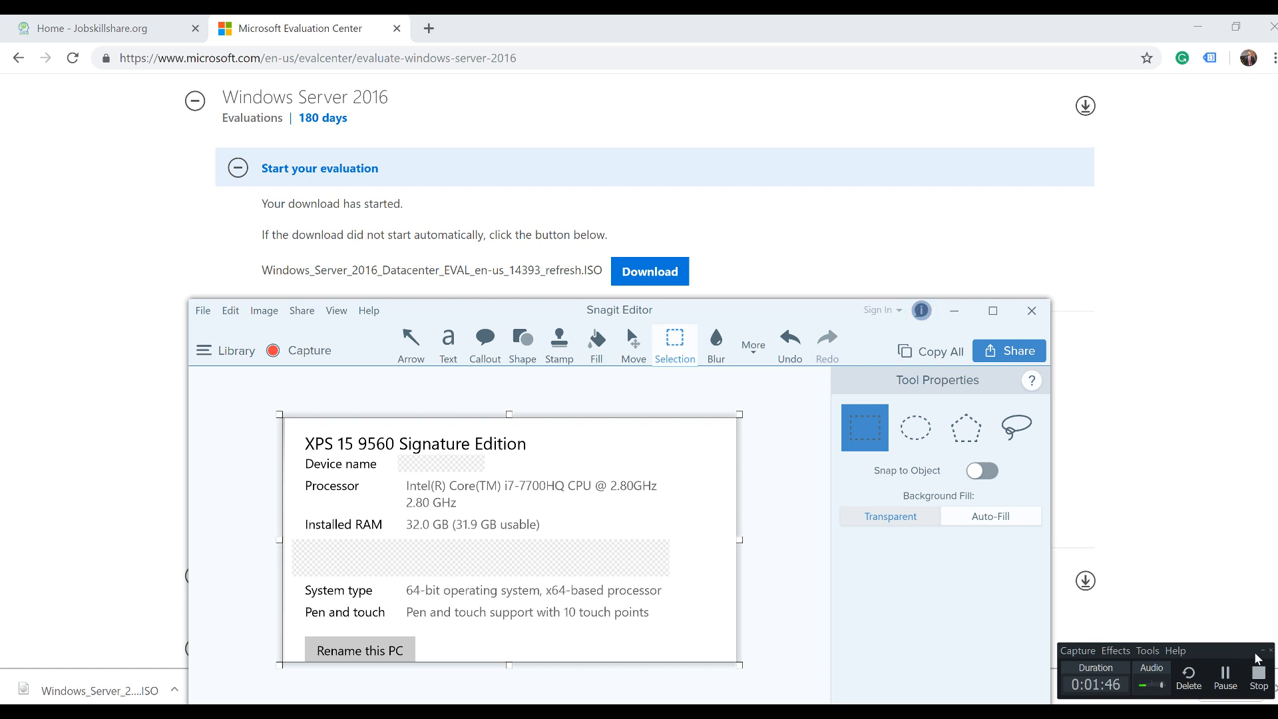
{"action": "left_click", "coordinate": [1262, 650]}
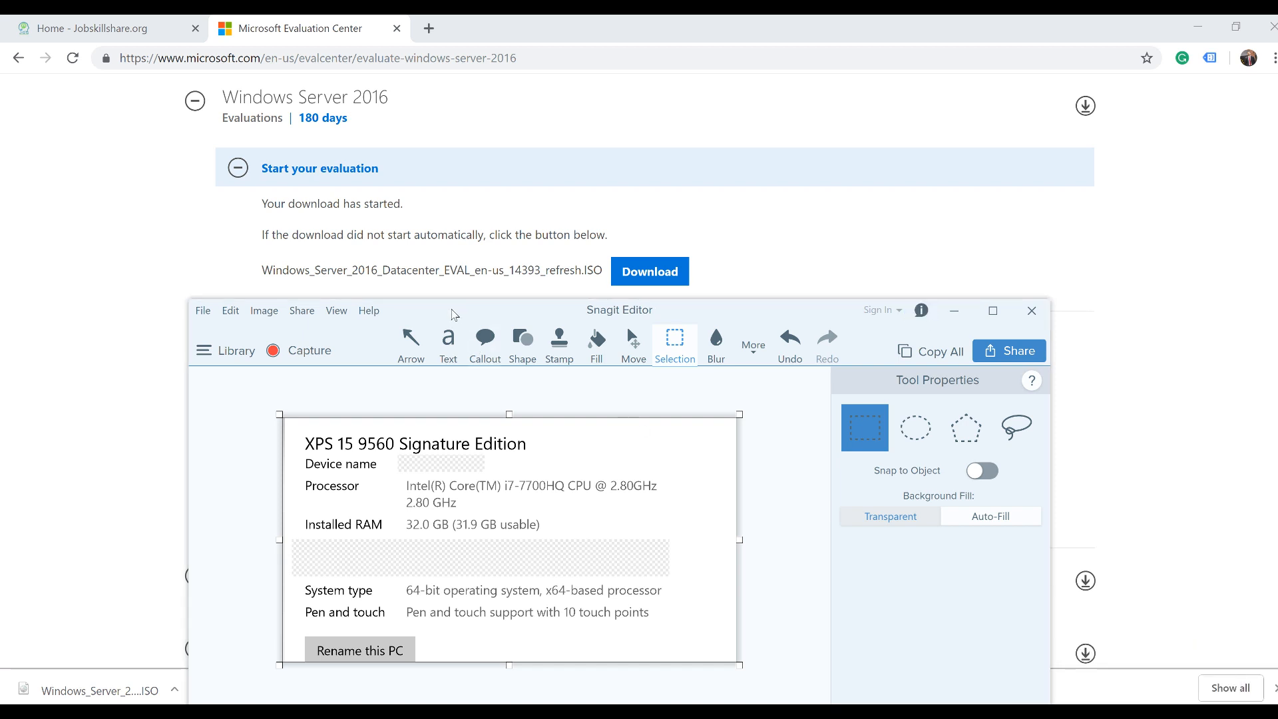
{"action": "left_click_drag", "start_coordinate": [451, 314], "coordinate": [462, 182]}
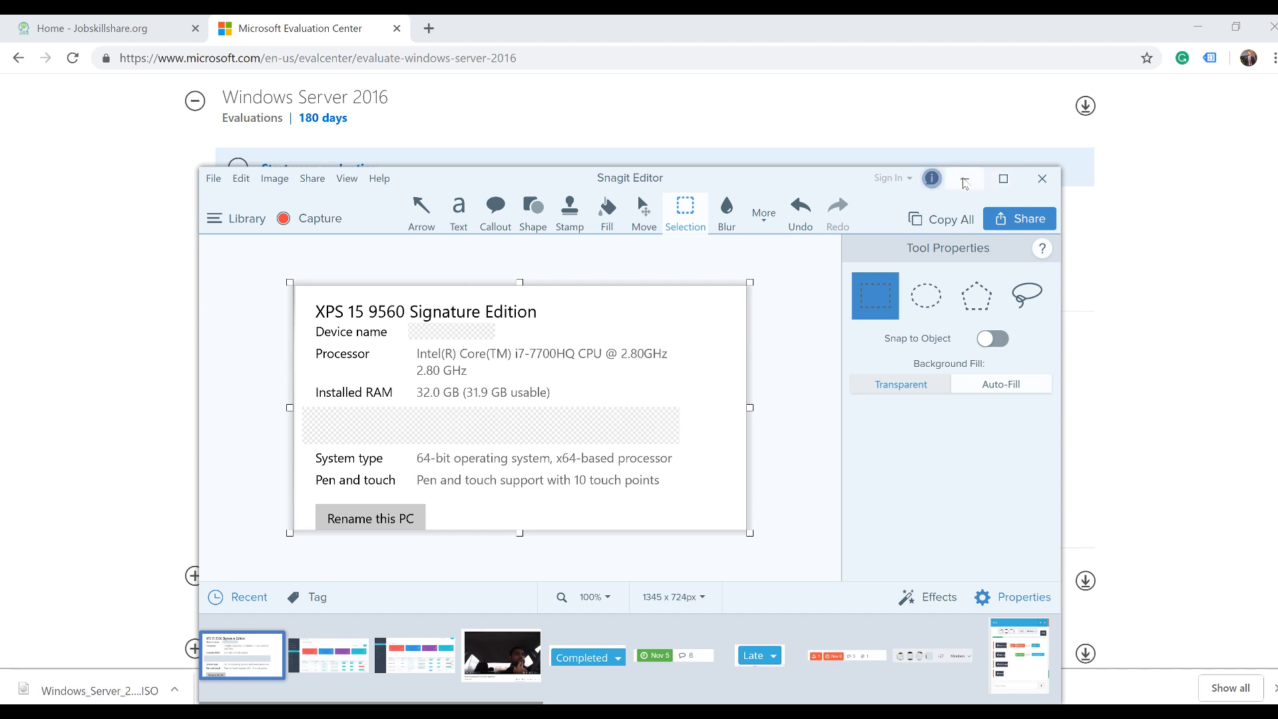
{"action": "left_click", "coordinate": [963, 182]}
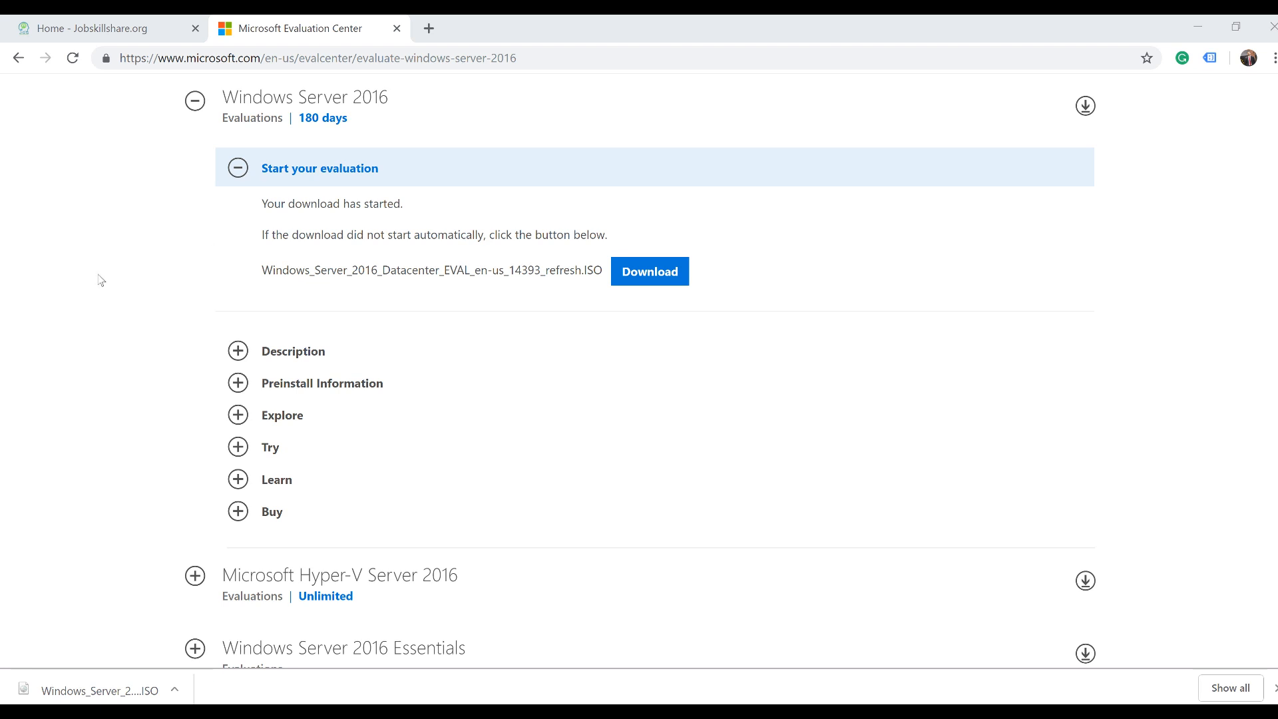
{"action": "left_click", "coordinate": [150, 34]}
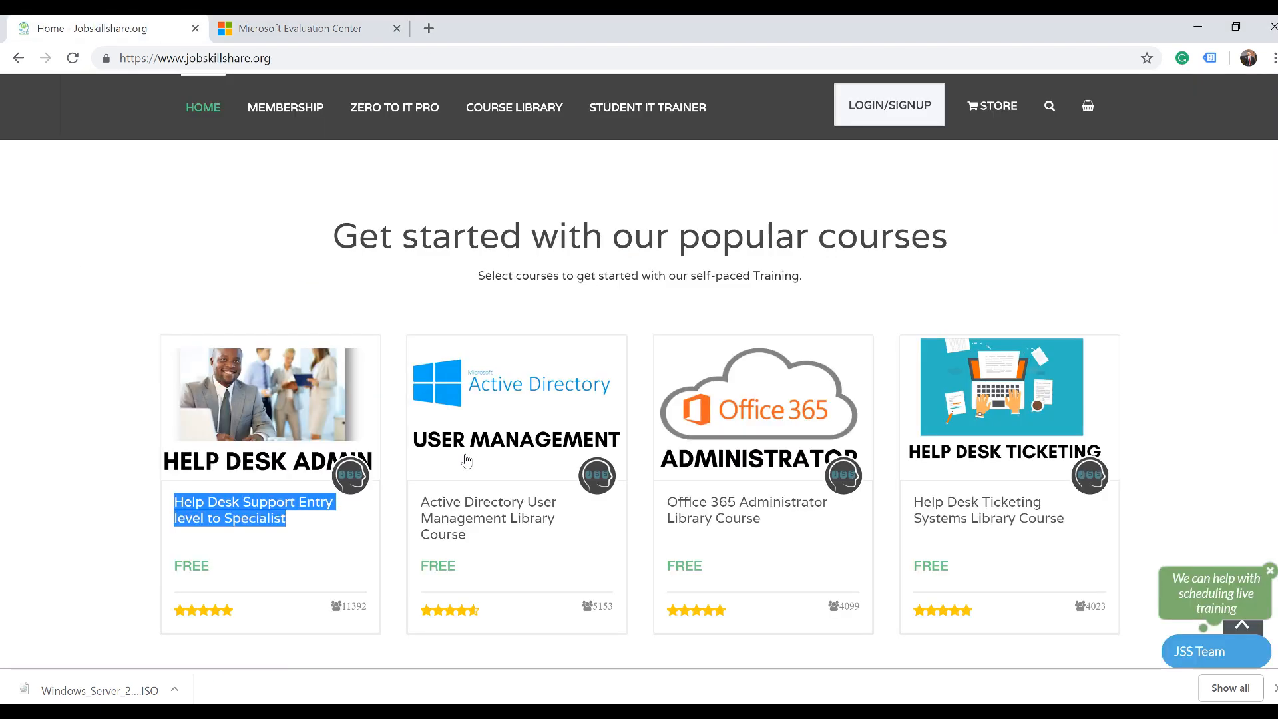
{"action": "left_click_drag", "start_coordinate": [490, 548], "coordinate": [419, 501]}
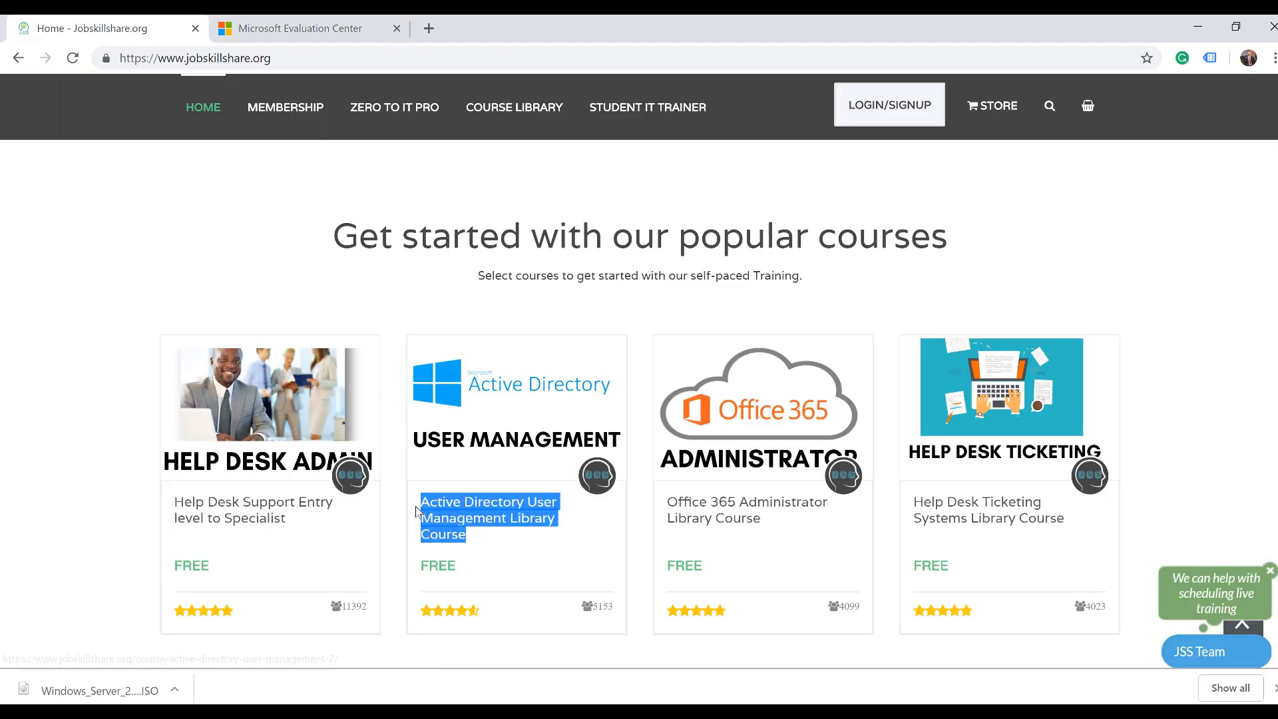
{"action": "left_click", "coordinate": [348, 33]}
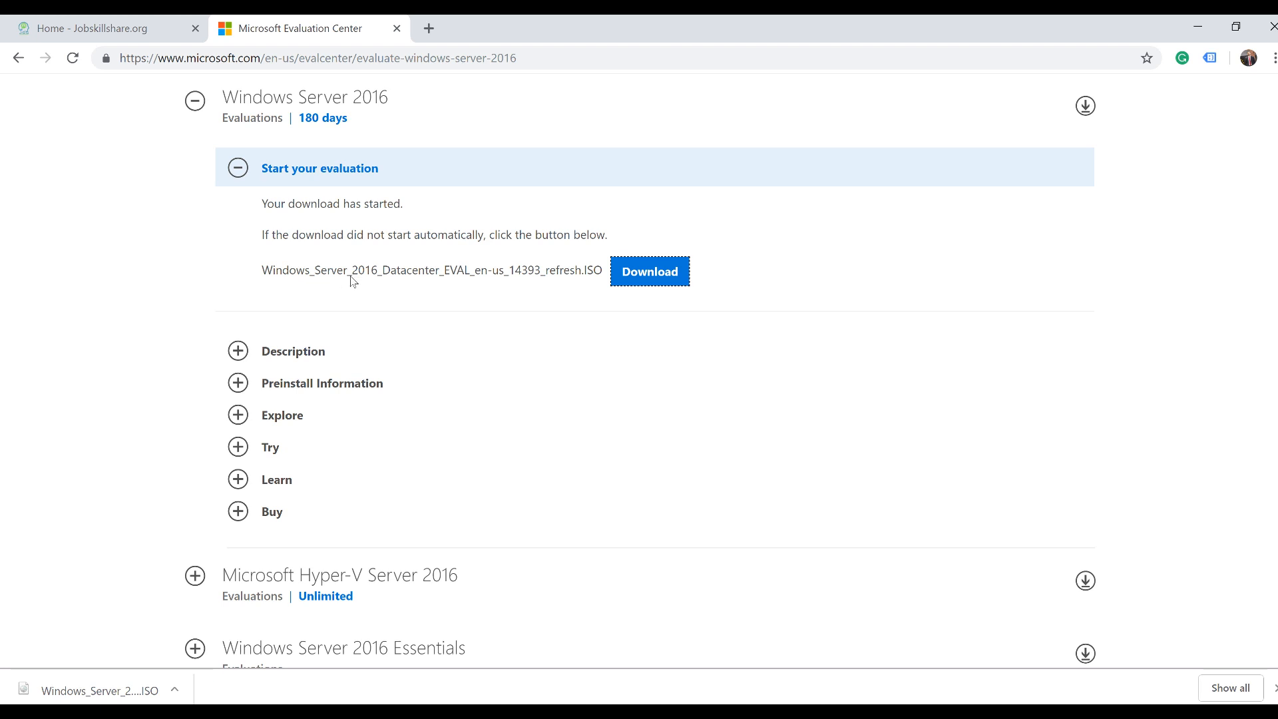
Reopen the 'Windows Server 2016 - Microsoft' result, check the ISO option, then go to the virtualbox results
{"action": "left_click", "coordinate": [21, 63]}
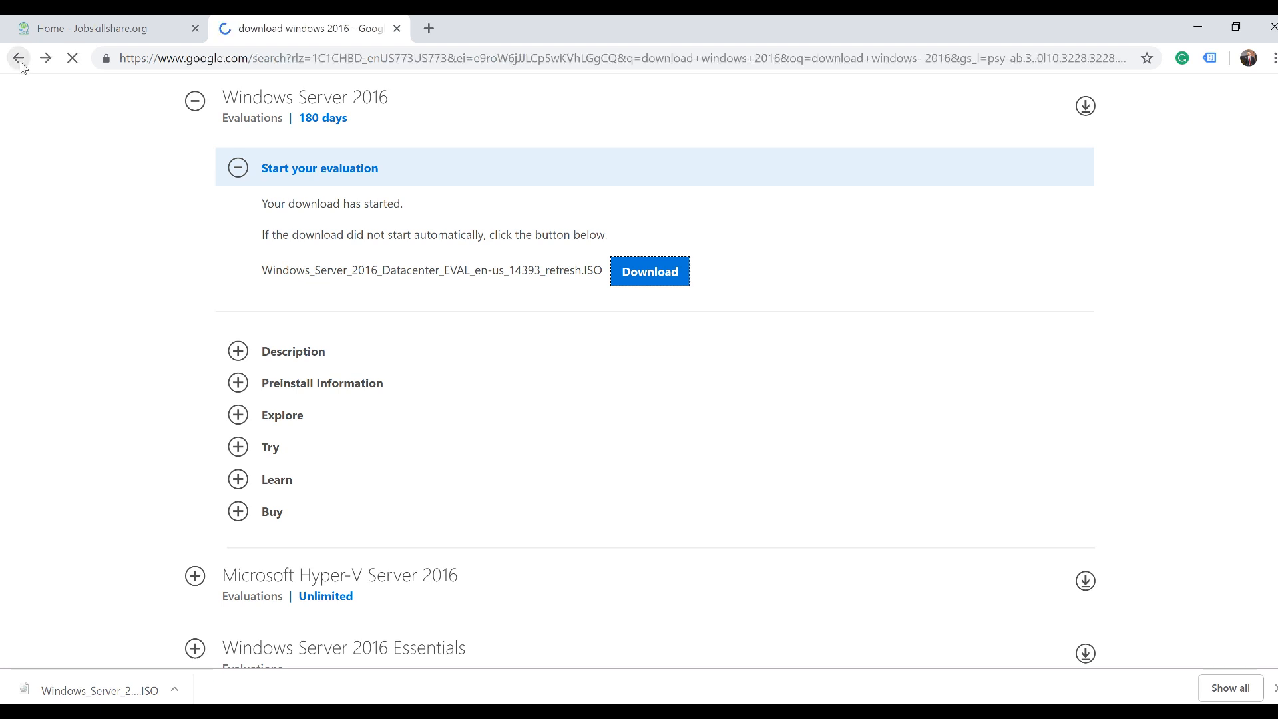
{"action": "left_click_drag", "start_coordinate": [288, 110], "coordinate": [131, 116]}
{"action": "left_click", "coordinate": [74, 268]}
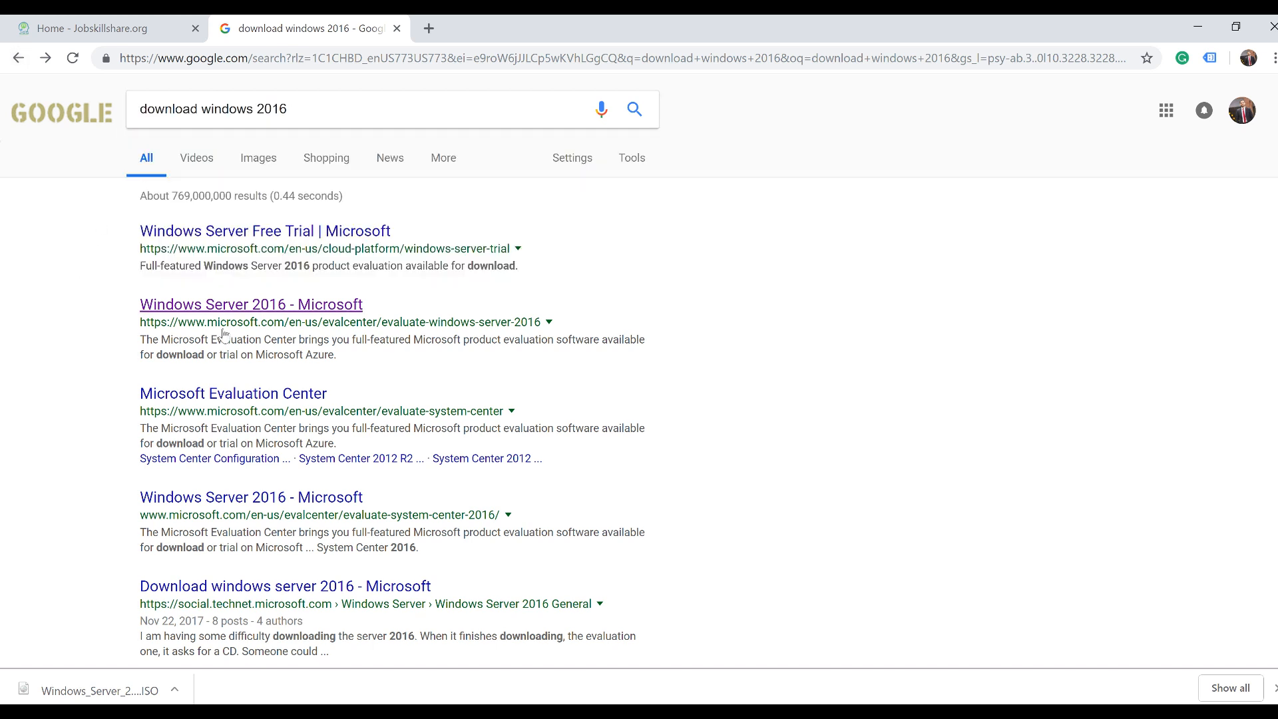
{"action": "left_click", "coordinate": [227, 311]}
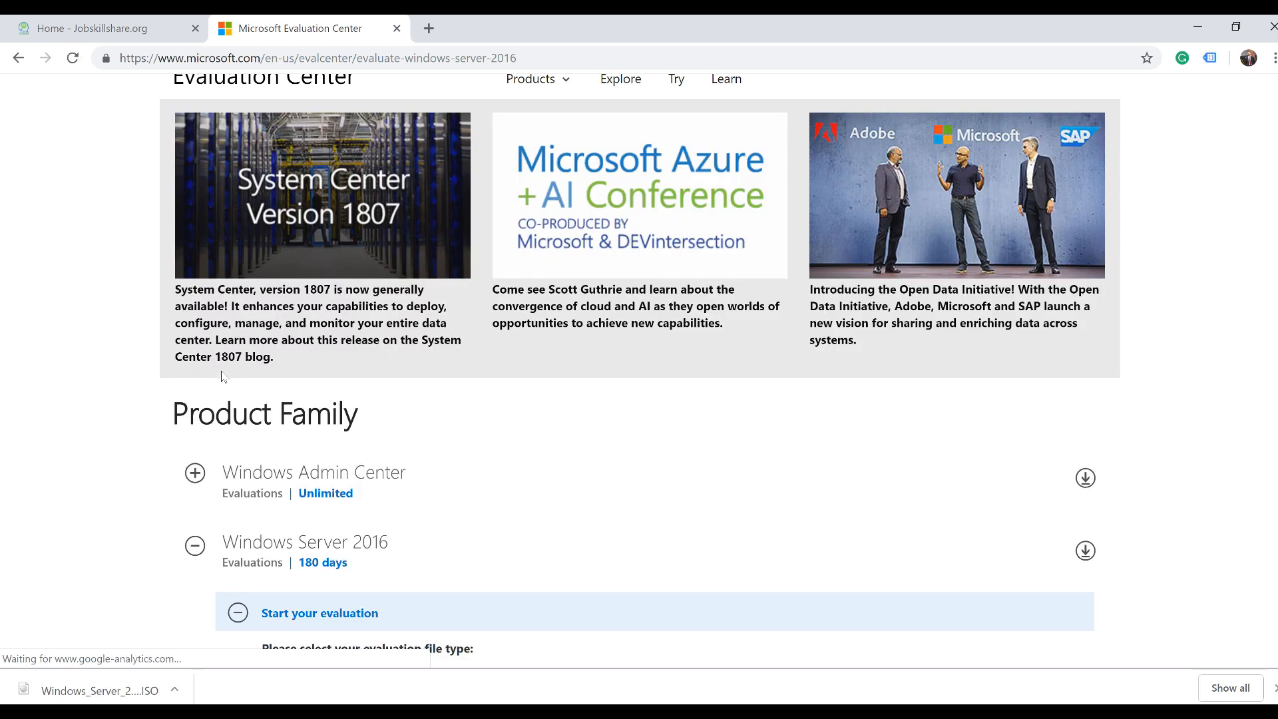
{"action": "scroll", "coordinate": [222, 376], "scroll_direction": "down", "scroll_amount": 7}
{"action": "scroll", "coordinate": [222, 376], "scroll_direction": "up", "scroll_amount": 1}
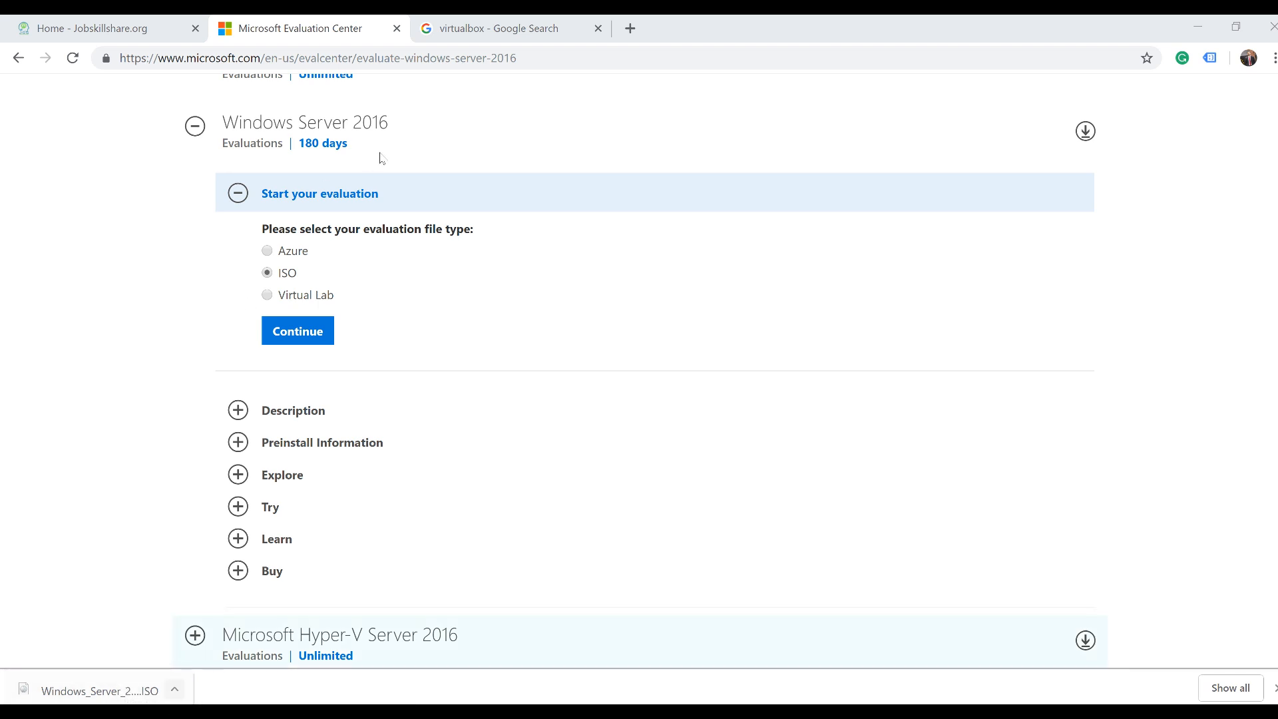
{"action": "left_click", "coordinate": [486, 30]}
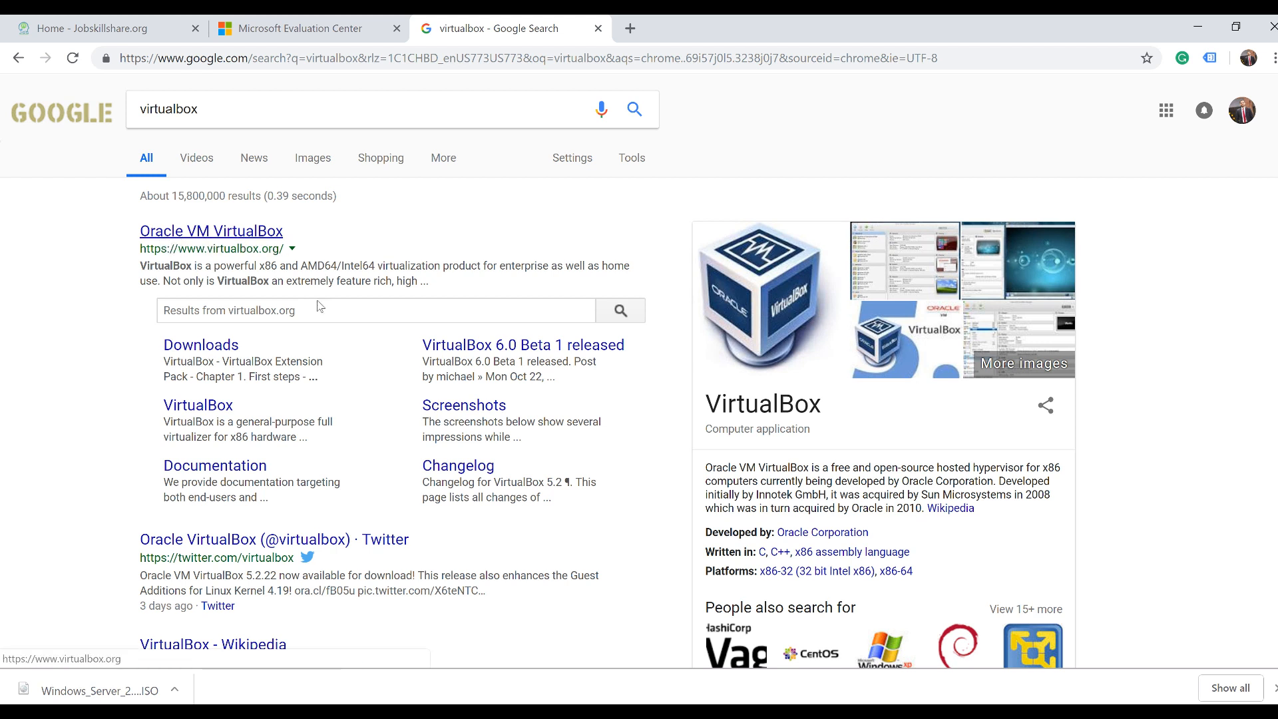
Download VirtualBox-5.2.22-126460-Win.exe for Windows hosts from the VirtualBox site and run it
{"action": "left_click", "coordinate": [205, 233]}
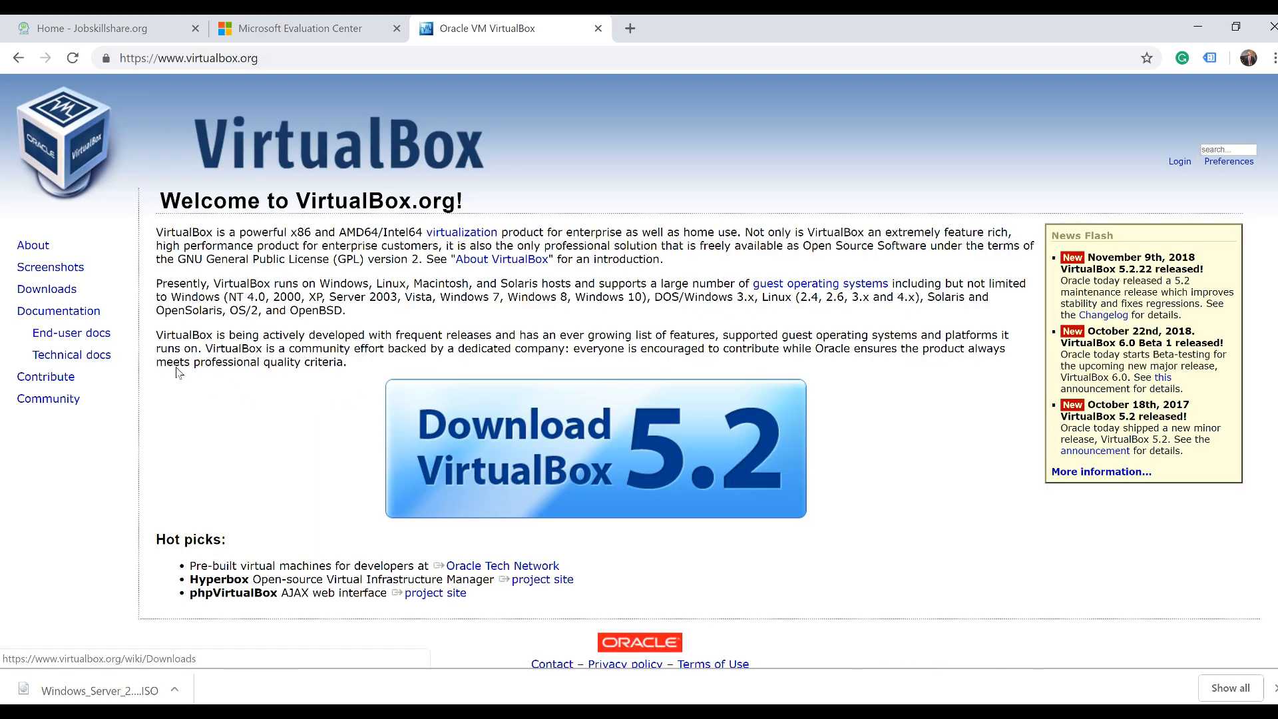
{"action": "left_click", "coordinate": [46, 289]}
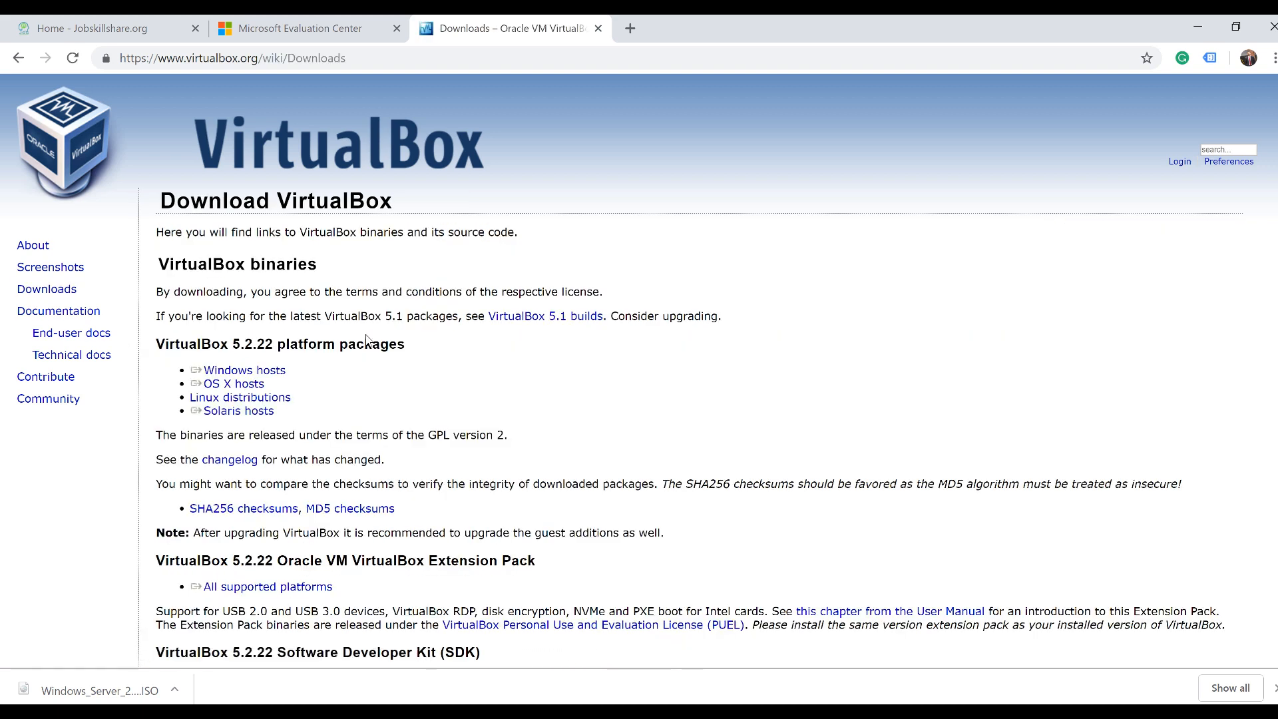
{"action": "left_click", "coordinate": [237, 372]}
{"action": "scroll", "coordinate": [376, 451], "scroll_direction": "down", "scroll_amount": 1}
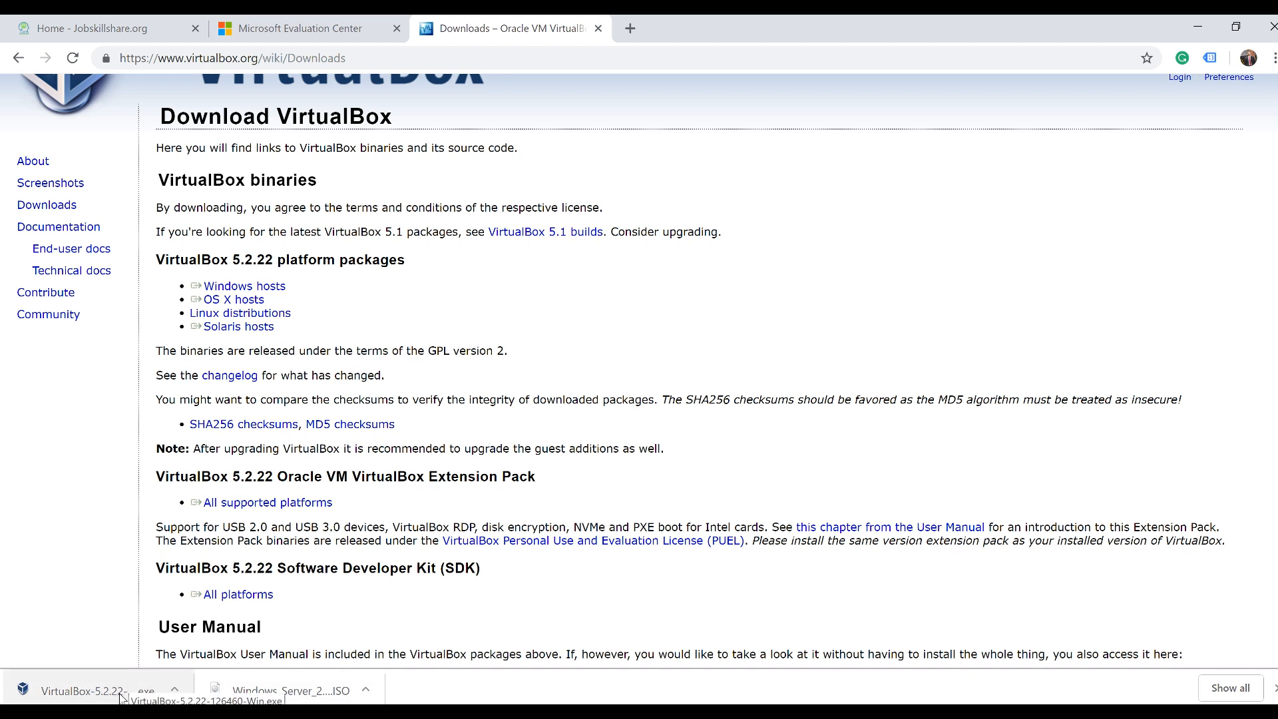
{"action": "left_click", "coordinate": [100, 691]}
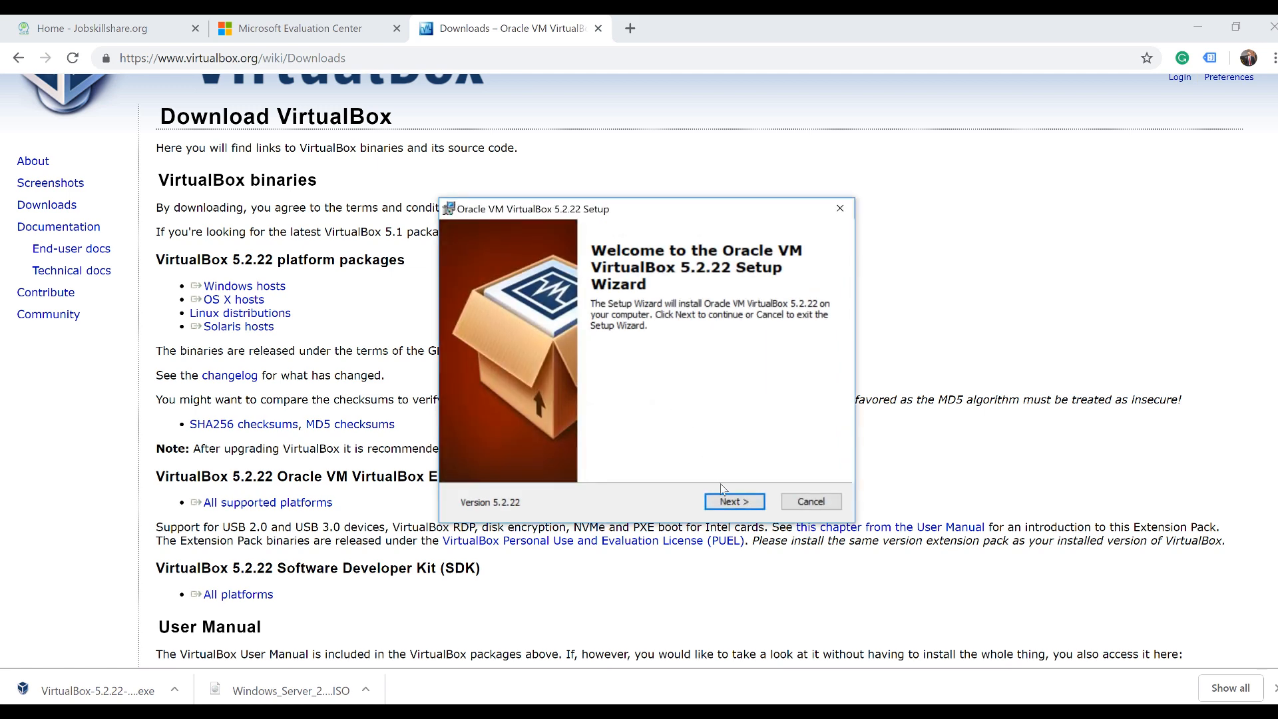
Install VirtualBox 5.2.22 with default features and shortcuts, accept the network reset, and launch it
{"action": "left_click", "coordinate": [725, 502]}
{"action": "left_click", "coordinate": [726, 503]}
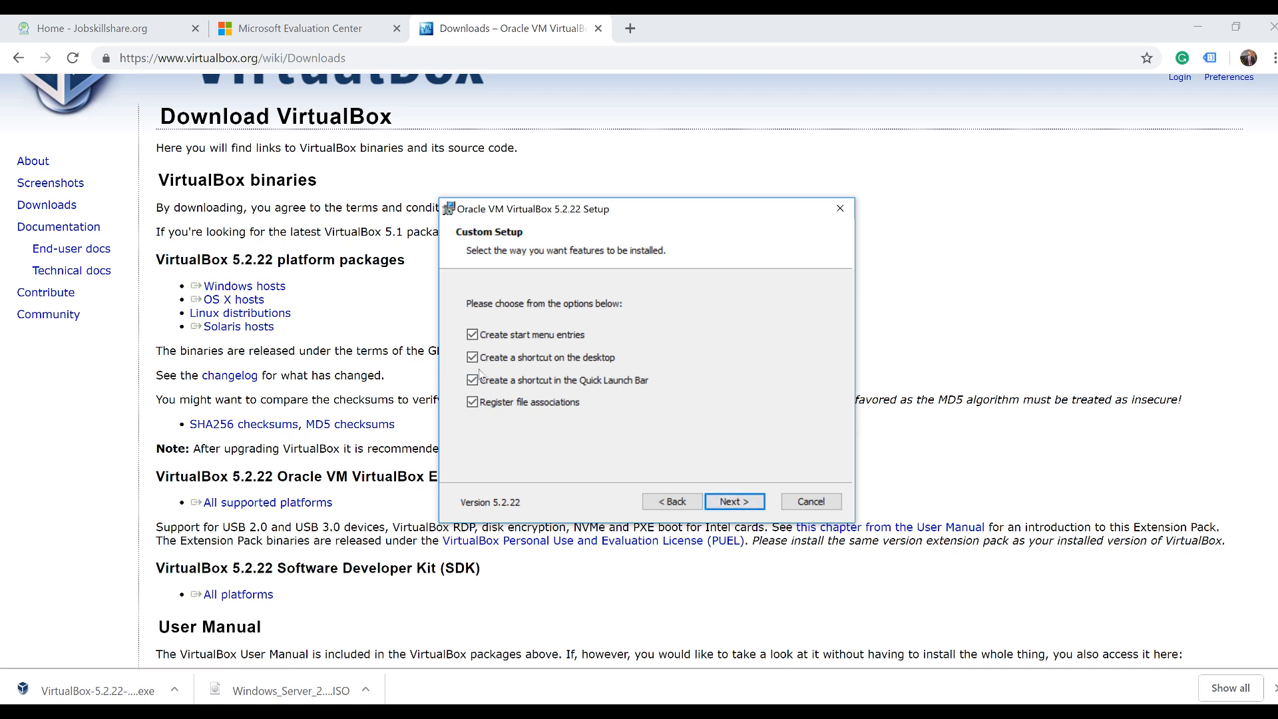
{"action": "left_click", "coordinate": [749, 509]}
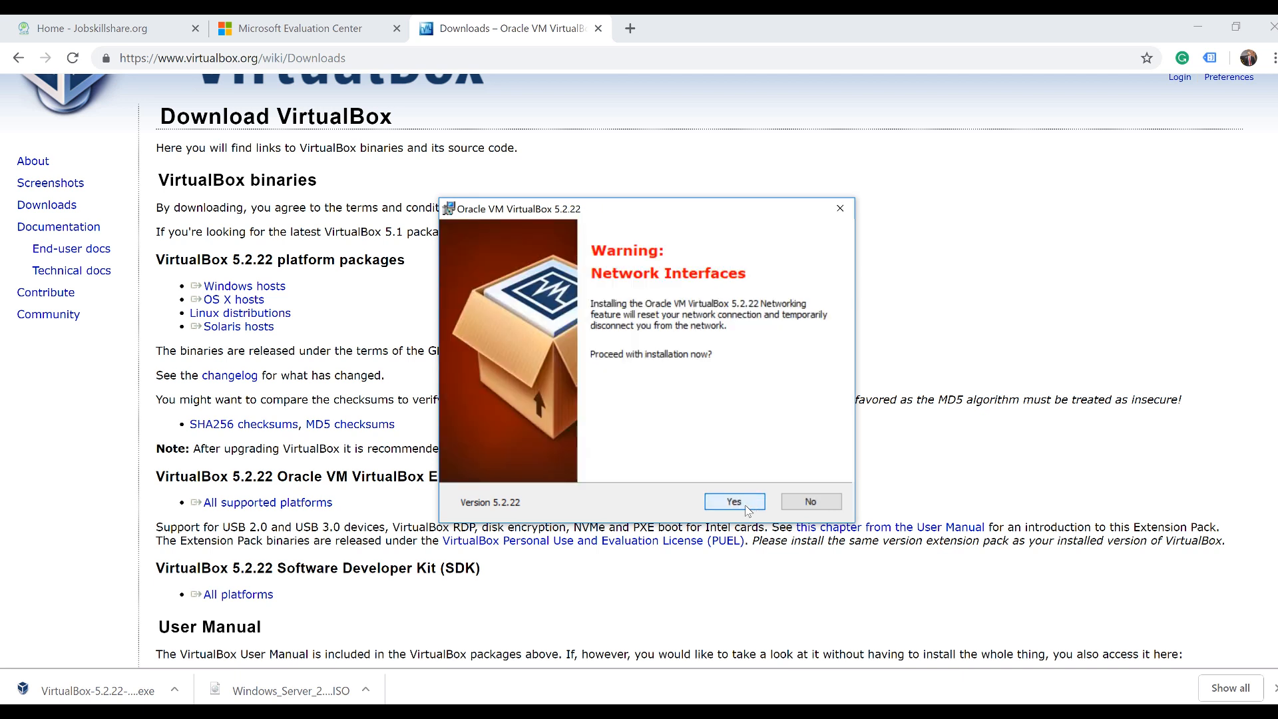
{"action": "left_click", "coordinate": [716, 502]}
{"action": "left_click", "coordinate": [722, 503]}
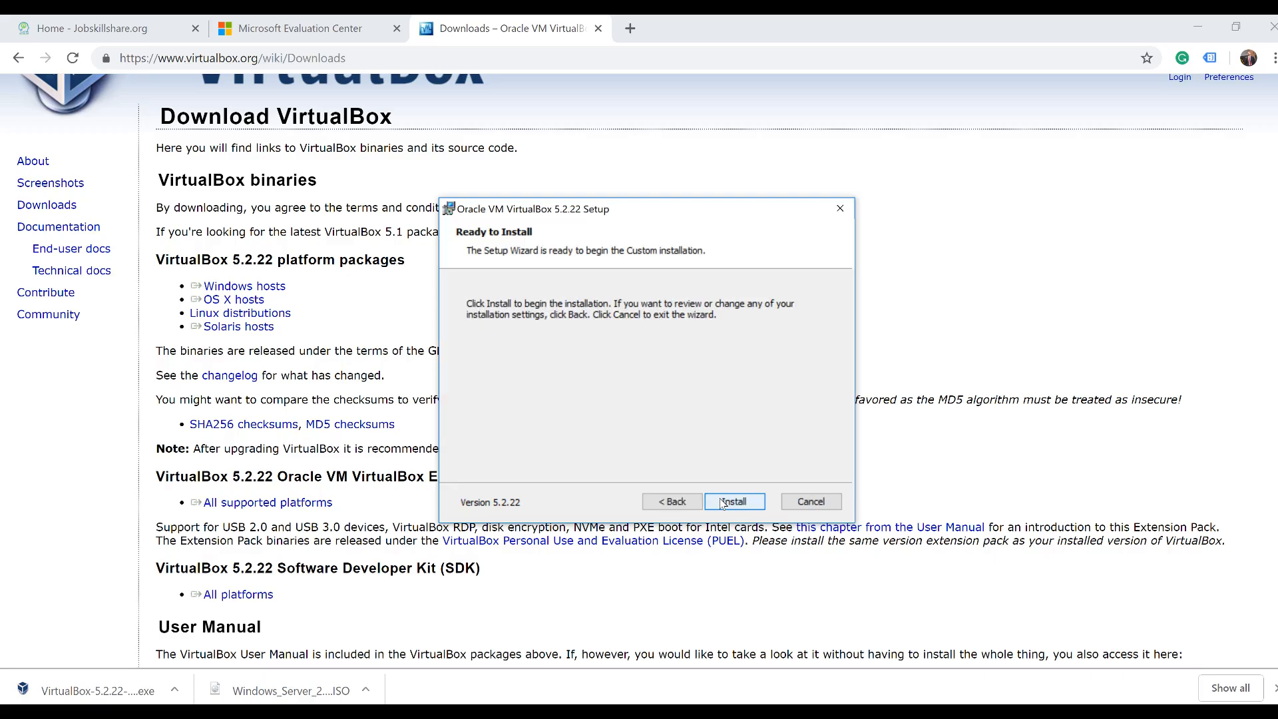
{"action": "left_click", "coordinate": [732, 501]}
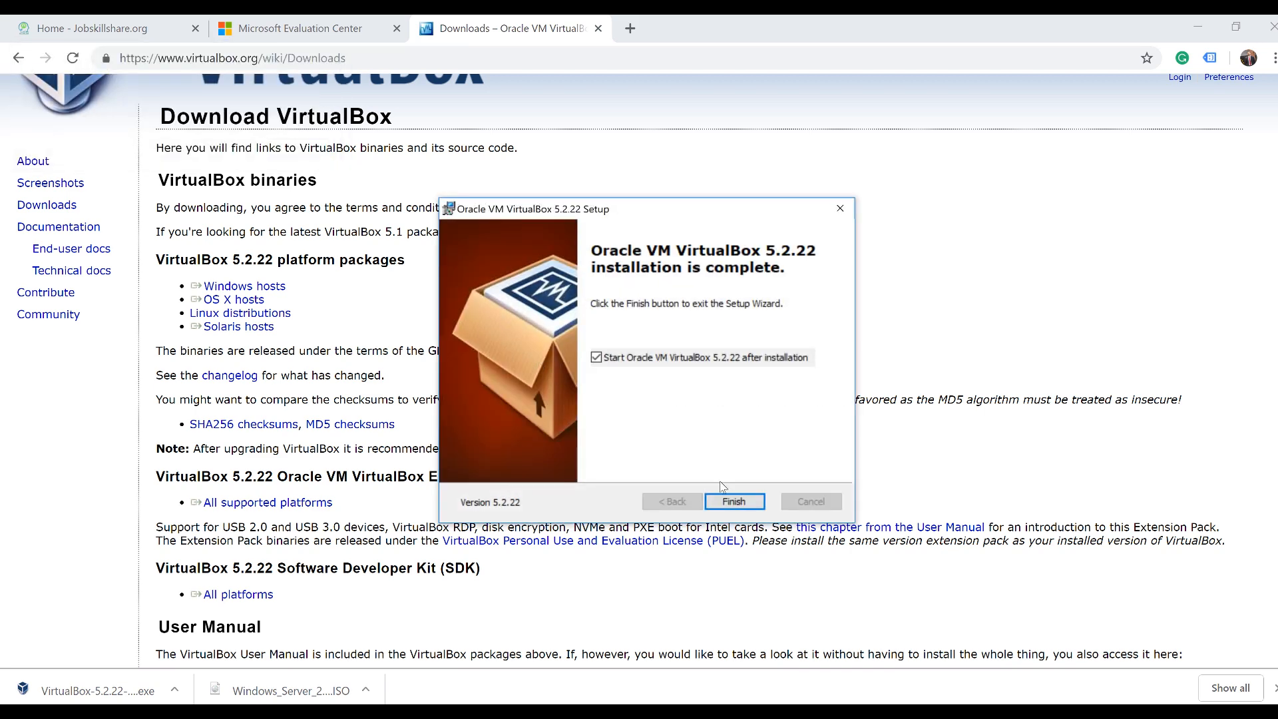
{"action": "left_click", "coordinate": [732, 499]}
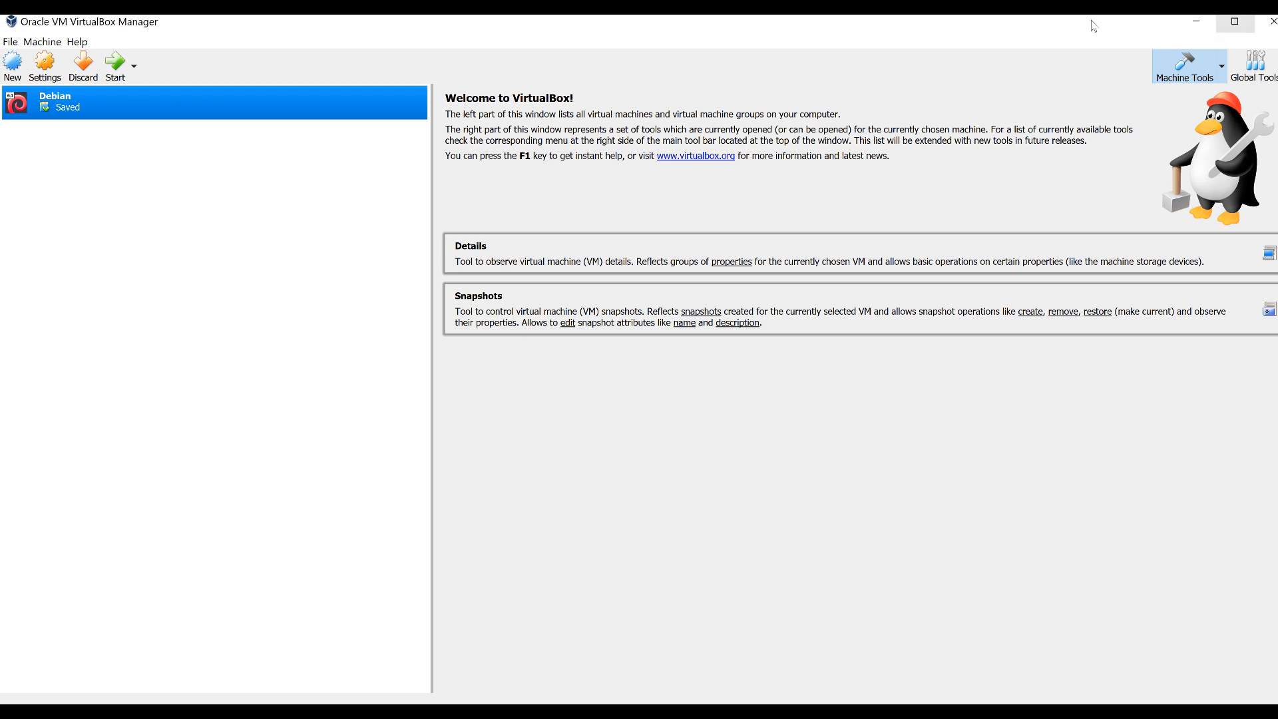
Remove the Debian machine from the VirtualBox list only, keeping its files on disk
{"action": "double_click", "coordinate": [226, 26]}
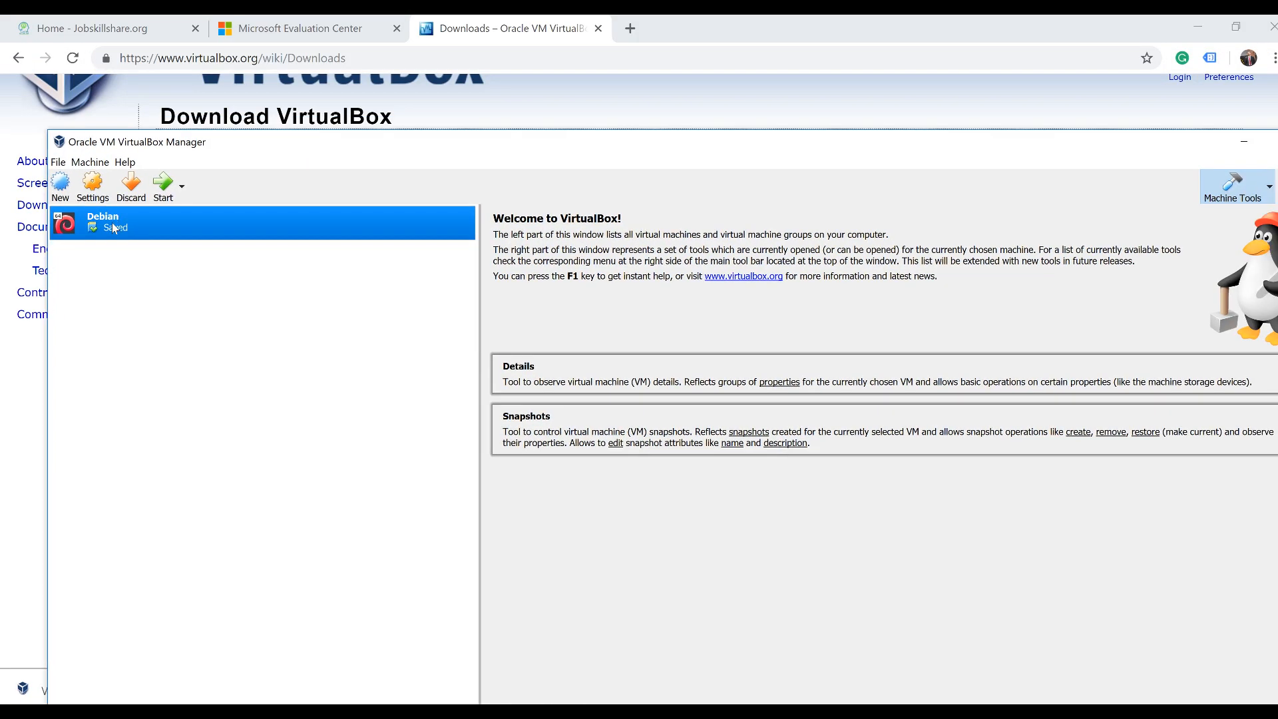
{"action": "right_click", "coordinate": [114, 224]}
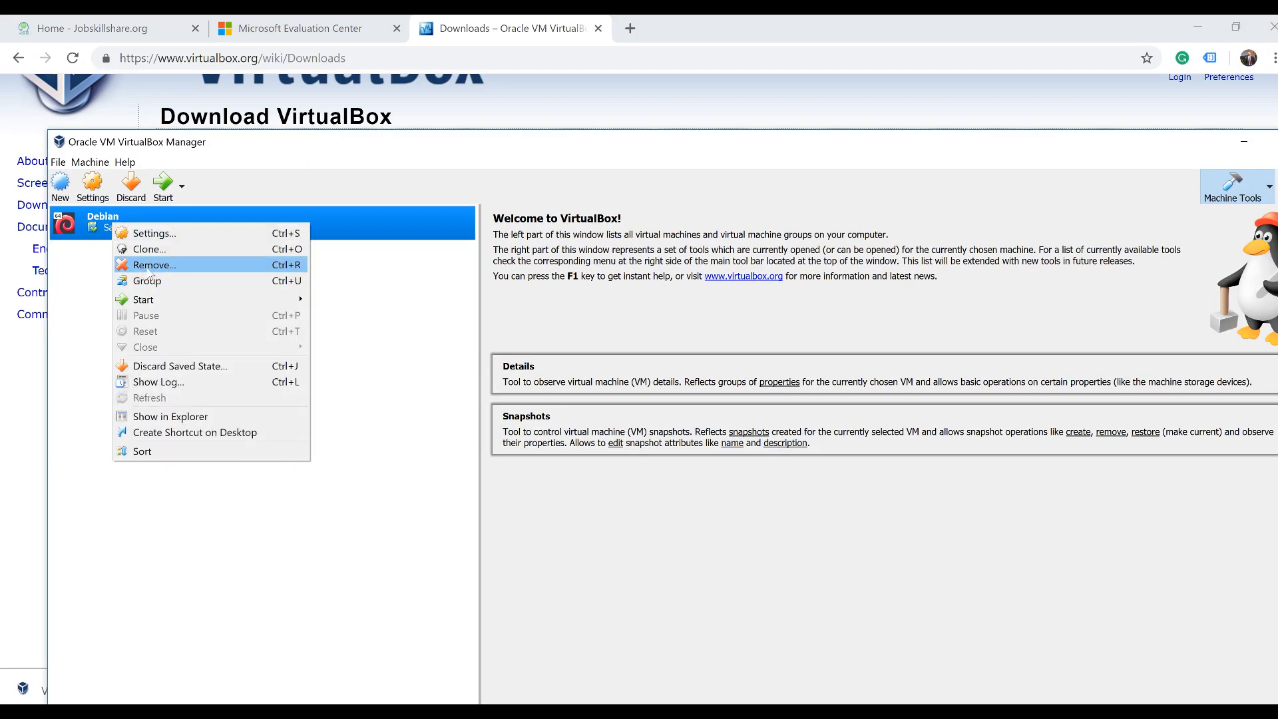
{"action": "left_click", "coordinate": [148, 271]}
{"action": "left_click", "coordinate": [672, 565]}
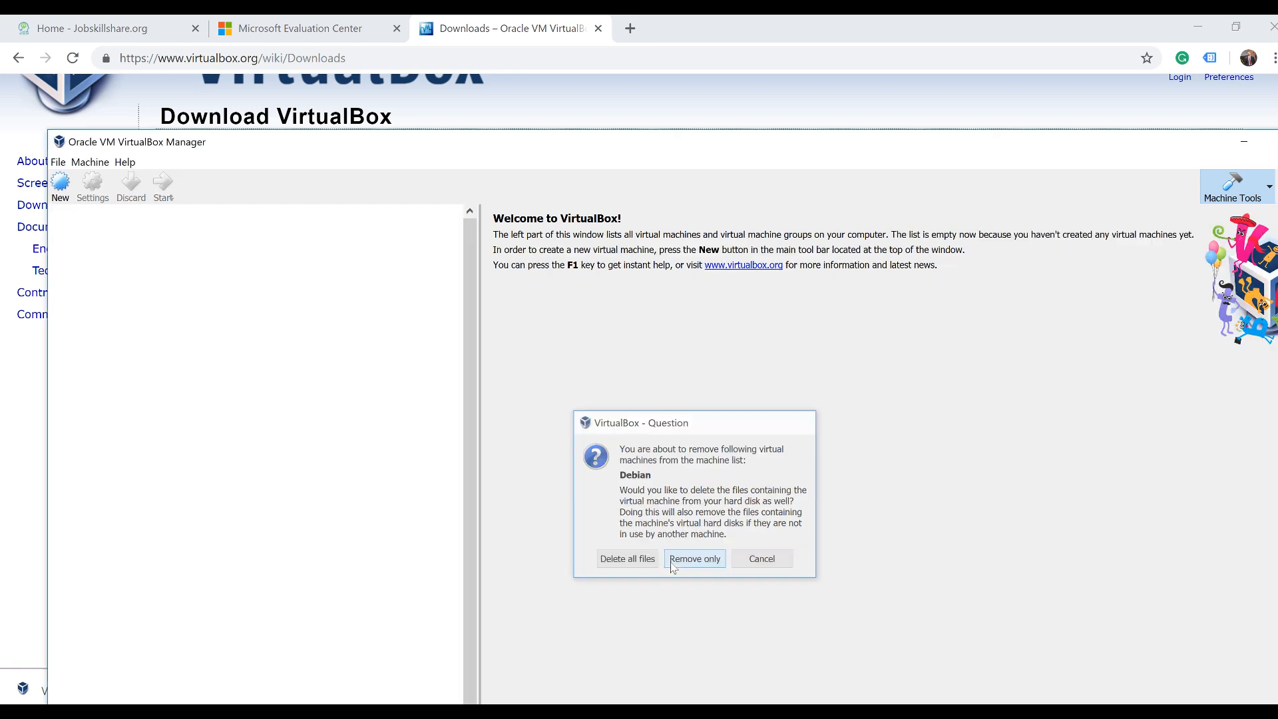
{"action": "left_click_drag", "start_coordinate": [223, 159], "coordinate": [712, 183]}
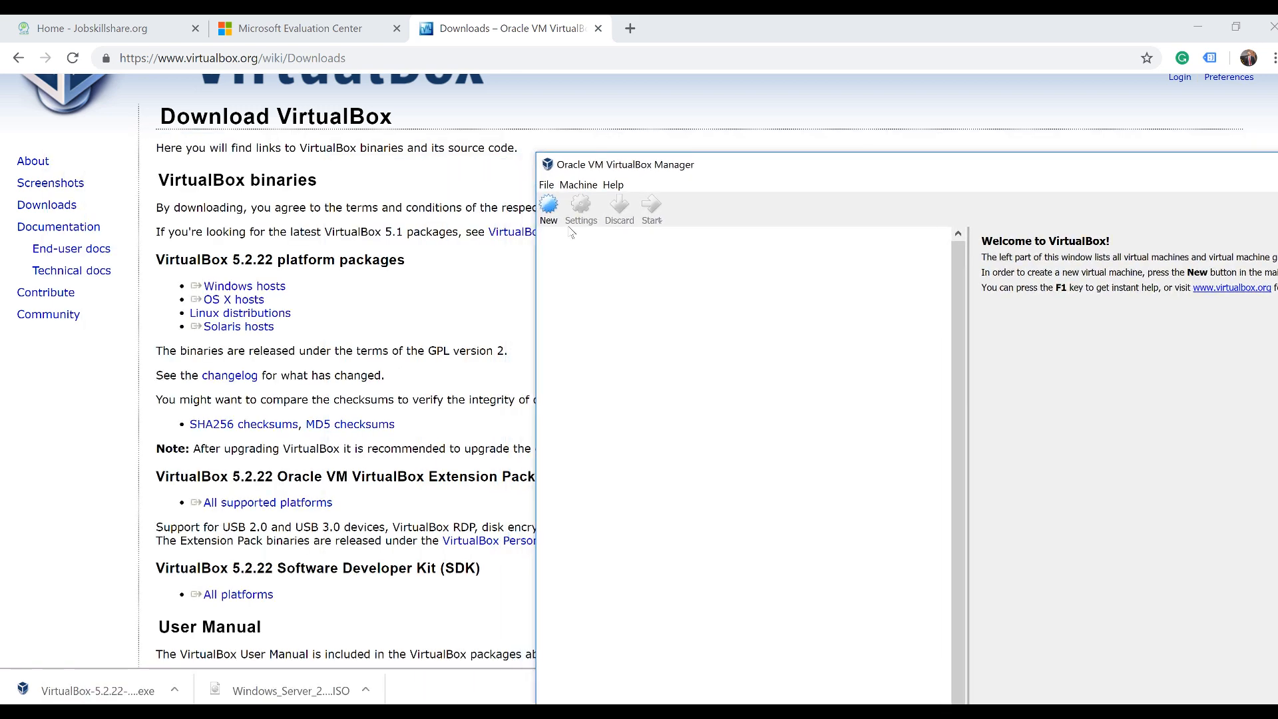
{"action": "left_click_drag", "start_coordinate": [614, 171], "coordinate": [105, 58]}
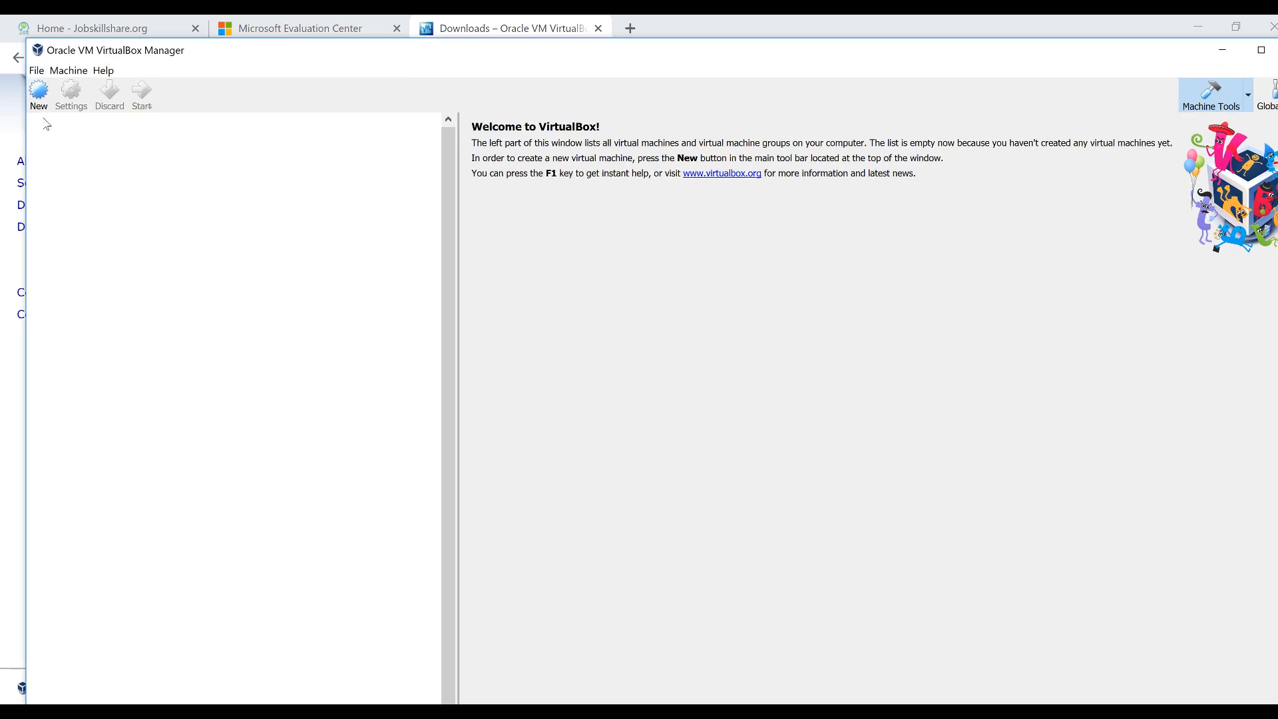
Start a new machine named server2016, type Microsoft Windows, version Windows 2016 (64-bit)
{"action": "left_click", "coordinate": [39, 93]}
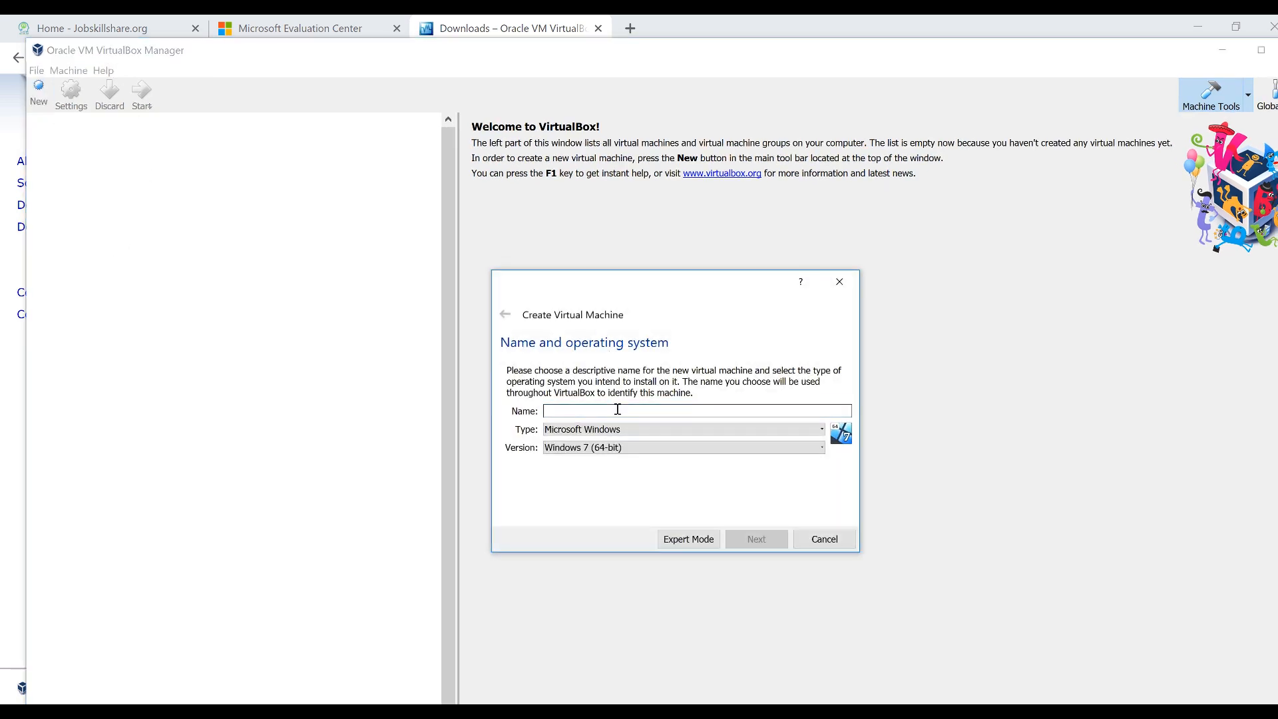
{"action": "type", "text": "server2016"}
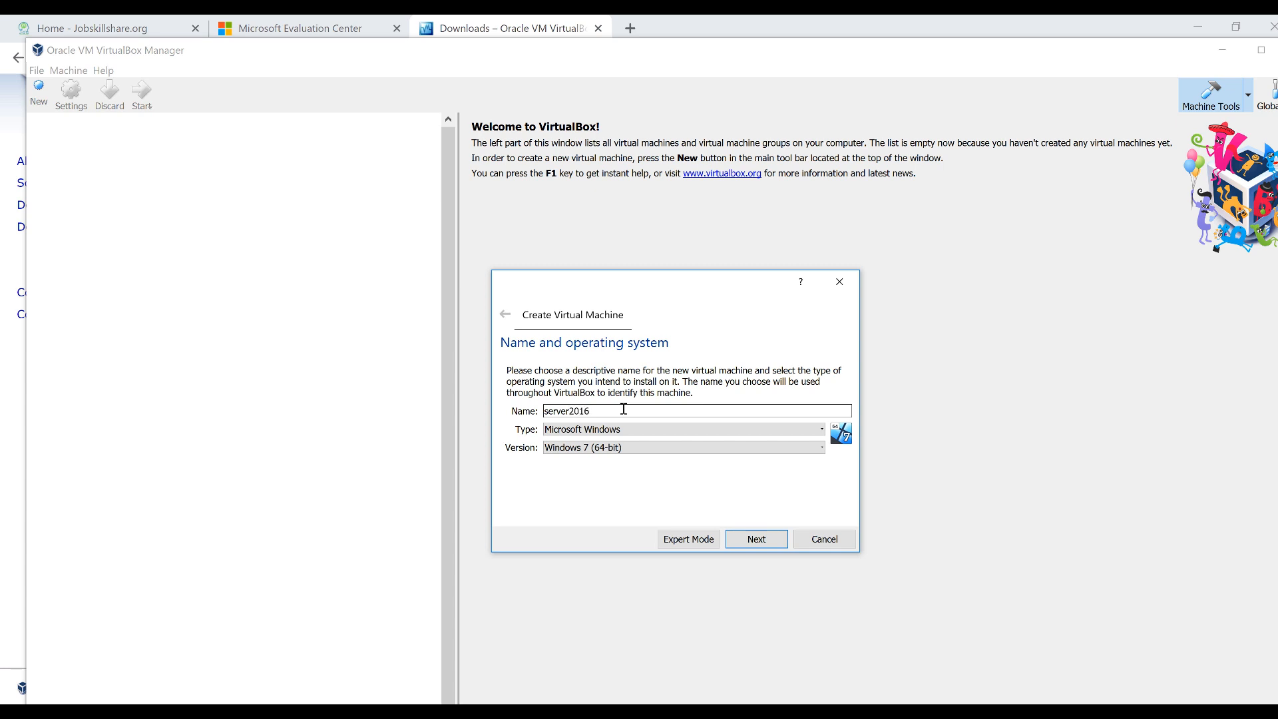
{"action": "left_click", "coordinate": [622, 449]}
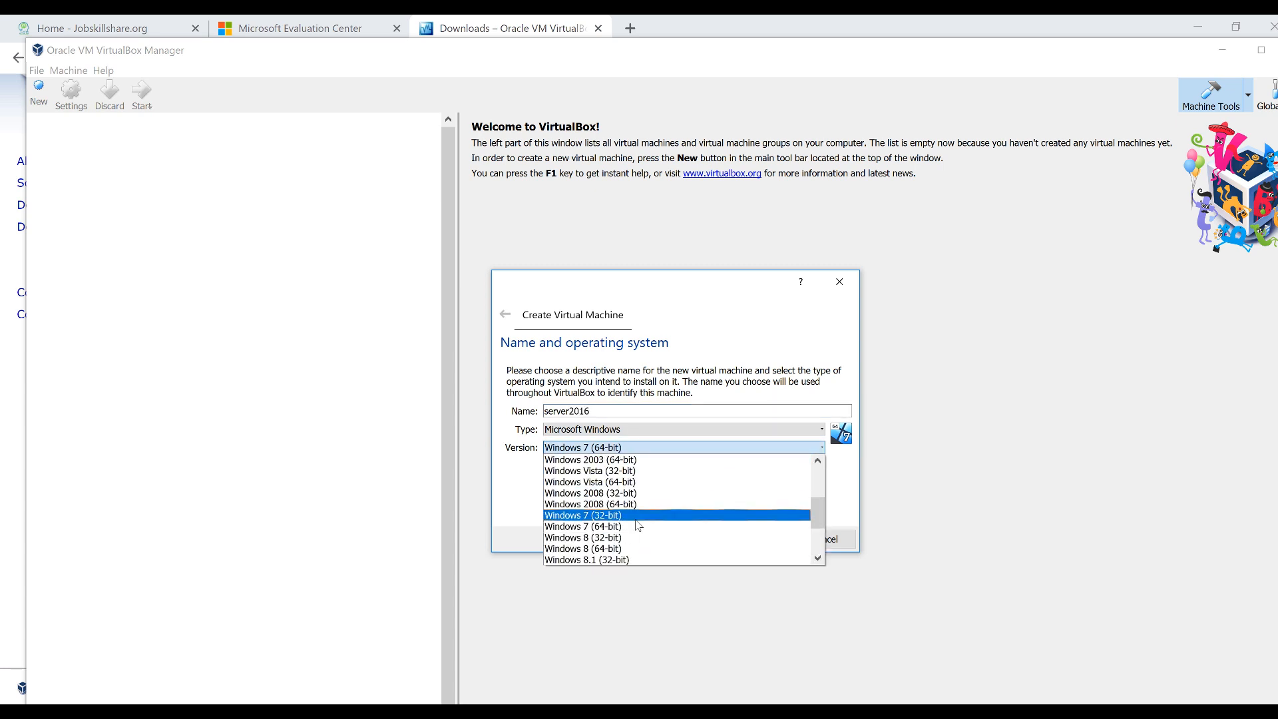
{"action": "scroll", "coordinate": [639, 526], "scroll_direction": "down", "scroll_amount": 2}
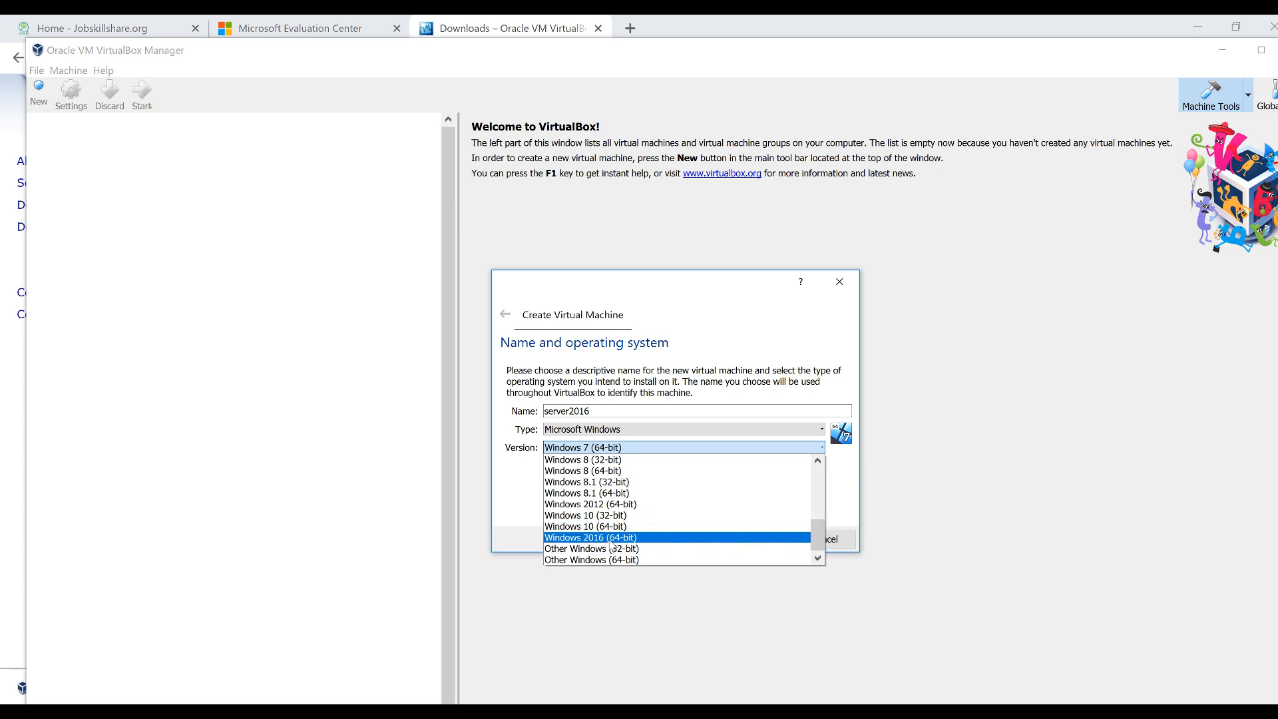
{"action": "left_click", "coordinate": [611, 538]}
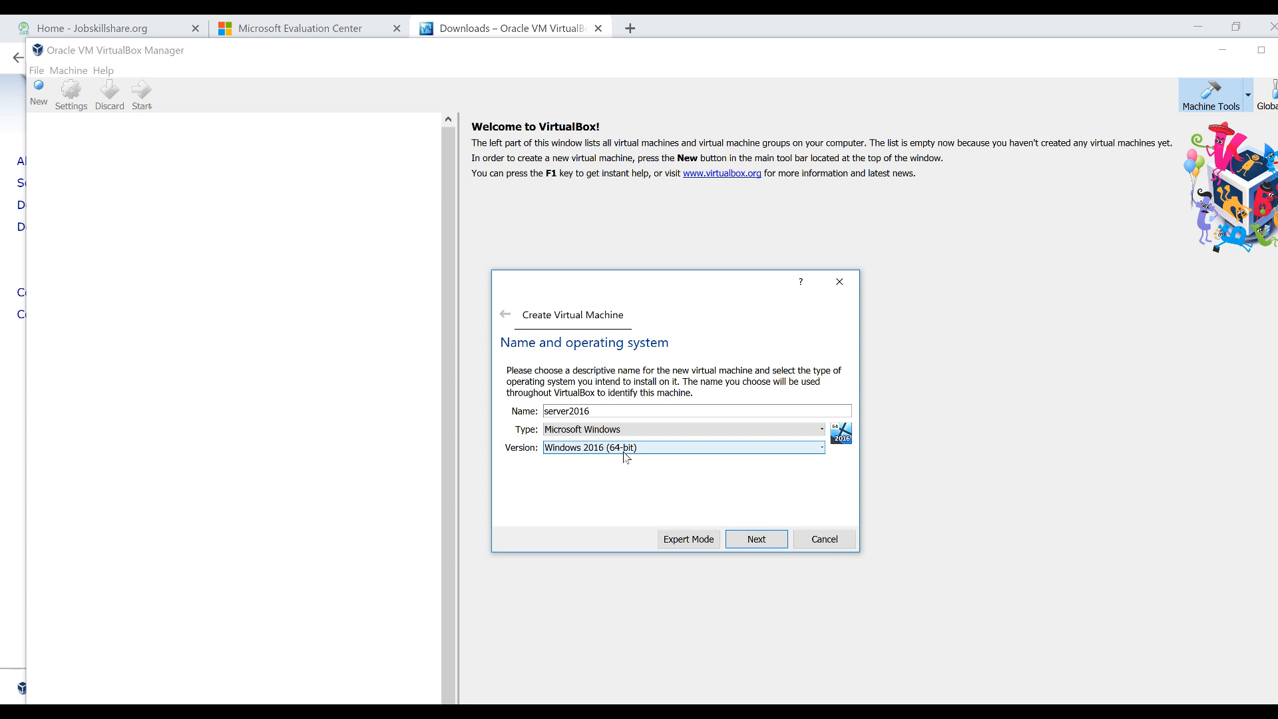
Allocate 8048 MB of RAM to server2016
{"action": "left_click", "coordinate": [750, 537]}
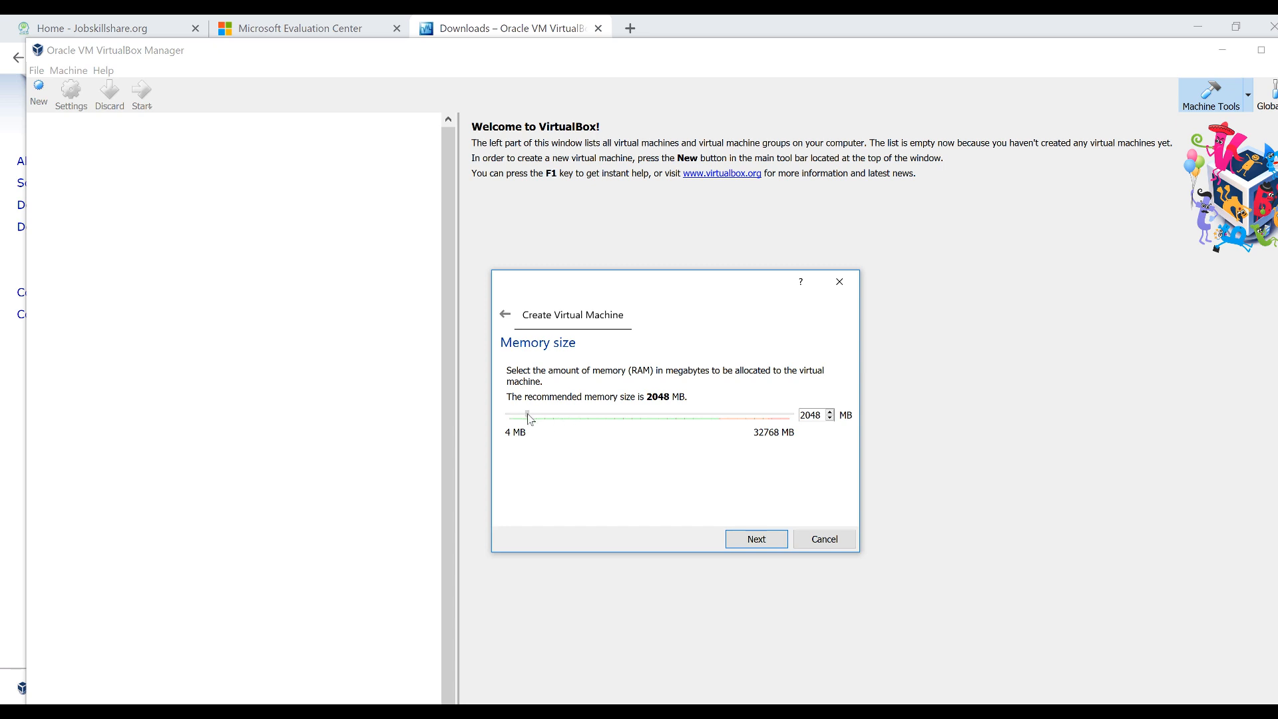
{"action": "left_click_drag", "start_coordinate": [529, 418], "coordinate": [583, 420]}
{"action": "left_click_drag", "start_coordinate": [821, 415], "coordinate": [798, 421]}
{"action": "type", "text": "8048"}
Keep 'Create a virtual hard disk now' (recommended 50.00 GB) and proceed to create it
{"action": "left_click", "coordinate": [756, 540]}
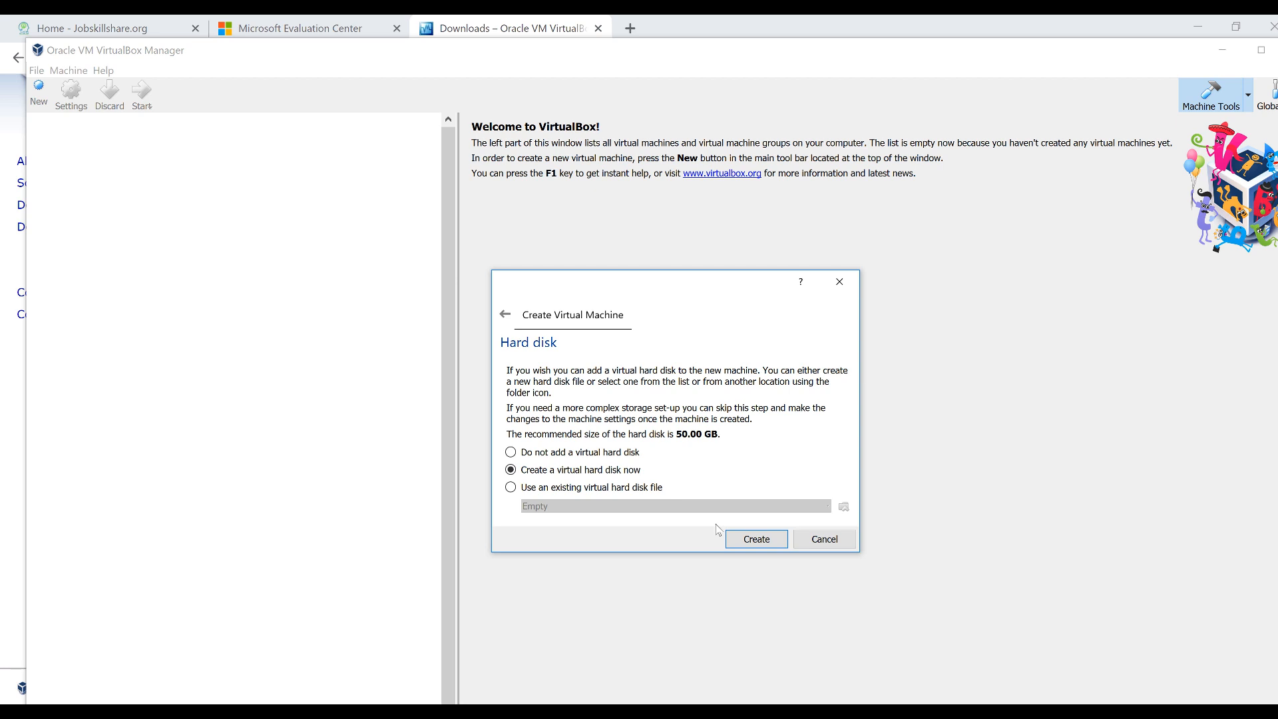
{"action": "left_click", "coordinate": [756, 540]}
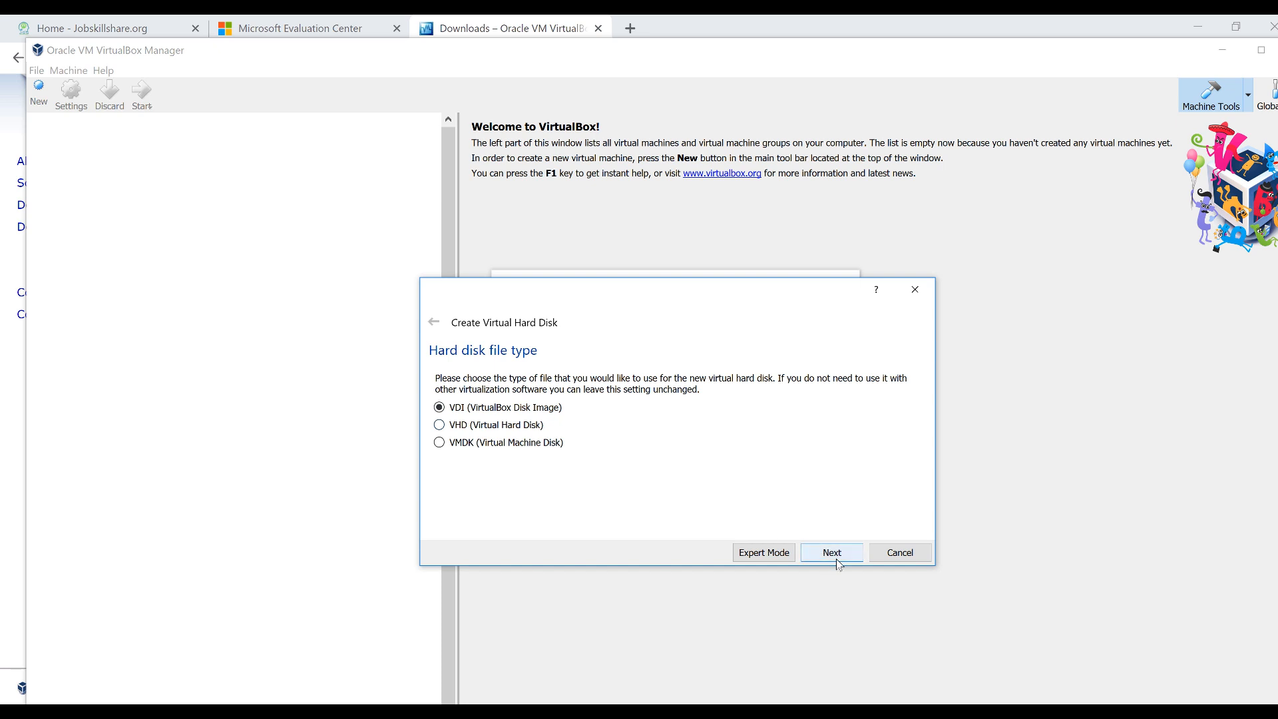
Create server2016's disk as a dynamically allocated 50.00 GB VDI
{"action": "left_click", "coordinate": [840, 561]}
{"action": "left_click", "coordinate": [436, 324]}
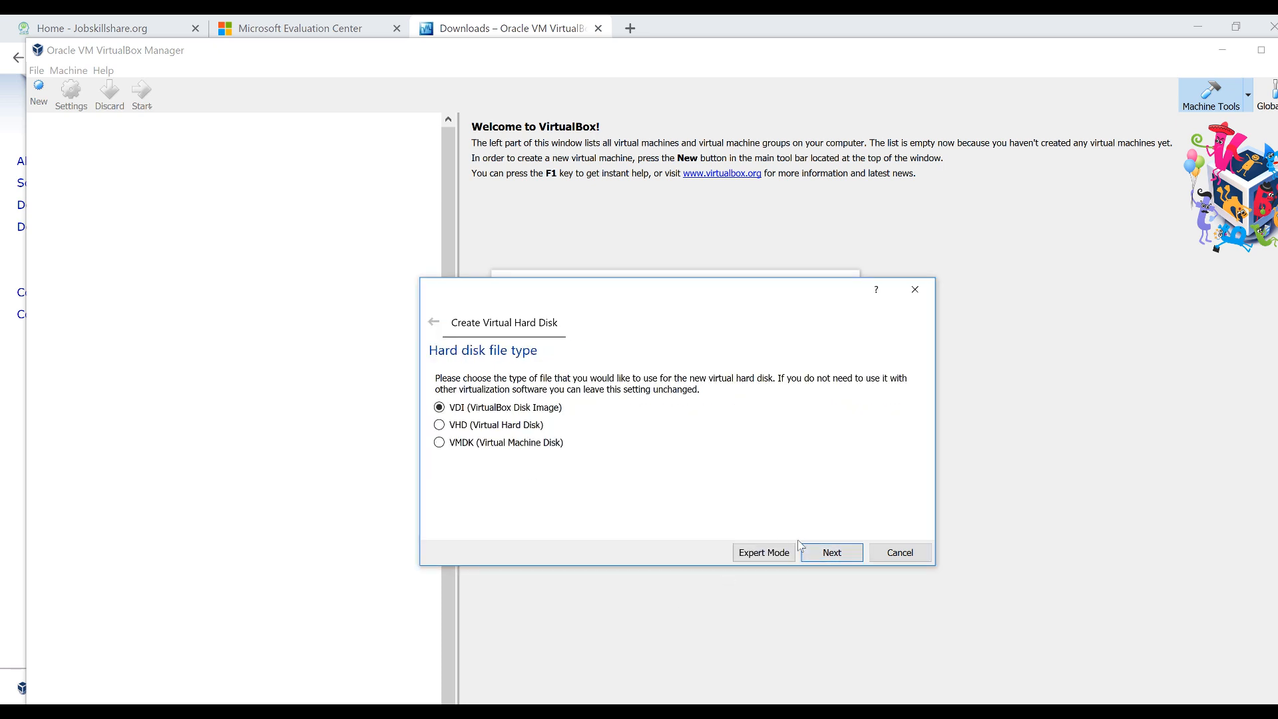
{"action": "left_click", "coordinate": [821, 561]}
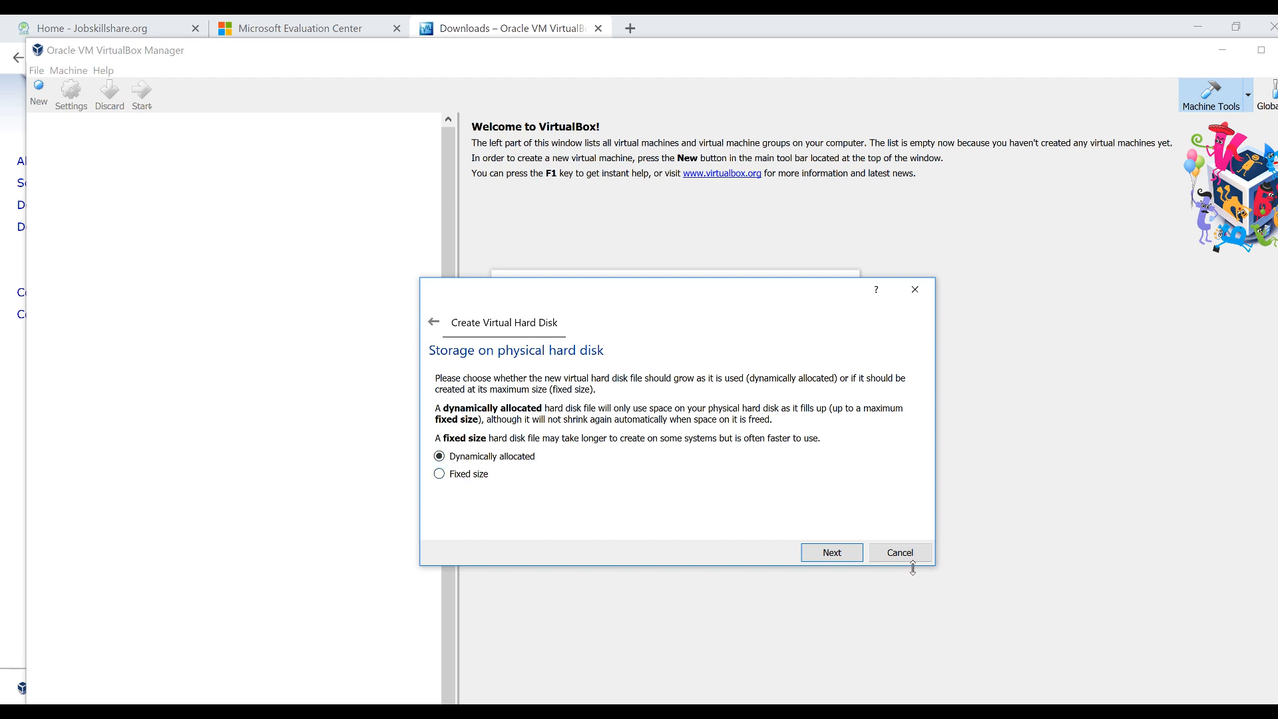
{"action": "left_click", "coordinate": [840, 556]}
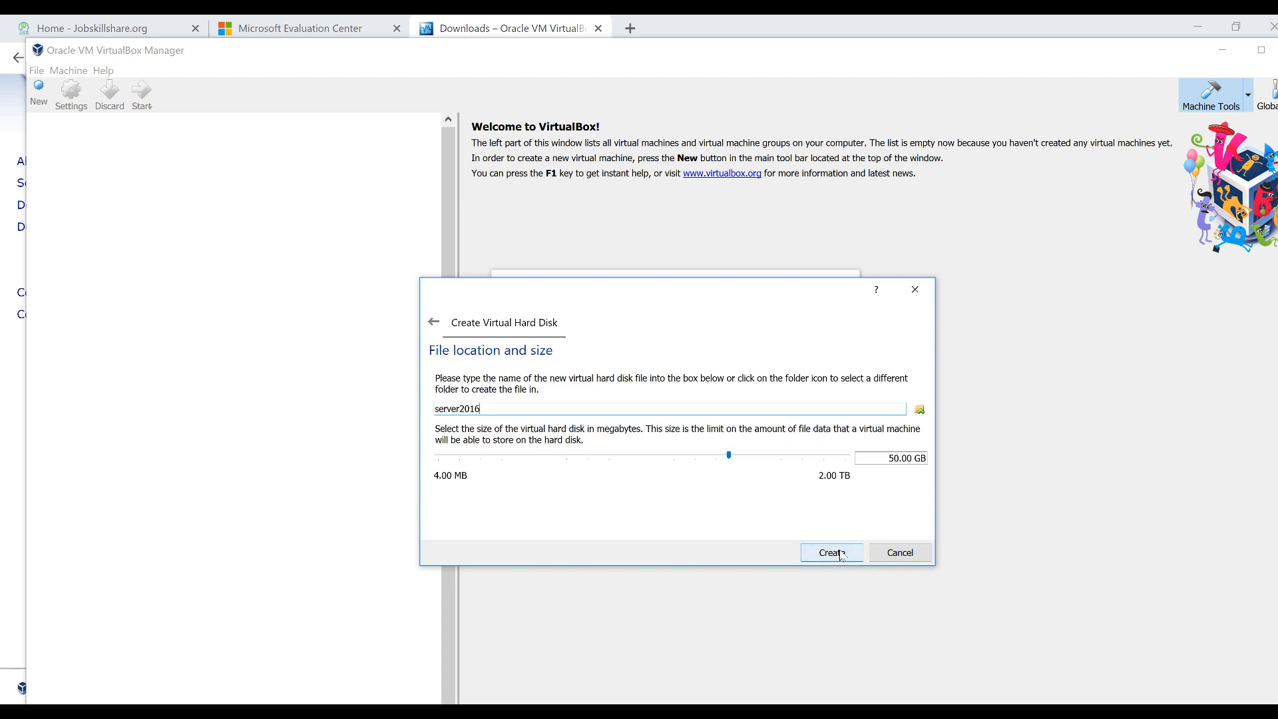
{"action": "left_click", "coordinate": [822, 554]}
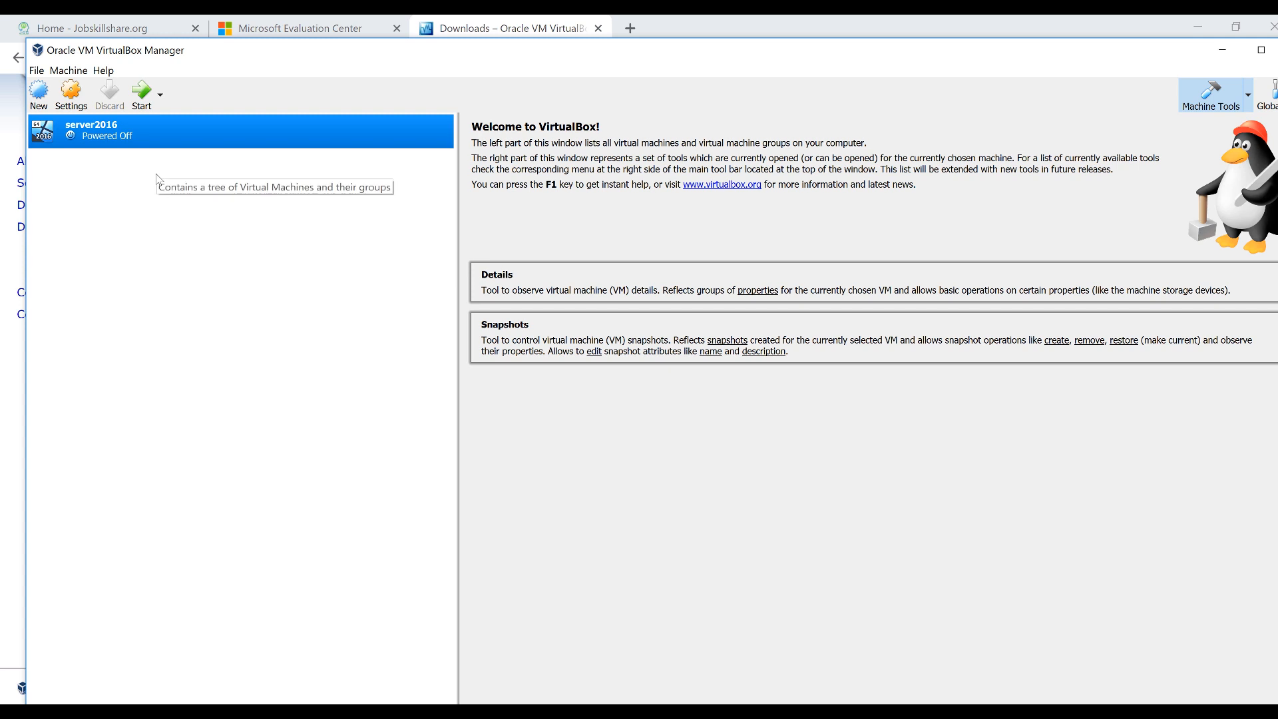
Attach server2016's first adapter to Bridged Adapter (ASIX AX88179 USB 3.0) with cable connected, and save
{"action": "right_click", "coordinate": [89, 138]}
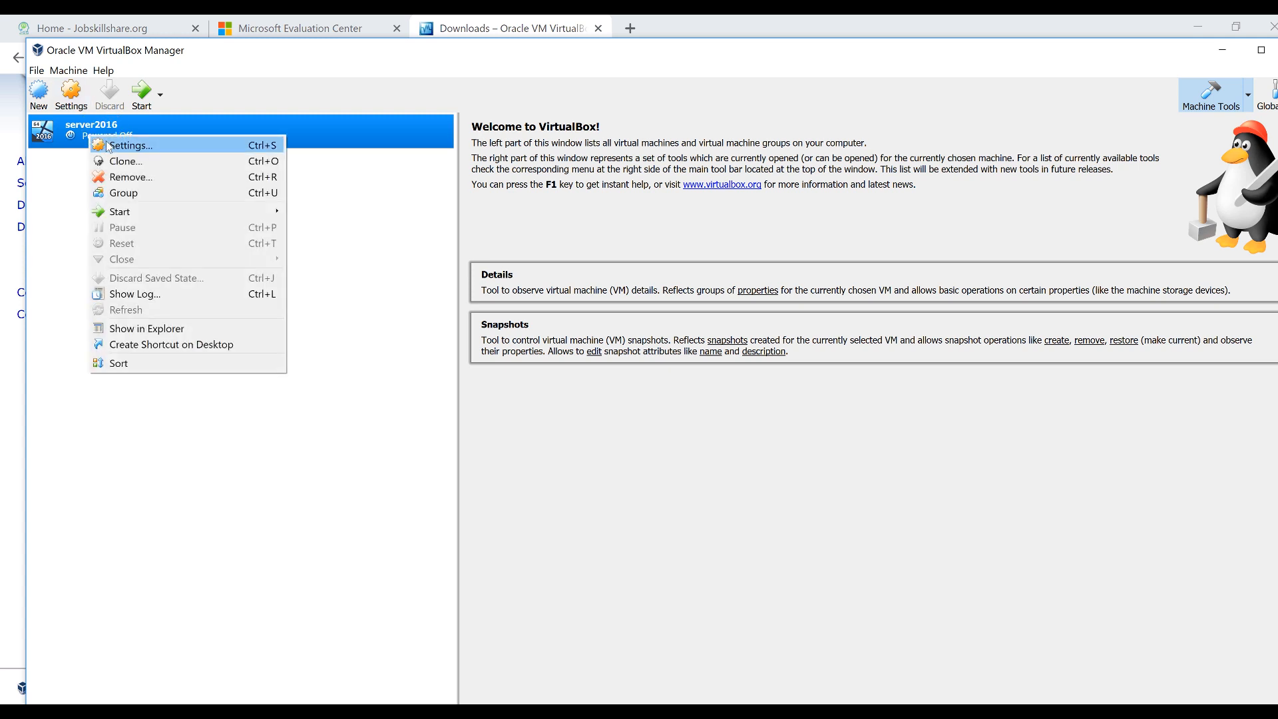
{"action": "left_click", "coordinate": [107, 145]}
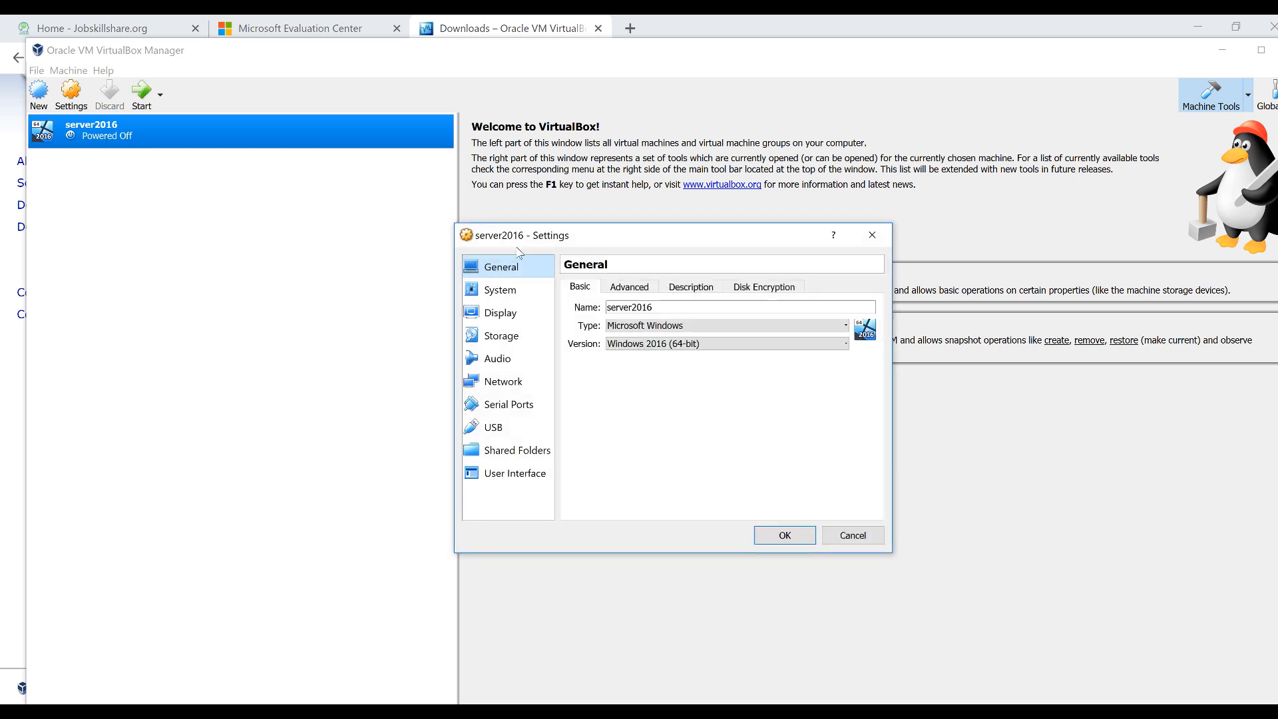
{"action": "left_click_drag", "start_coordinate": [526, 239], "coordinate": [257, 209]}
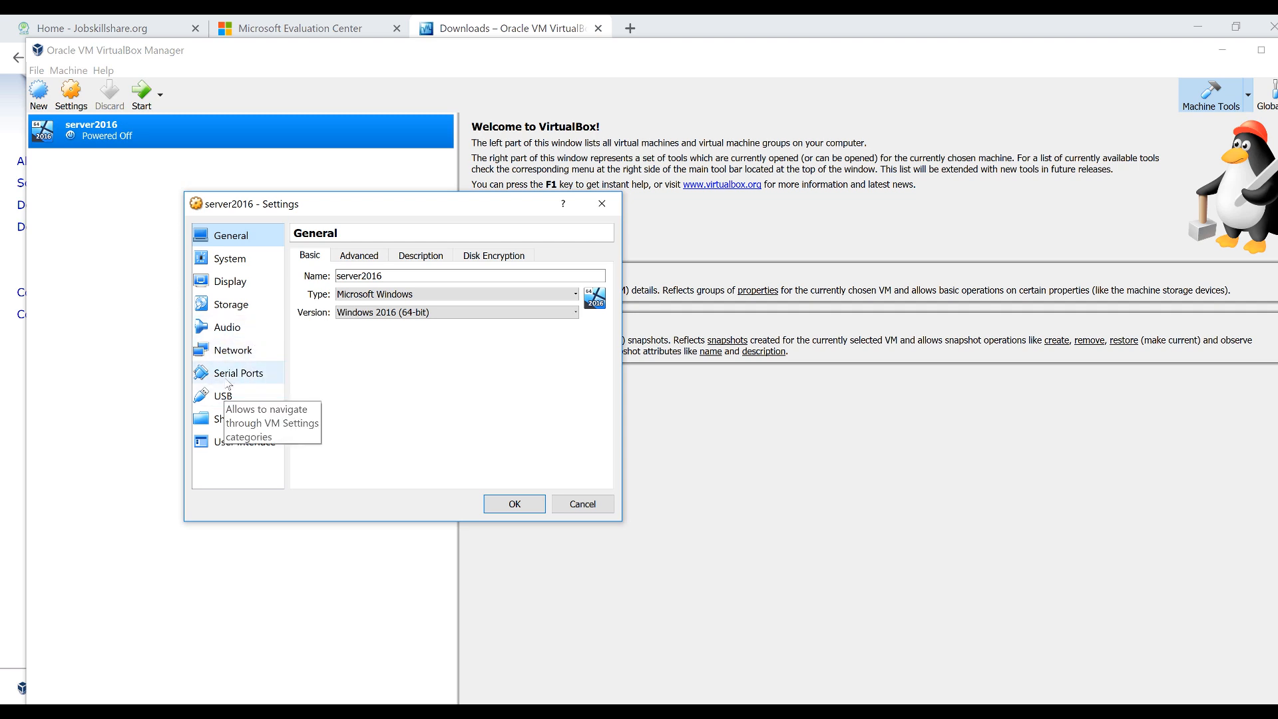
{"action": "left_click", "coordinate": [233, 359]}
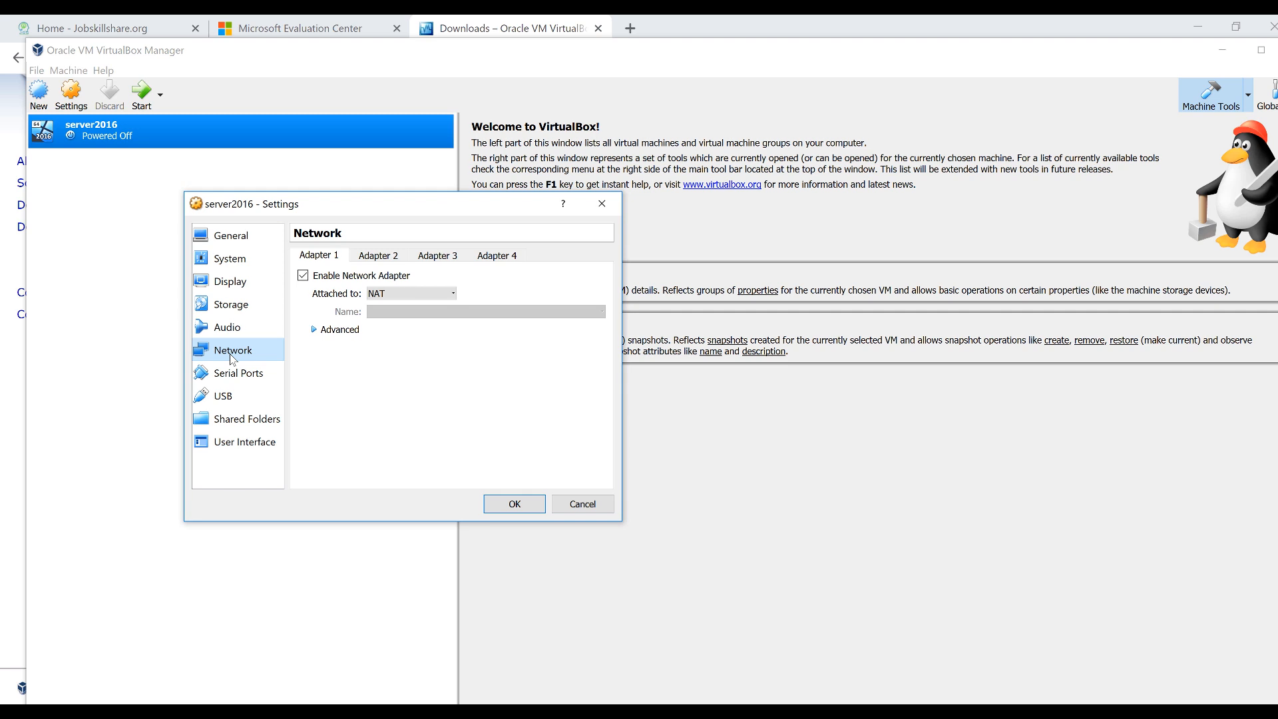
{"action": "left_click", "coordinate": [398, 296]}
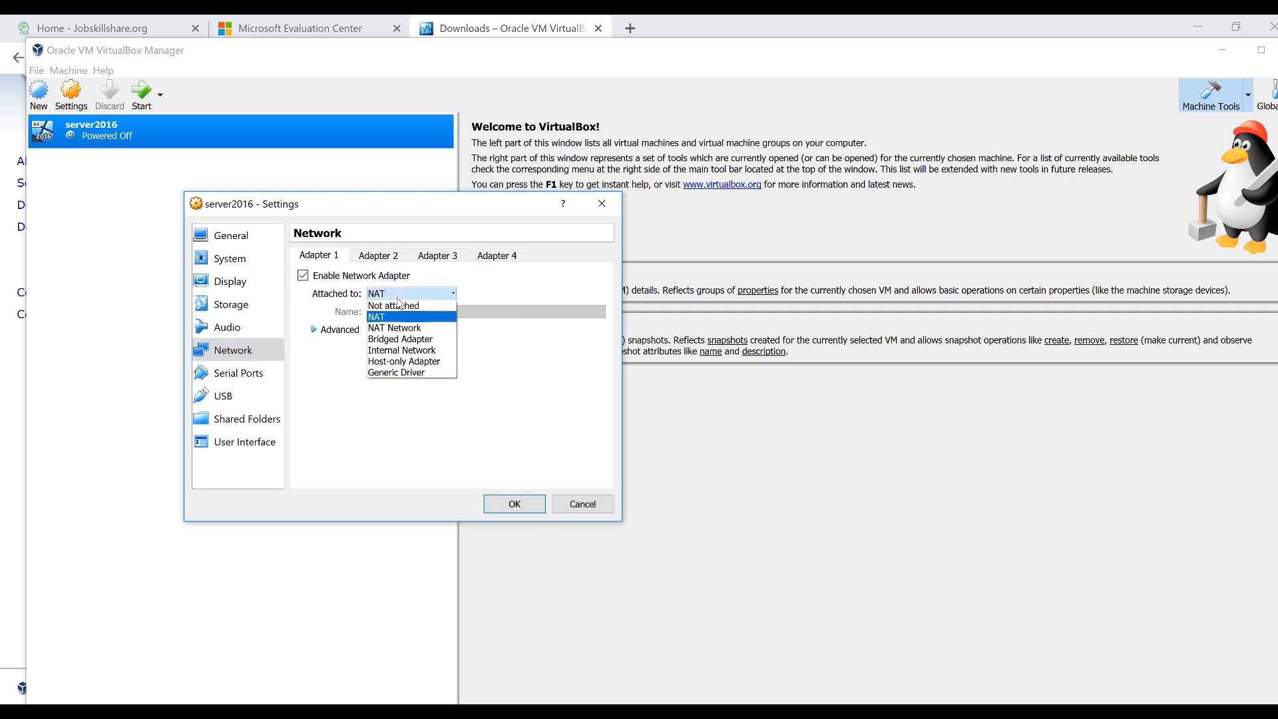
{"action": "left_click", "coordinate": [415, 340]}
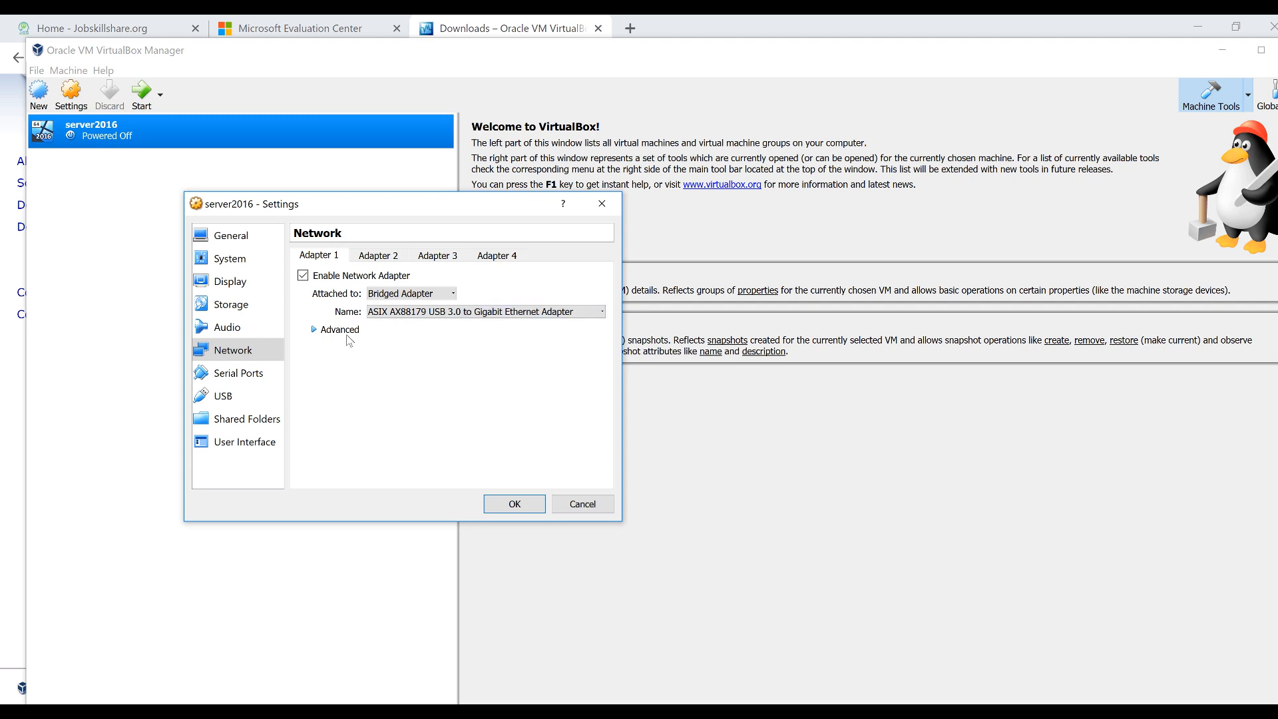
{"action": "left_click", "coordinate": [315, 330]}
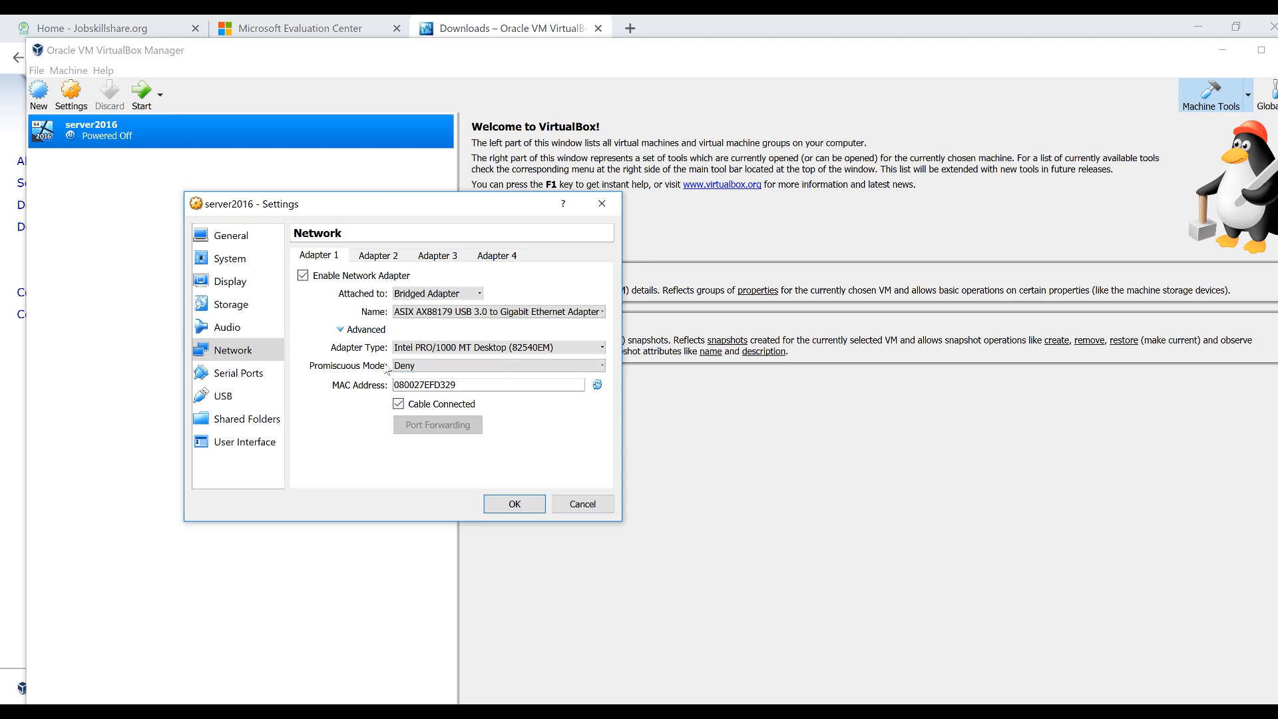
{"action": "left_click", "coordinate": [398, 404]}
{"action": "left_click", "coordinate": [398, 404]}
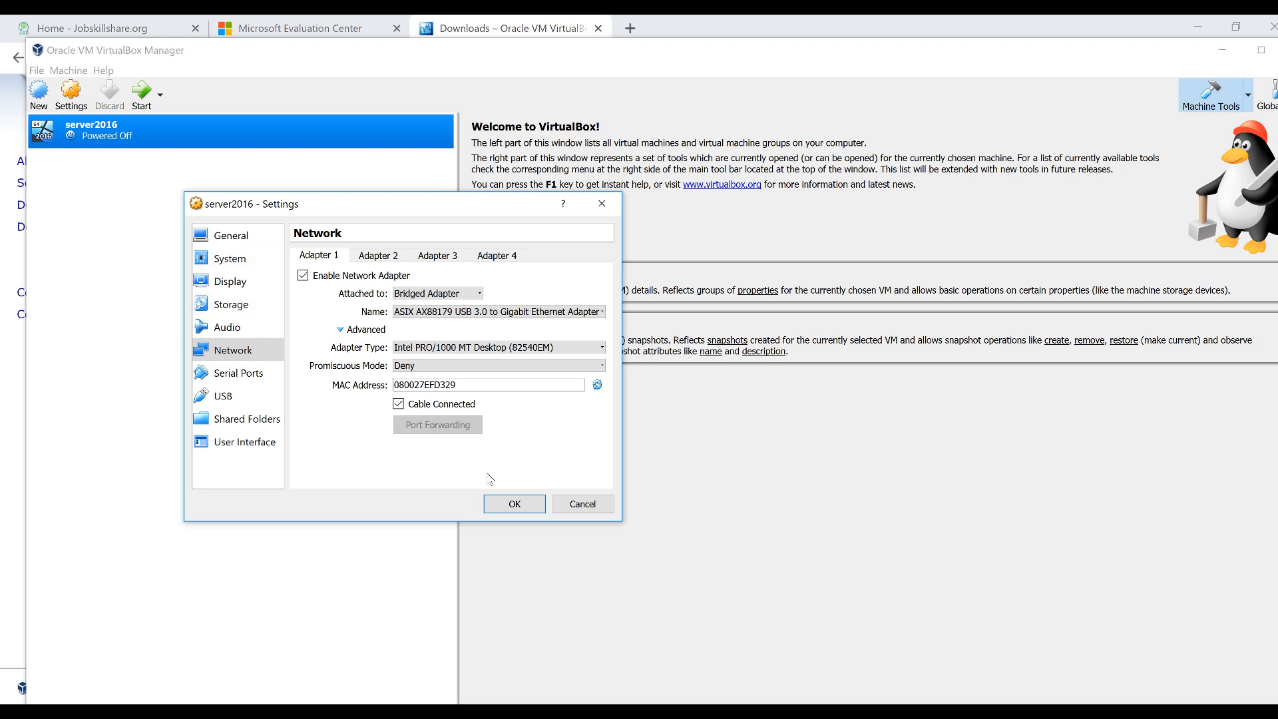
{"action": "left_click", "coordinate": [515, 504]}
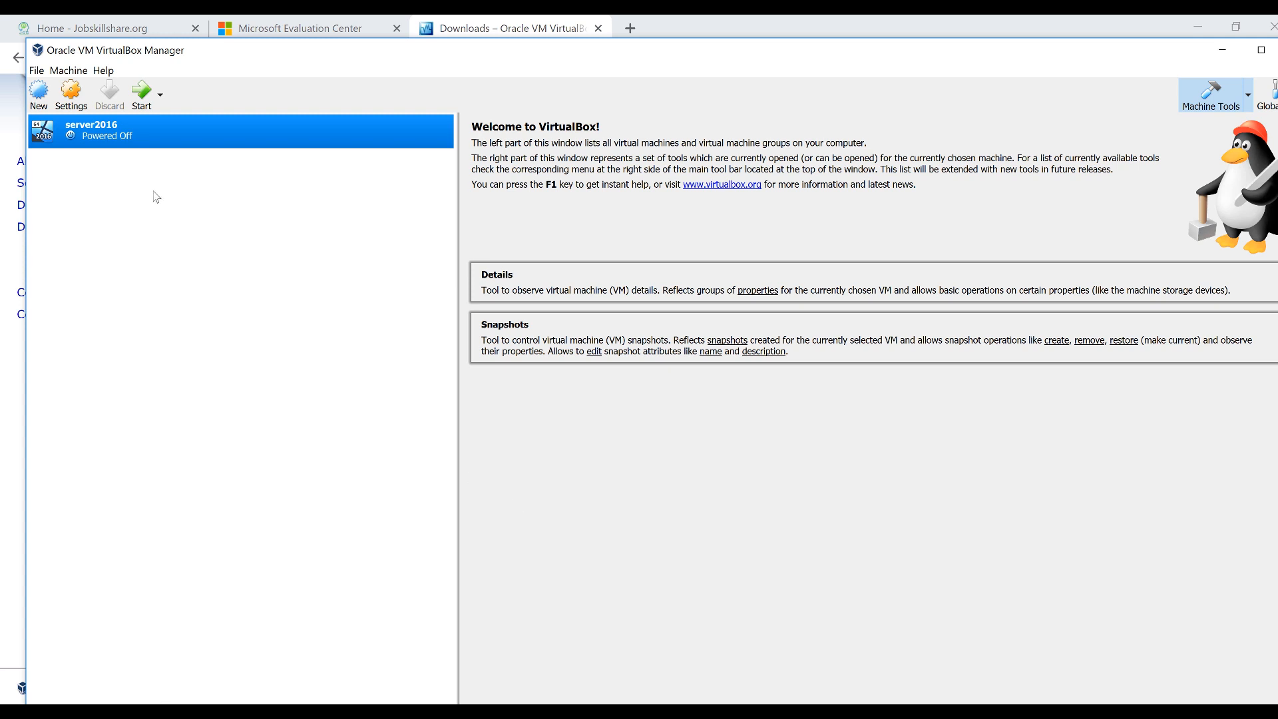
Boot server2016 from Windows_Server_2016_Datacenter_EVAL_en-us_14393_refresh.ISO in the Downloads folder
{"action": "left_click", "coordinate": [142, 107]}
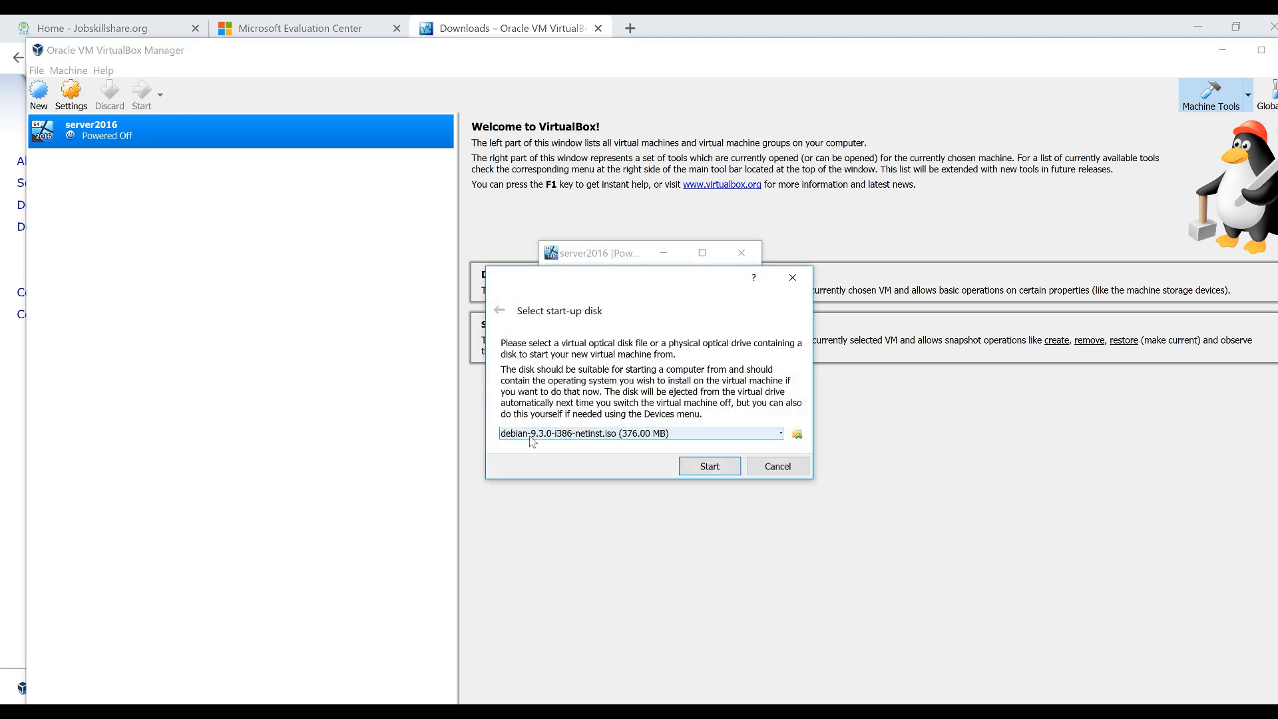
{"action": "left_click", "coordinate": [797, 437]}
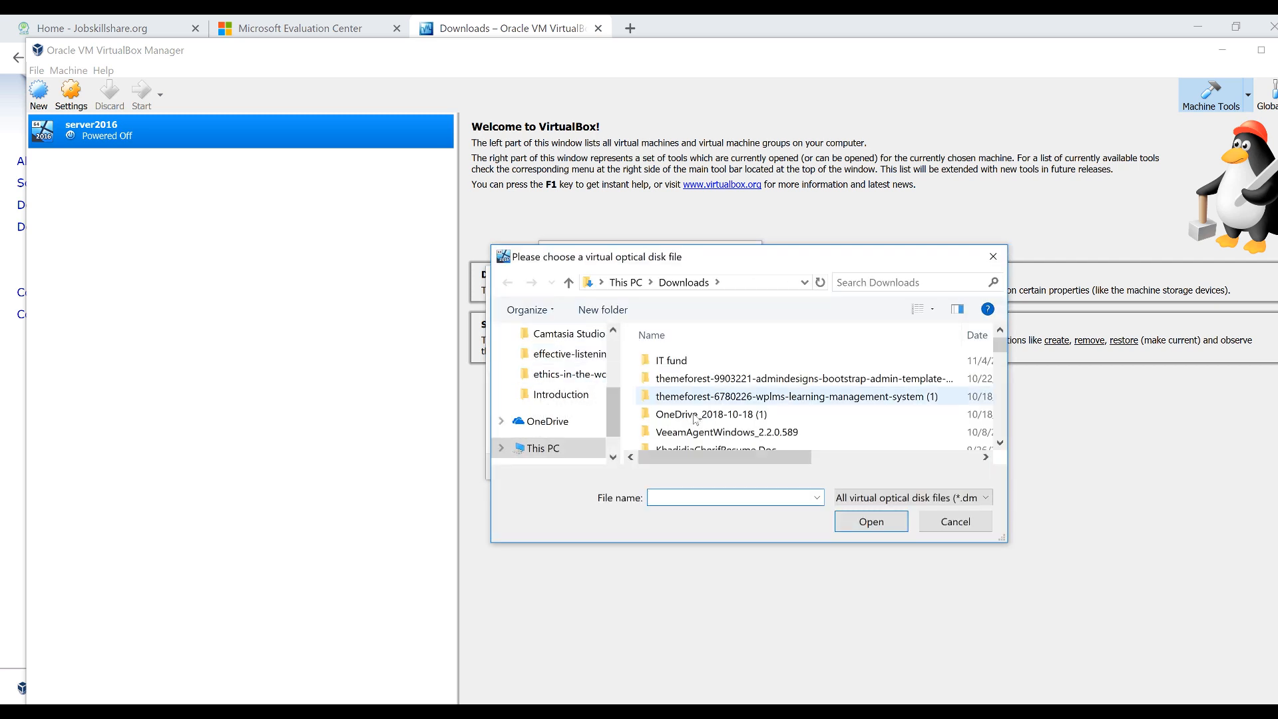
{"action": "scroll", "coordinate": [565, 407], "scroll_direction": "up", "scroll_amount": 5}
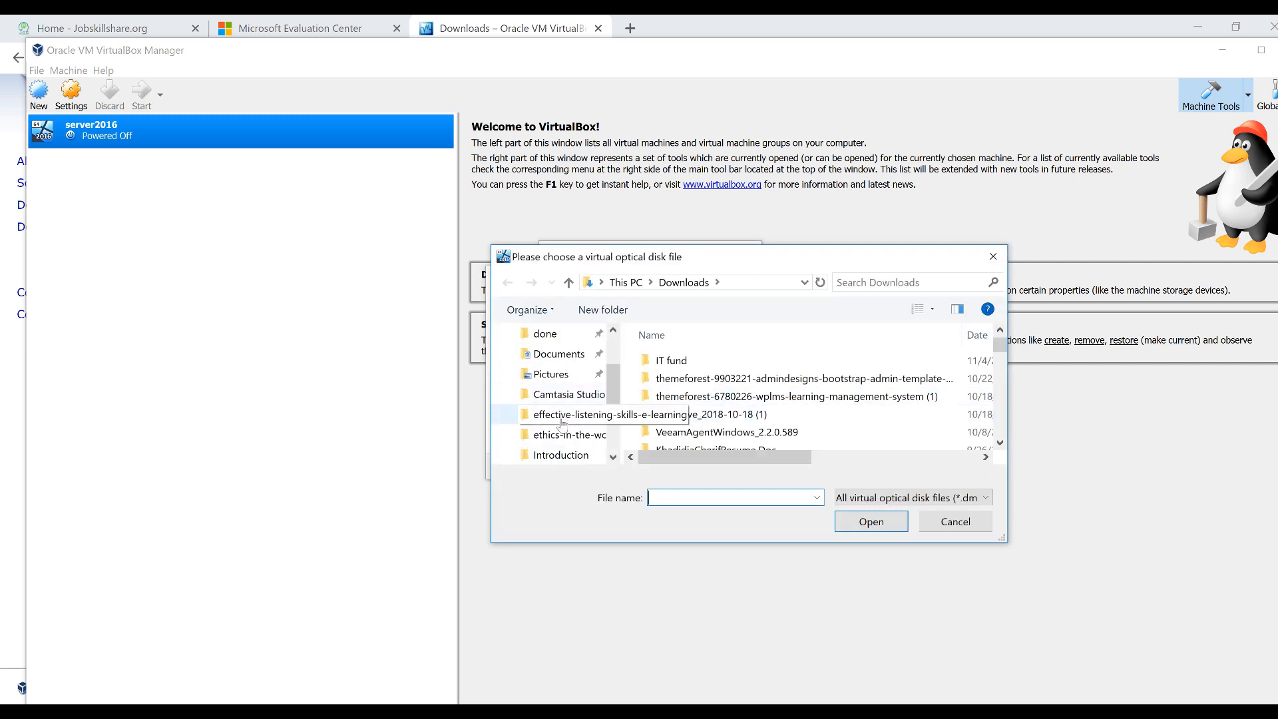
{"action": "left_click", "coordinate": [552, 386]}
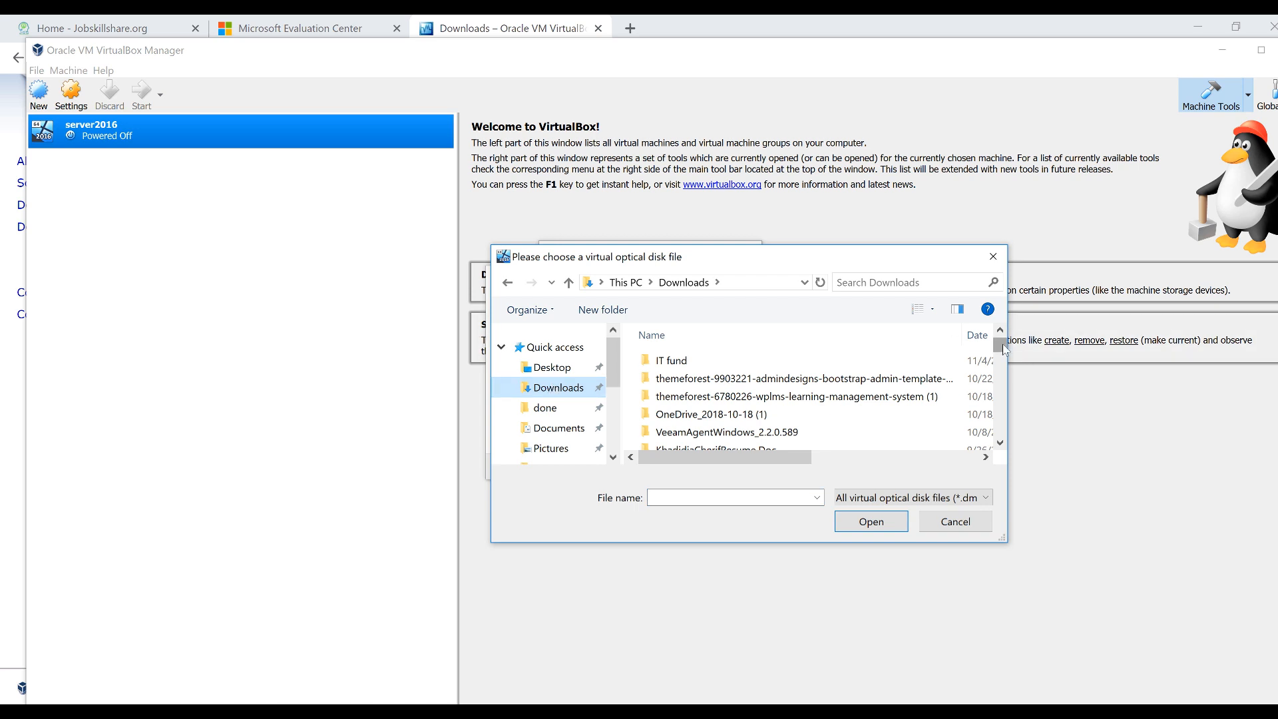
{"action": "left_click_drag", "start_coordinate": [1004, 349], "coordinate": [999, 427]}
{"action": "left_click", "coordinate": [729, 408]}
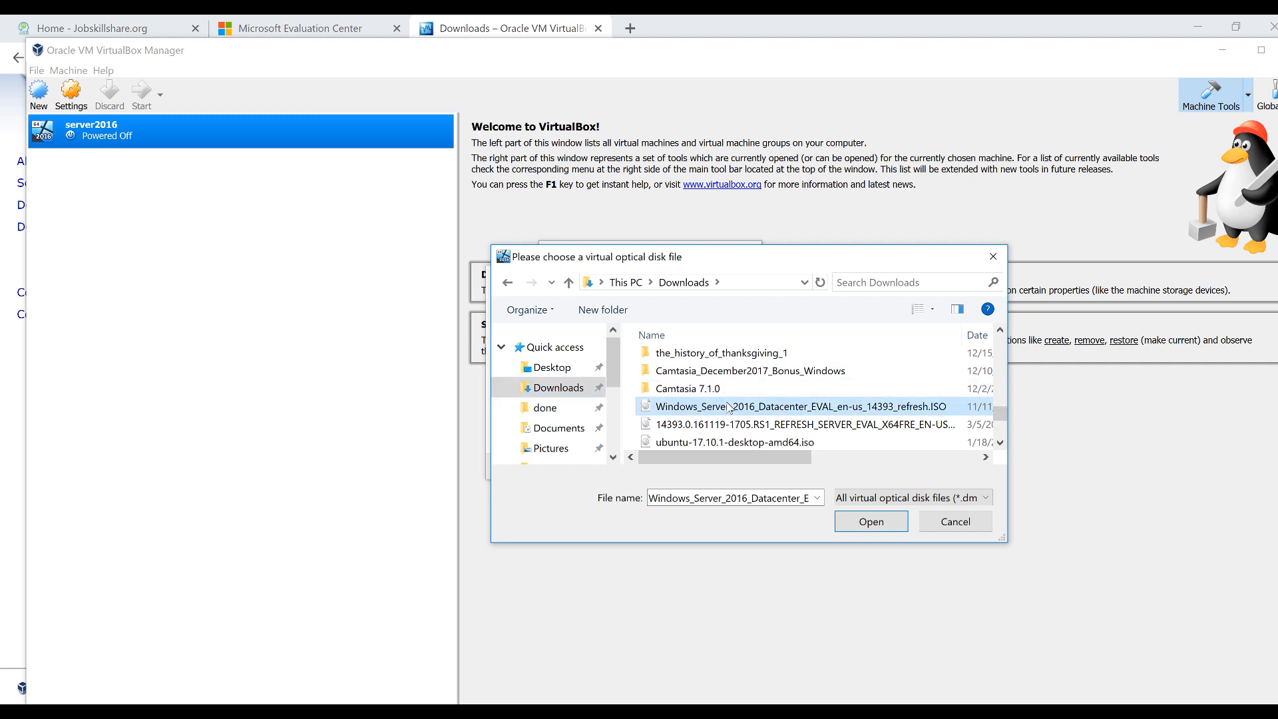
{"action": "double_click", "coordinate": [729, 408]}
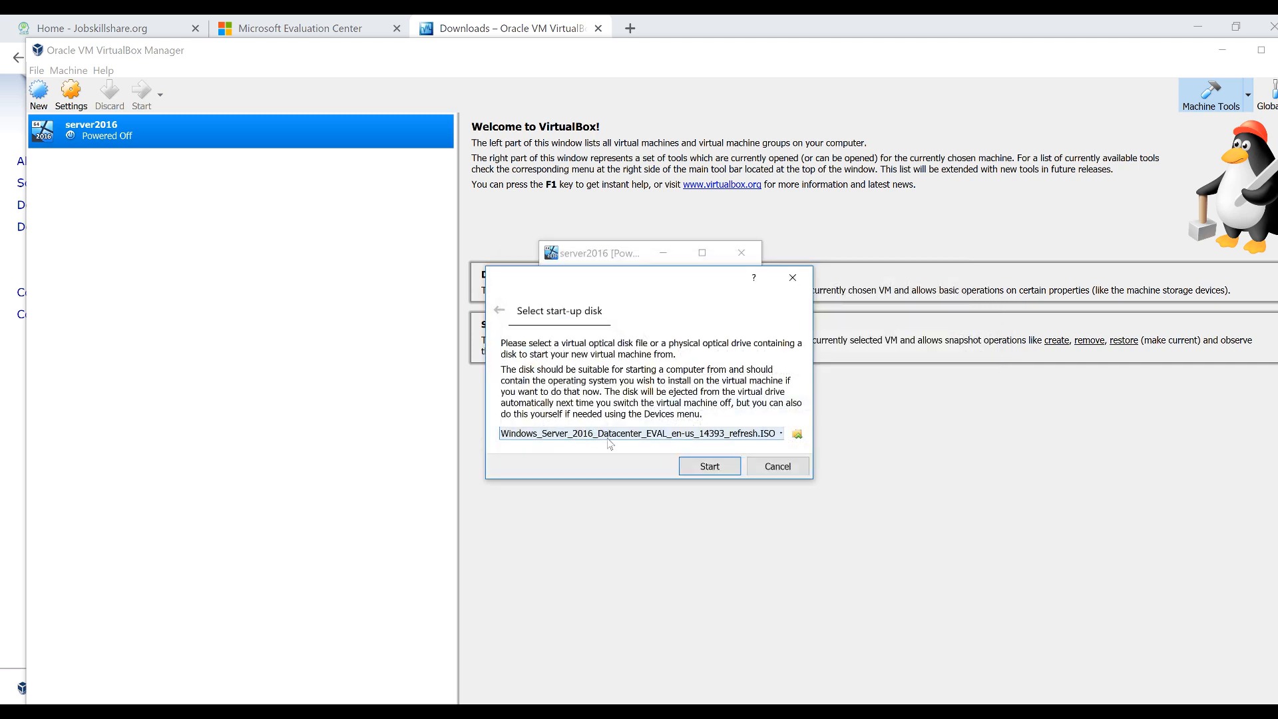
{"action": "left_click", "coordinate": [709, 467]}
{"action": "left_click_drag", "start_coordinate": [618, 255], "coordinate": [391, 120]}
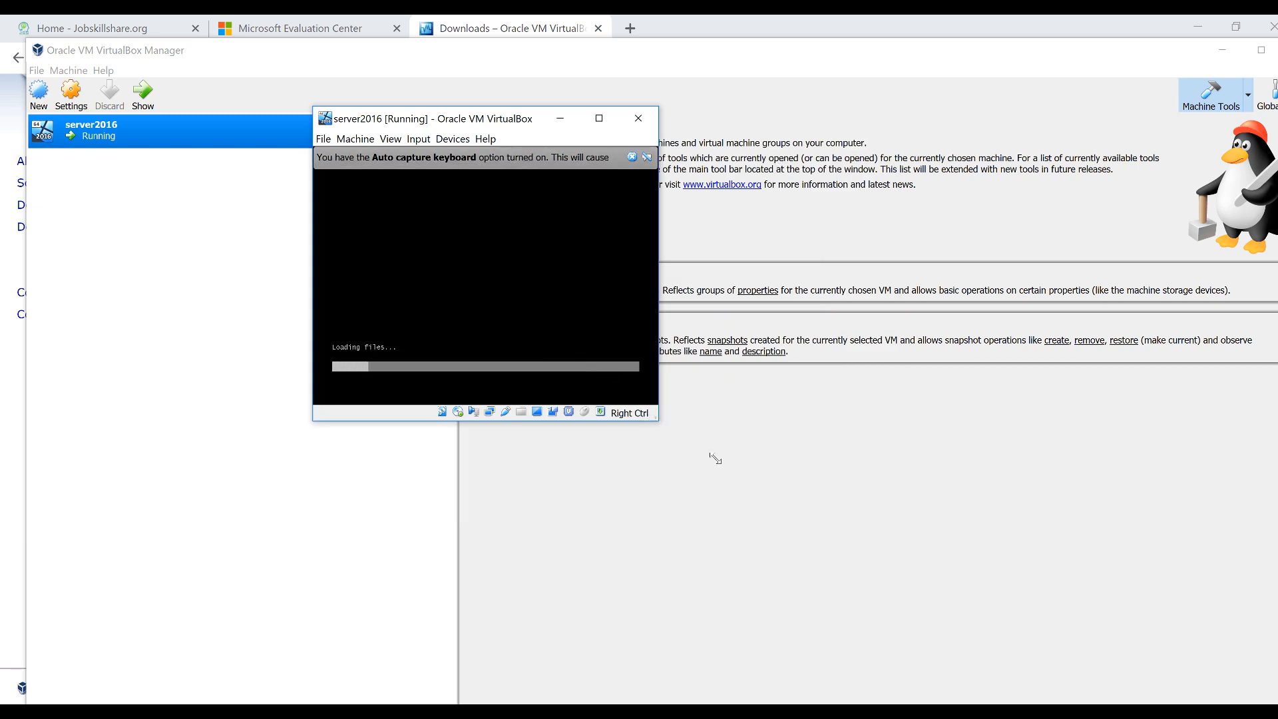
Switch the server2016 VM window to Scaled Mode
{"action": "left_click_drag", "start_coordinate": [656, 421], "coordinate": [760, 503]}
{"action": "left_click", "coordinate": [419, 138]}
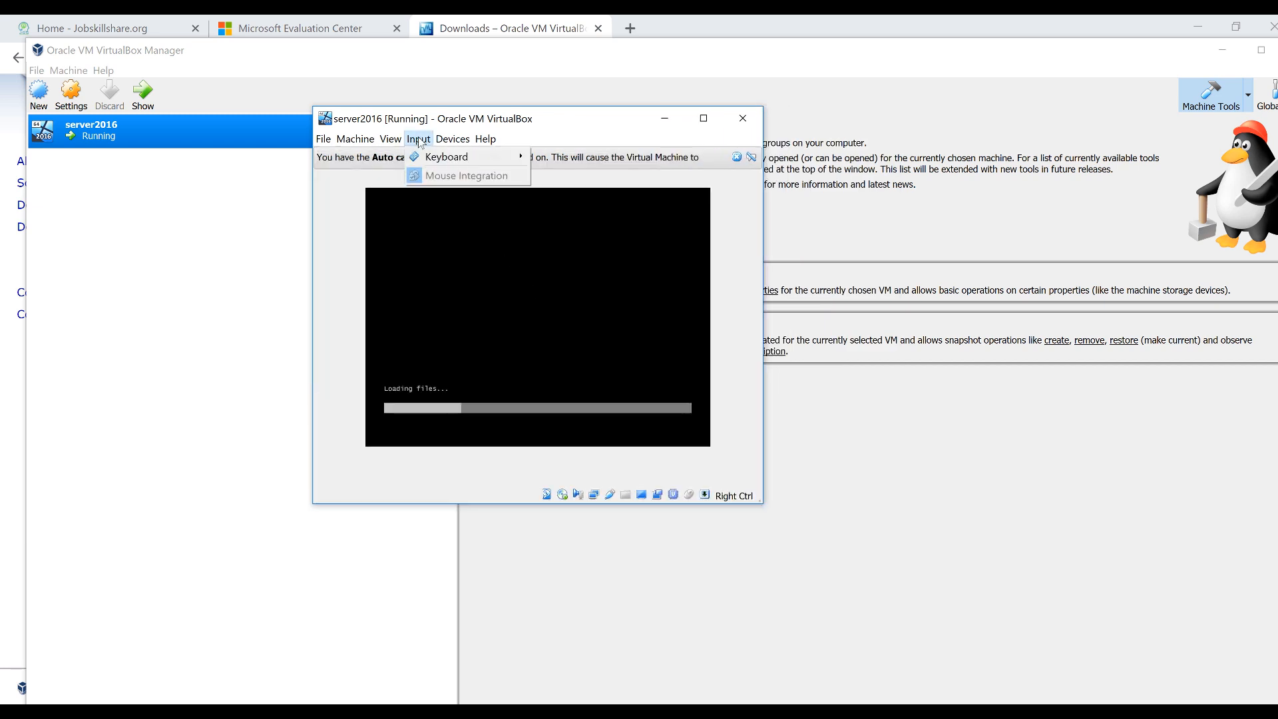
{"action": "mouse_move", "coordinate": [391, 139]}
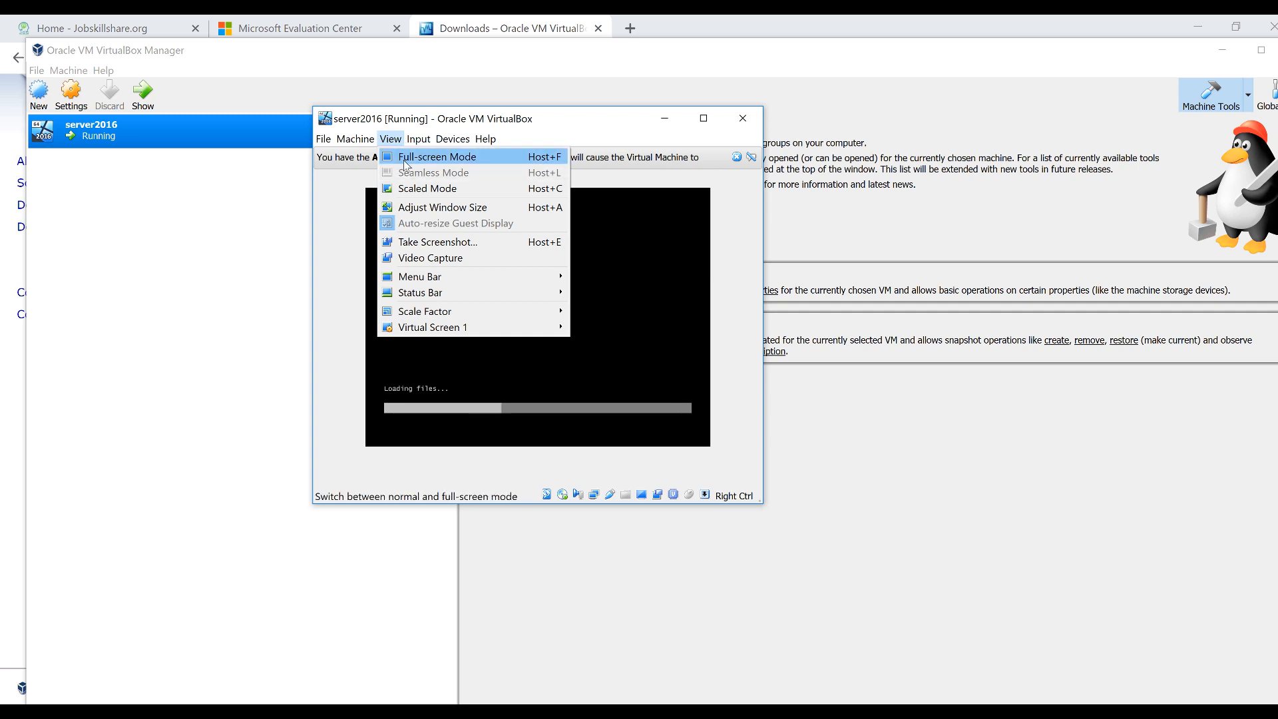
{"action": "left_click", "coordinate": [404, 190]}
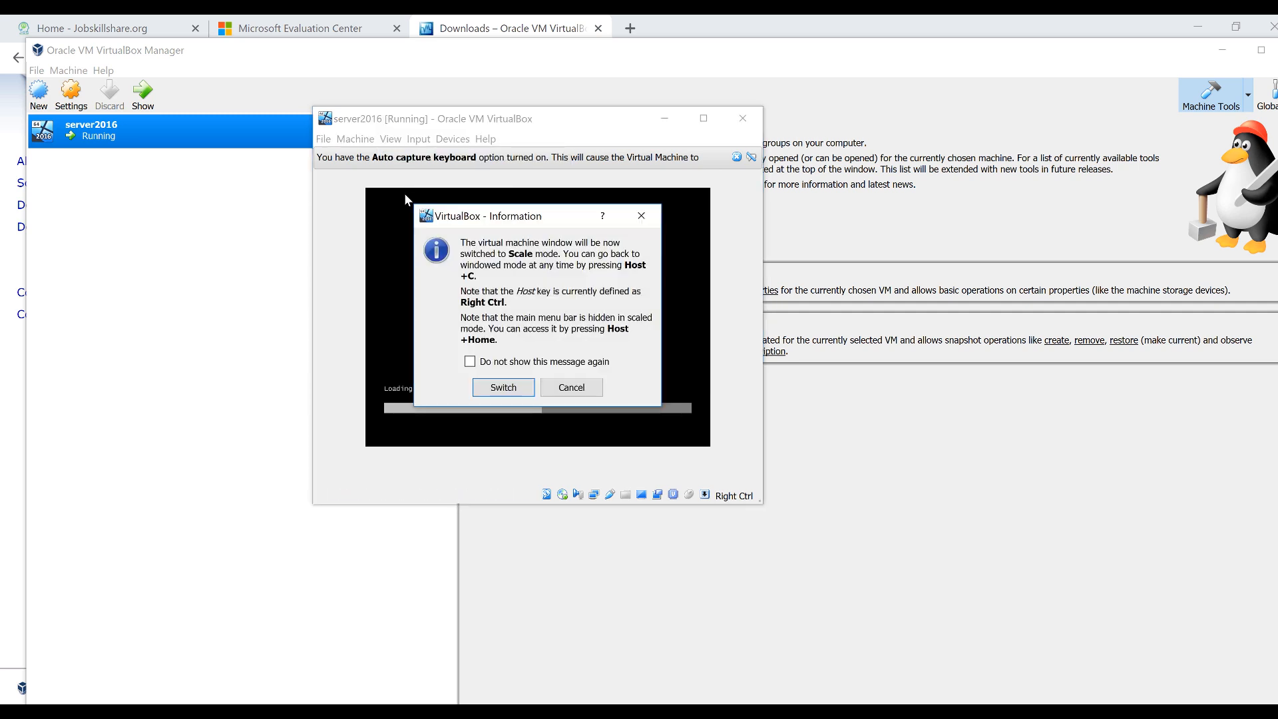
{"action": "left_click", "coordinate": [527, 389]}
Enlarge and reposition the scaled VM window, and dismiss the keyboard auto-capture notice
{"action": "left_click_drag", "start_coordinate": [564, 269], "coordinate": [222, 145]}
{"action": "left_click_drag", "start_coordinate": [412, 320], "coordinate": [963, 620]}
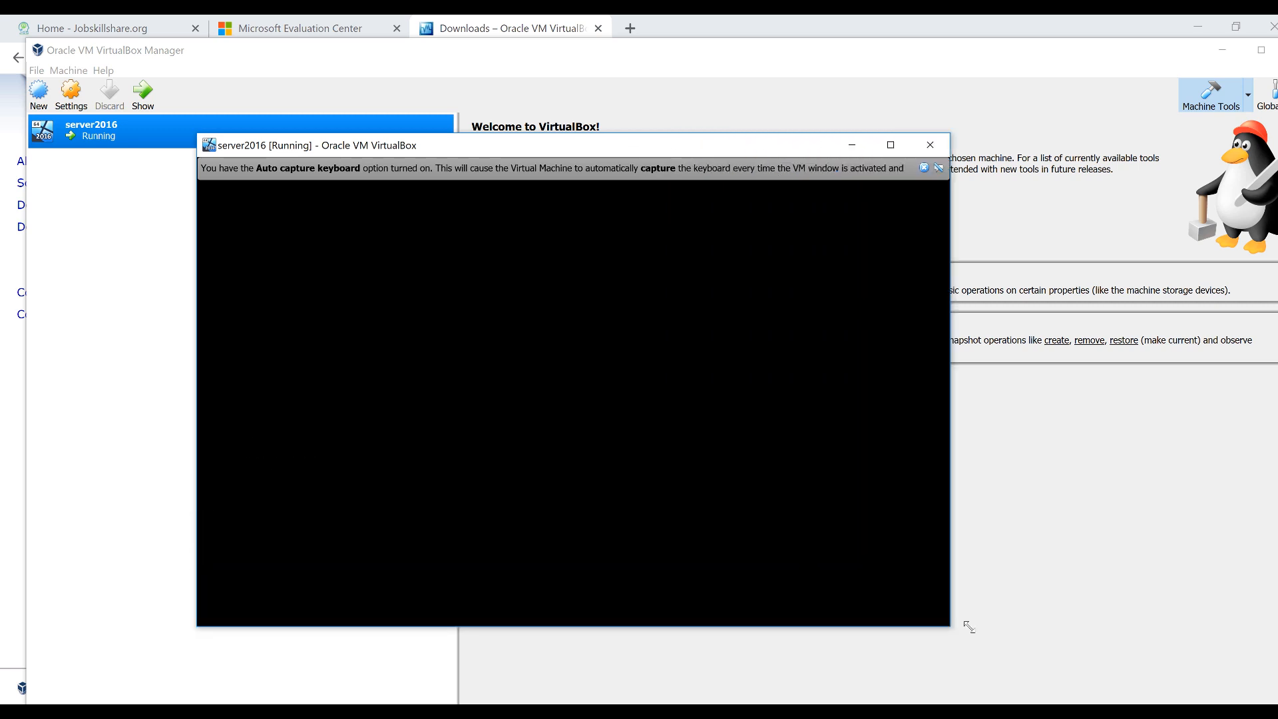
{"action": "left_click_drag", "start_coordinate": [363, 145], "coordinate": [366, 84]}
{"action": "left_click", "coordinate": [920, 109]}
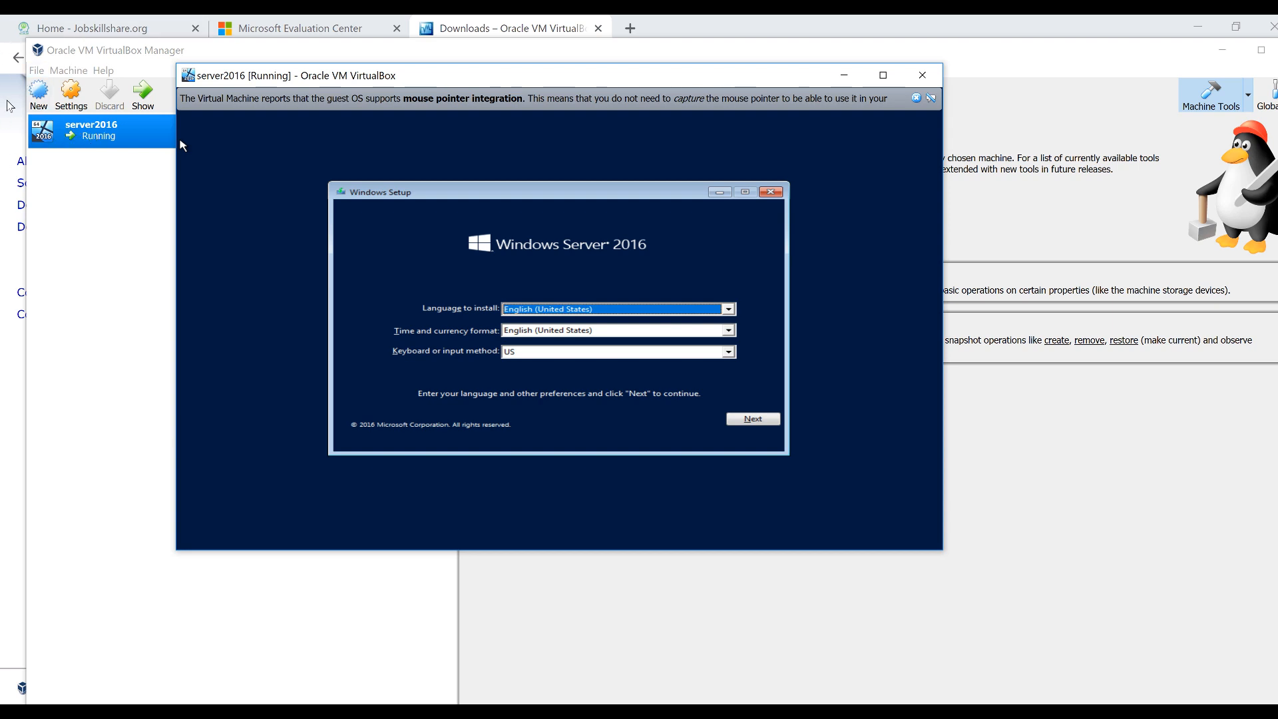
Keep the English defaults and choose the Datacenter Evaluation (Desktop Experience) edition
{"action": "left_click", "coordinate": [744, 422]}
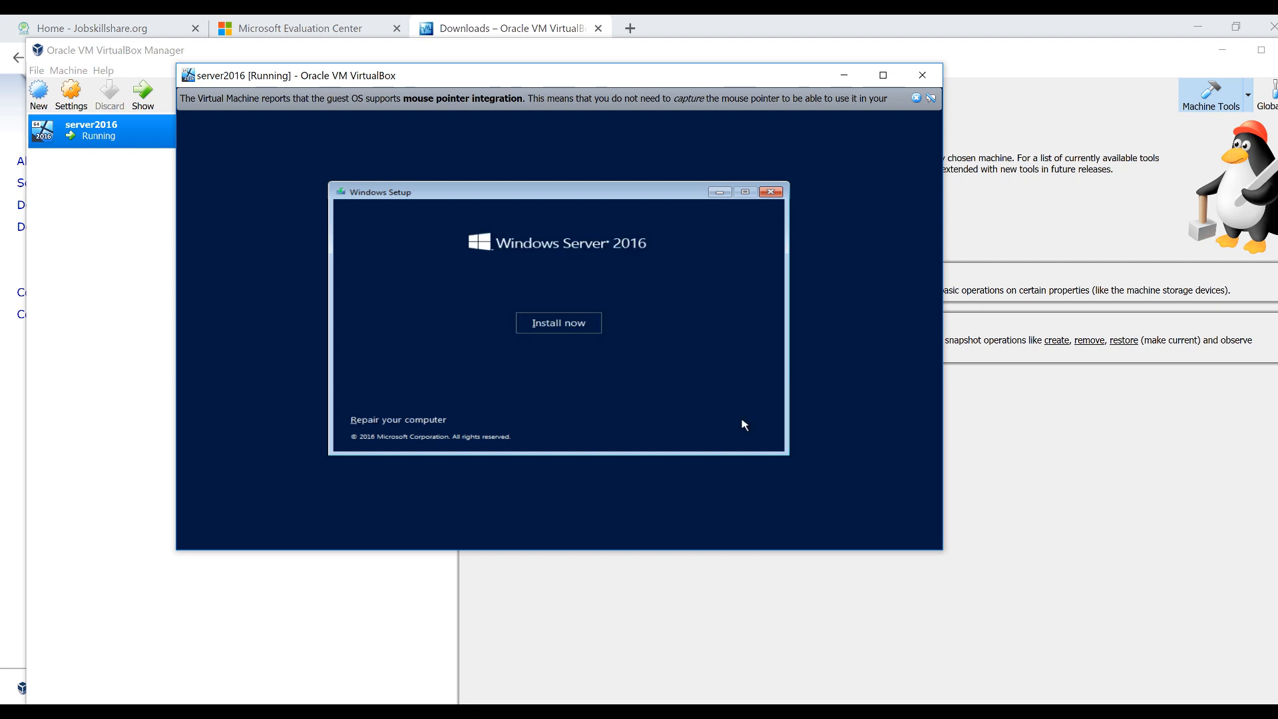
{"action": "left_click", "coordinate": [554, 330]}
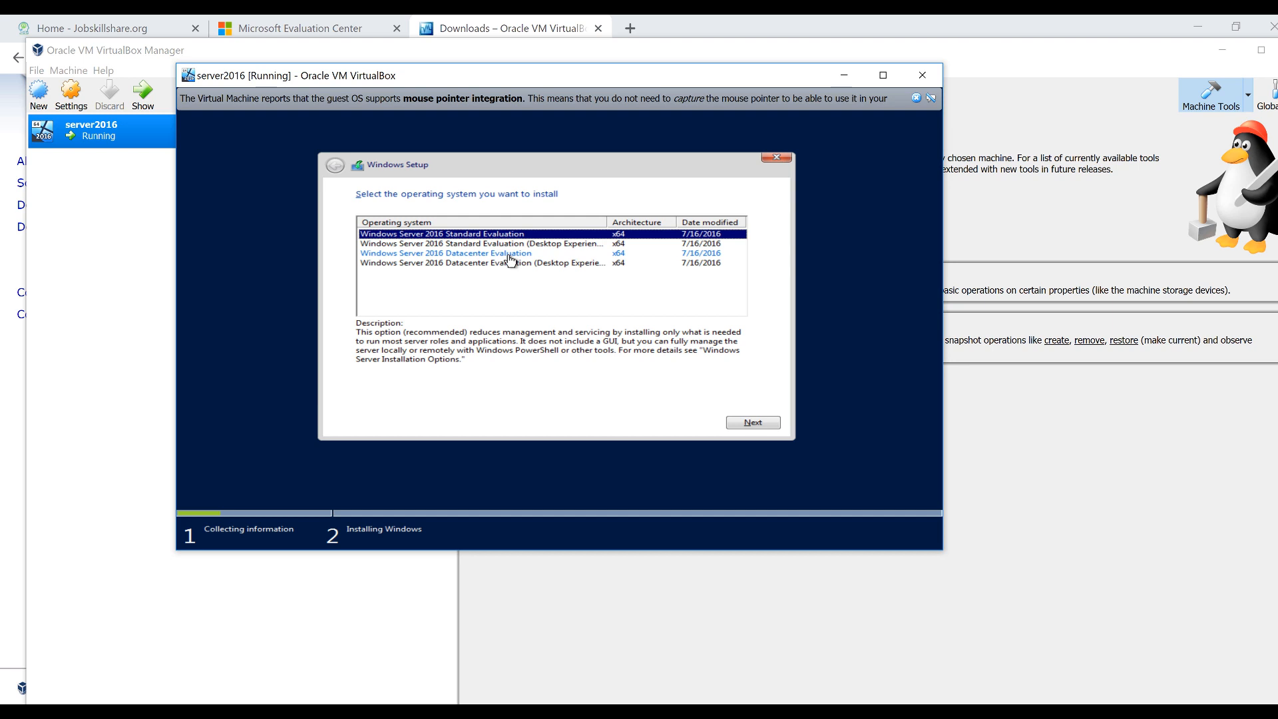
{"action": "left_click", "coordinate": [556, 265]}
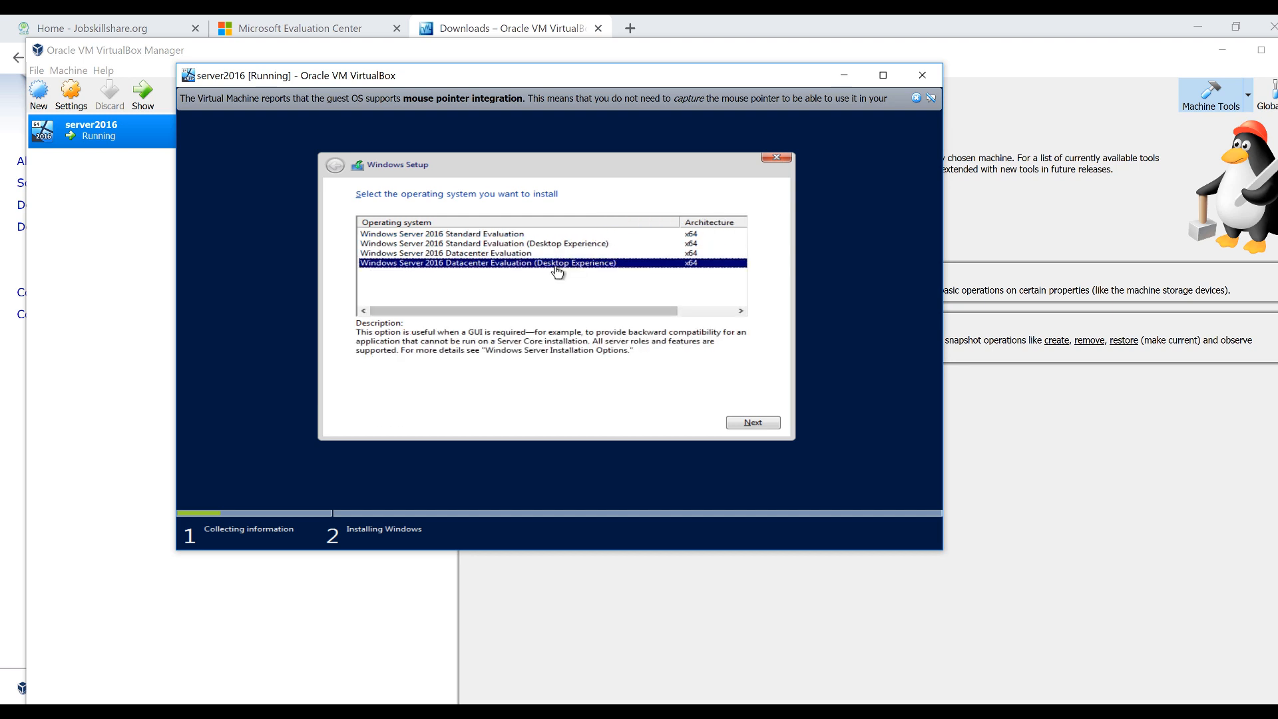
{"action": "left_click", "coordinate": [524, 256]}
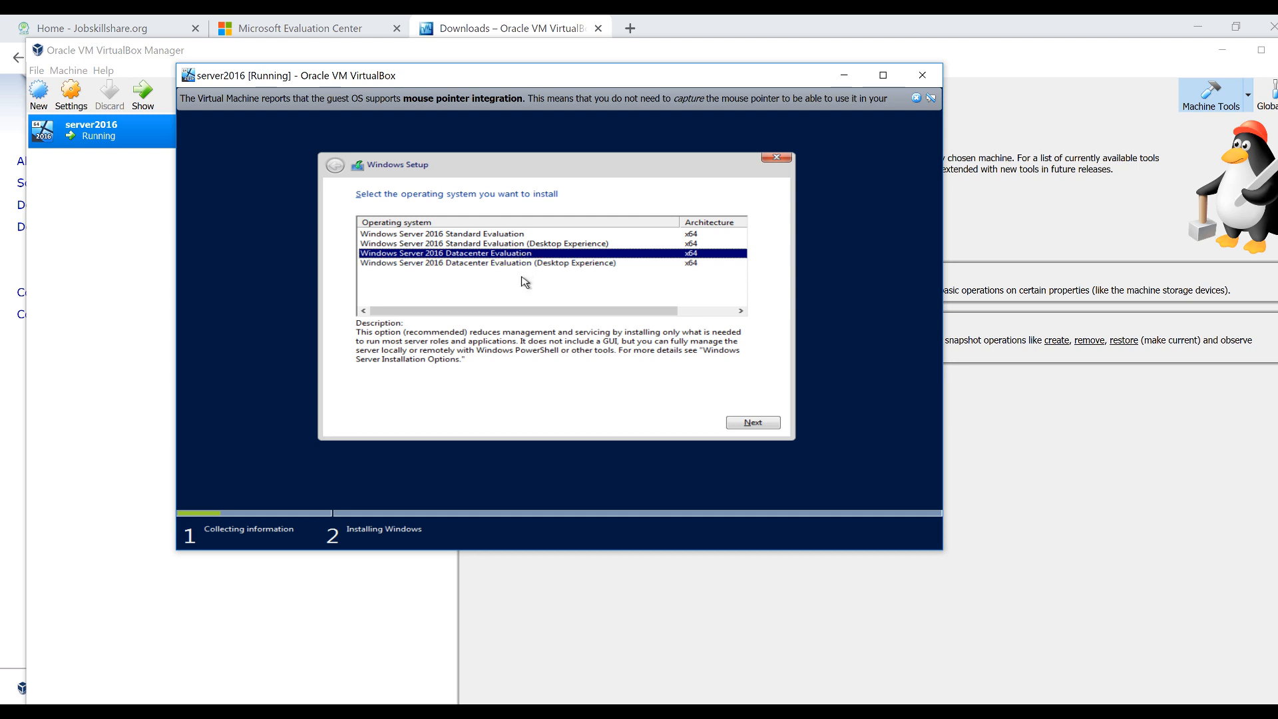
{"action": "left_click", "coordinate": [526, 264]}
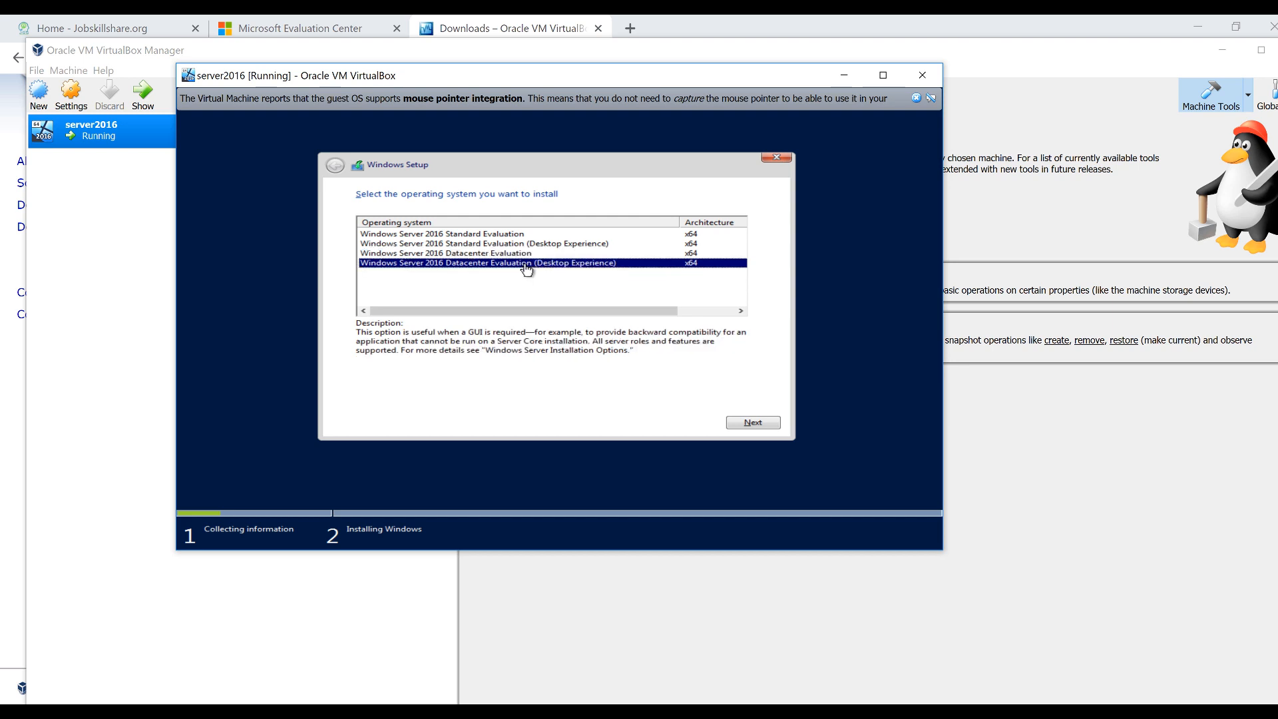
{"action": "left_click", "coordinate": [765, 424]}
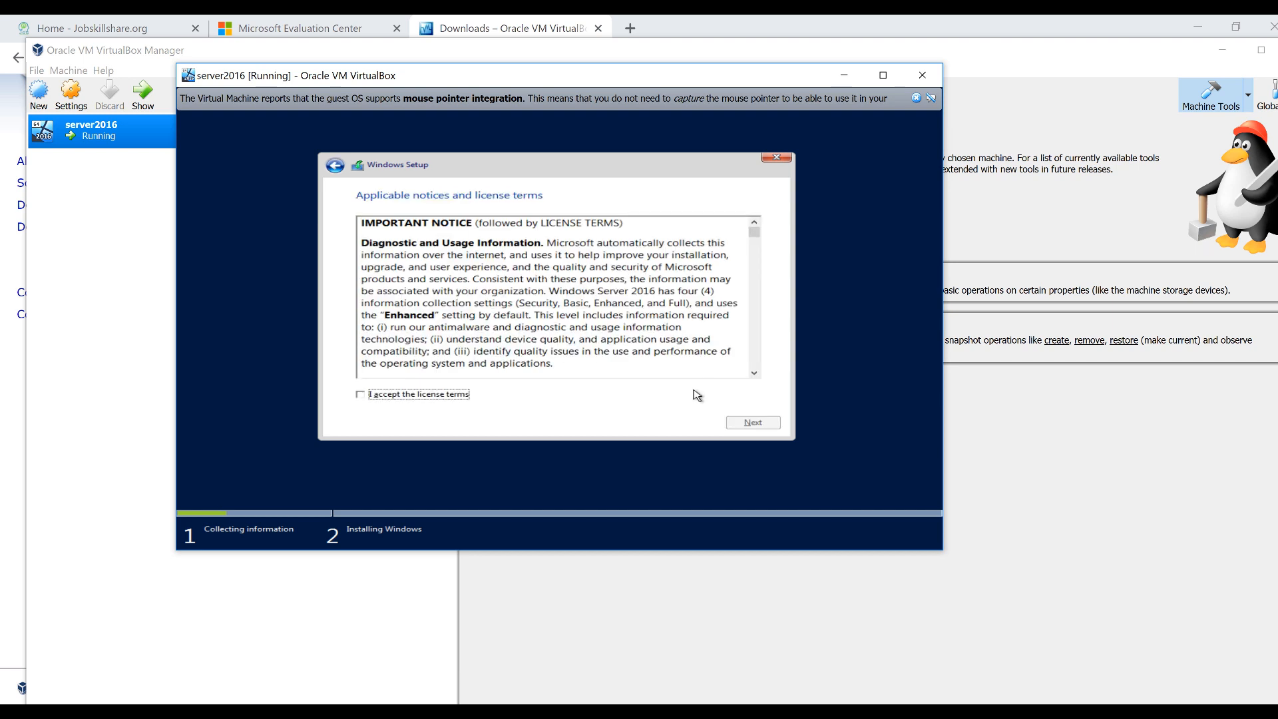
Accept the license terms and run a Custom install onto Drive 0's 50 GB unallocated space
{"action": "left_click", "coordinate": [386, 395]}
{"action": "left_click", "coordinate": [751, 430]}
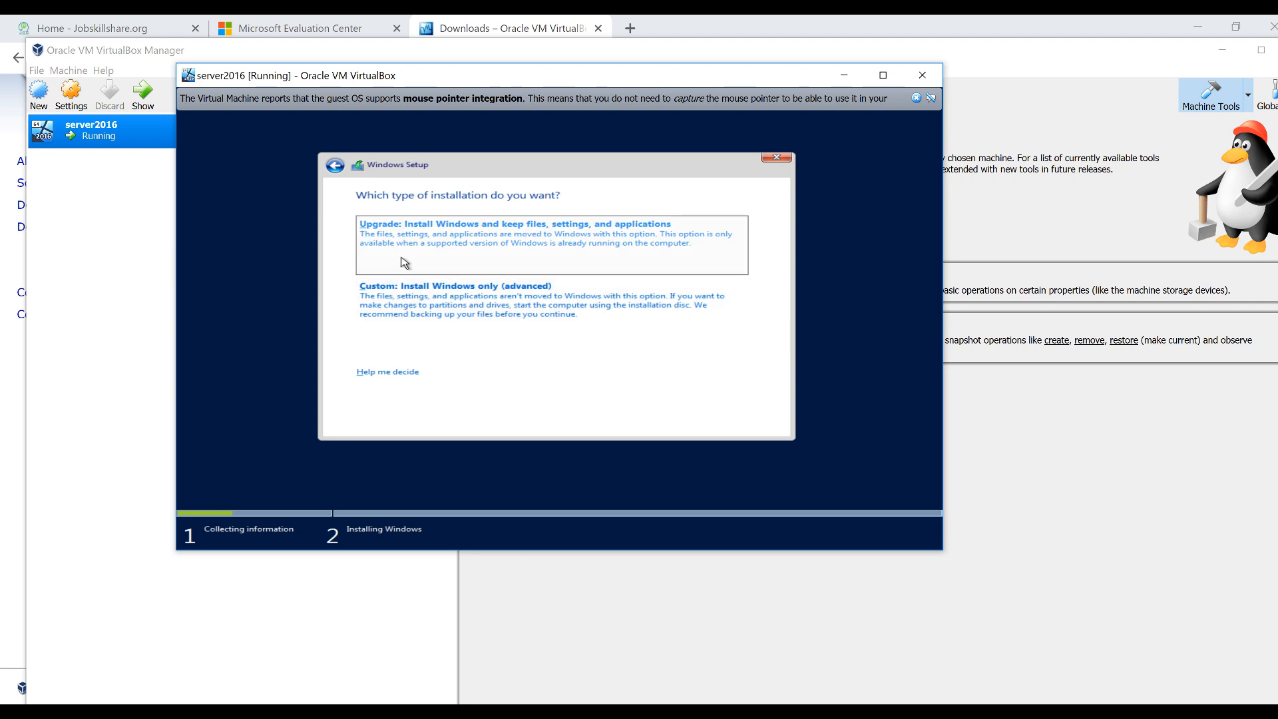
{"action": "left_click", "coordinate": [408, 316]}
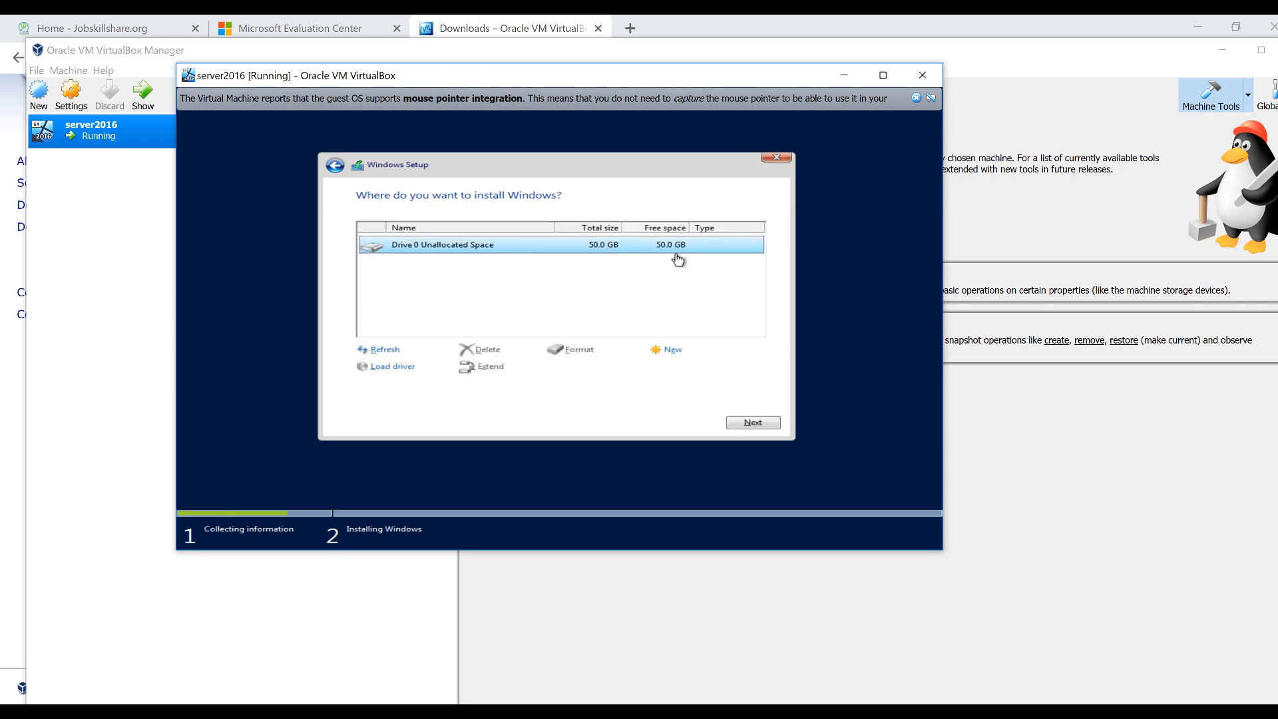
{"action": "left_click", "coordinate": [751, 424]}
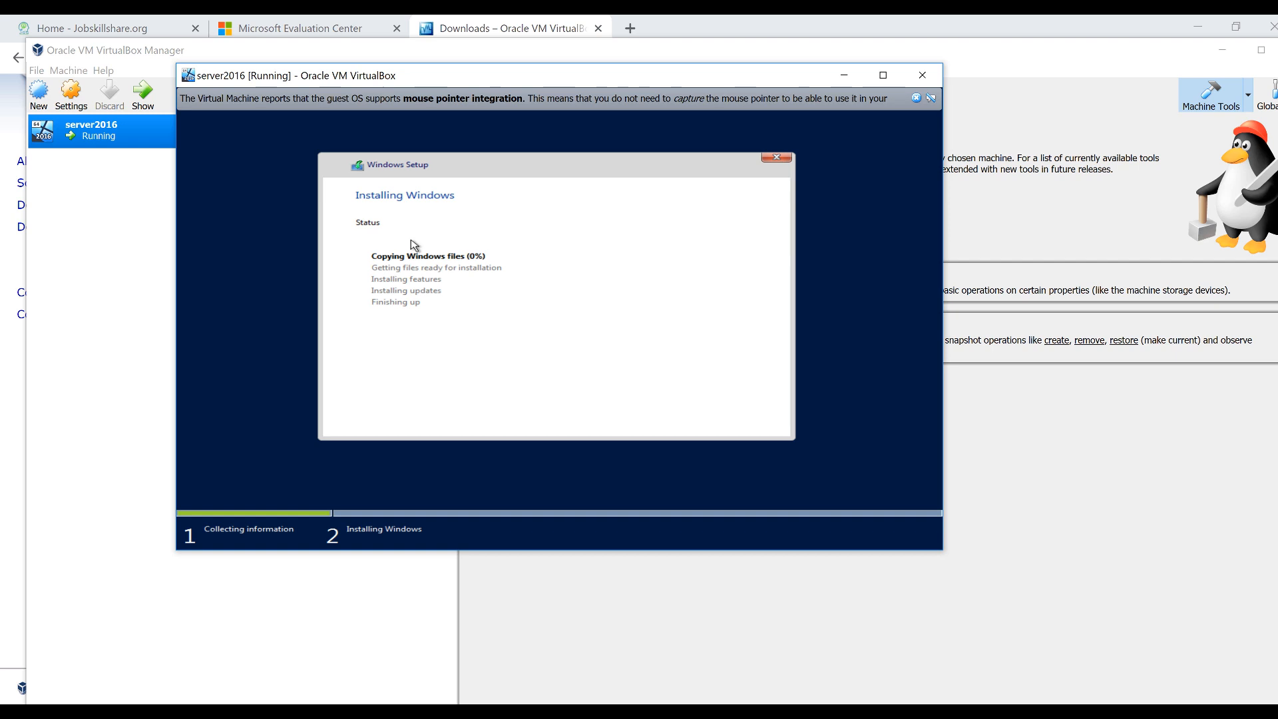
Move the VM window aside and wait for setup to reach the Customize settings screen
{"action": "left_click_drag", "start_coordinate": [339, 83], "coordinate": [402, 156]}
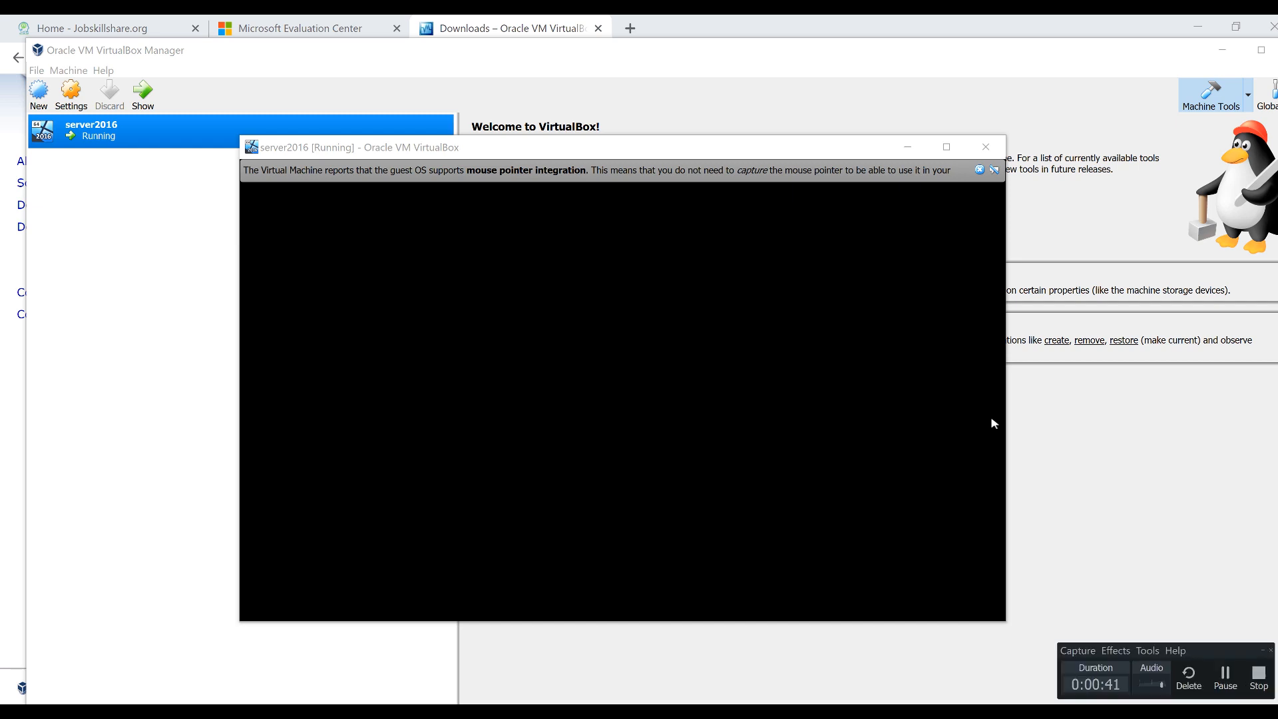
{"action": "left_click", "coordinate": [1225, 679]}
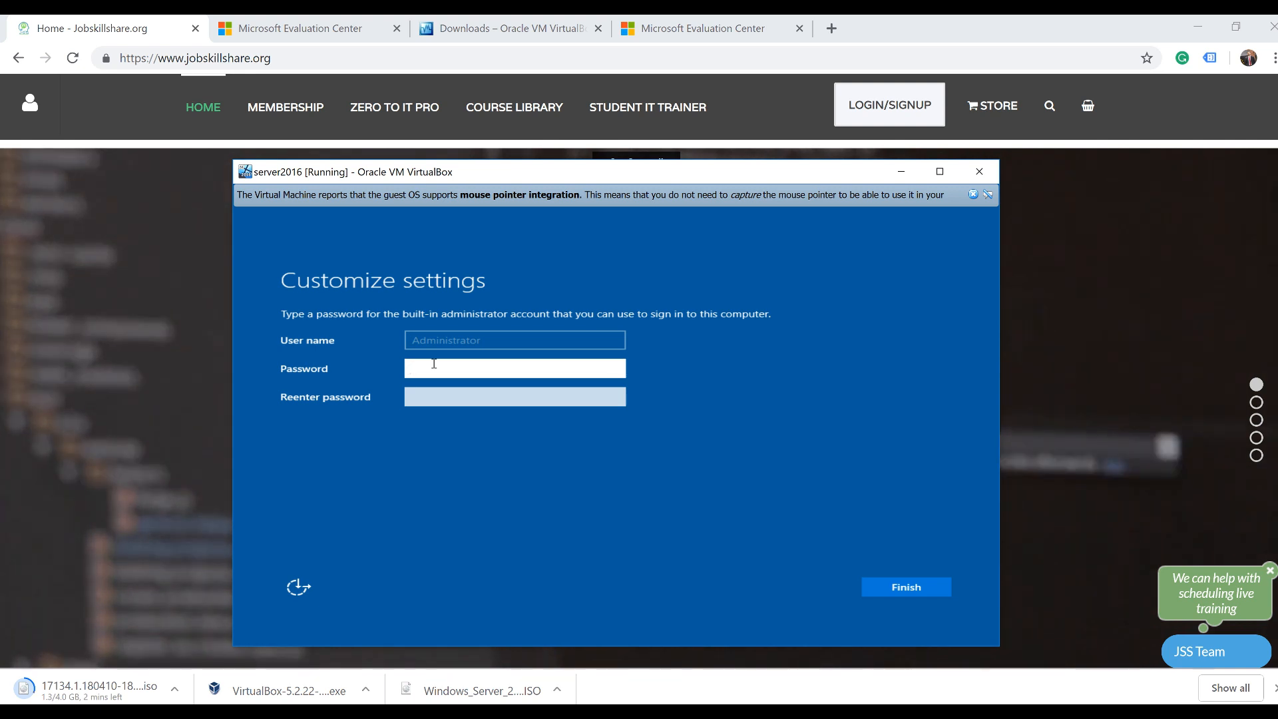
Enter and confirm the Administrator password, finish setup, and refocus the VM window
{"action": "type", "text": "•"}
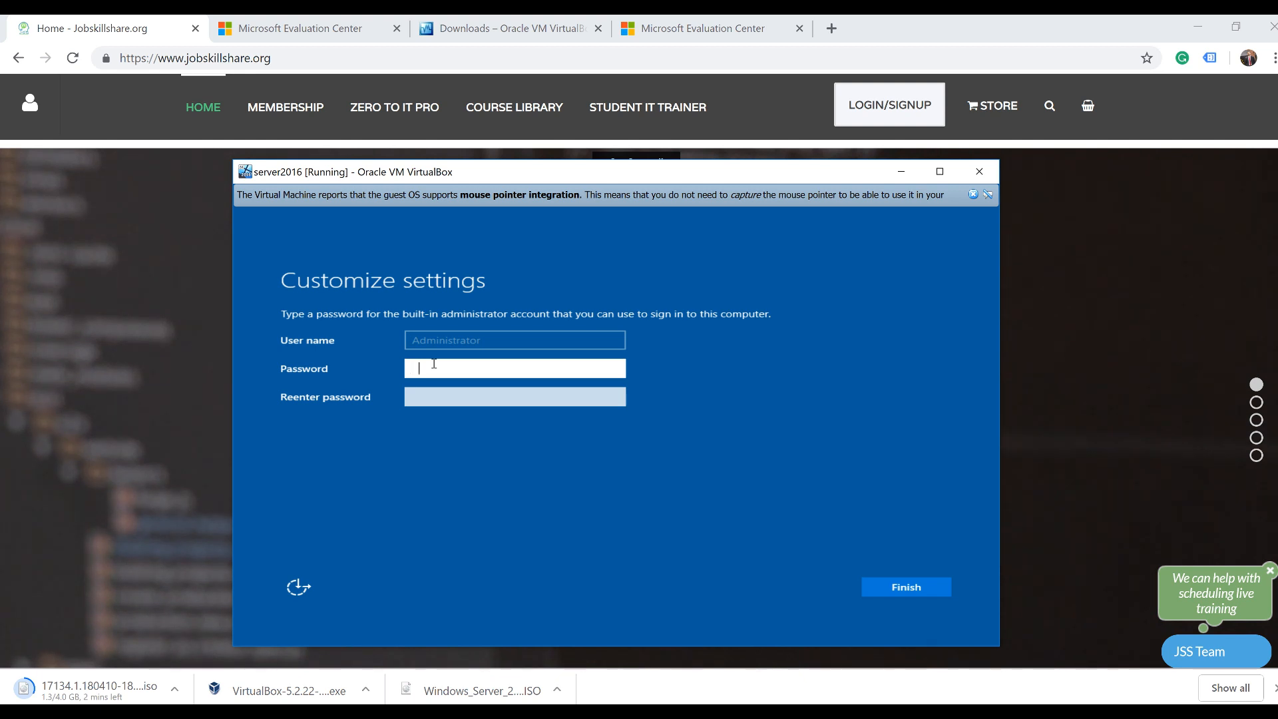
{"action": "type", "text": "•••"}
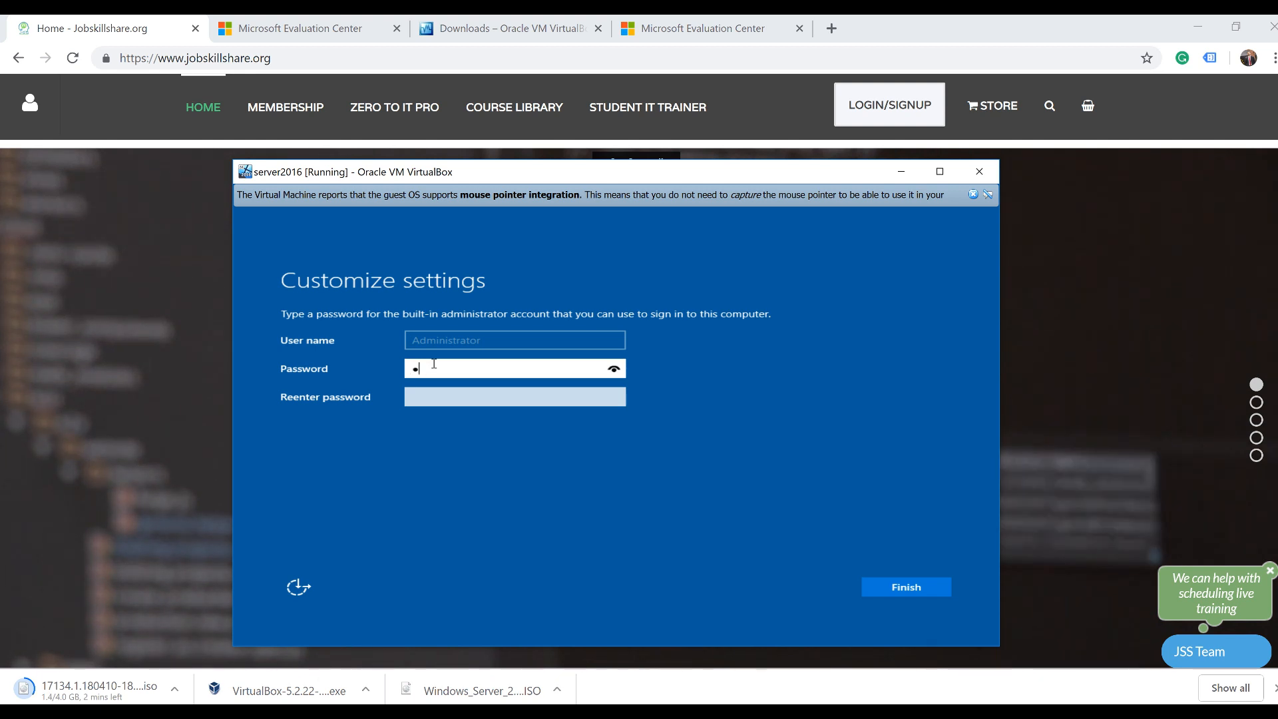
{"action": "type", "text": "•••"}
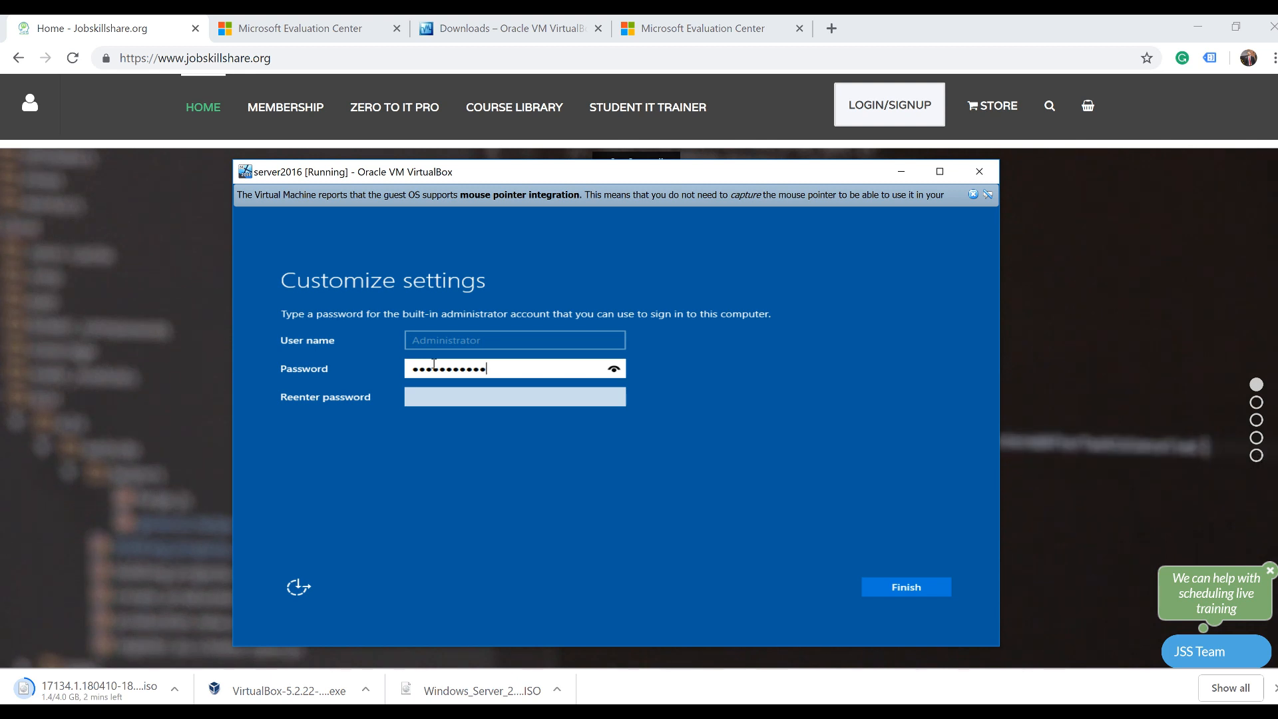
{"action": "key", "text": "Tab"}
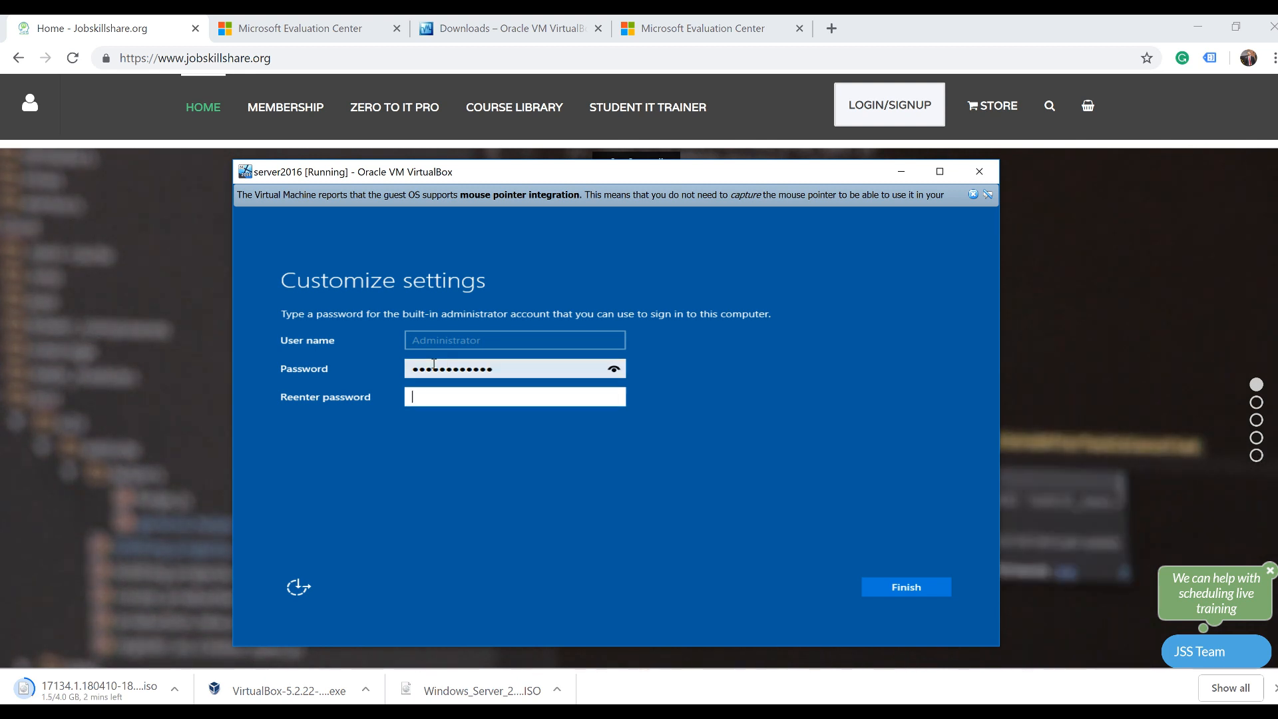
{"action": "type", "text": "•••••••••••"}
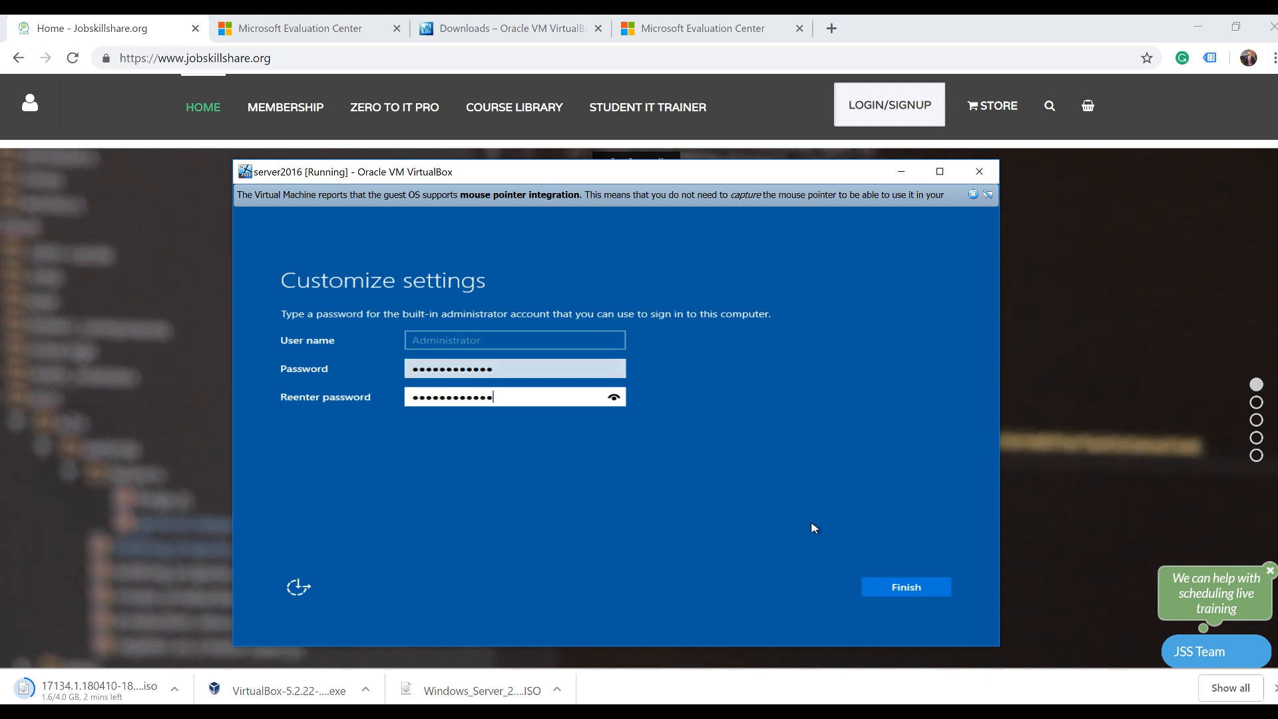
{"action": "left_click", "coordinate": [879, 589]}
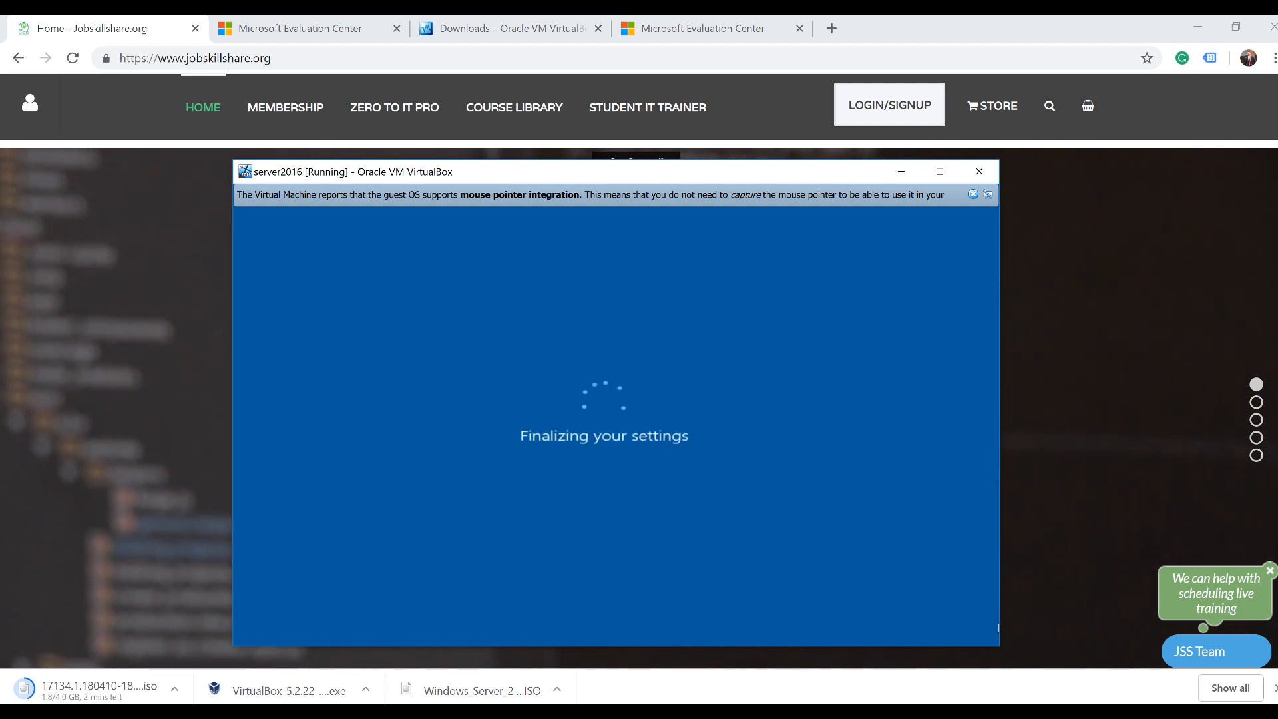
{"action": "left_click", "coordinate": [1065, 714]}
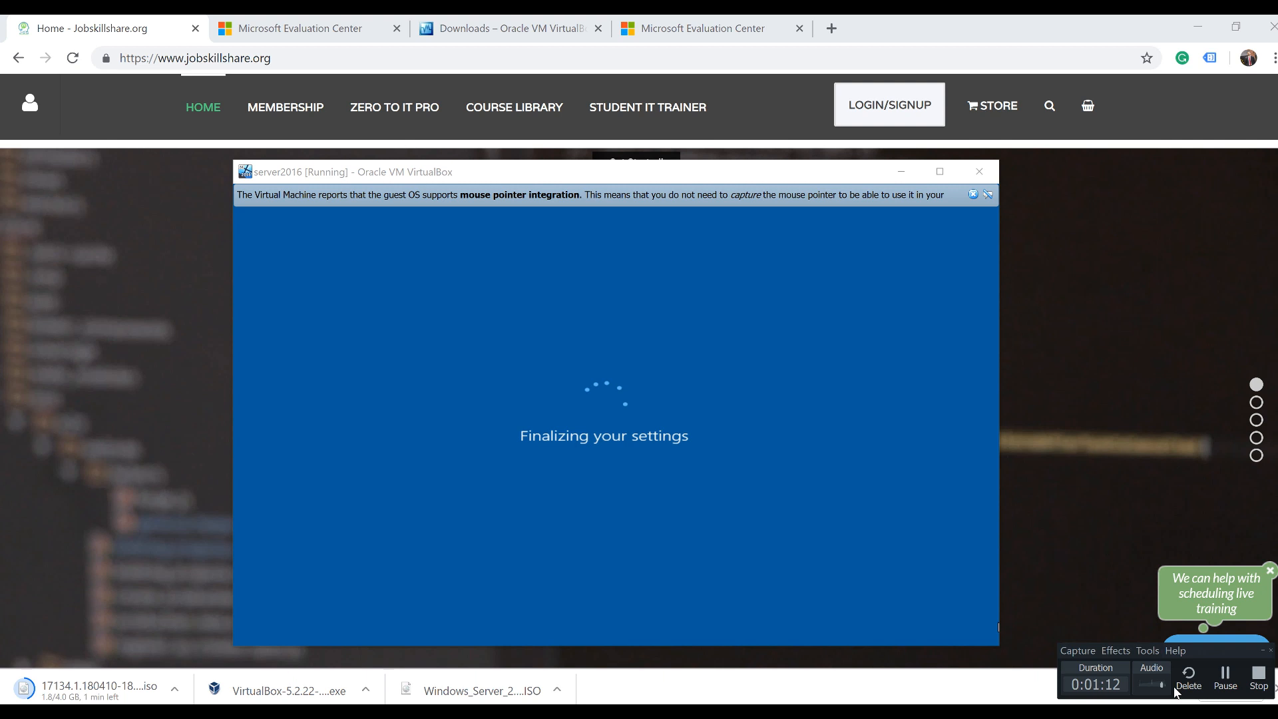
{"action": "left_click", "coordinate": [1225, 675]}
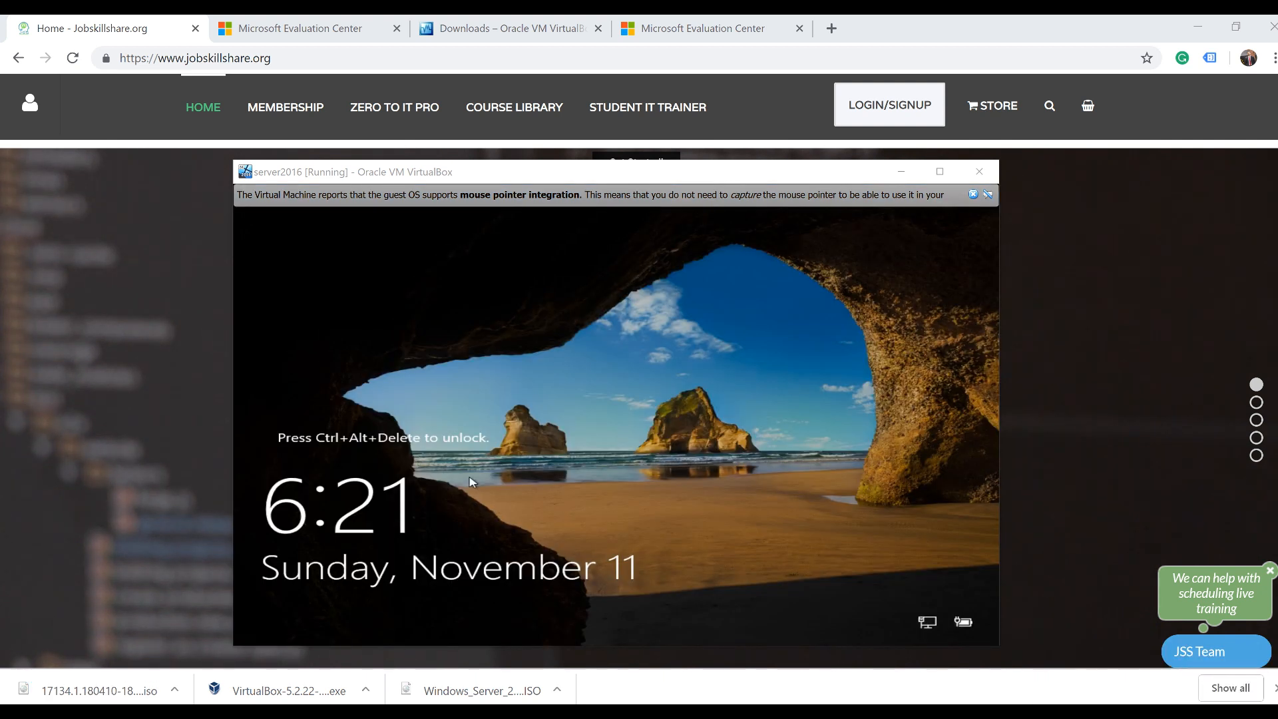
{"action": "left_click", "coordinate": [470, 481]}
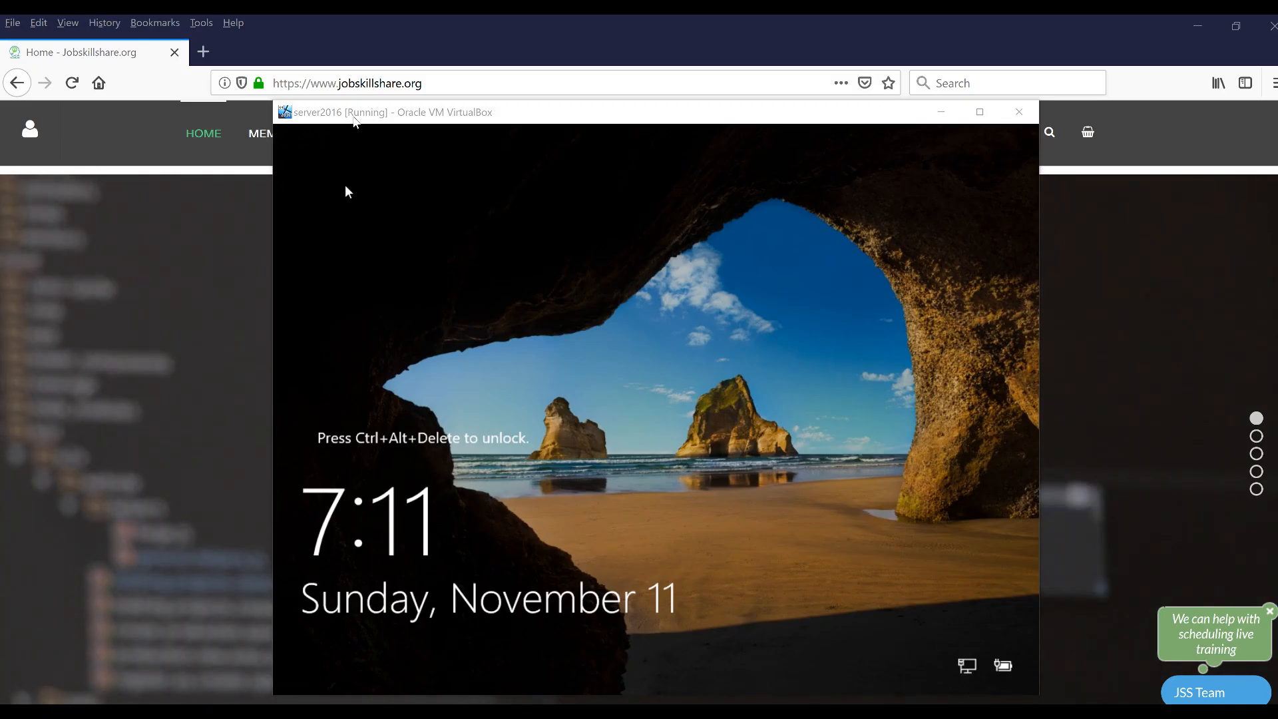
Bring the server2016 VM window to the front and position it on the desktop
{"action": "left_click_drag", "start_coordinate": [346, 123], "coordinate": [346, 117]}
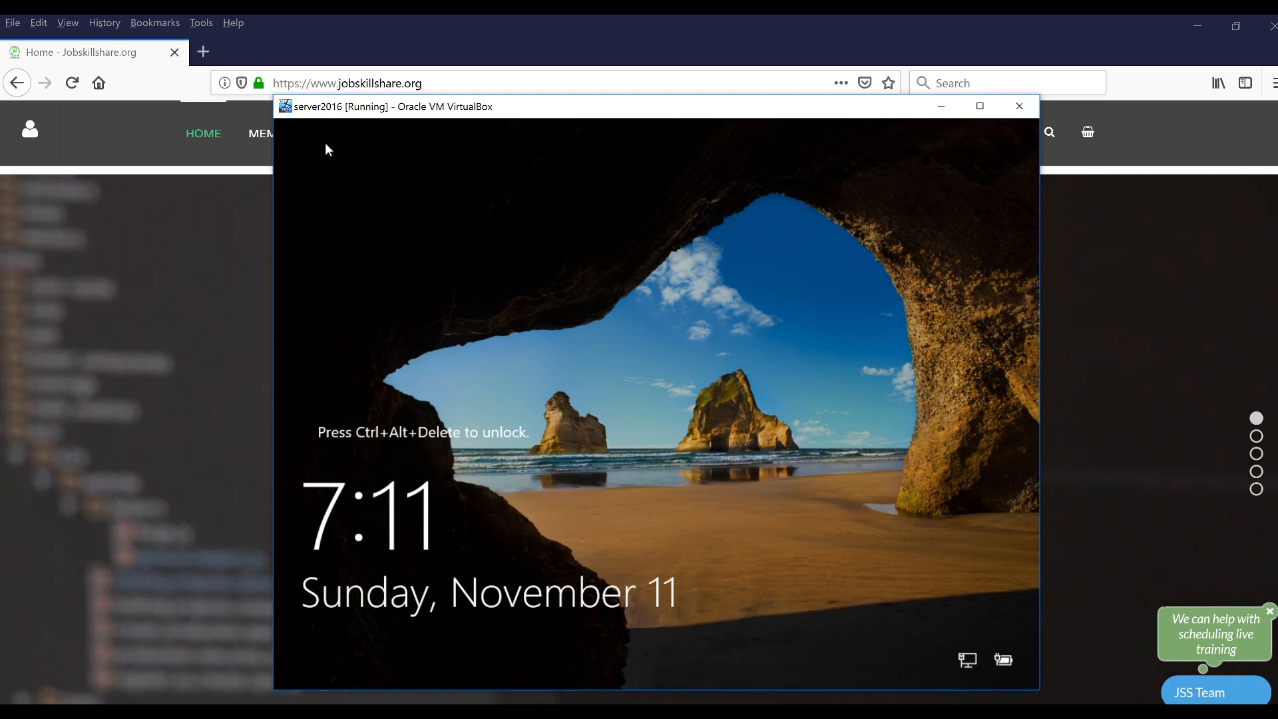
{"action": "key", "text": "Control_R+c"}
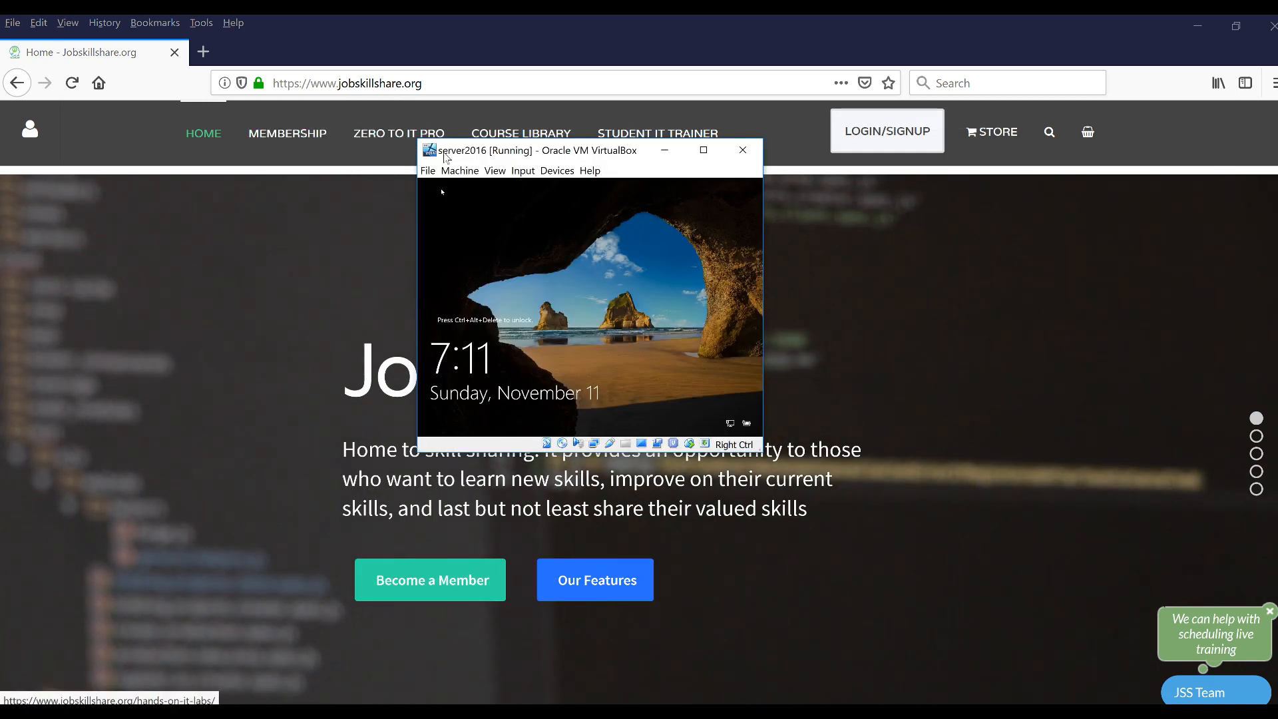
{"action": "mouse_move", "coordinate": [479, 159]}
{"action": "left_mouse_down"}
{"action": "mouse_move", "coordinate": [387, 157]}
{"action": "mouse_move", "coordinate": [407, 187]}
{"action": "mouse_move", "coordinate": [369, 172]}
{"action": "left_mouse_up"}
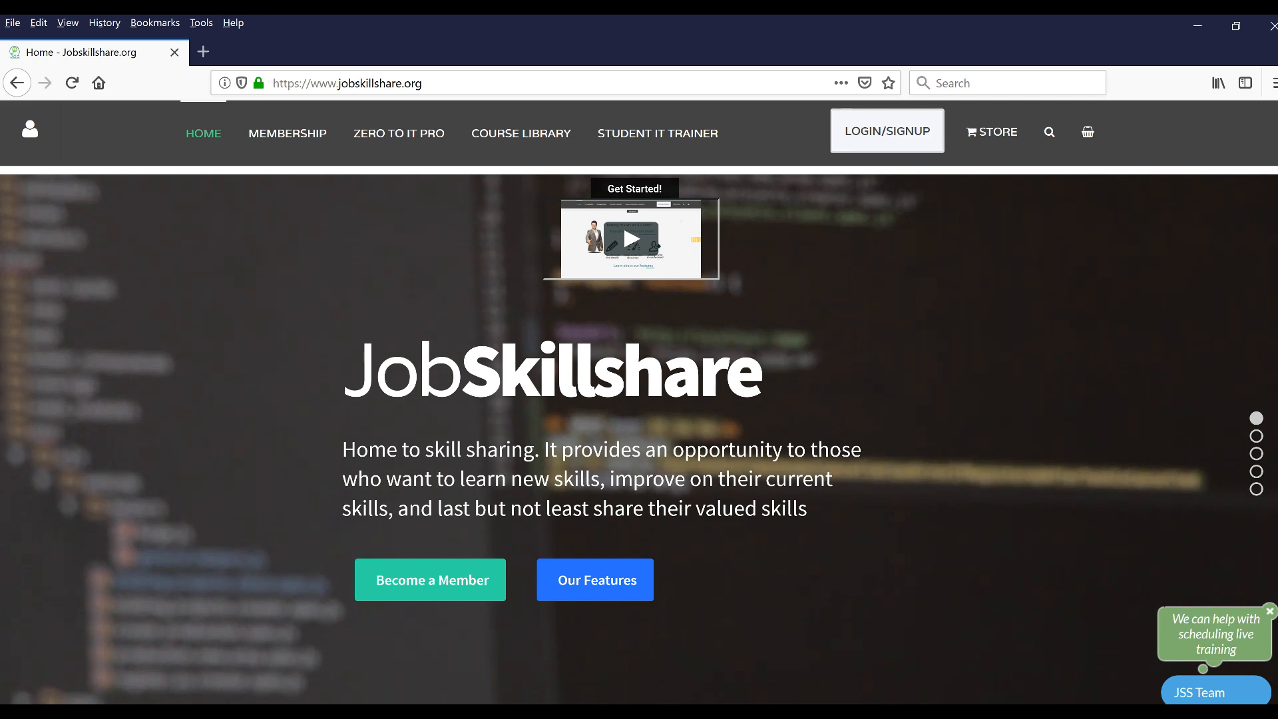
{"action": "left_click", "coordinate": [998, 669]}
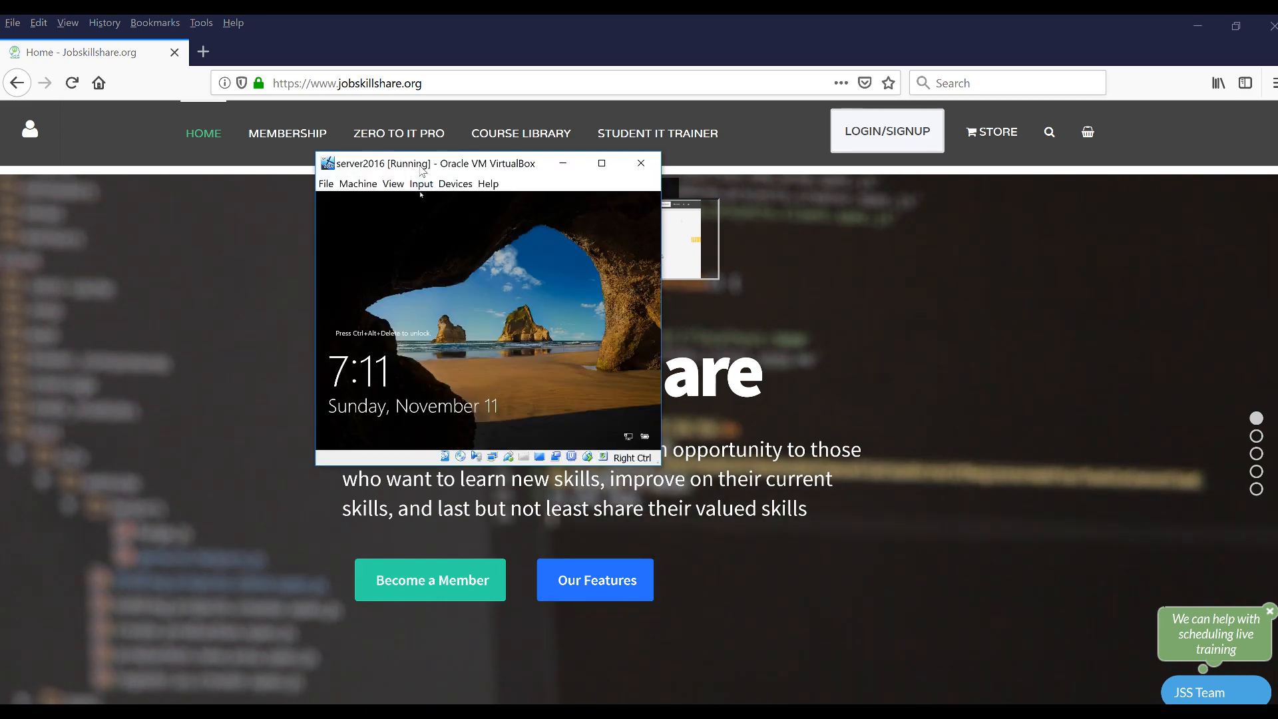
{"action": "left_click_drag", "start_coordinate": [438, 174], "coordinate": [493, 224]}
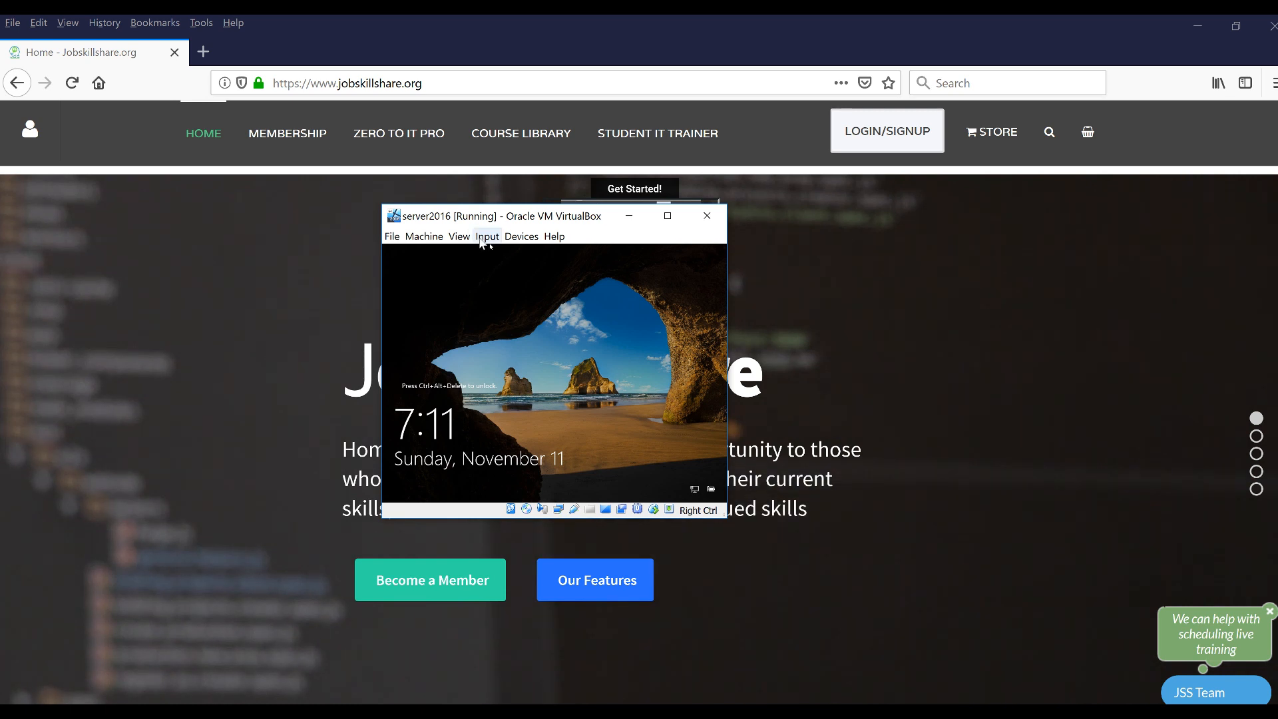
Send Ctrl-Alt-Del to reach the Administrator sign-in, then request Scale mode with Host+C
{"action": "left_click", "coordinate": [483, 238]}
{"action": "mouse_move", "coordinate": [526, 255]}
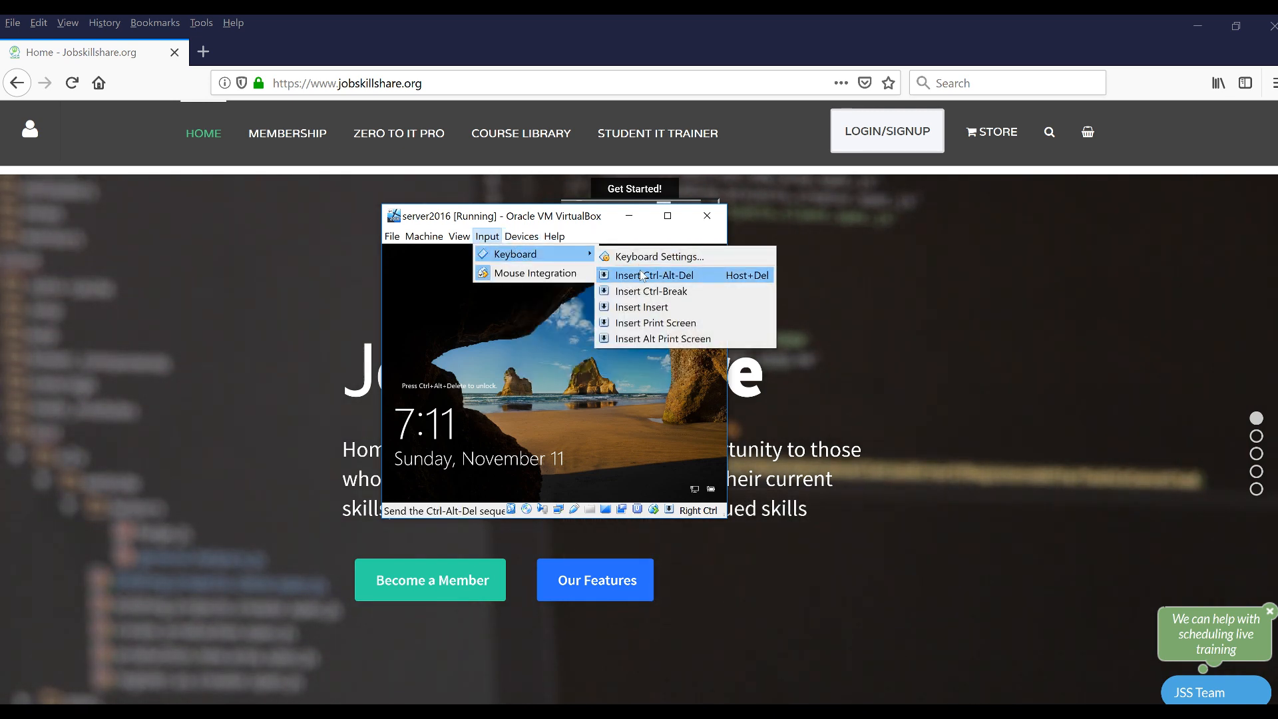
{"action": "left_click", "coordinate": [637, 276]}
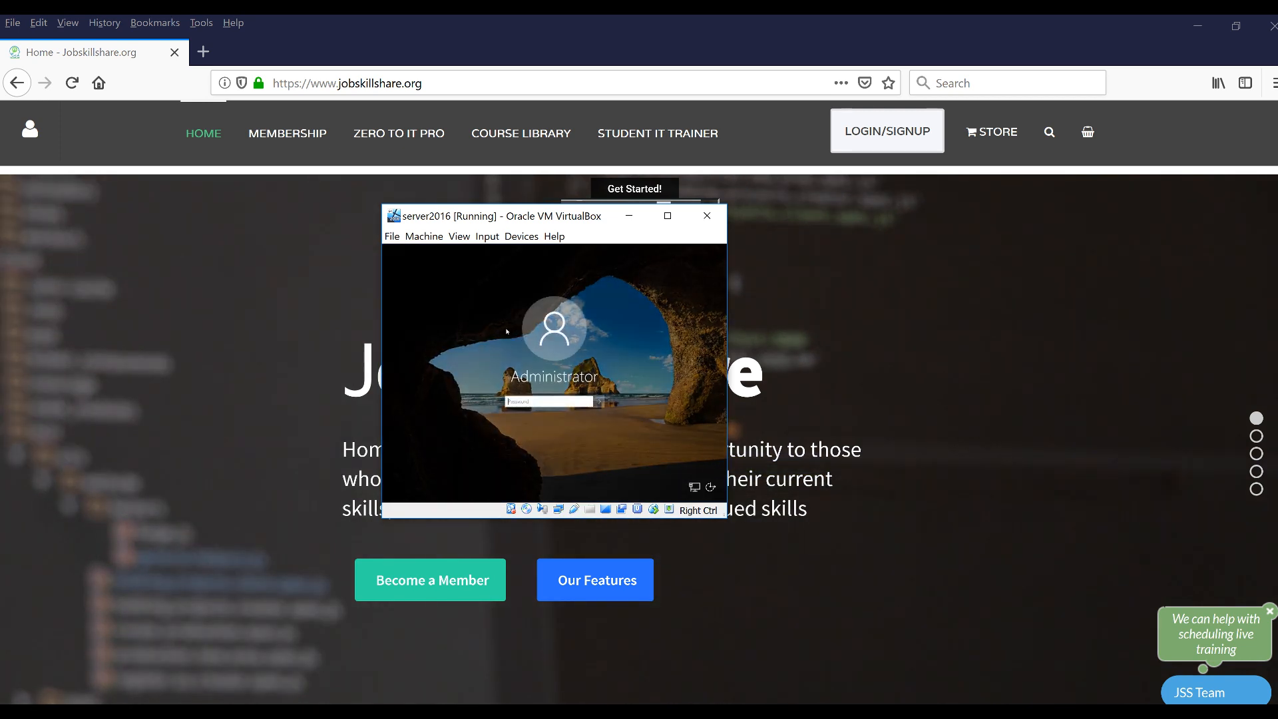
{"action": "key", "text": "ctrl+c"}
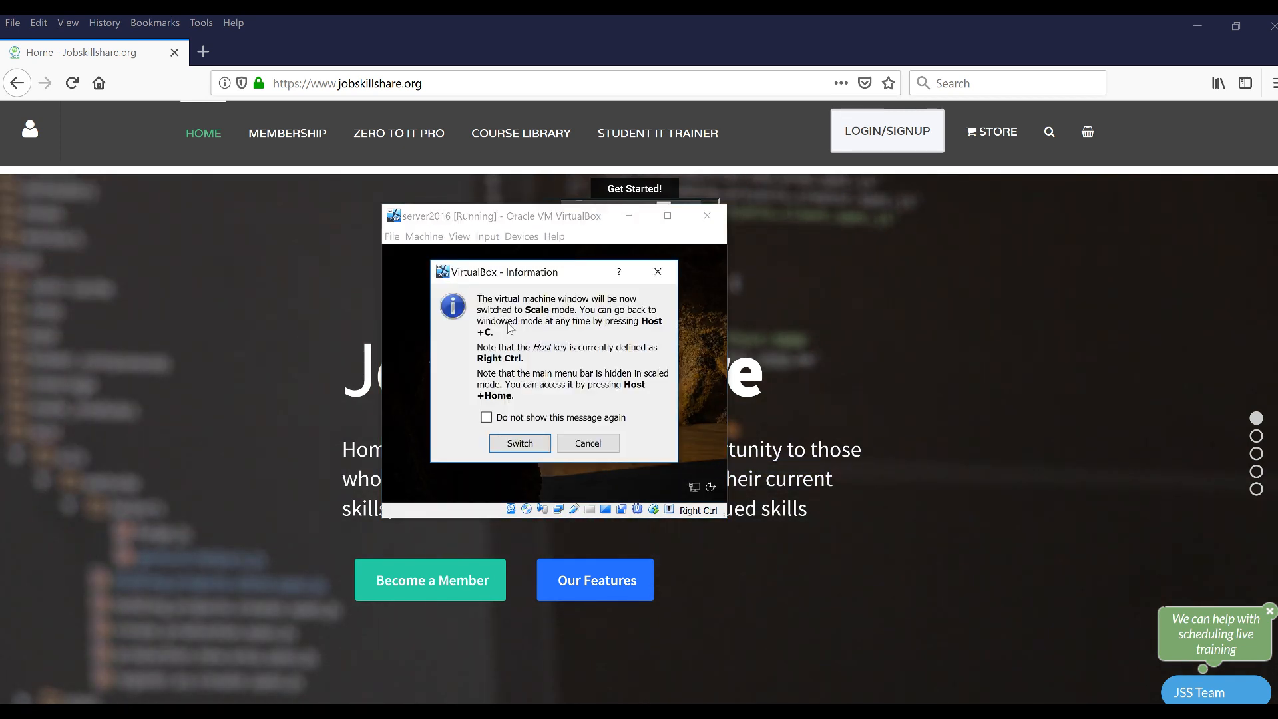
Confirm Scale mode and sign in as Administrator with the account password
{"action": "left_click", "coordinate": [519, 443]}
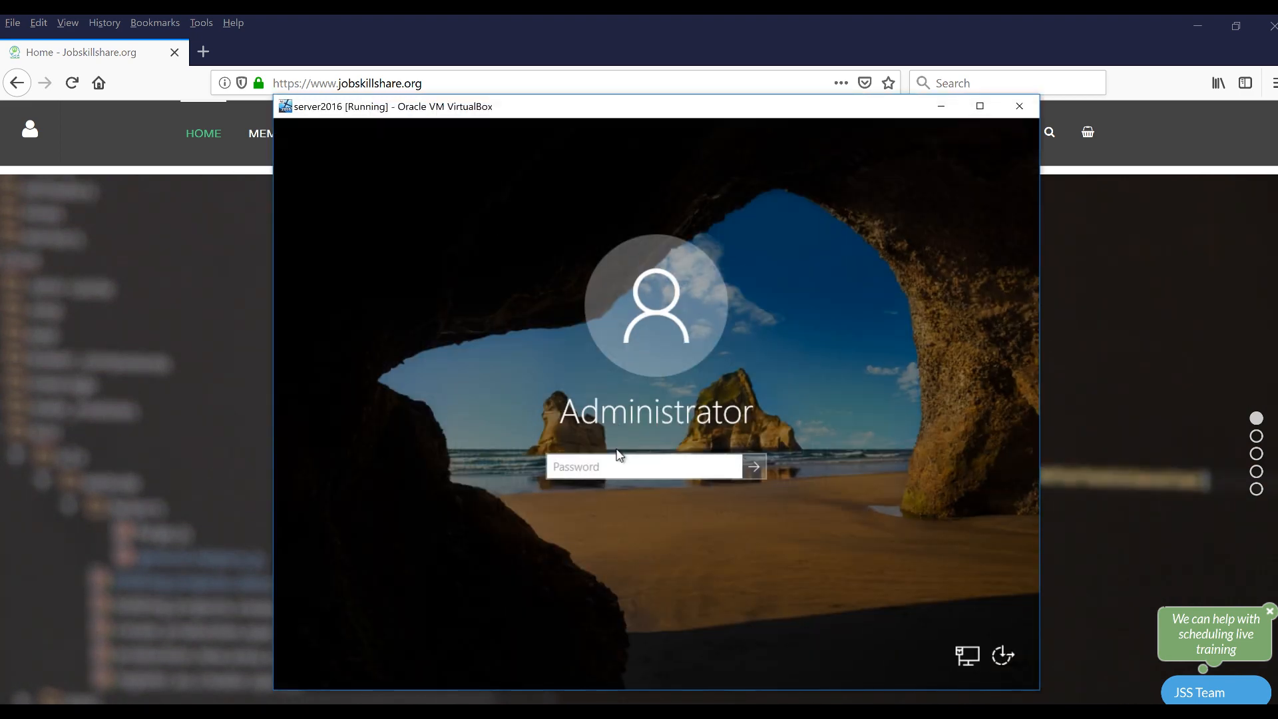
{"action": "type", "text": "Pa•••••••"}
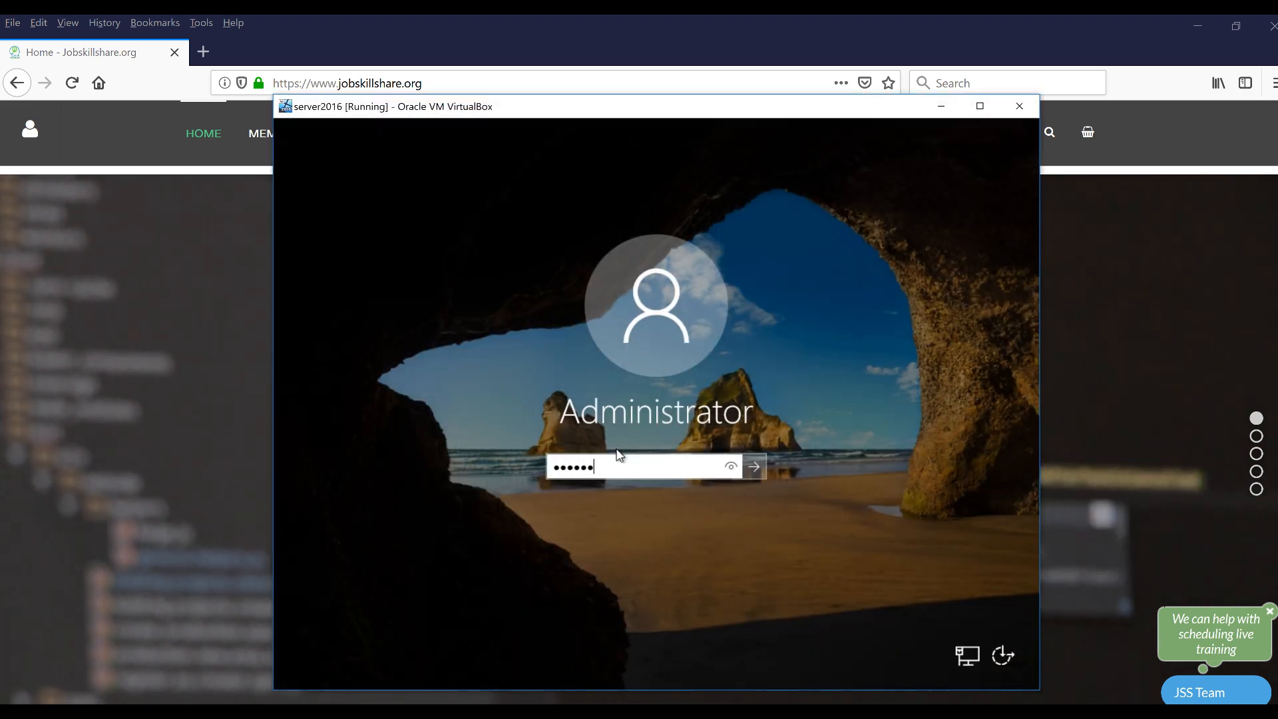
{"action": "type", "text": "•••"}
{"action": "key", "text": "Return"}
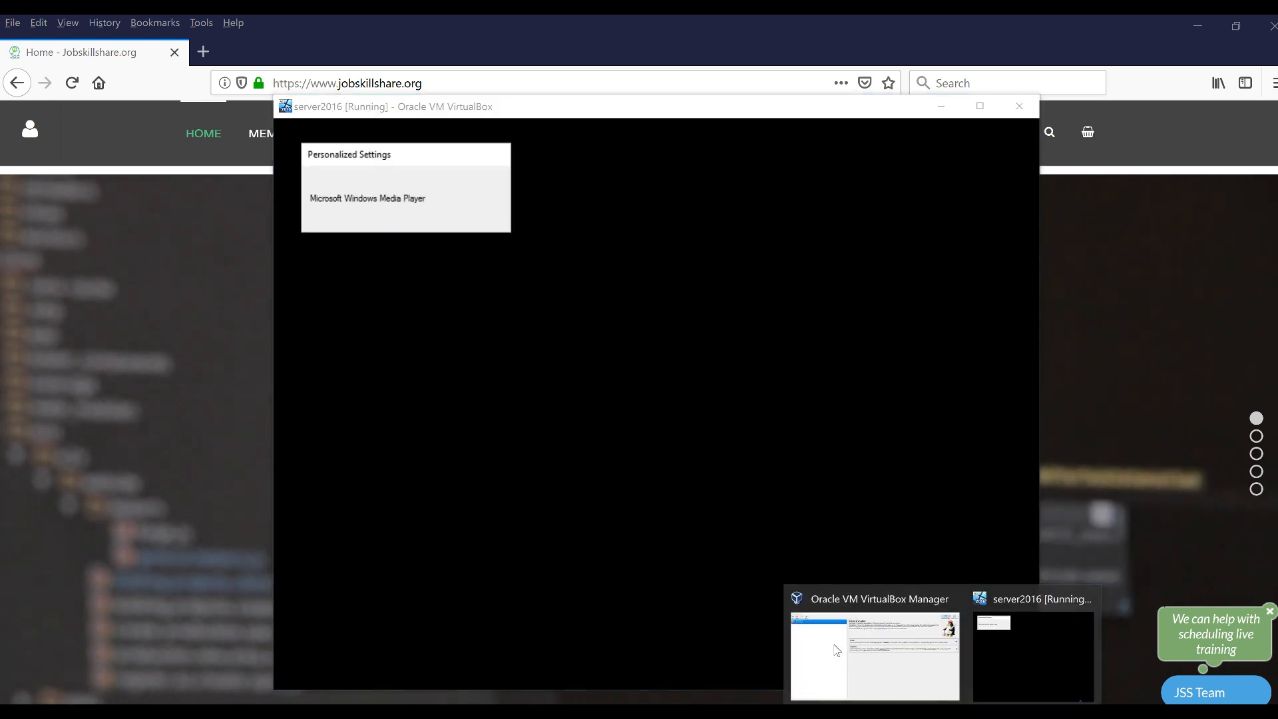
Open server2016's Settings, view Shared Folders and User Interface, and close without changes
{"action": "left_click", "coordinate": [876, 652]}
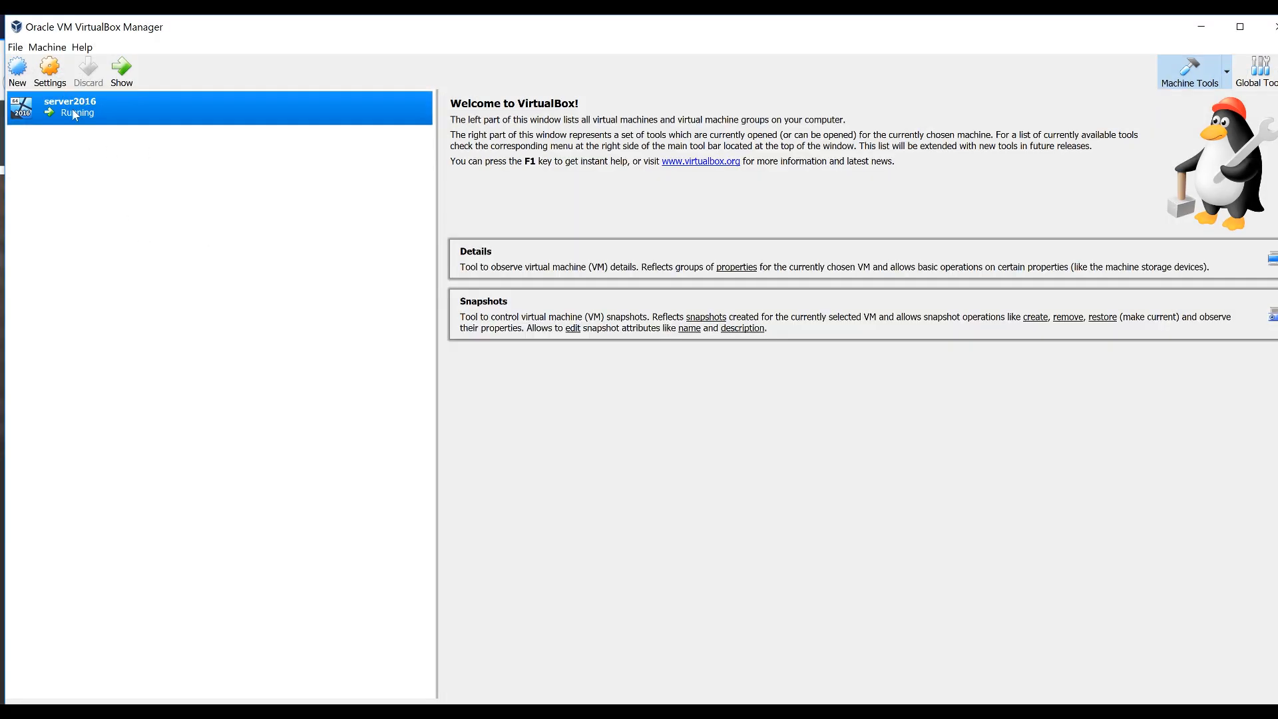
{"action": "right_click", "coordinate": [74, 114]}
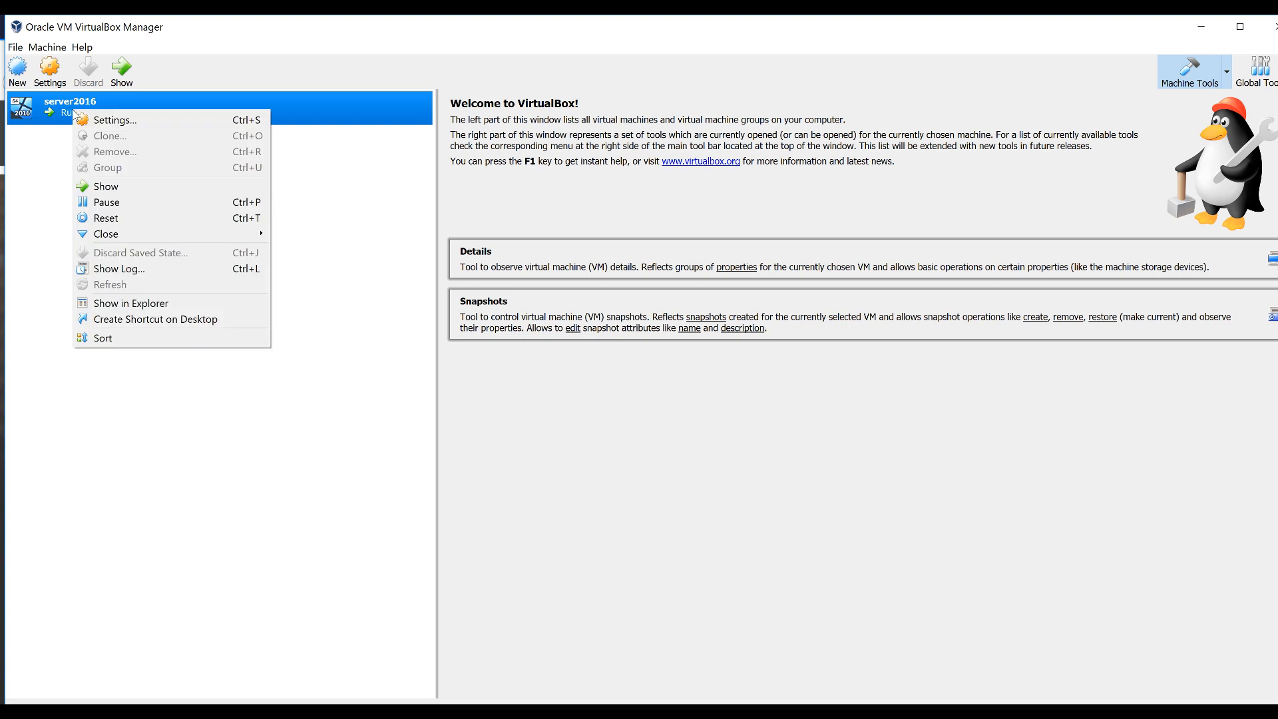
{"action": "left_click", "coordinate": [105, 121]}
{"action": "left_click", "coordinate": [499, 426]}
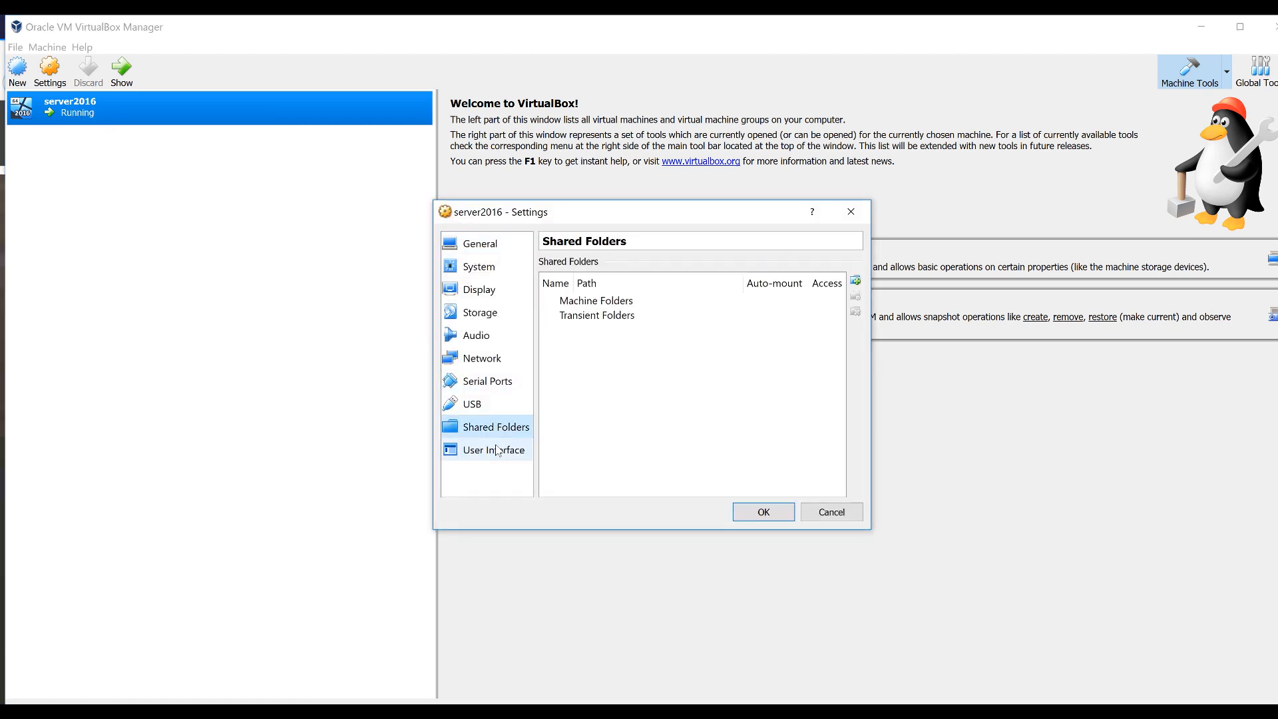
{"action": "left_click", "coordinate": [498, 450]}
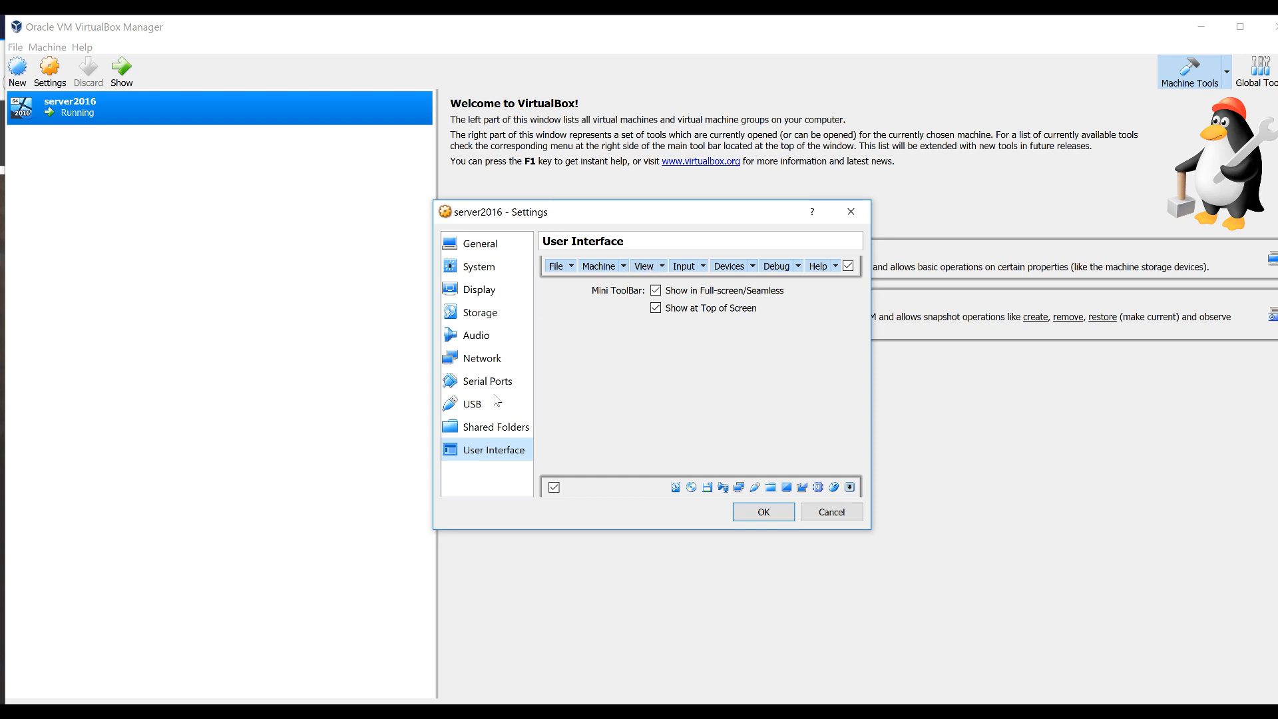
{"action": "left_click", "coordinate": [852, 210]}
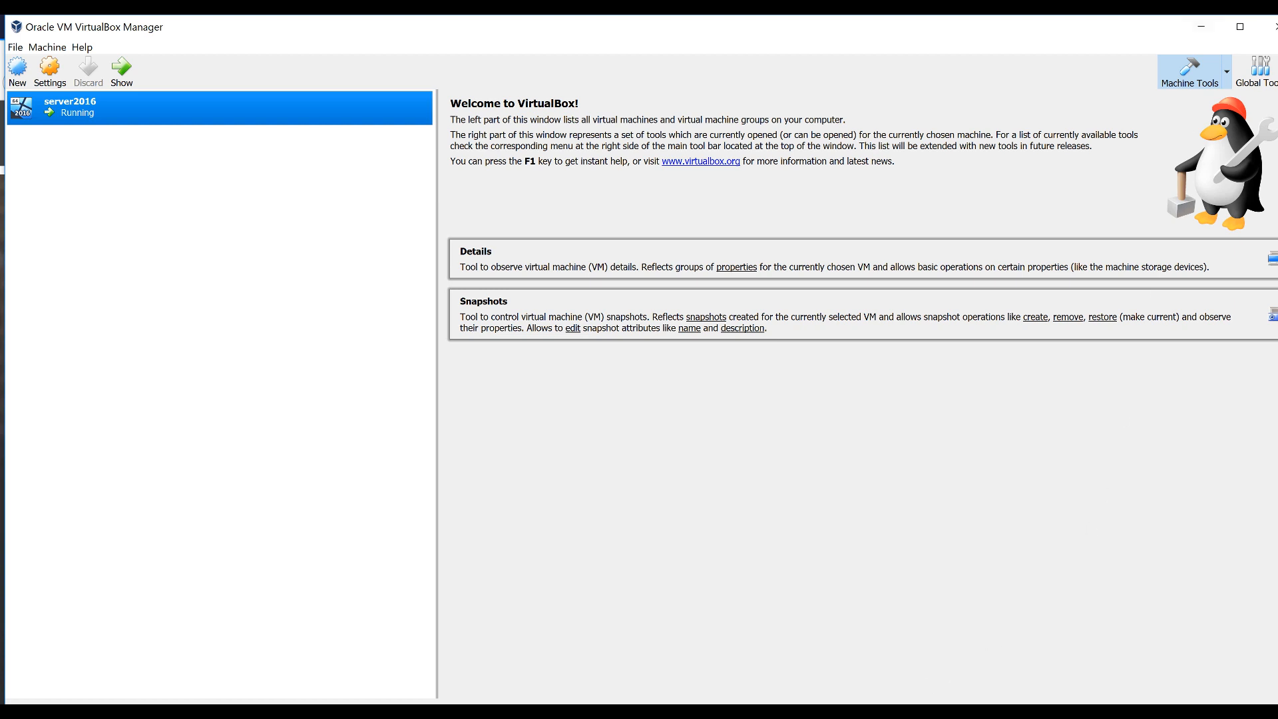
Return to the server2016 VM and allow it to be discoverable on the network
{"action": "left_click", "coordinate": [1005, 642]}
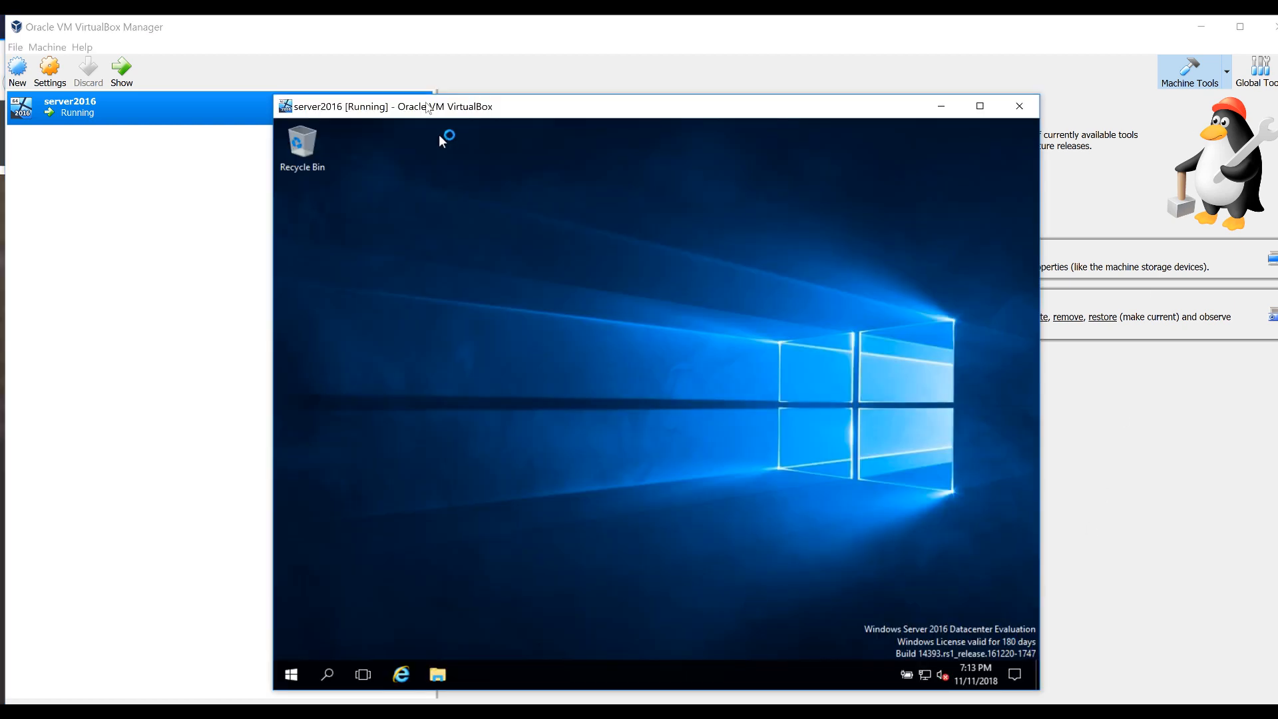
{"action": "left_click_drag", "start_coordinate": [445, 104], "coordinate": [440, 99]}
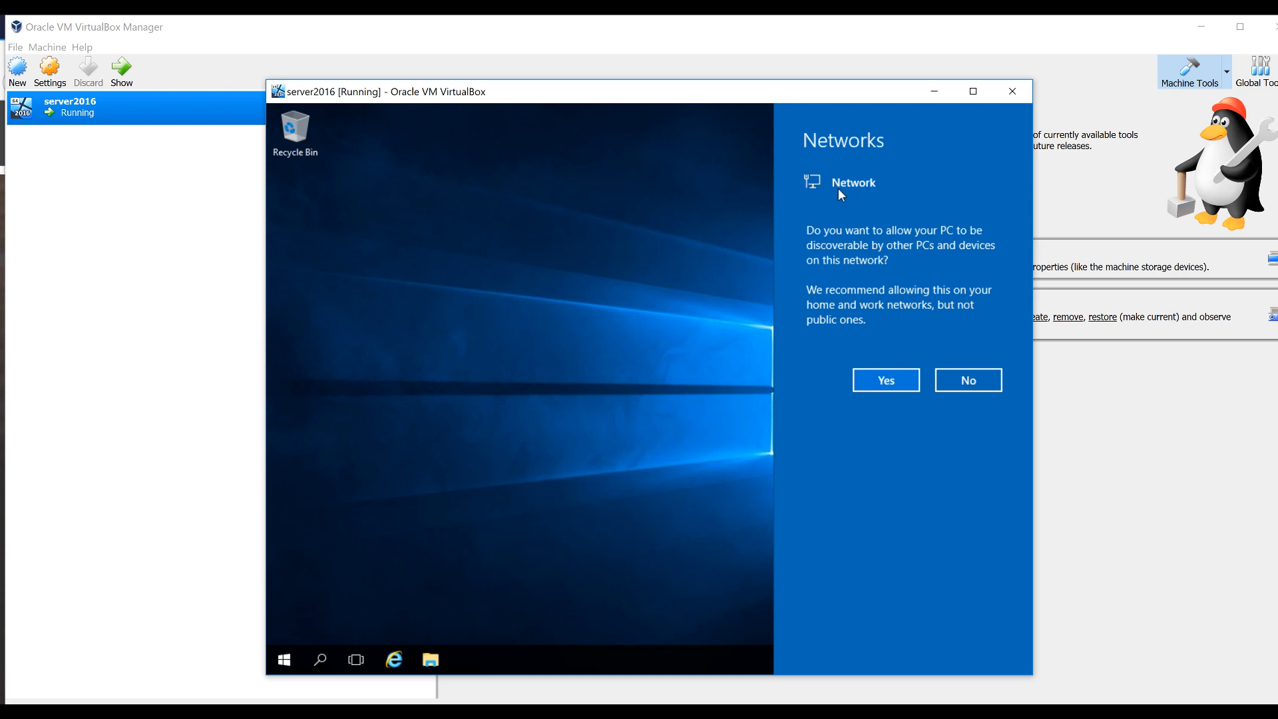
{"action": "left_click", "coordinate": [880, 381]}
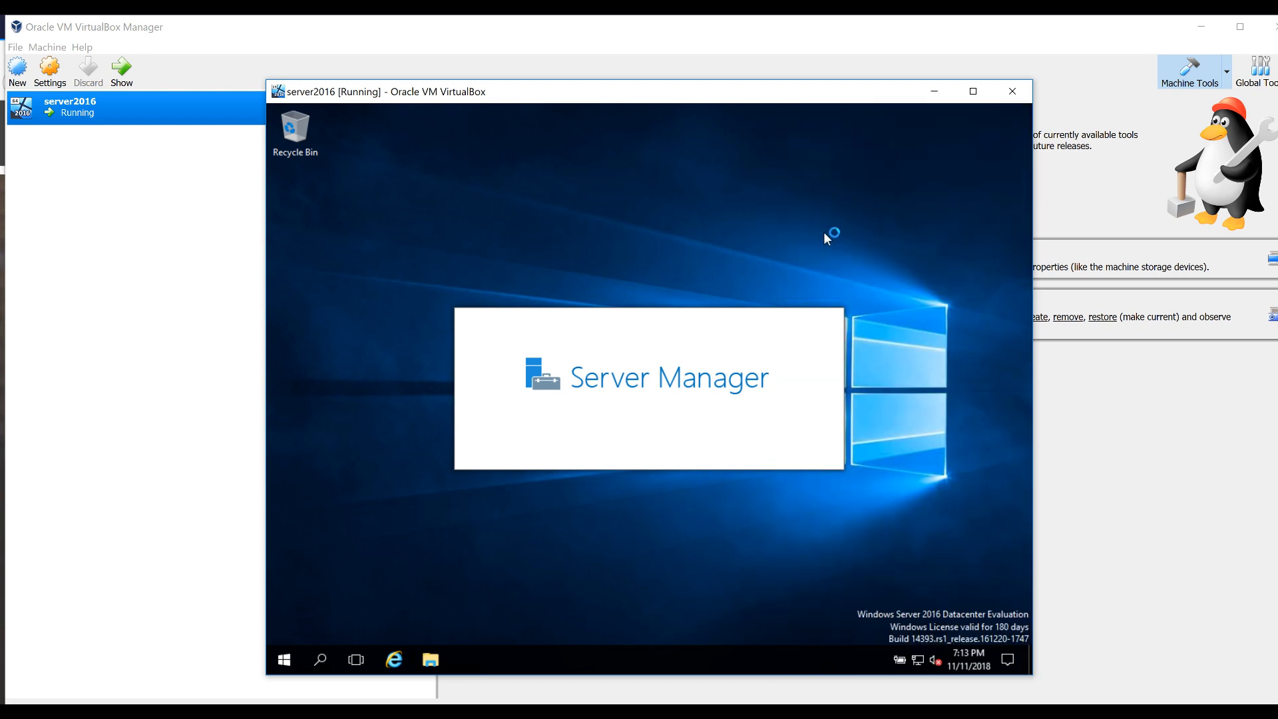
{"action": "mouse_move", "coordinate": [917, 665]}
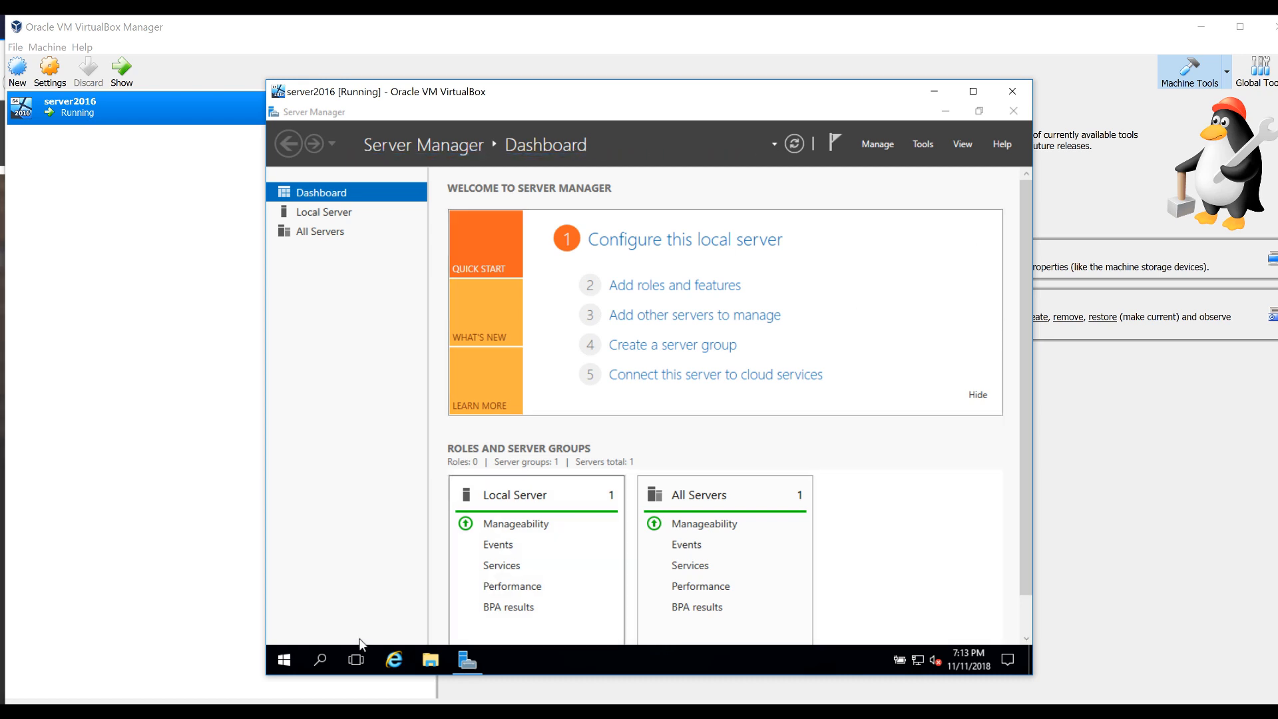
Open the server's System window from the Start button's right-click menu
{"action": "right_click", "coordinate": [284, 661]}
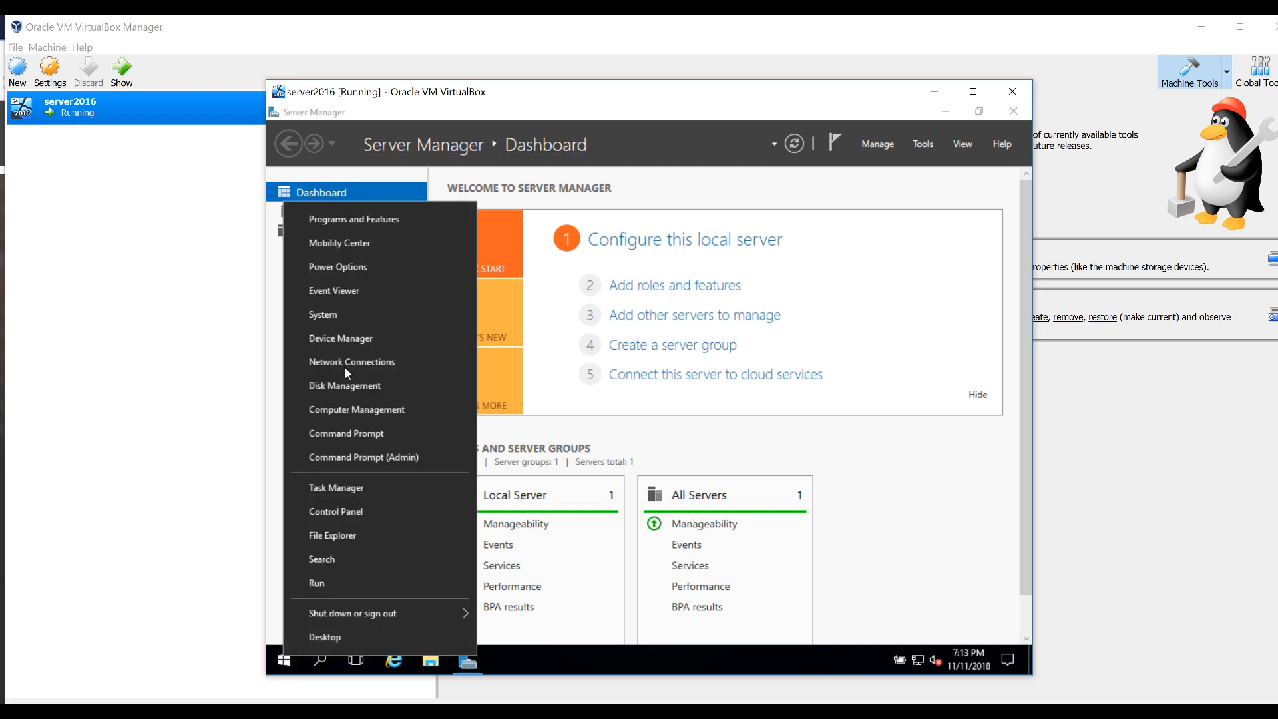
{"action": "left_click", "coordinate": [350, 325]}
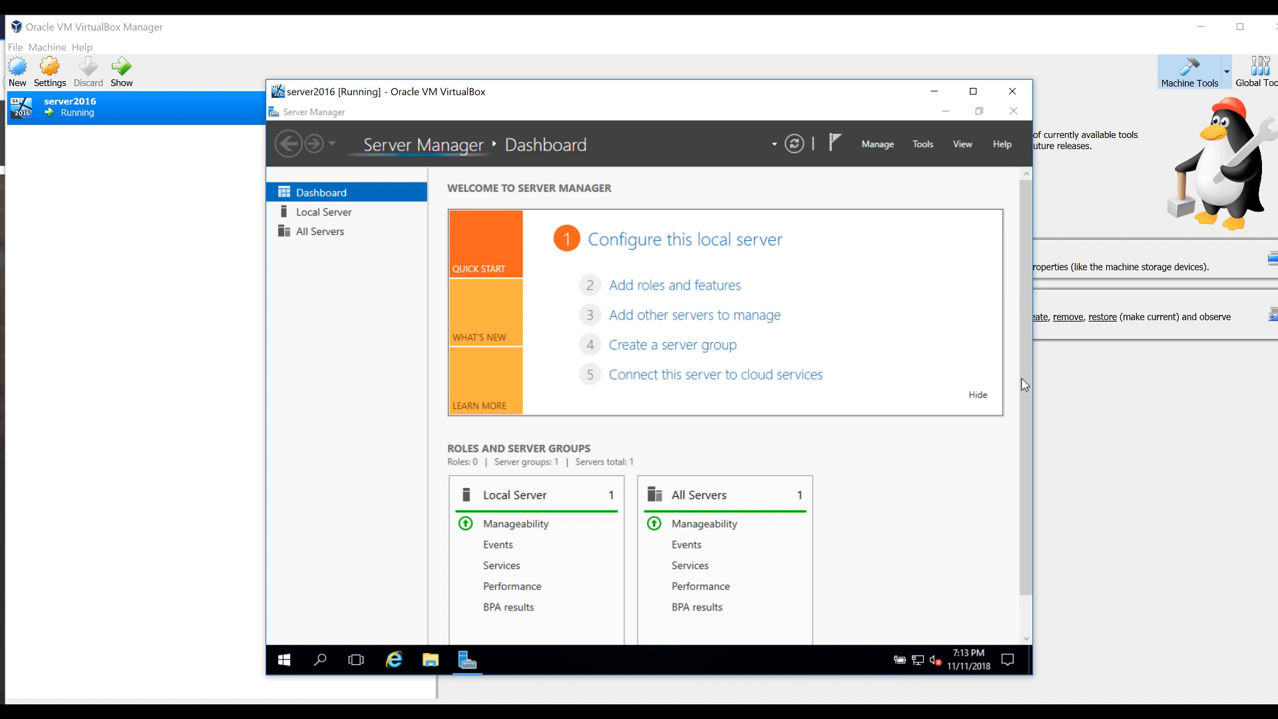
{"action": "left_click", "coordinate": [971, 450]}
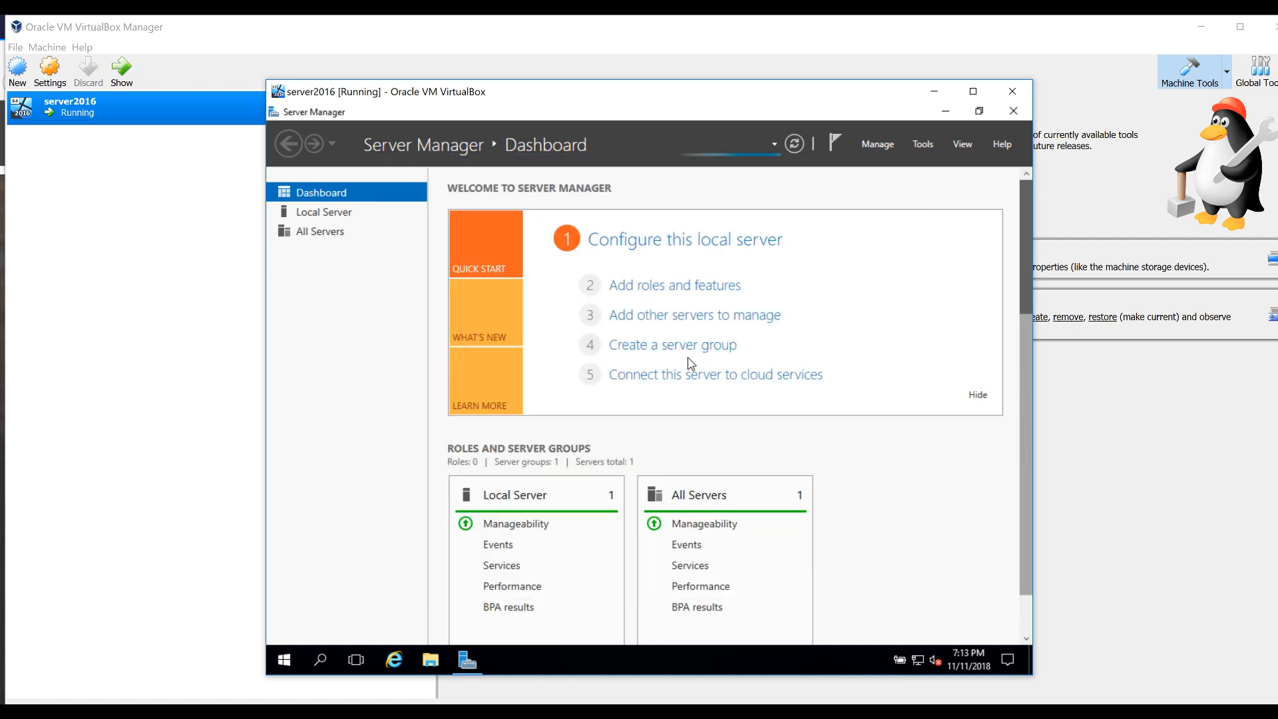
{"action": "scroll", "coordinate": [687, 362], "scroll_direction": "down", "scroll_amount": 1}
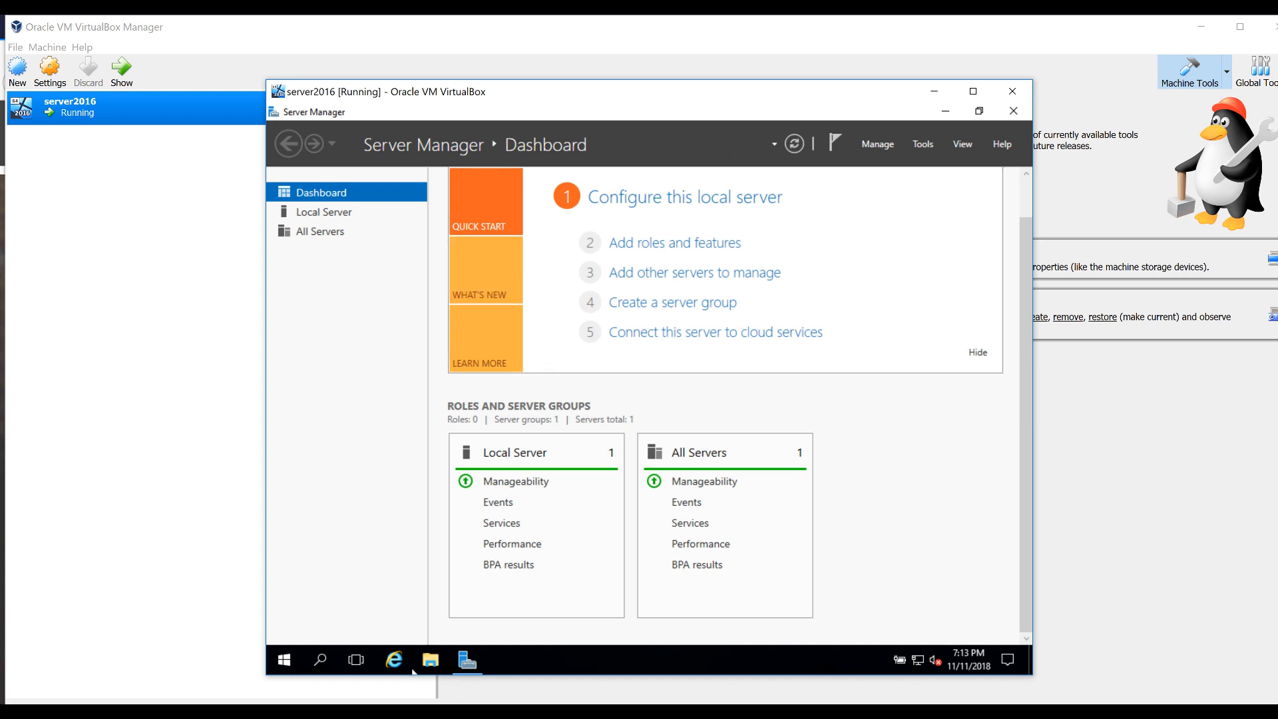
{"action": "left_click", "coordinate": [282, 661]}
{"action": "right_click", "coordinate": [280, 662]}
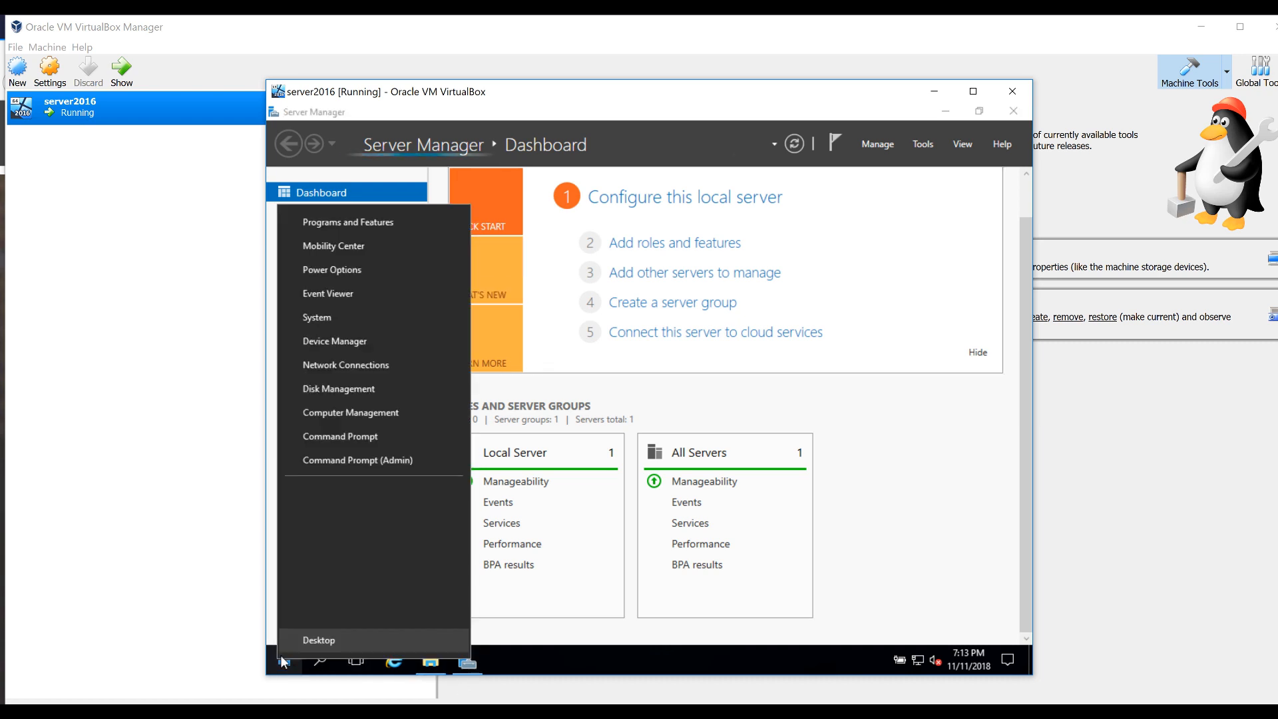
{"action": "left_click", "coordinate": [343, 415]}
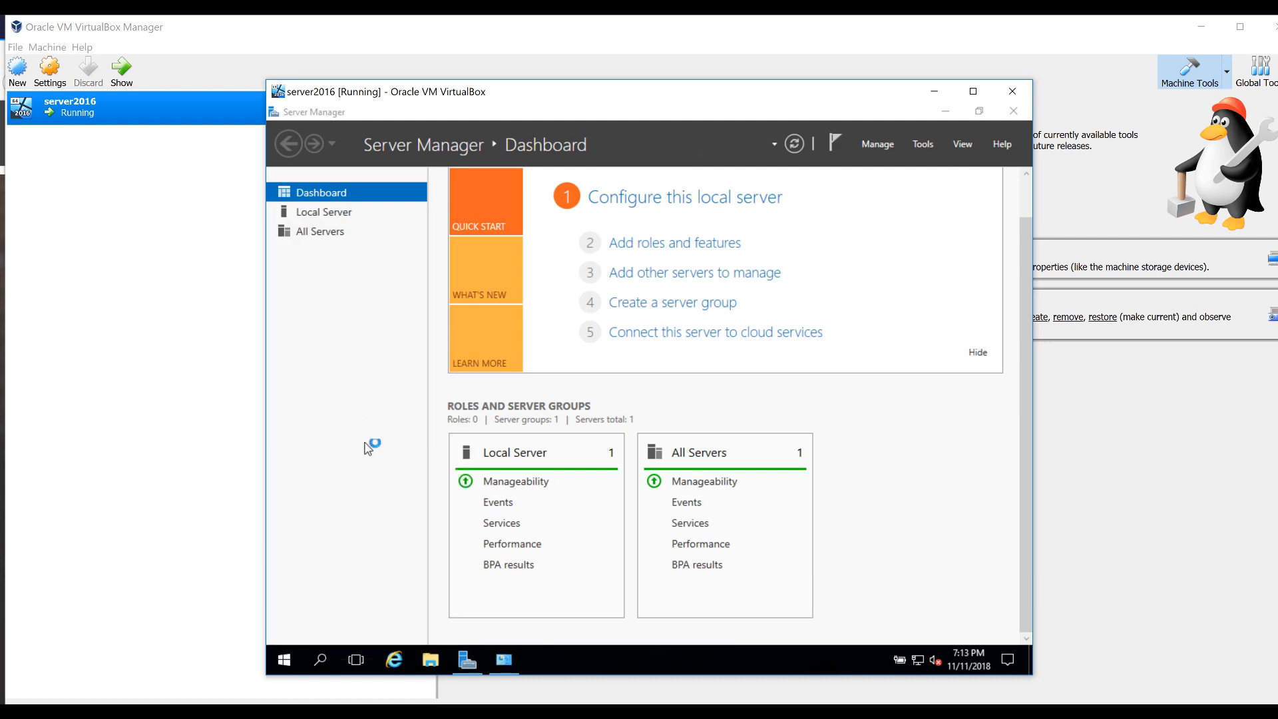
{"action": "left_click", "coordinate": [504, 661]}
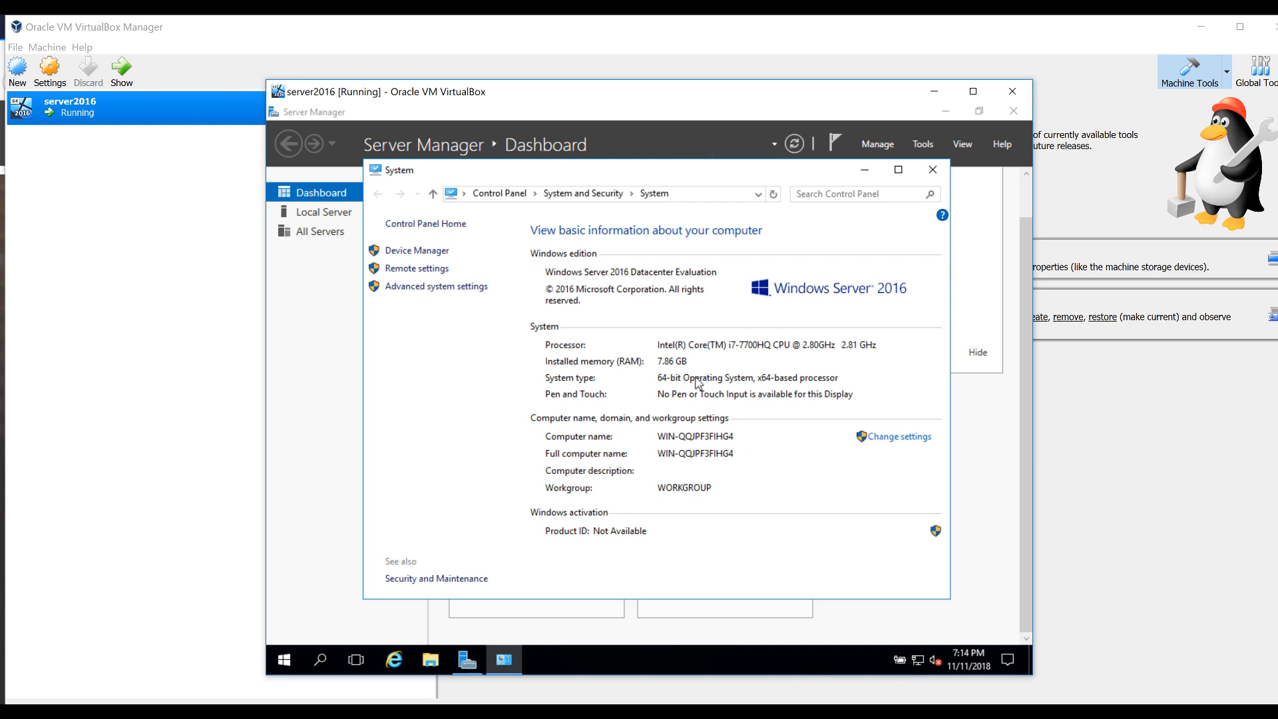
Change the computer name to dc and restart the server to apply it
{"action": "left_click", "coordinate": [900, 437]}
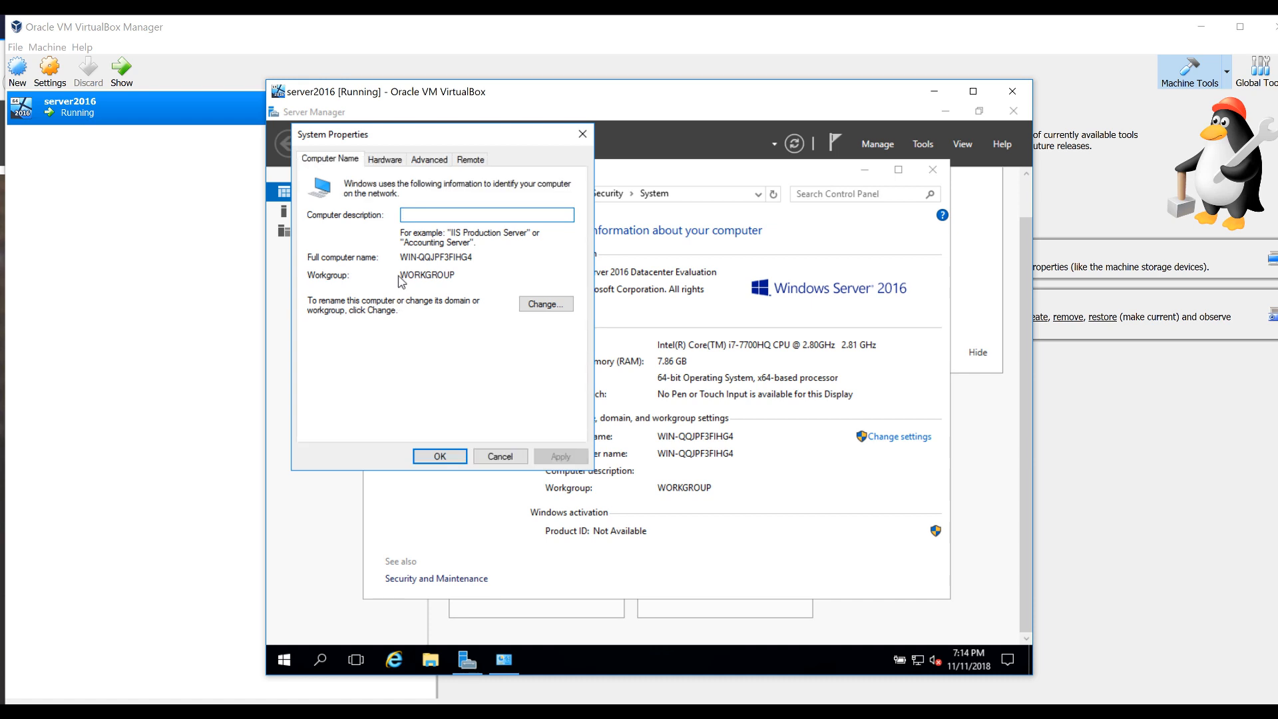
{"action": "type", "text": "dc"}
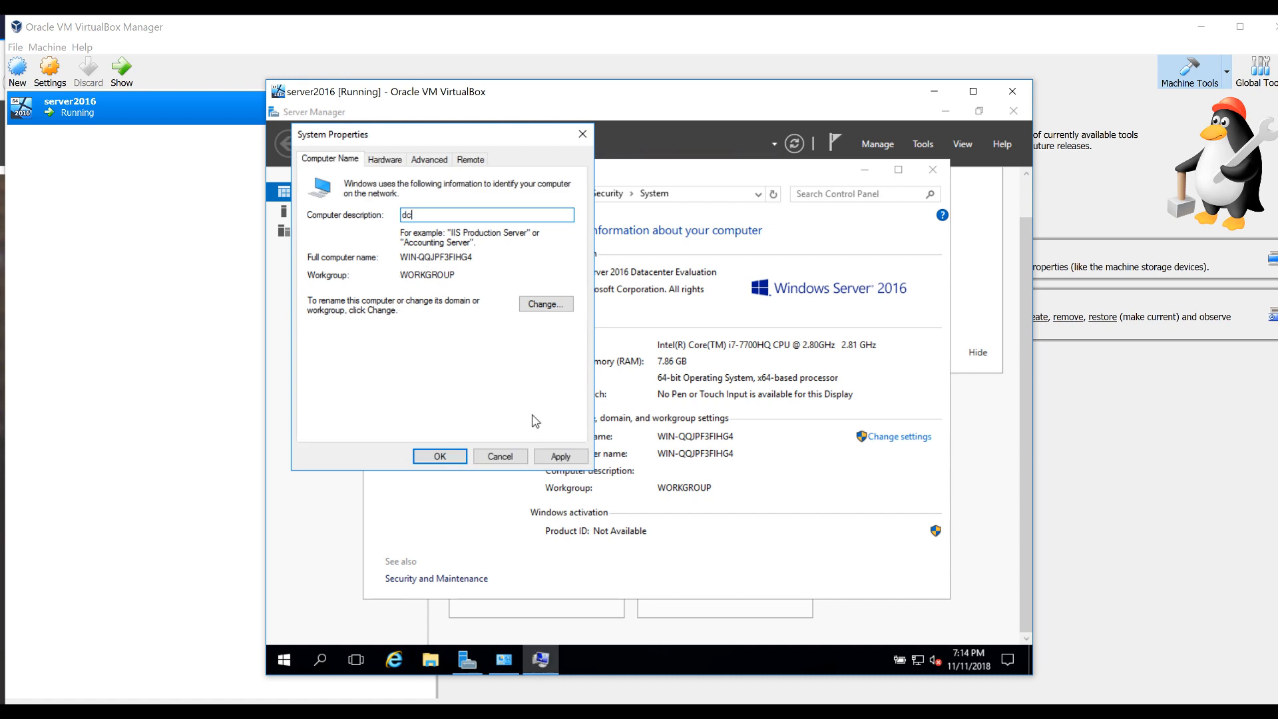
{"action": "left_click", "coordinate": [546, 303]}
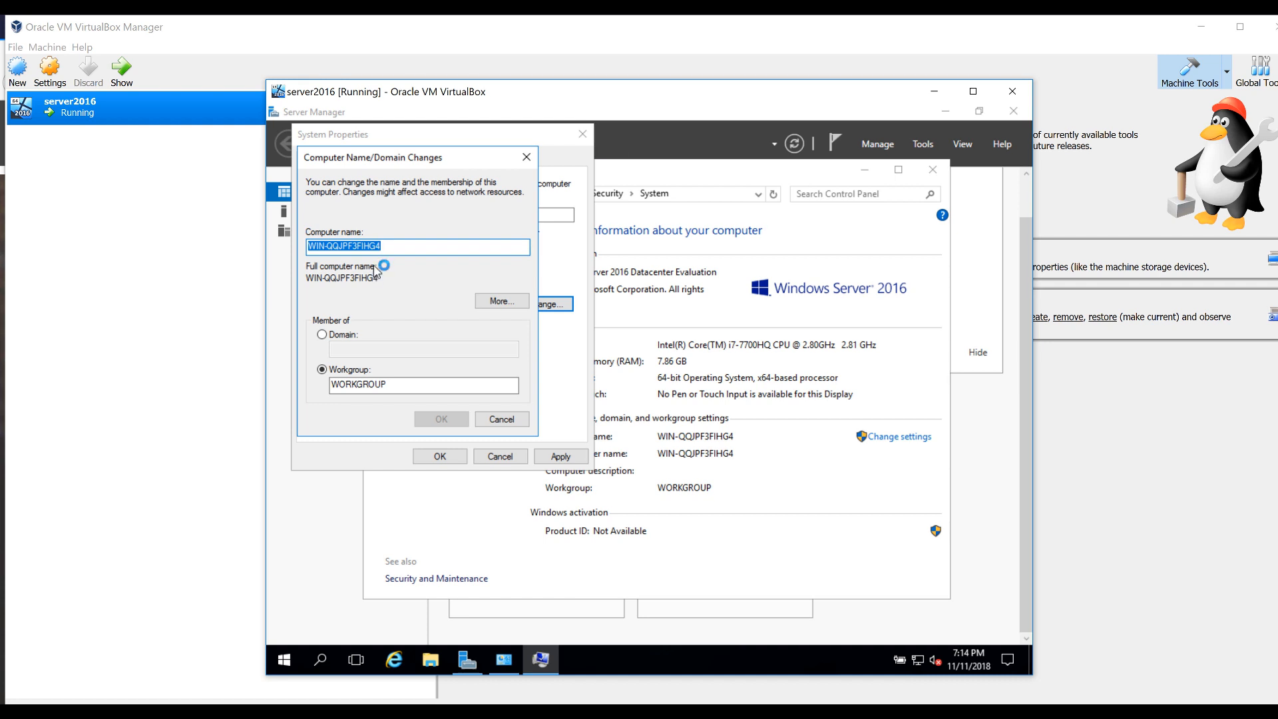
{"action": "type", "text": "dc"}
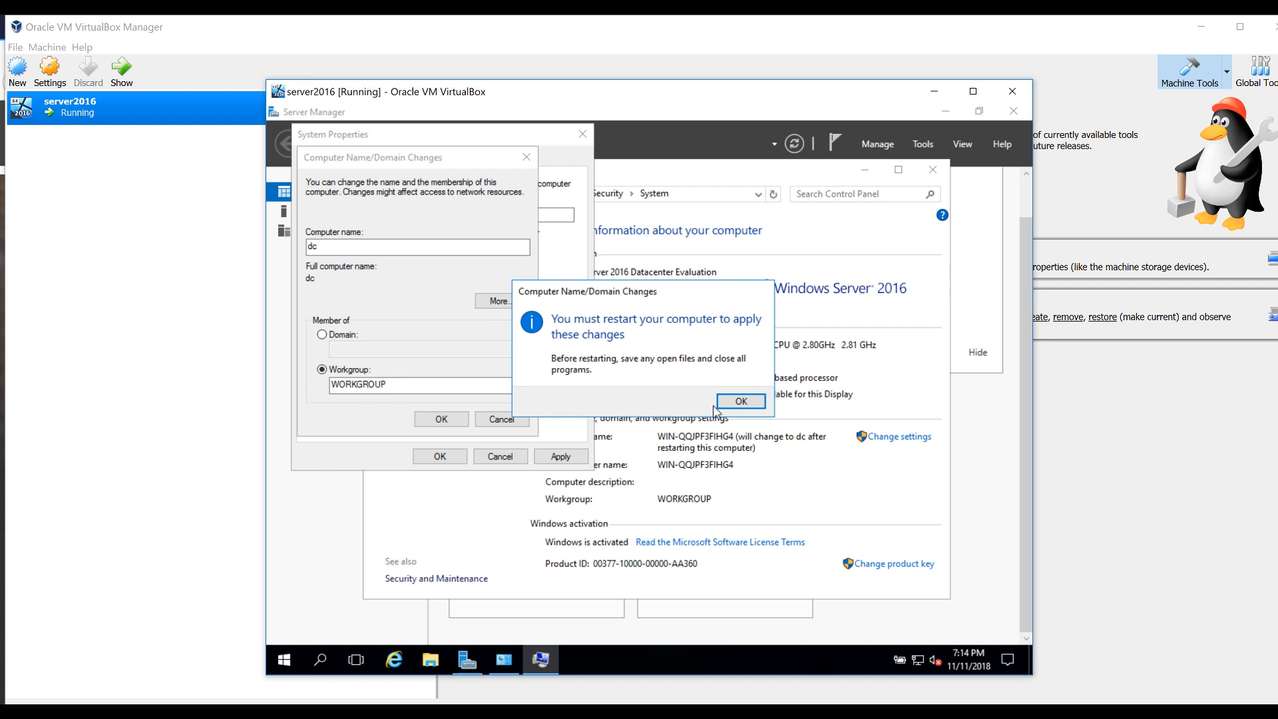
{"action": "left_click", "coordinate": [721, 404]}
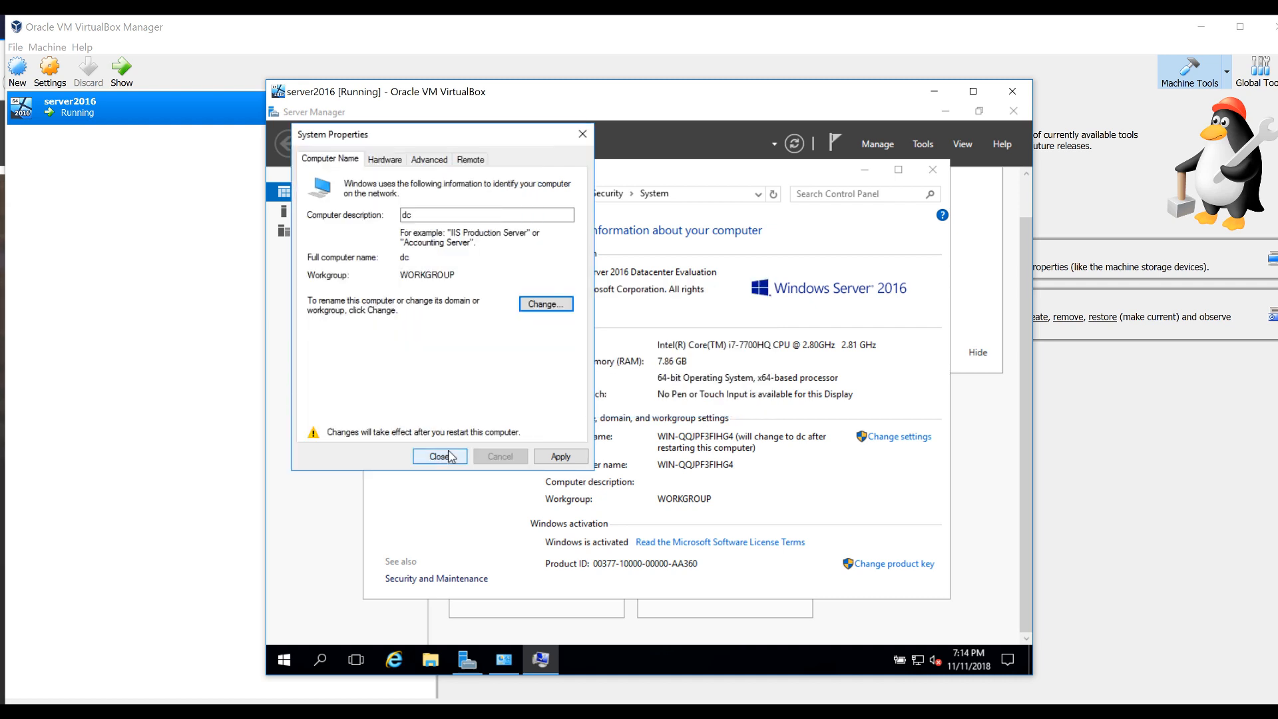
{"action": "left_click", "coordinate": [559, 456]}
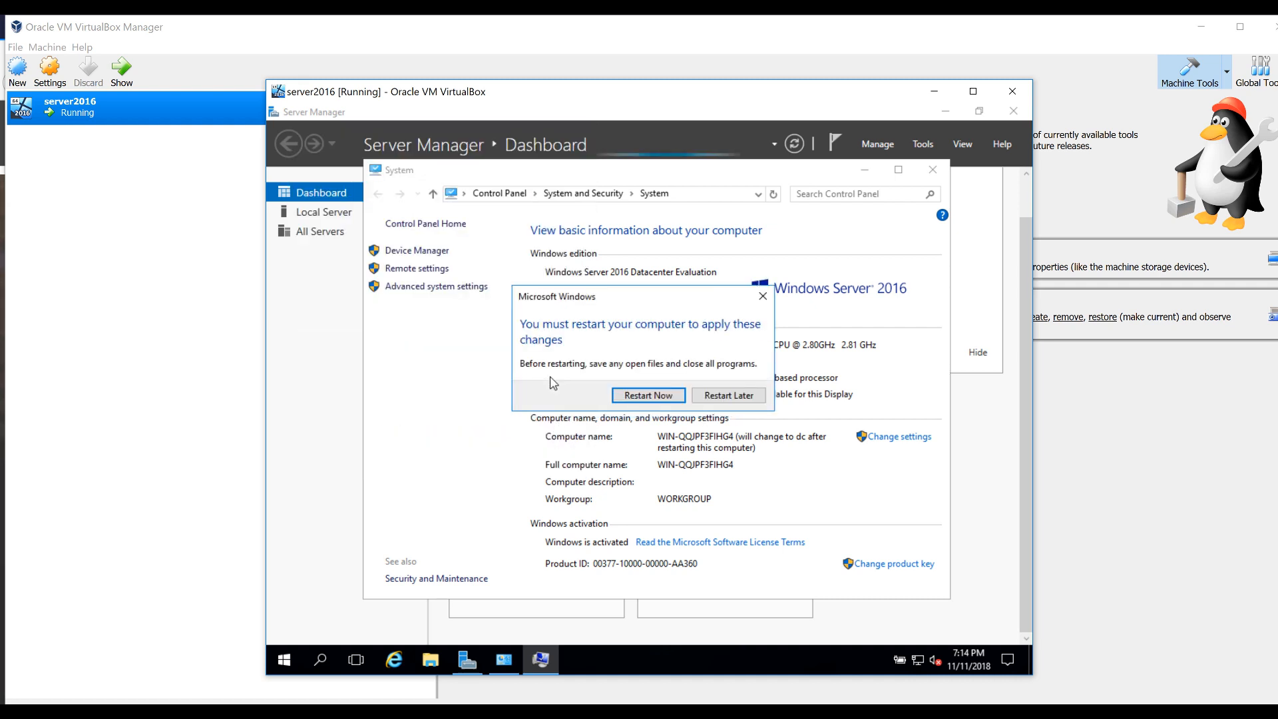
{"action": "left_click", "coordinate": [631, 395]}
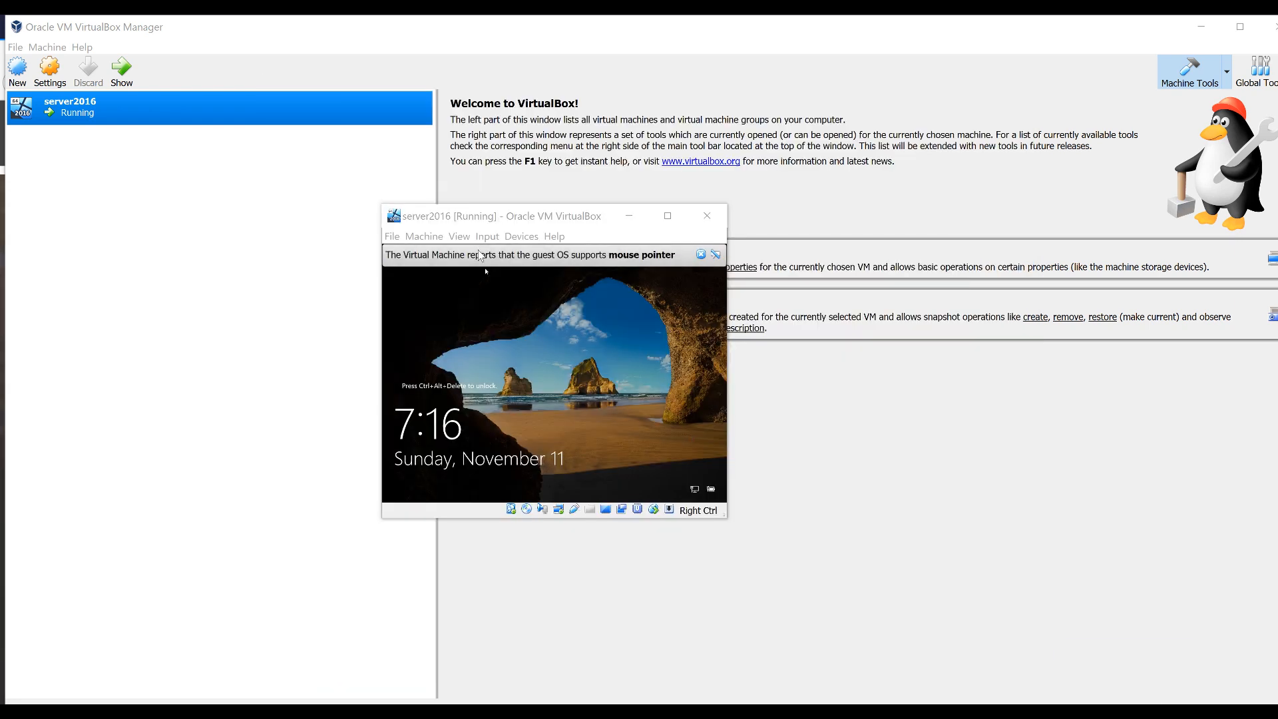
Send Ctrl-Alt-Del through Input > Keyboard and sign back in as Administrator
{"action": "left_click", "coordinate": [487, 236]}
{"action": "mouse_move", "coordinate": [526, 254]}
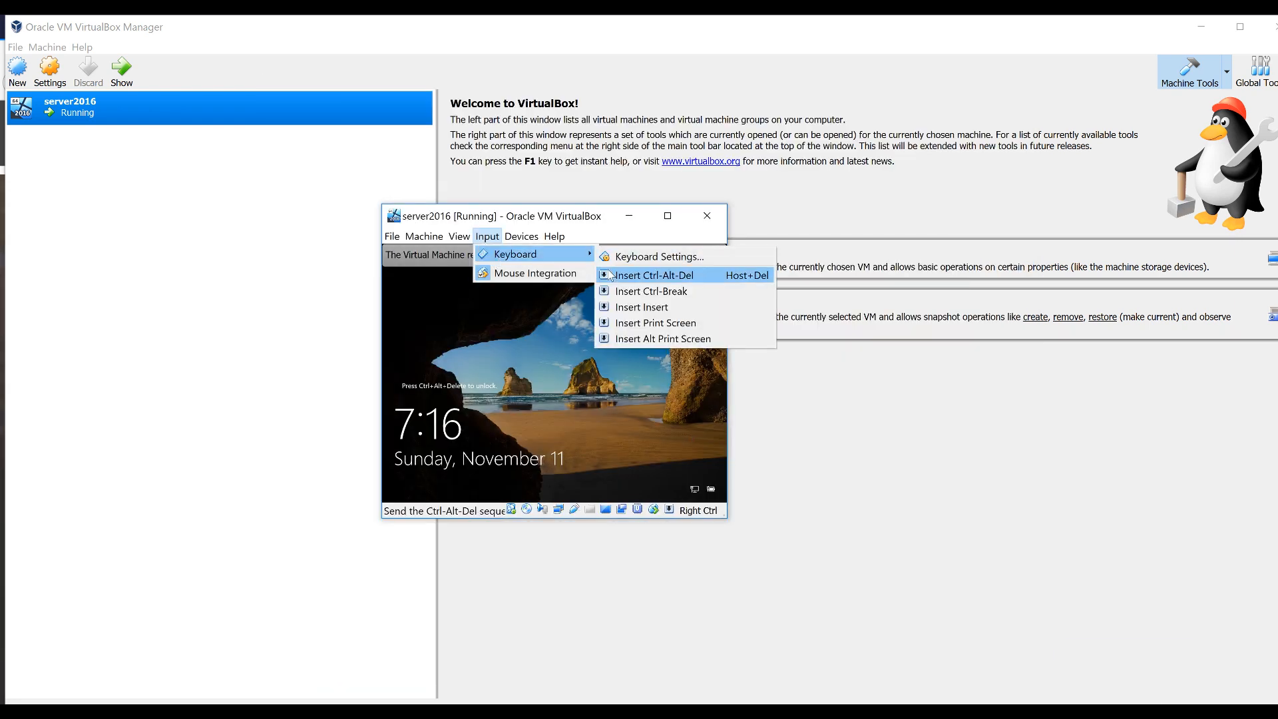
{"action": "left_click", "coordinate": [610, 275]}
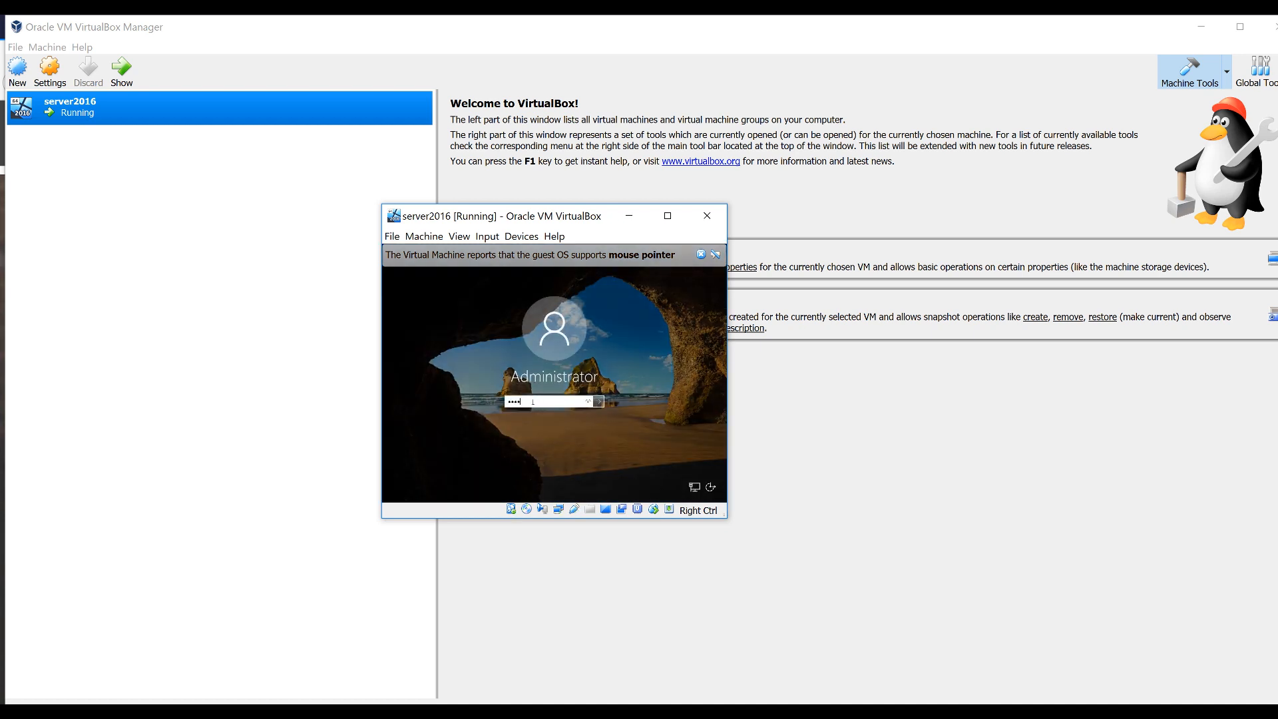
{"action": "key", "text": "Return"}
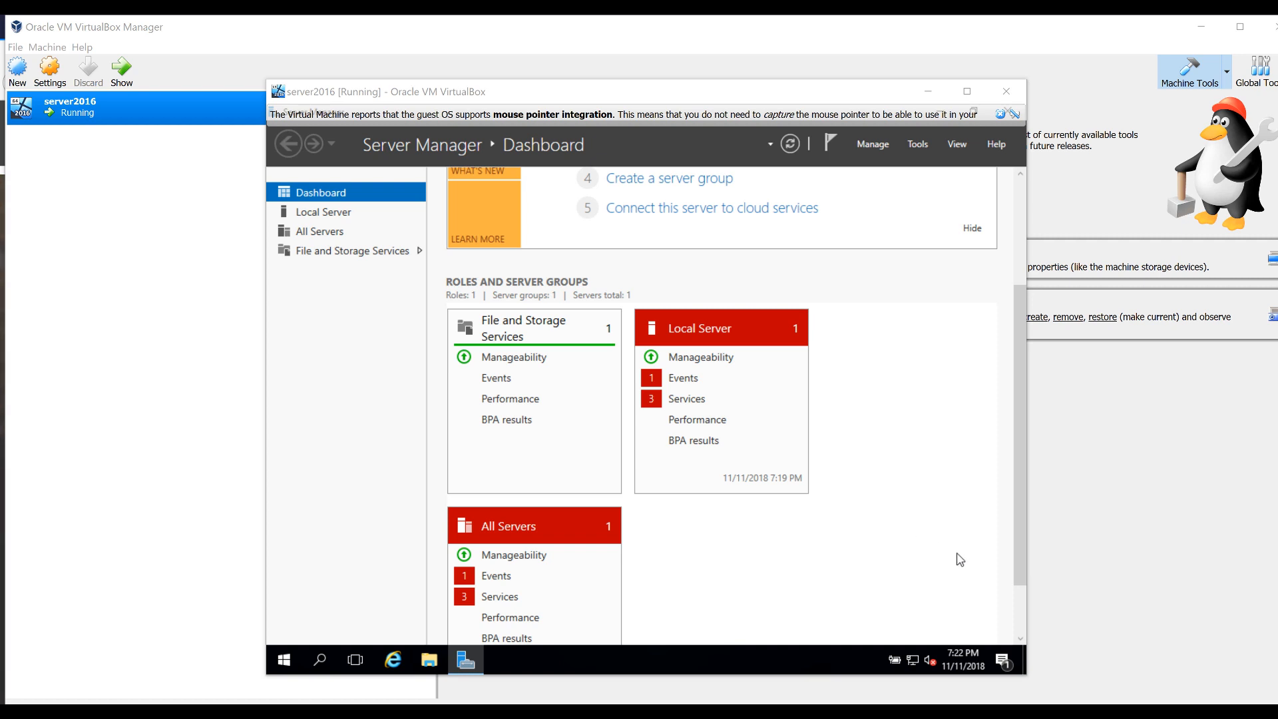
Uncheck IPv6 in the Ethernet adapter properties via Network and Sharing Center
{"action": "right_click", "coordinate": [916, 659]}
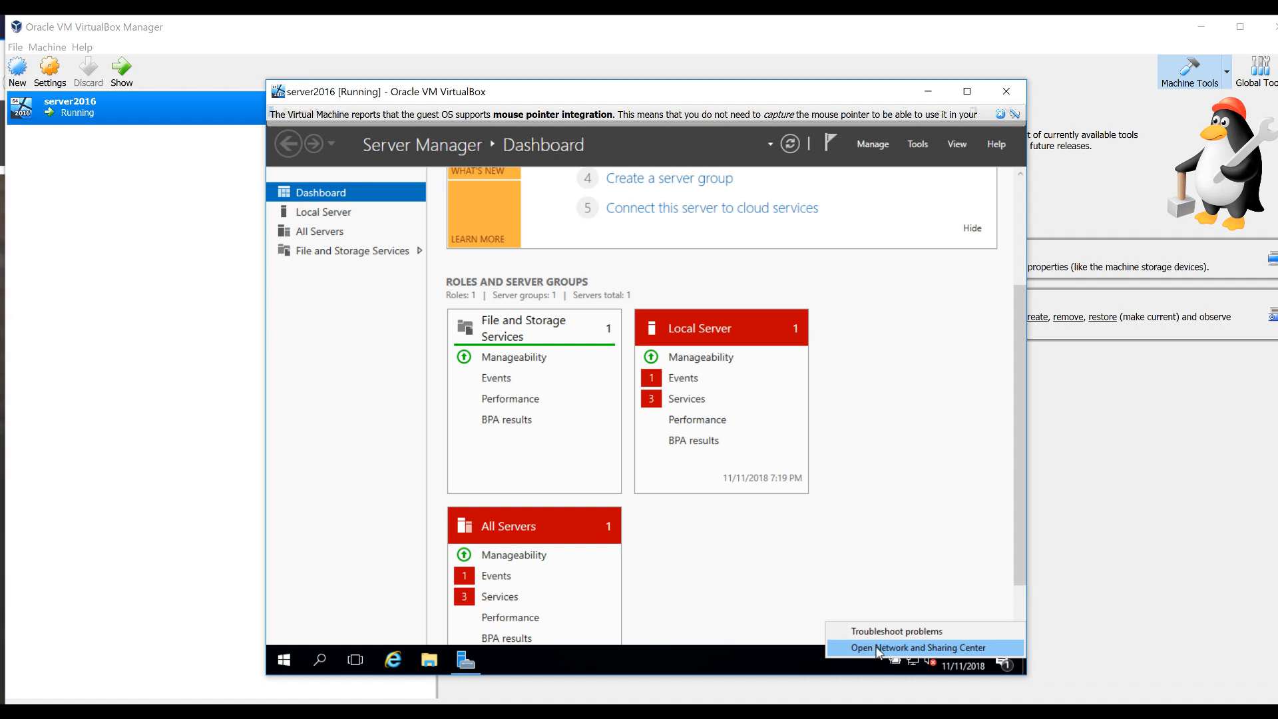
{"action": "left_click", "coordinate": [879, 648]}
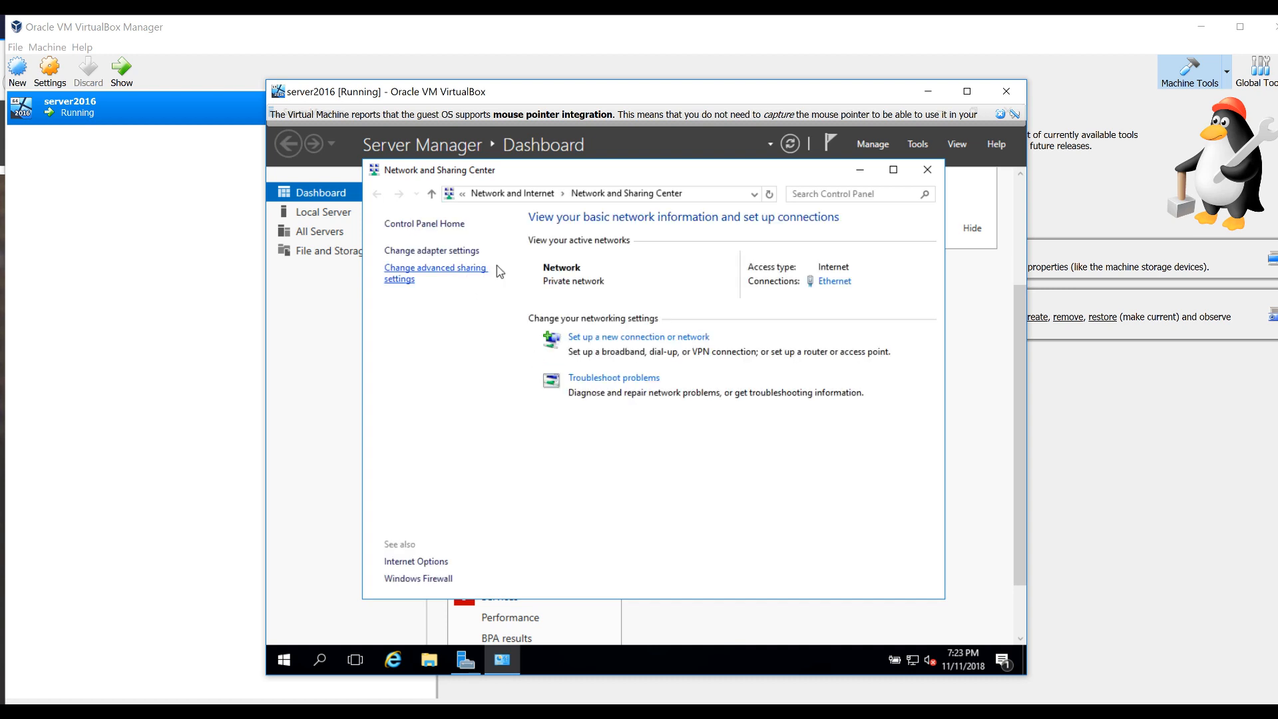
{"action": "left_click", "coordinate": [834, 281]}
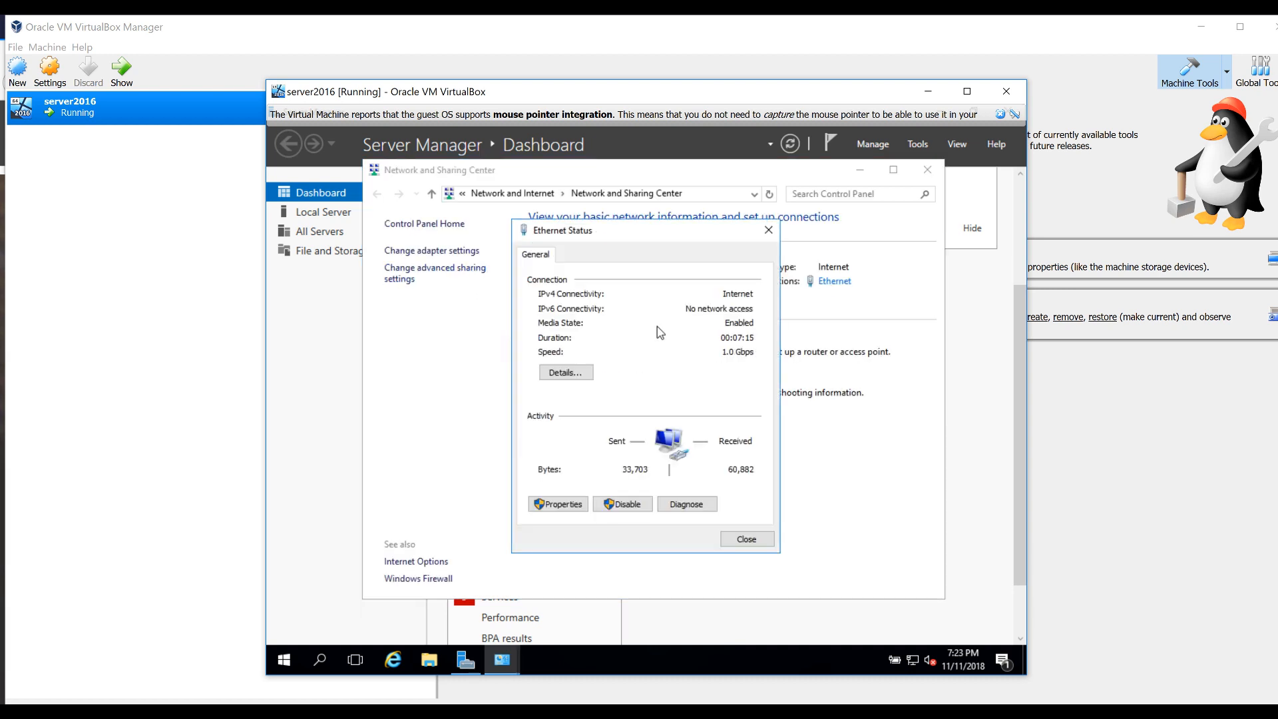
{"action": "left_click", "coordinate": [562, 504]}
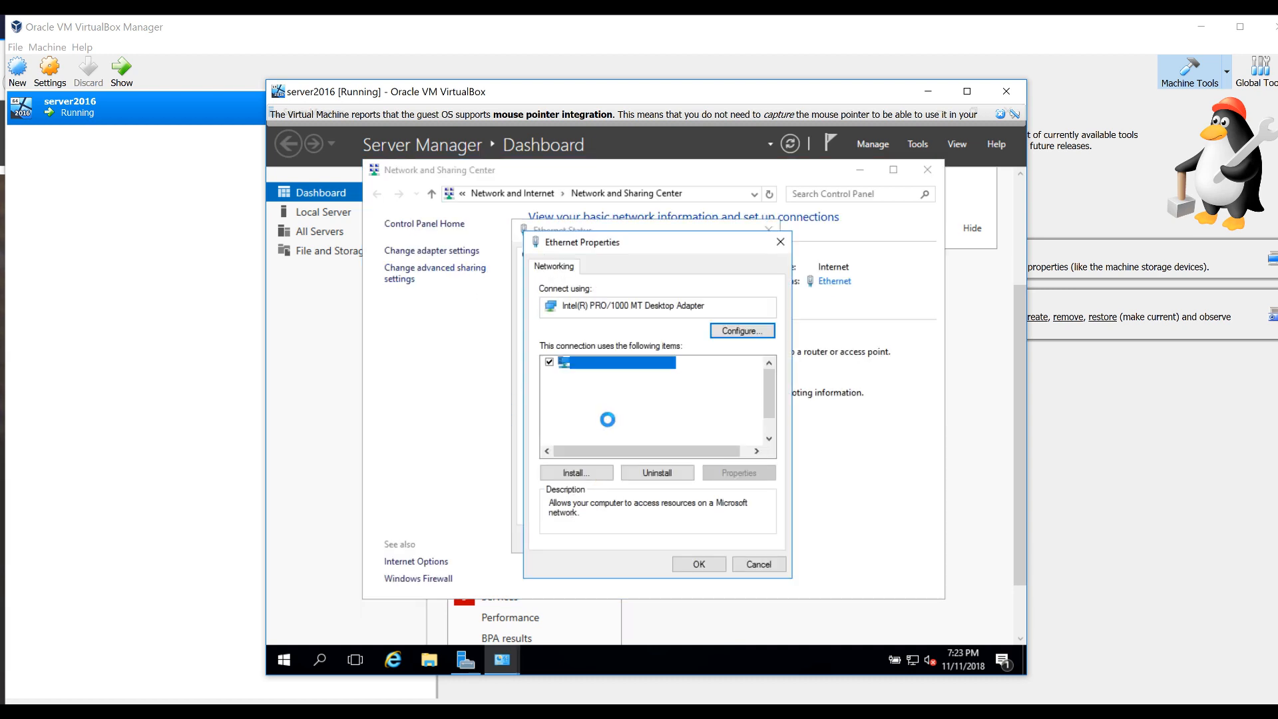
{"action": "left_click", "coordinate": [550, 440]}
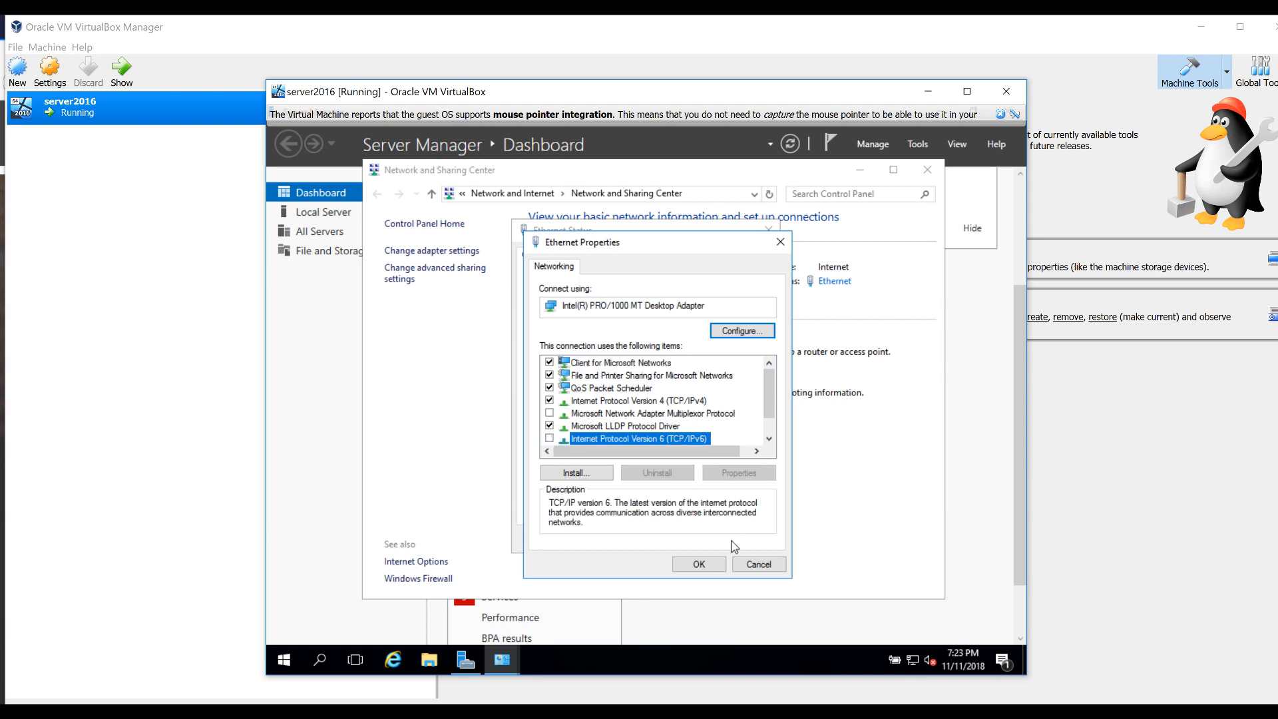
{"action": "left_click", "coordinate": [709, 563]}
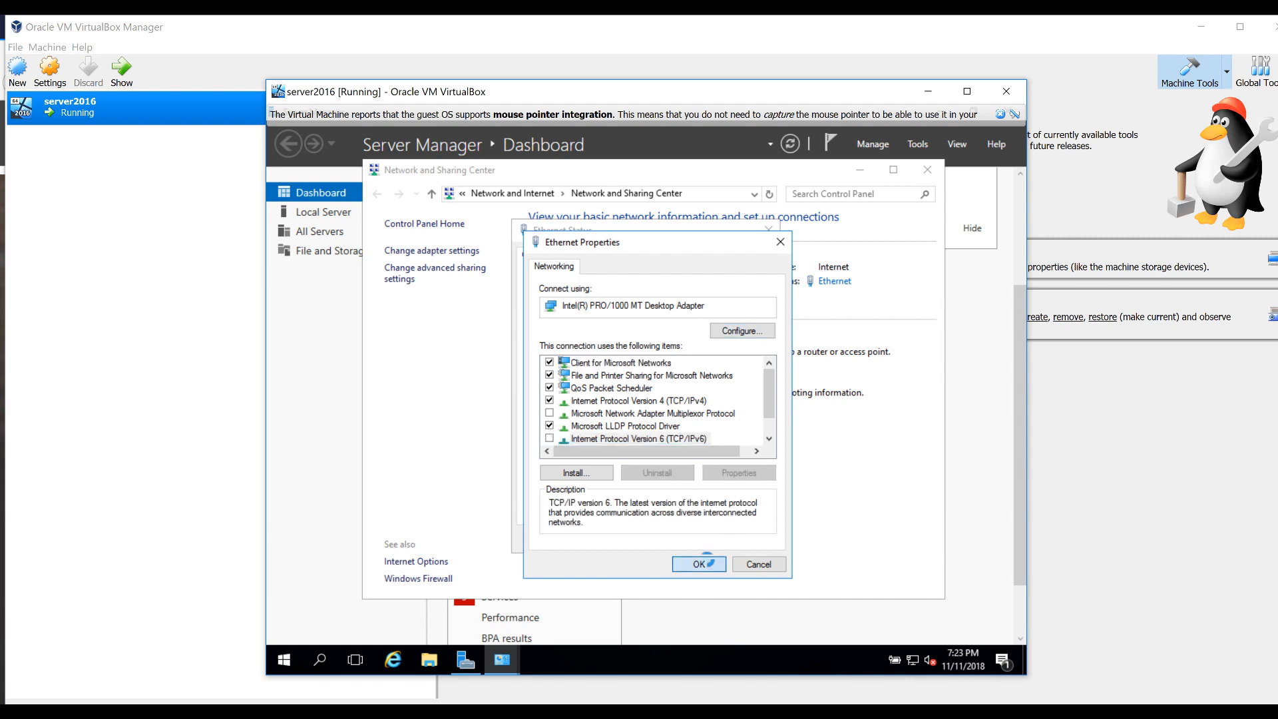
{"action": "left_click", "coordinate": [311, 663]}
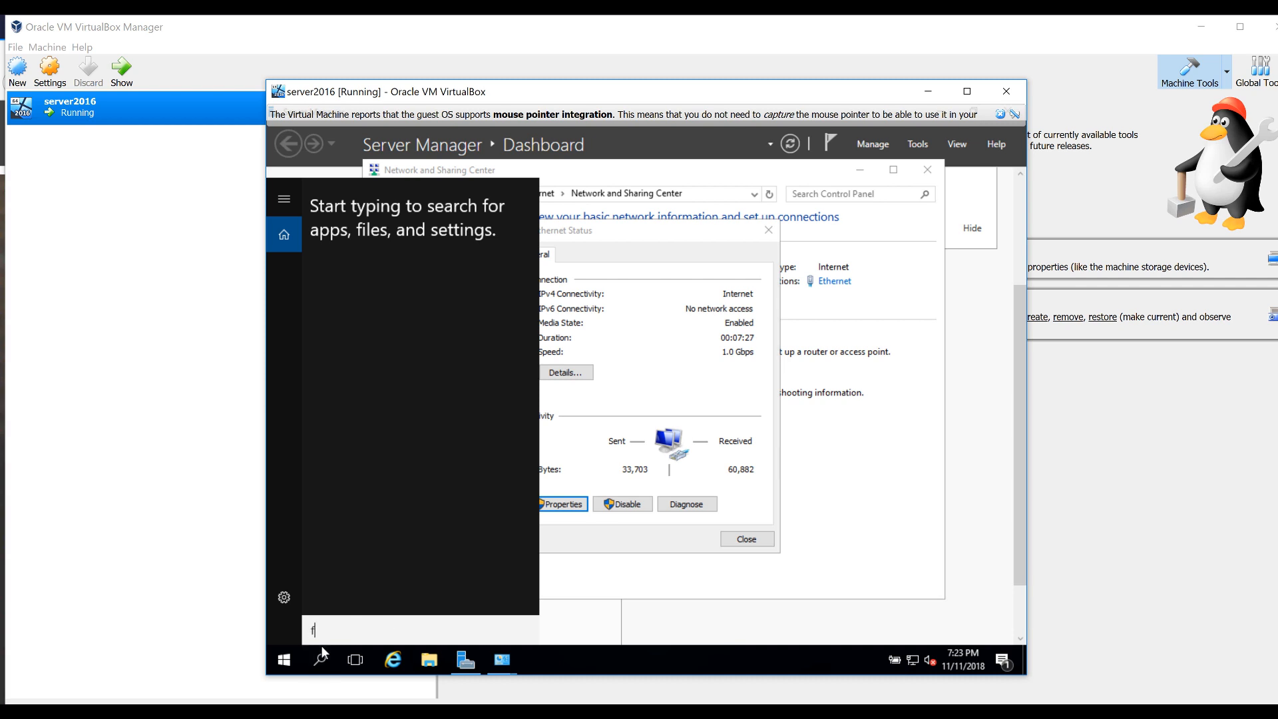
Launch Windows Firewall with Advanced Security and open its Windows Firewall properties
{"action": "type", "text": "firewall"}
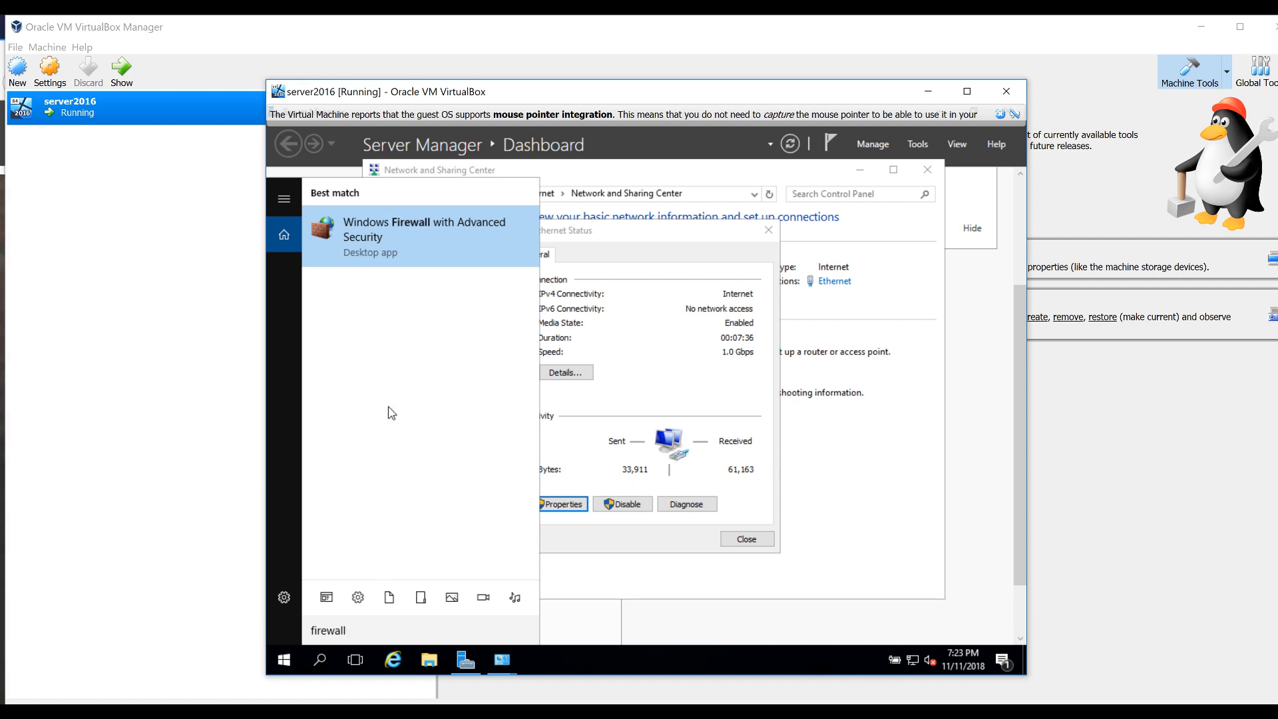
{"action": "left_click", "coordinate": [374, 250]}
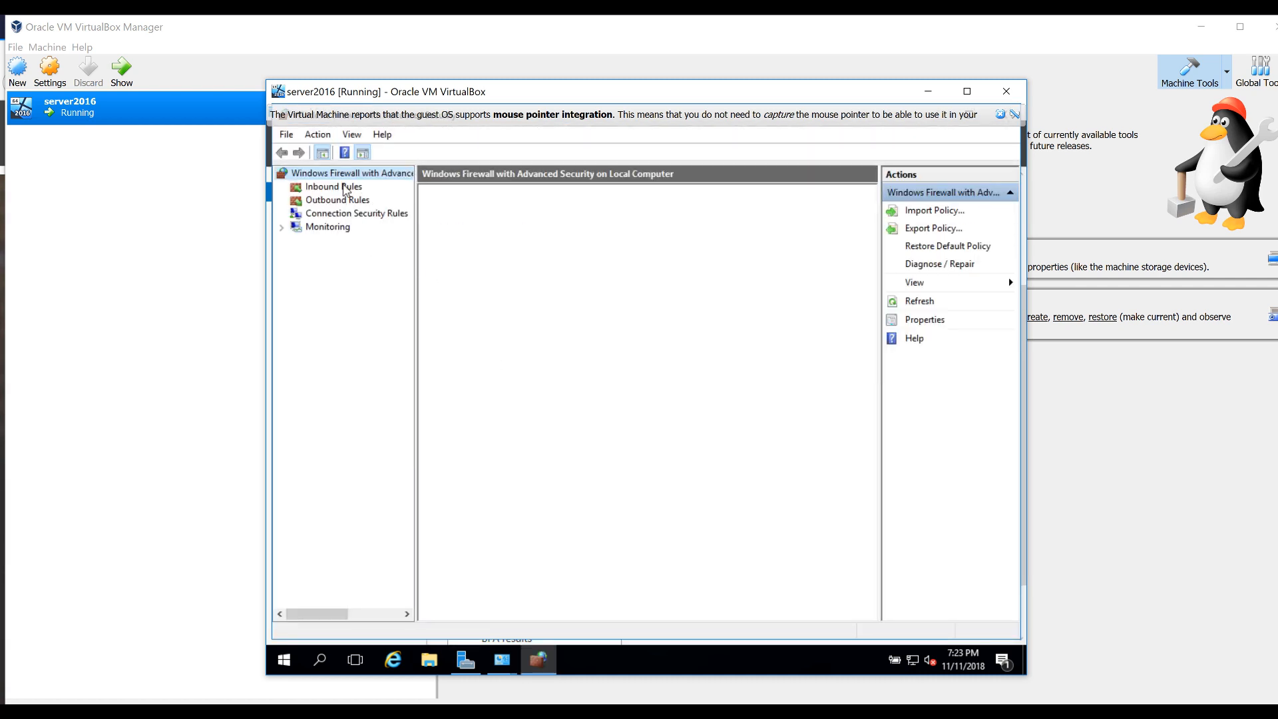
{"action": "left_click", "coordinate": [343, 188]}
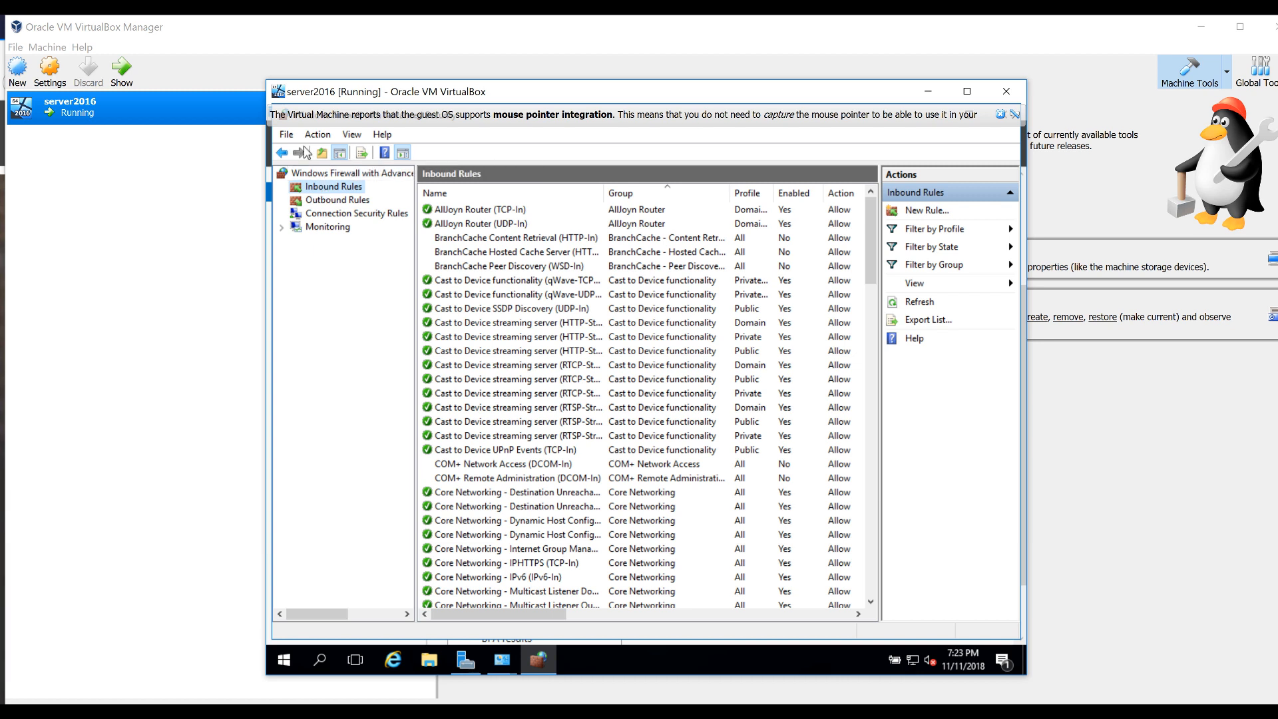
{"action": "left_click", "coordinate": [315, 174]}
{"action": "right_click", "coordinate": [316, 177]}
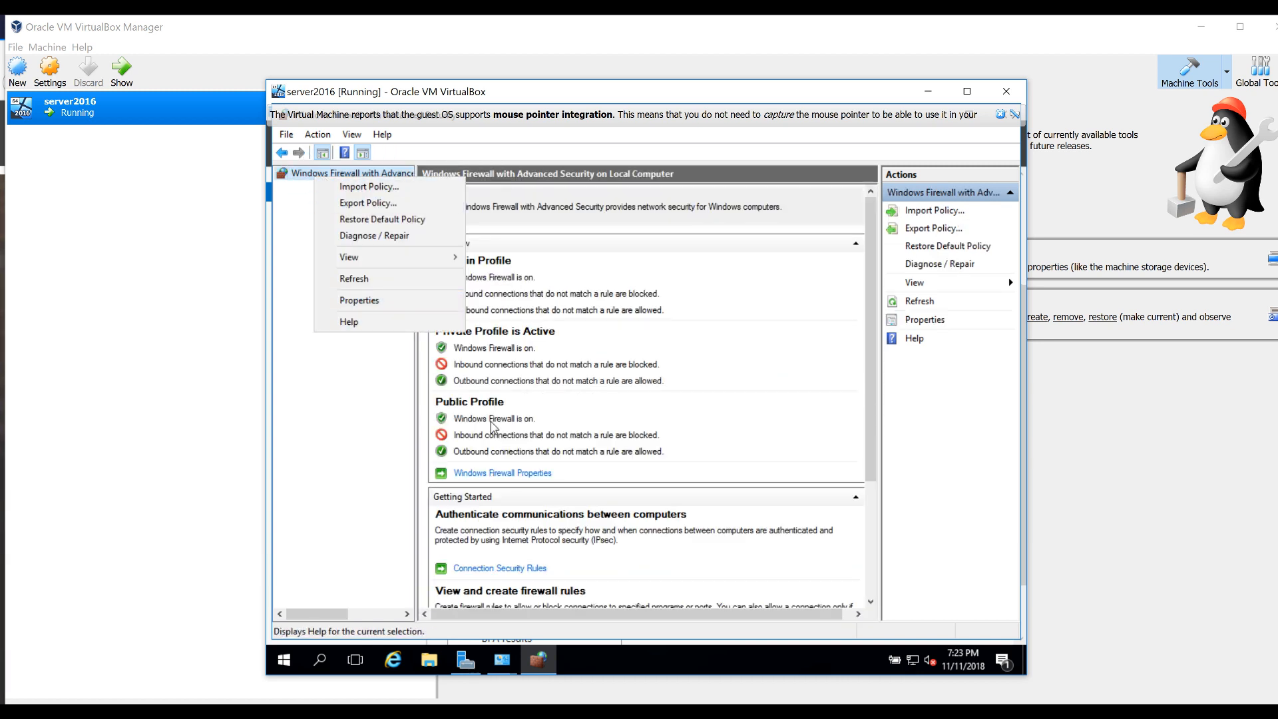
{"action": "left_click", "coordinate": [519, 478]}
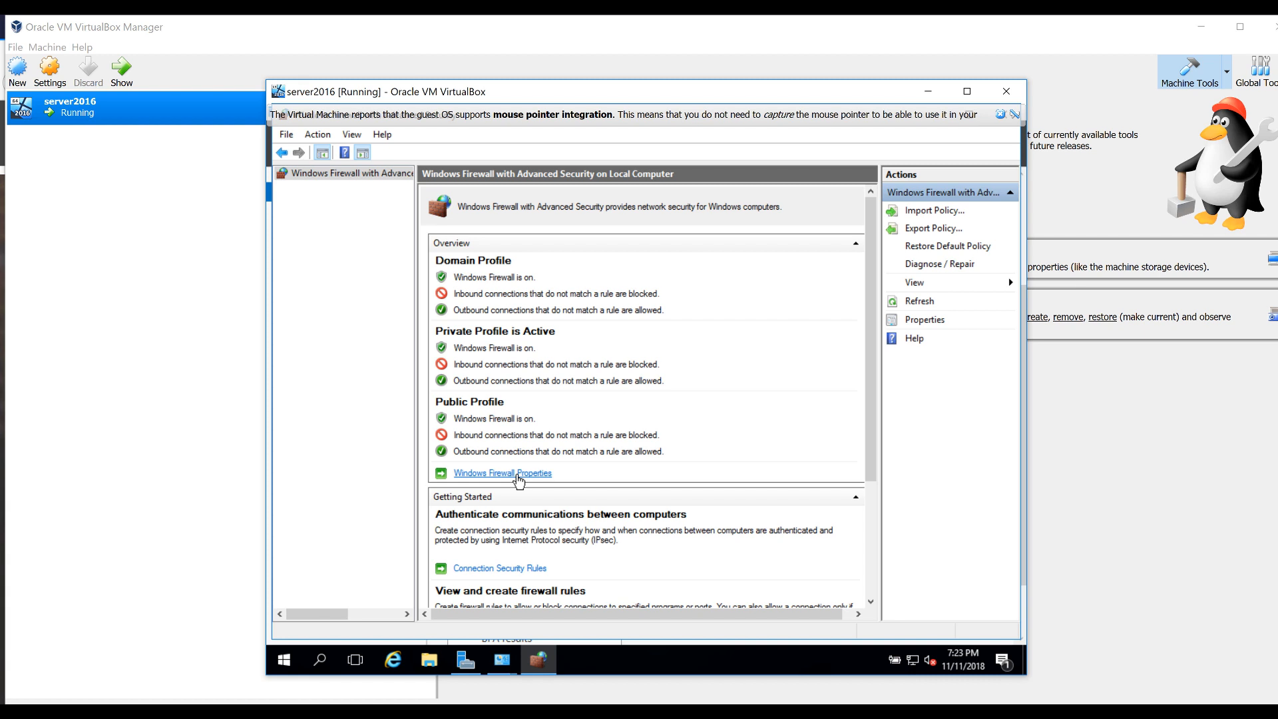
{"action": "left_click", "coordinate": [492, 473]}
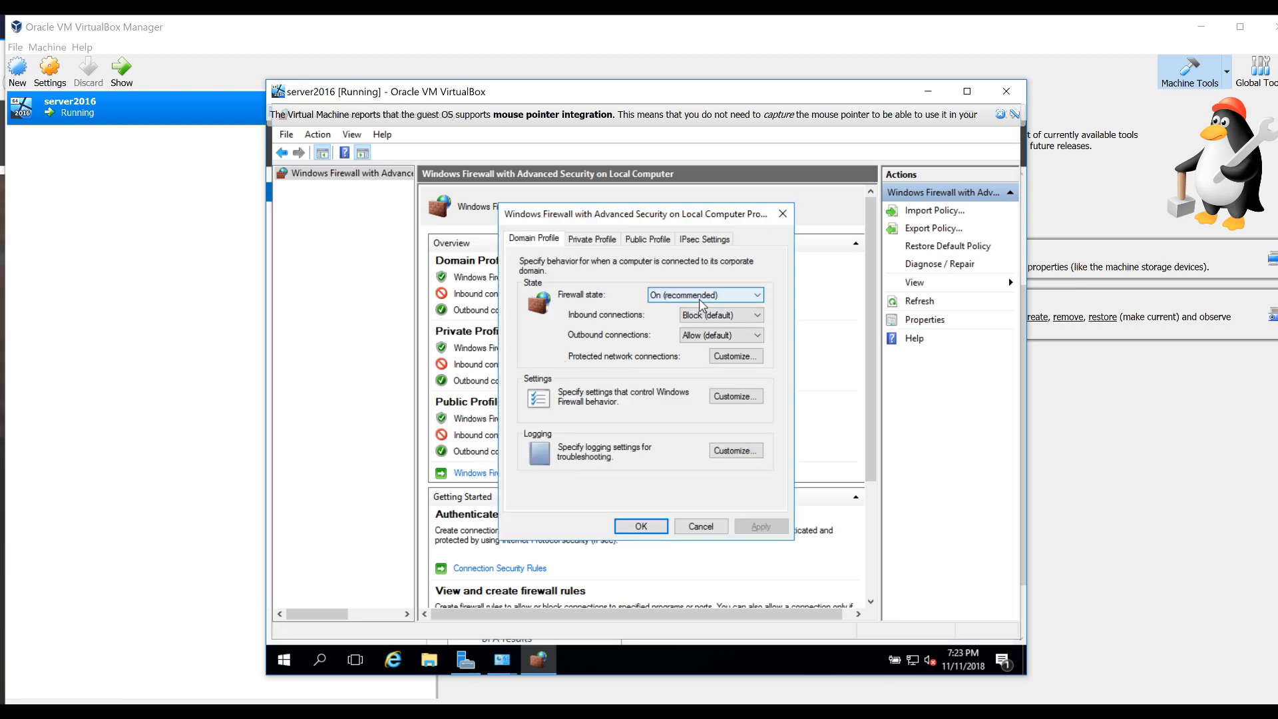
Set the firewall state to Off for the Domain, Private and Public profiles
{"action": "left_click", "coordinate": [698, 299]}
{"action": "left_click", "coordinate": [674, 318]}
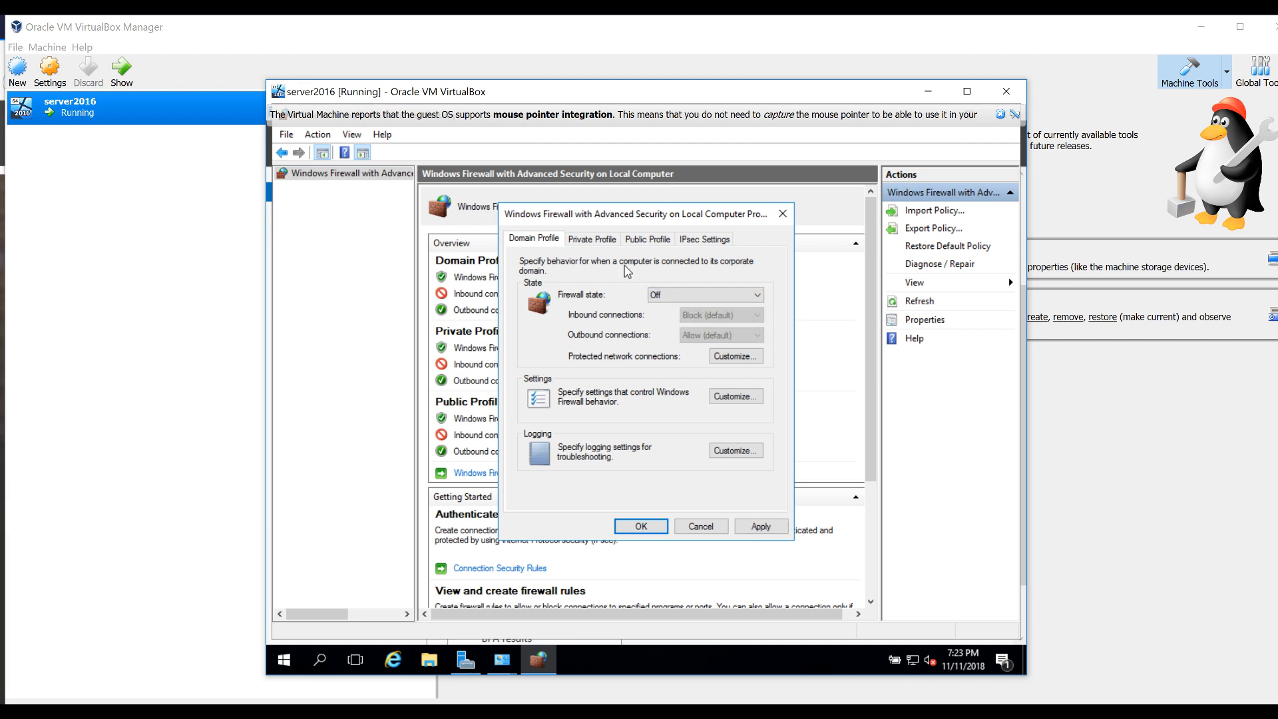
{"action": "left_click", "coordinate": [759, 525]}
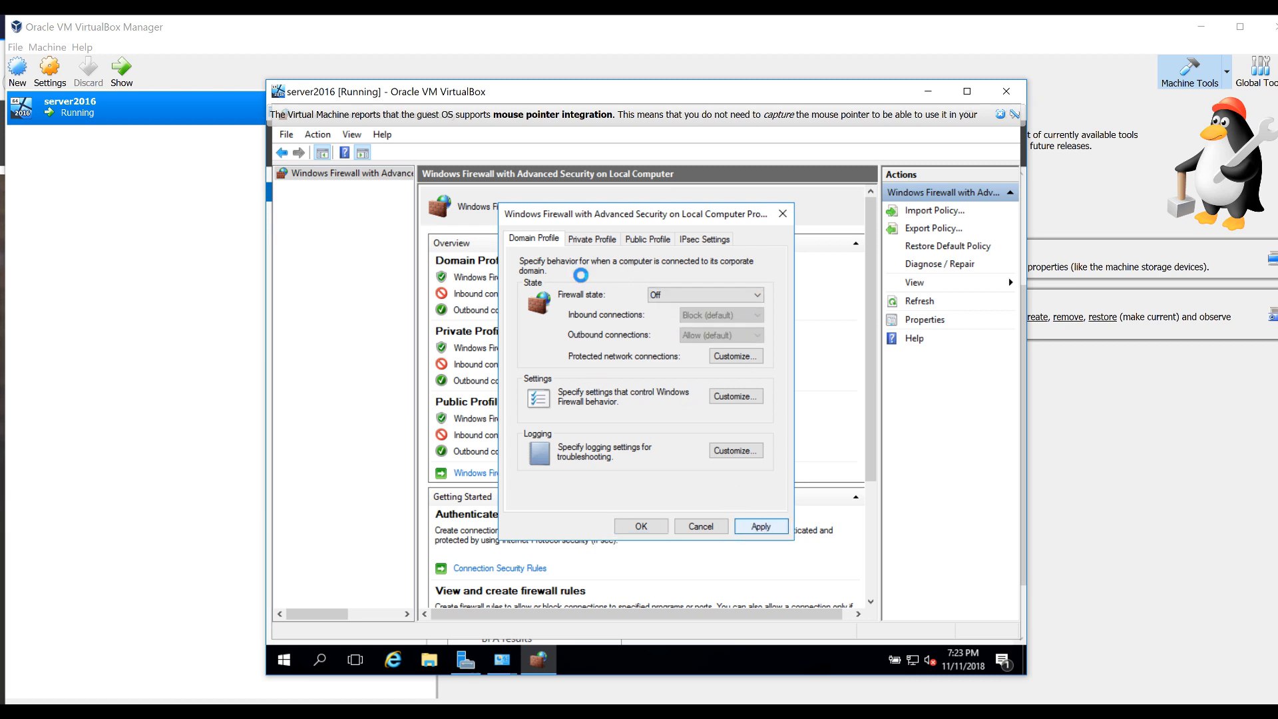
{"action": "left_click", "coordinate": [593, 238]}
{"action": "left_click", "coordinate": [704, 295]}
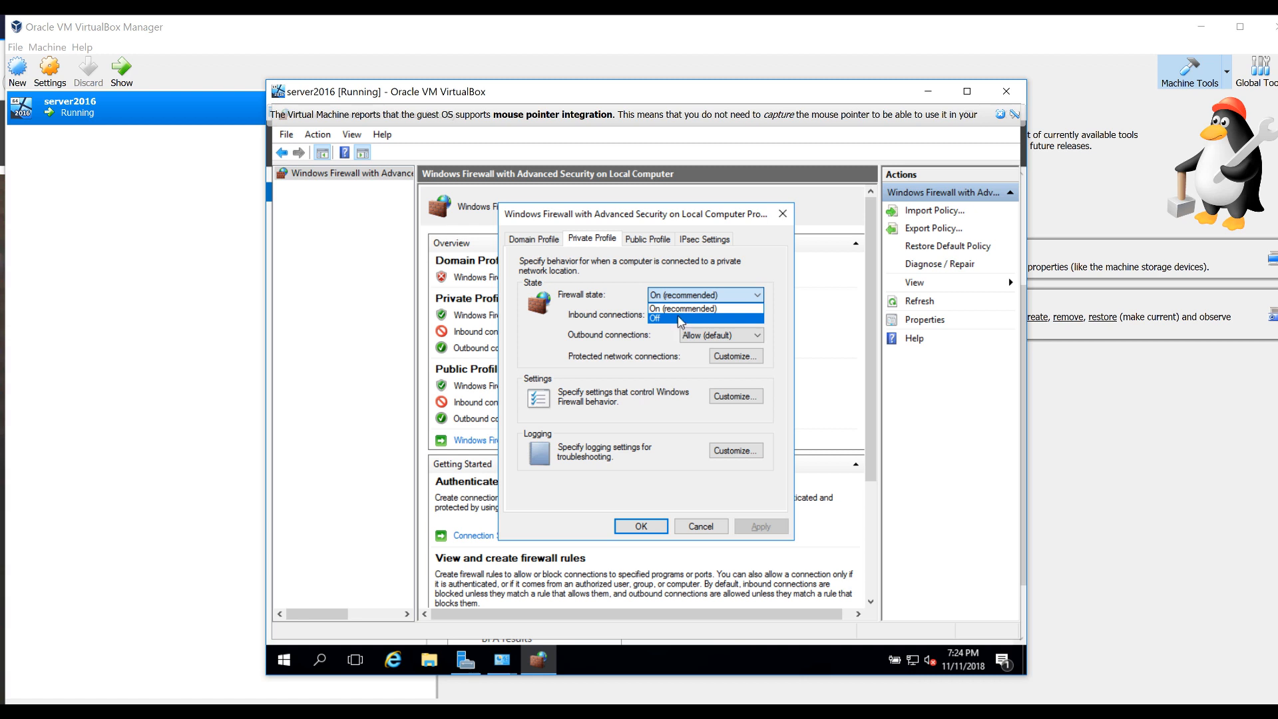
{"action": "left_click", "coordinate": [680, 318]}
{"action": "left_click", "coordinate": [758, 526]}
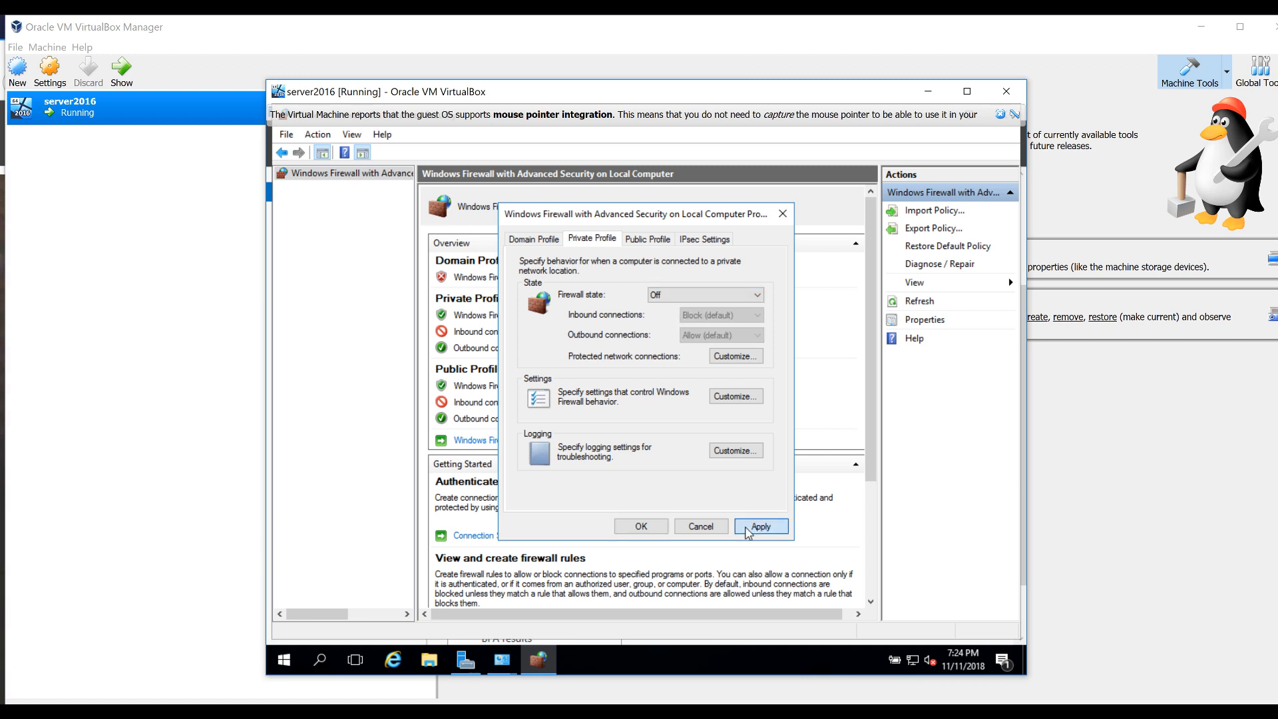
{"action": "left_click", "coordinate": [648, 238]}
{"action": "left_click", "coordinate": [664, 295]}
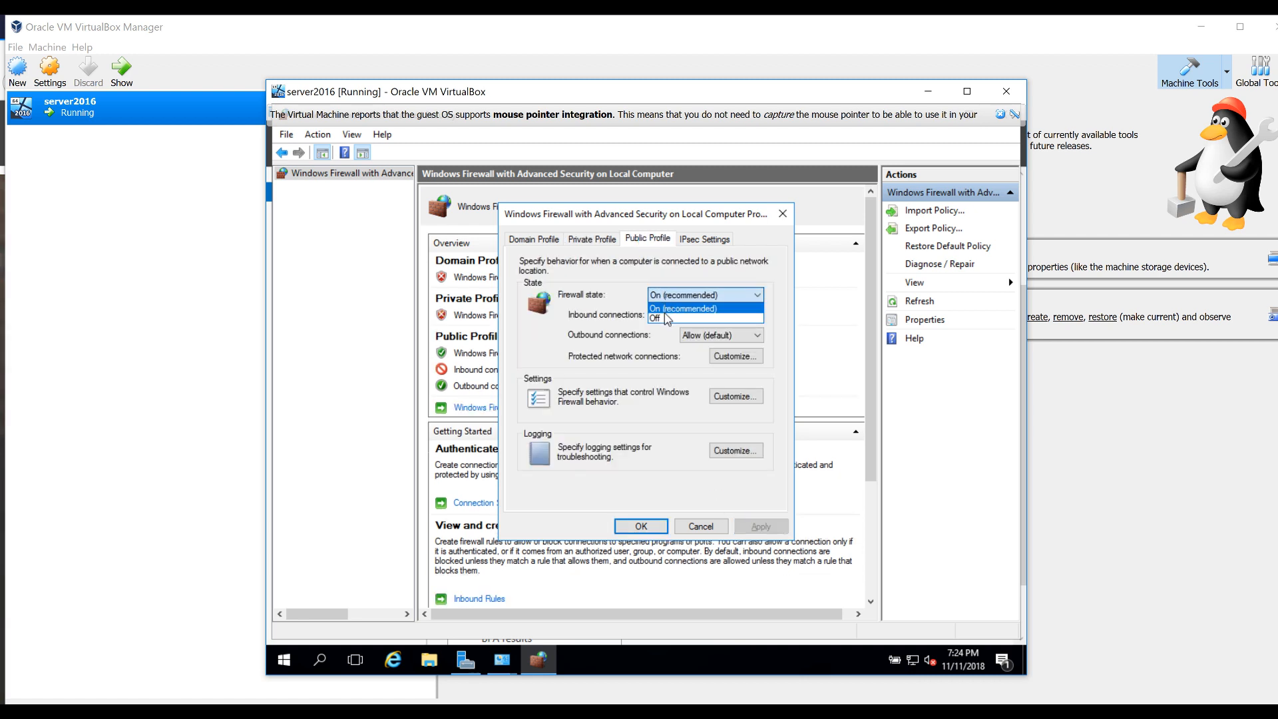
{"action": "left_click", "coordinate": [668, 318]}
{"action": "left_click", "coordinate": [737, 526]}
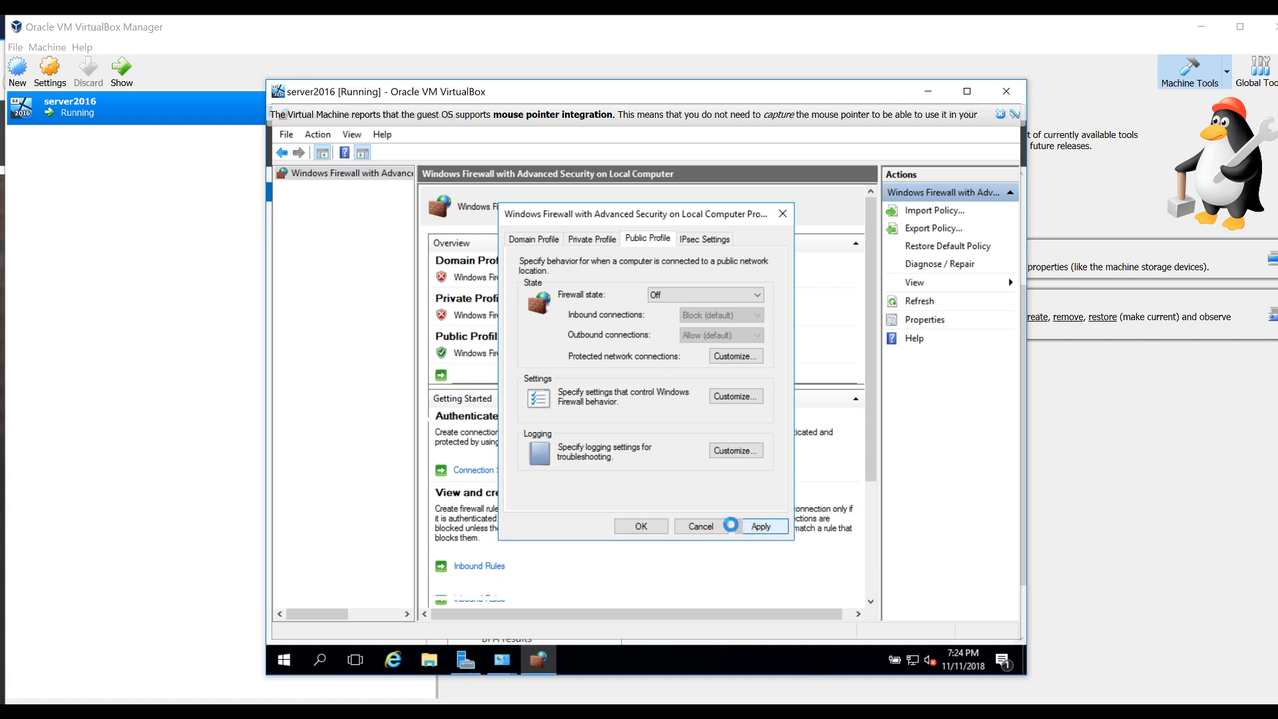
{"action": "left_click", "coordinate": [641, 526]}
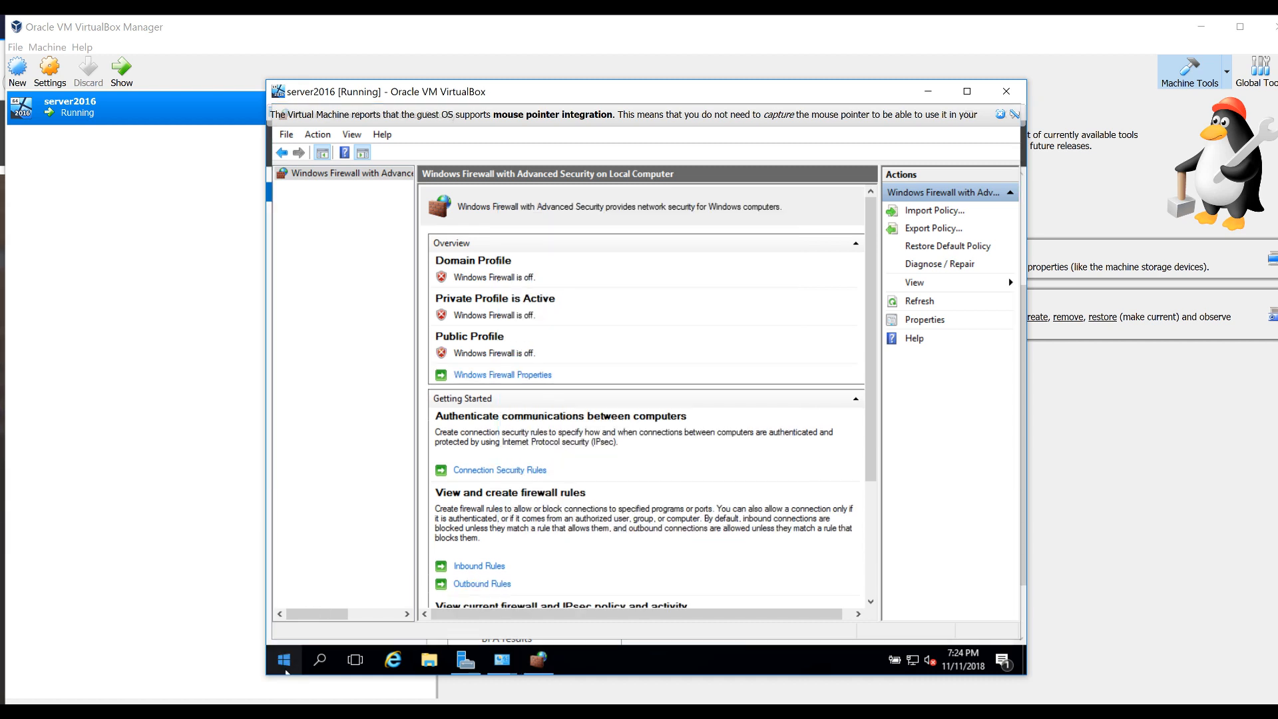
{"action": "right_click", "coordinate": [286, 670]}
Turn on Allow remote connections in Remote settings, apply, and close the System window
{"action": "left_click", "coordinate": [338, 324]}
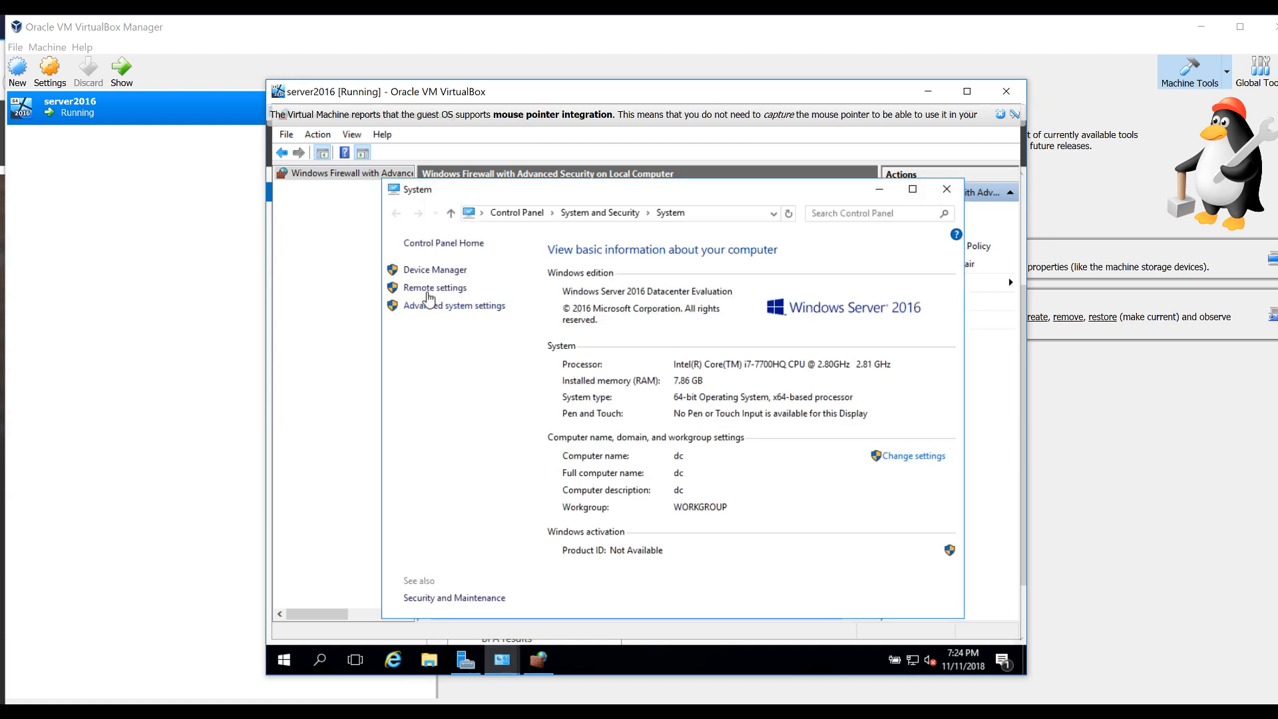
{"action": "left_click", "coordinate": [428, 287]}
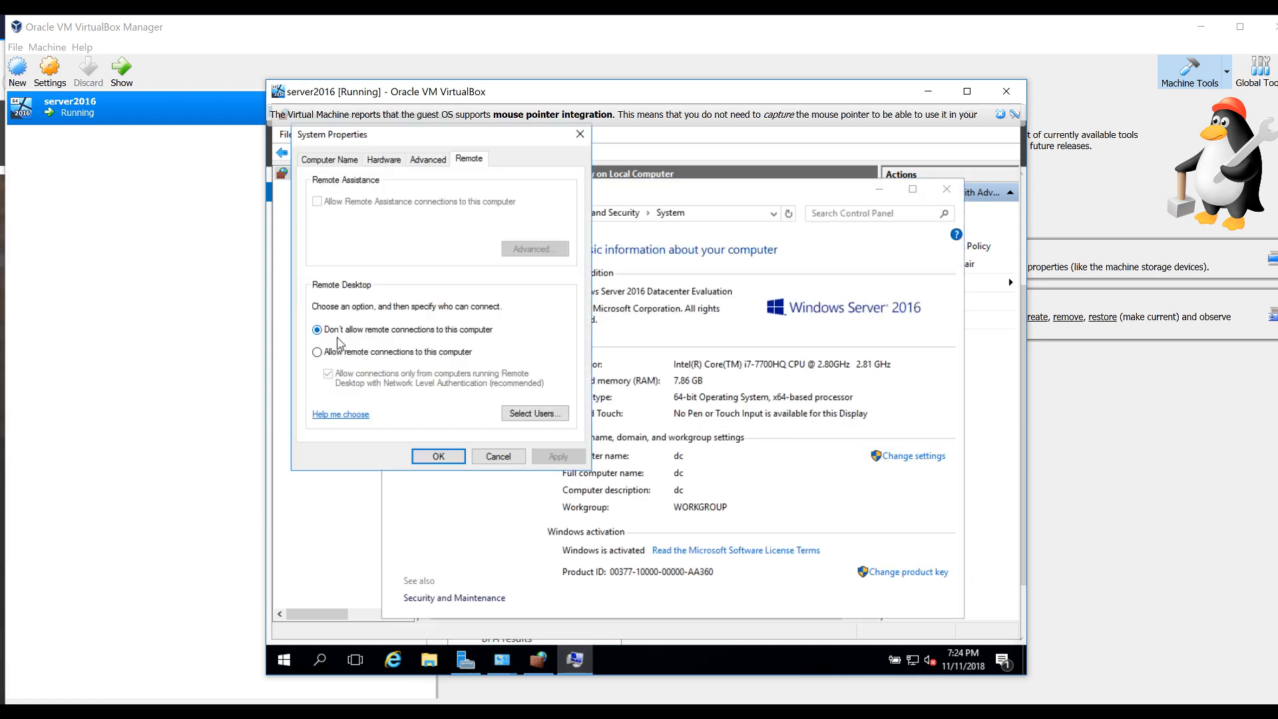
{"action": "left_click", "coordinate": [336, 351]}
{"action": "left_click", "coordinate": [457, 301]}
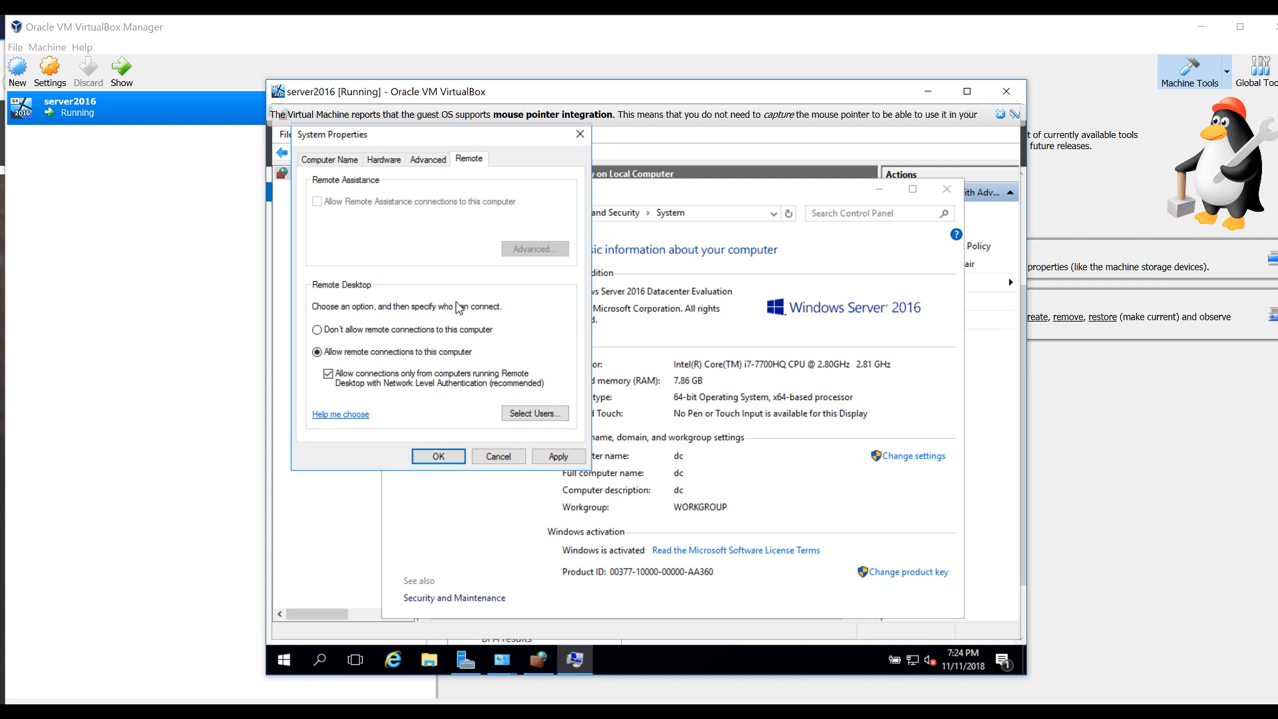
{"action": "left_click", "coordinate": [552, 458]}
{"action": "left_click", "coordinate": [453, 458]}
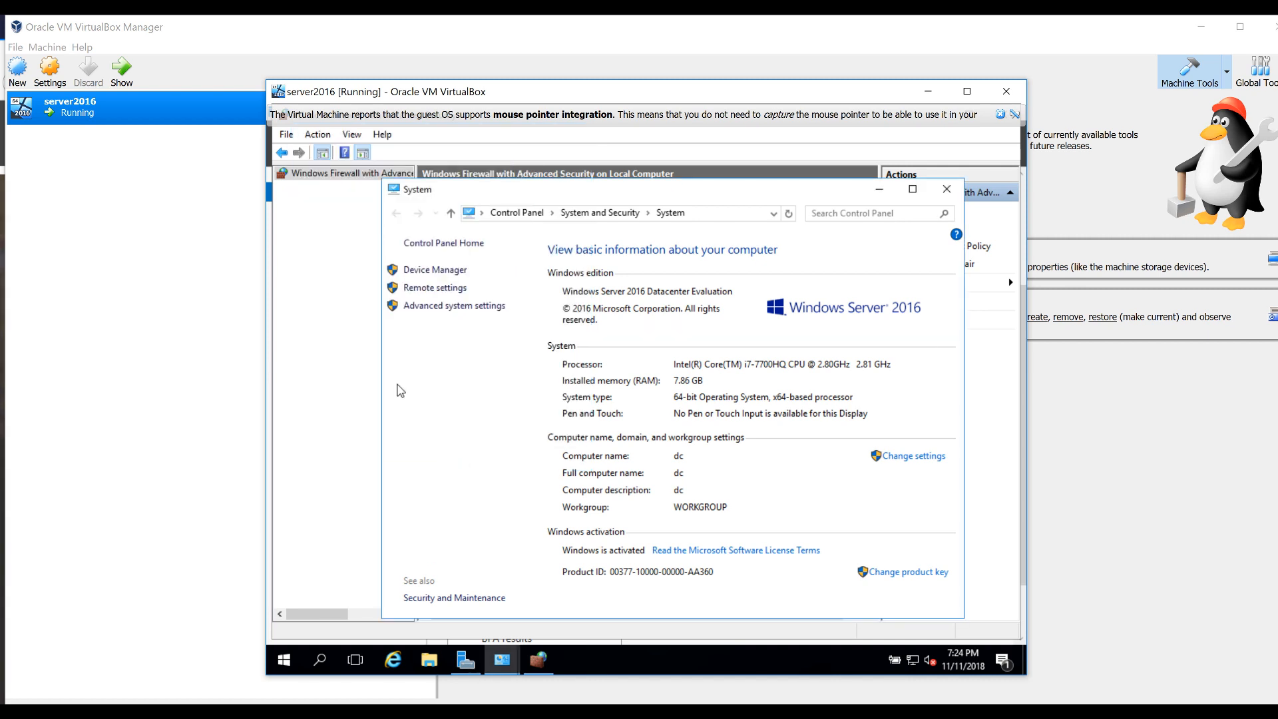
{"action": "left_click", "coordinate": [951, 190]}
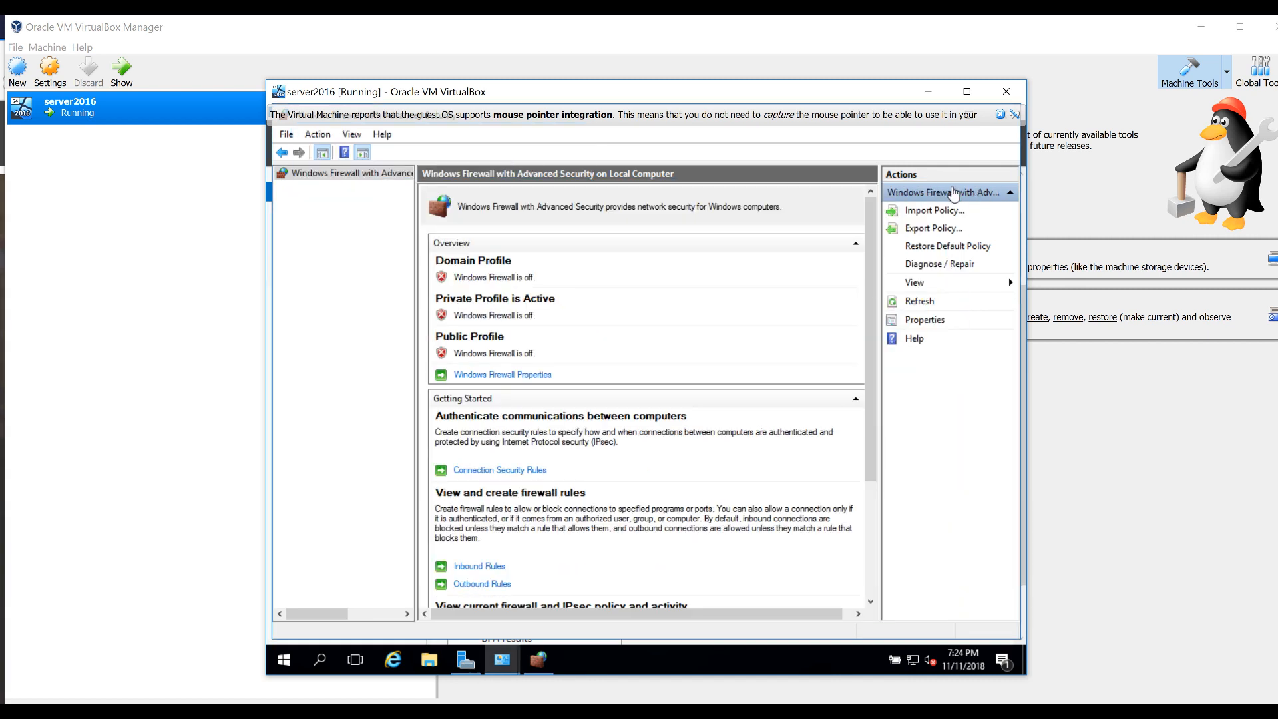
{"action": "left_click", "coordinate": [319, 660]}
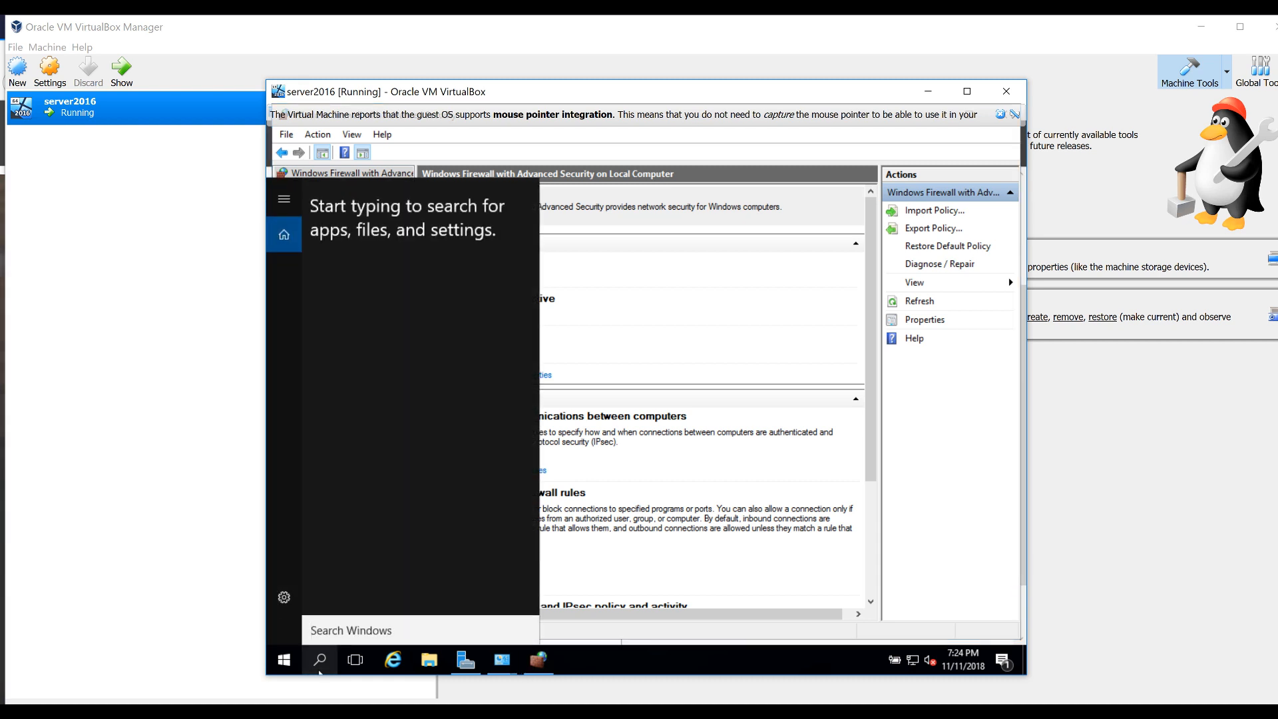
Run ipconfig in an administrator cmd on the VM, showing IPv4 192.168.1.253
{"action": "type", "text": "cmd"}
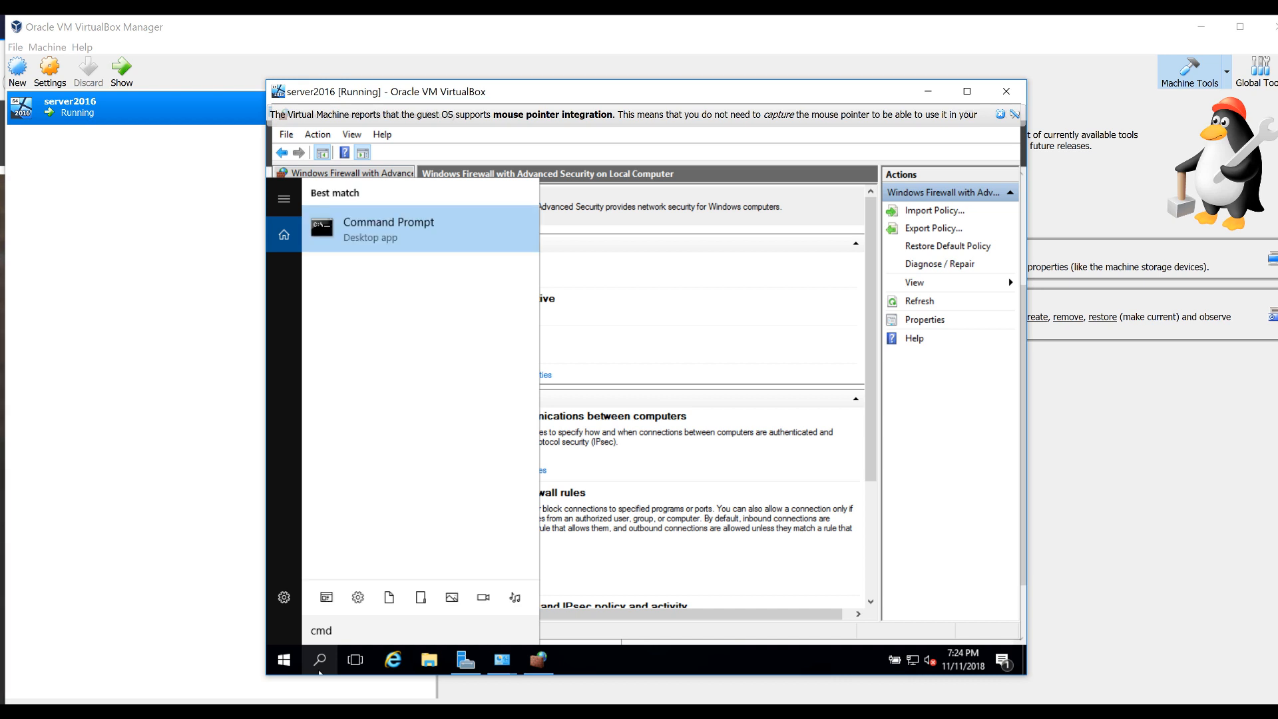
{"action": "key", "text": "Return"}
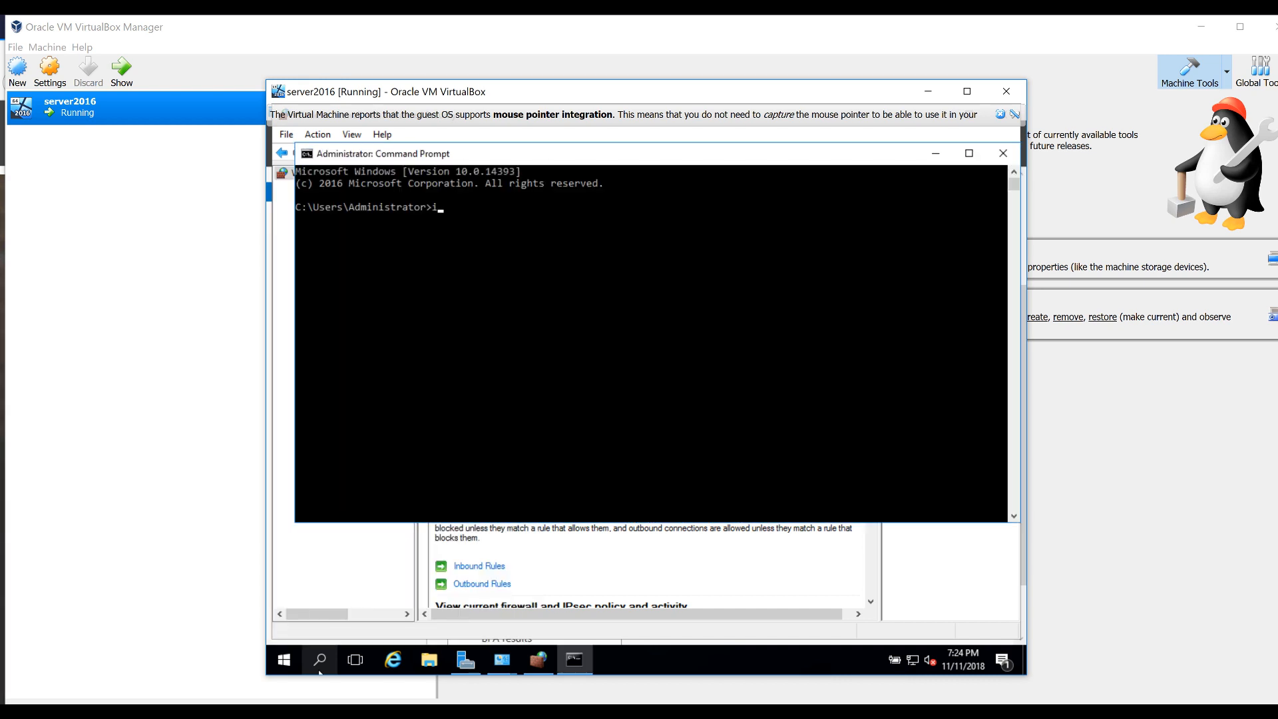
{"action": "type", "text": "ipconfig"}
{"action": "key", "text": "Return"}
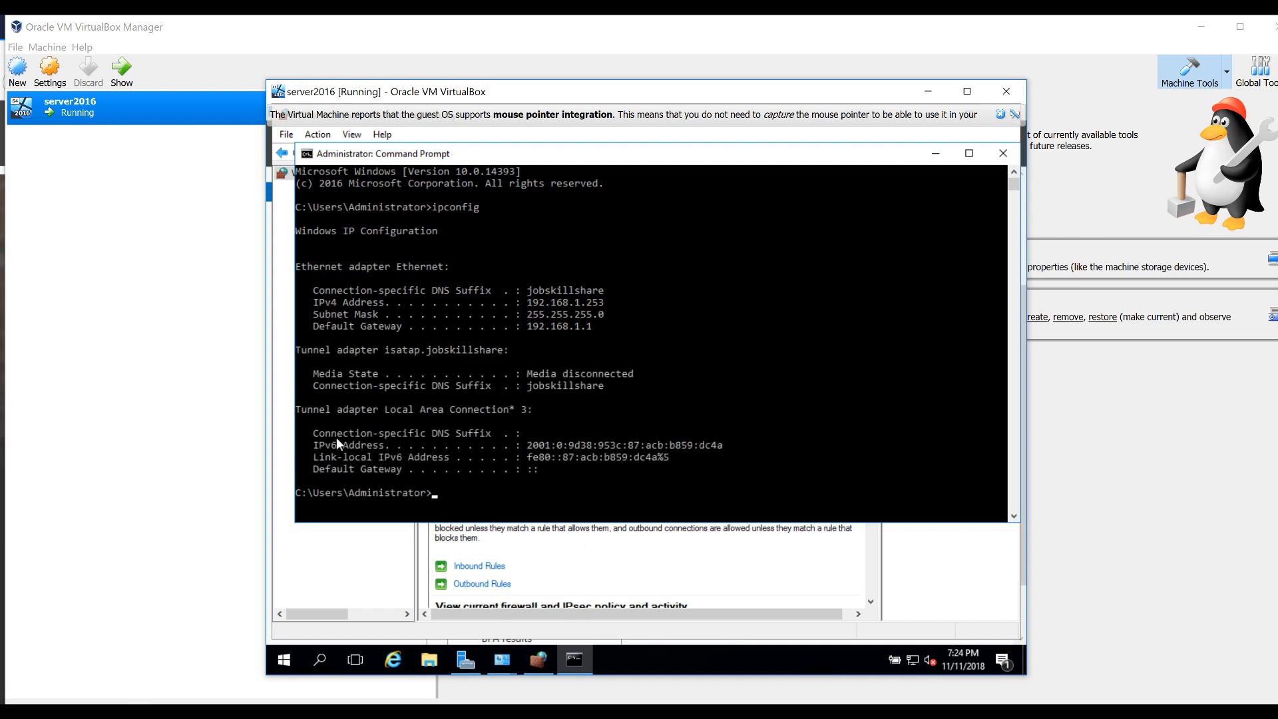
{"action": "key", "text": "super"}
Open a command prompt on the host and run ping dc
{"action": "type", "text": "cmd"}
{"action": "key", "text": "Return"}
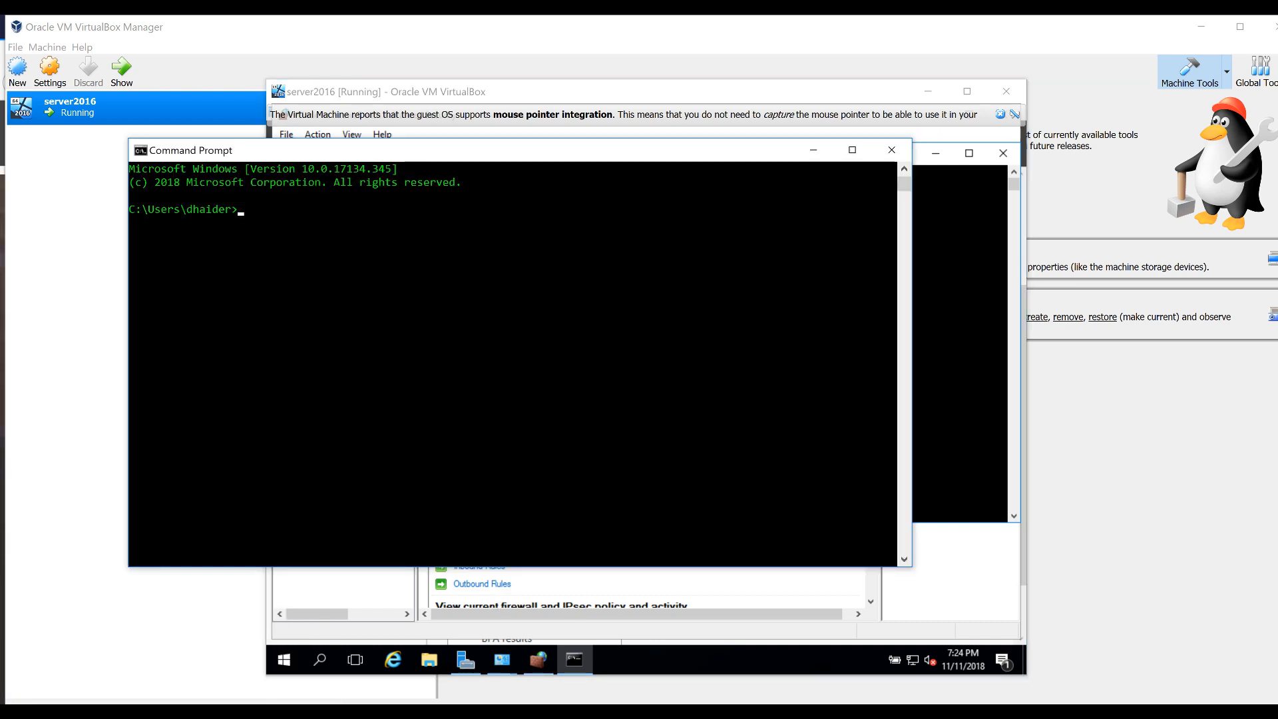
{"action": "type", "text": "ipco"}
{"action": "key", "text": "BackSpace"}
{"action": "key", "text": "BackSpace"}
{"action": "key", "text": "BackSpace"}
{"action": "key", "text": "BackSpace"}
{"action": "key", "text": "BackSpace"}
{"action": "key", "text": "BackSpace"}
{"action": "key", "text": "BackSpace"}
{"action": "key", "text": "BackSpace"}
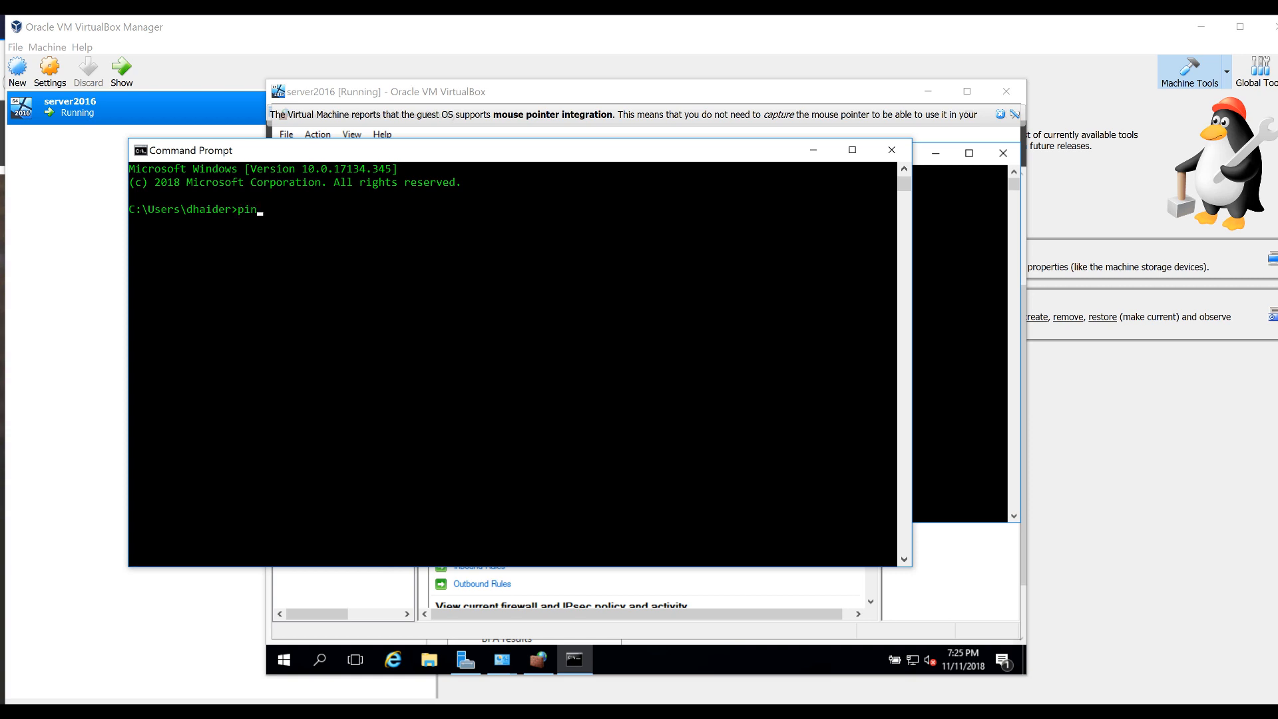
{"action": "type", "text": "ping dc"}
{"action": "key", "text": "Return"}
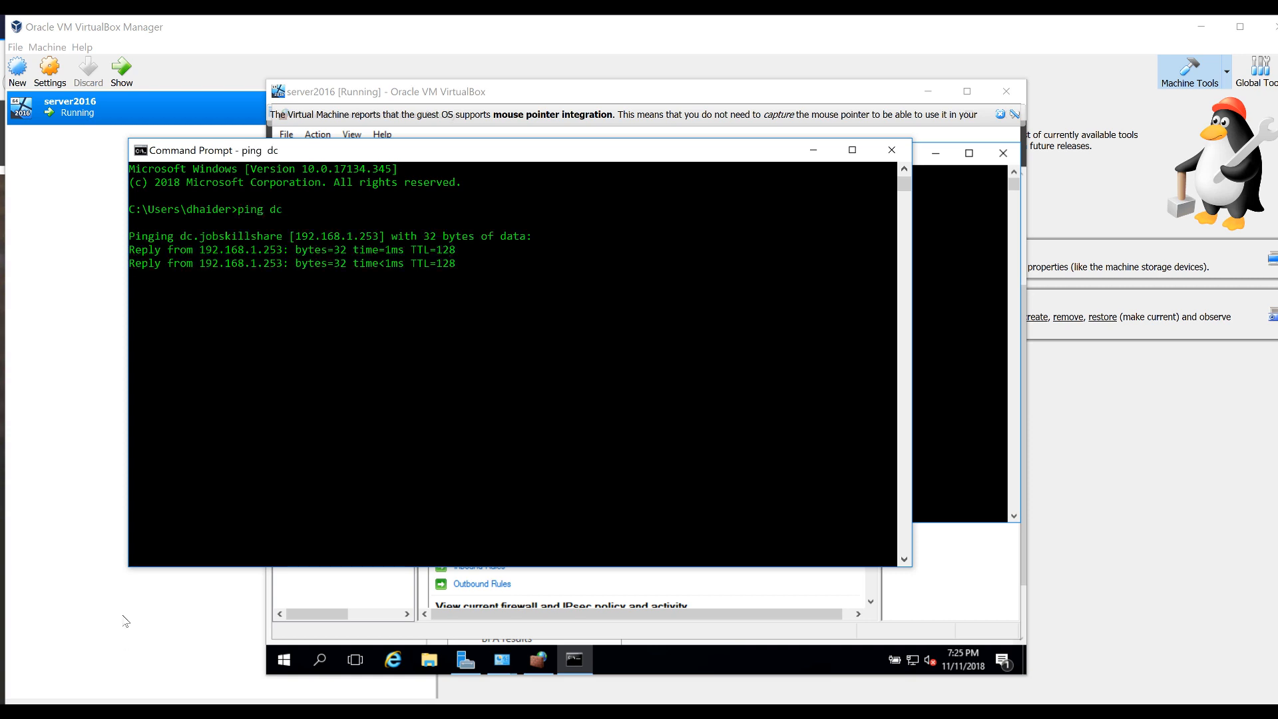
Ping 192.168.1.253 from the host console, then minimize it
{"action": "left_click_drag", "start_coordinate": [364, 160], "coordinate": [317, 358]}
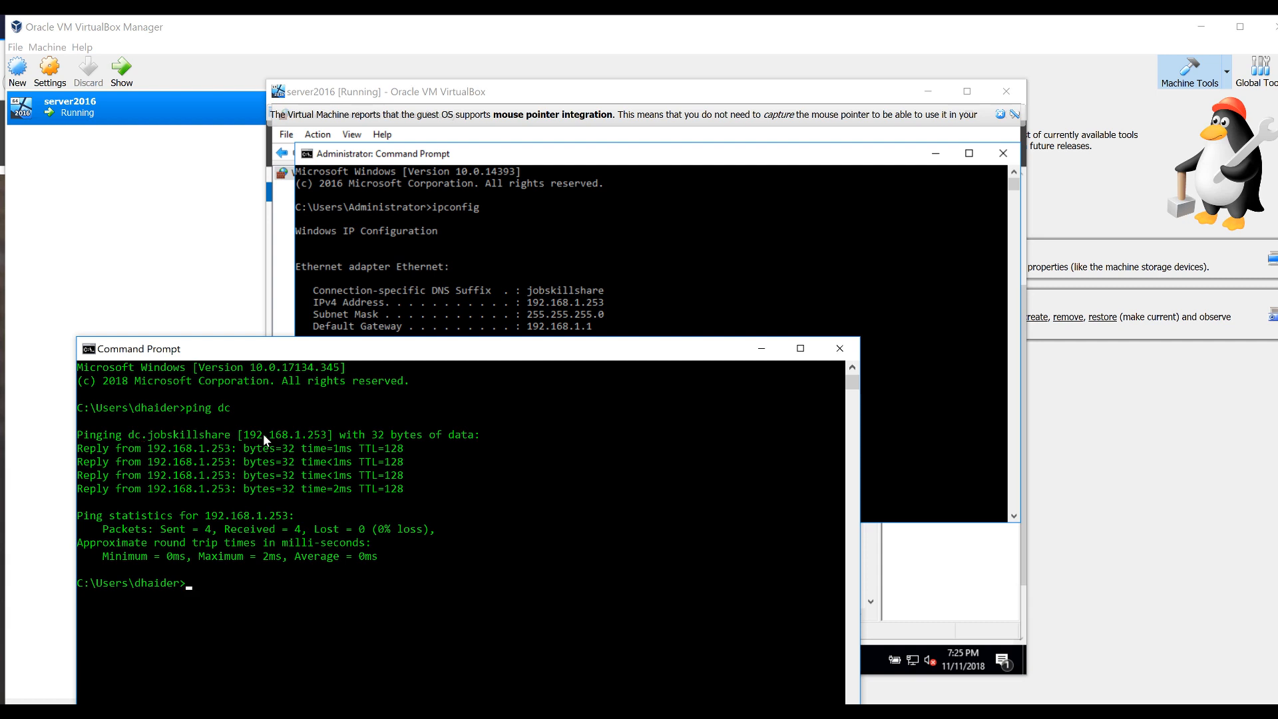
{"action": "left_click_drag", "start_coordinate": [352, 351], "coordinate": [427, 394]}
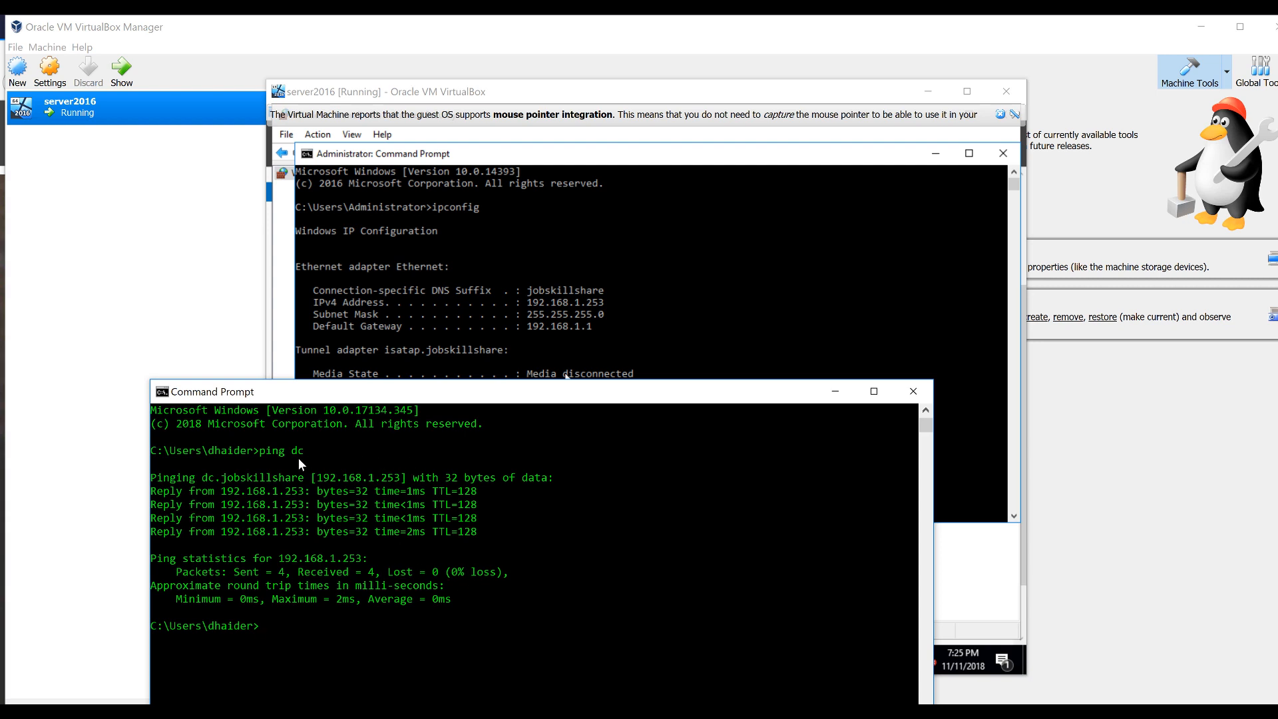
{"action": "left_click_drag", "start_coordinate": [234, 393], "coordinate": [169, 407]}
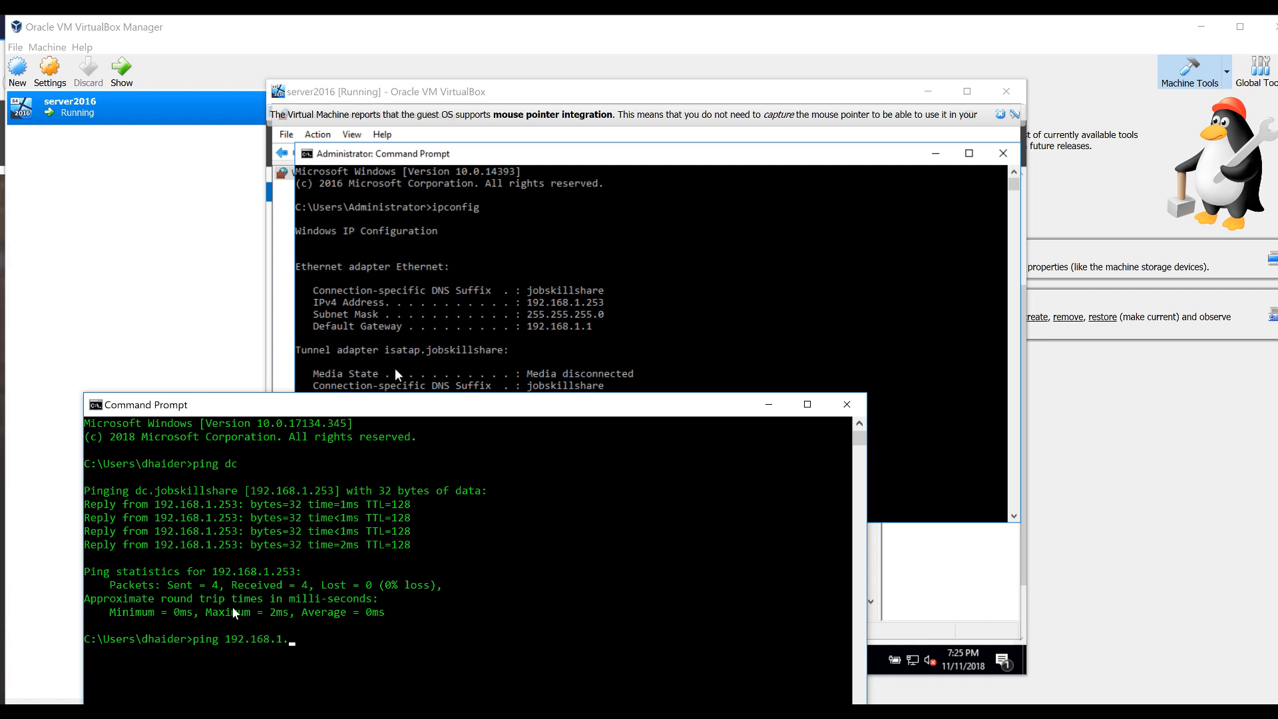
{"action": "type", "text": "253"}
{"action": "key", "text": "Return"}
{"action": "left_click_drag", "start_coordinate": [469, 404], "coordinate": [496, 277]}
{"action": "left_click_drag", "start_coordinate": [674, 285], "coordinate": [652, 345]}
{"action": "left_click_drag", "start_coordinate": [772, 337], "coordinate": [780, 363]}
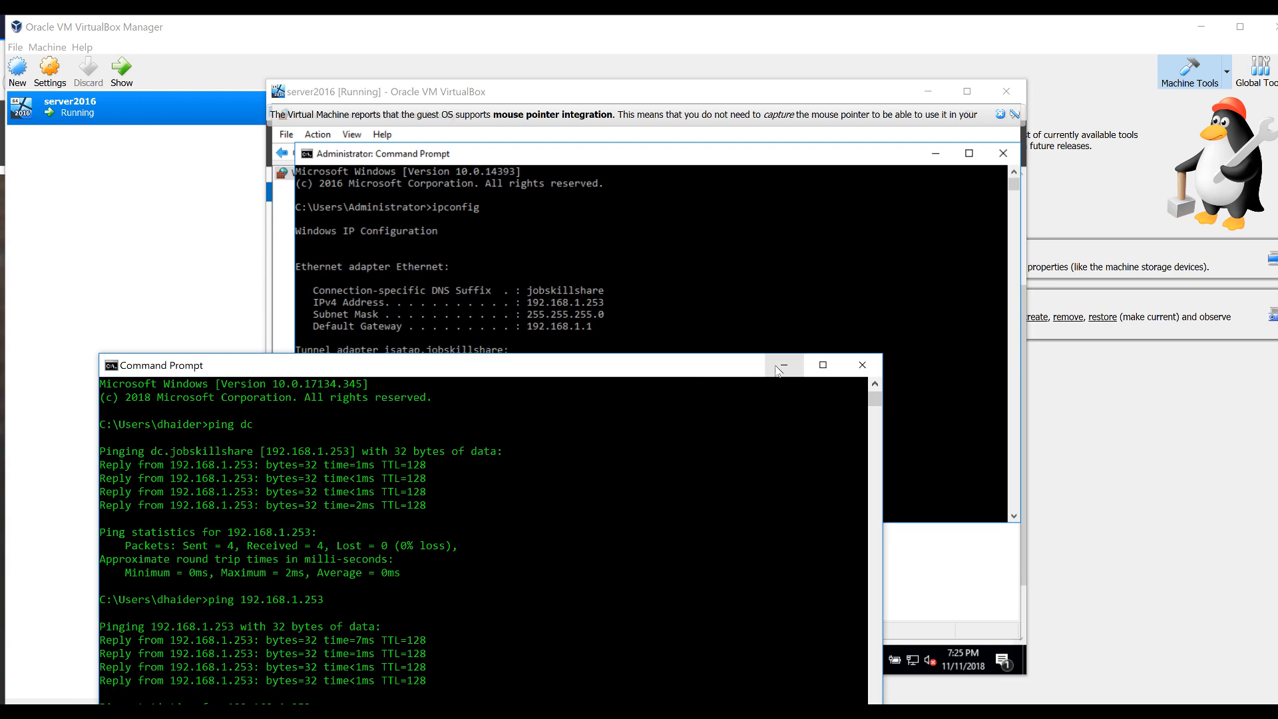
{"action": "left_click", "coordinate": [782, 362]}
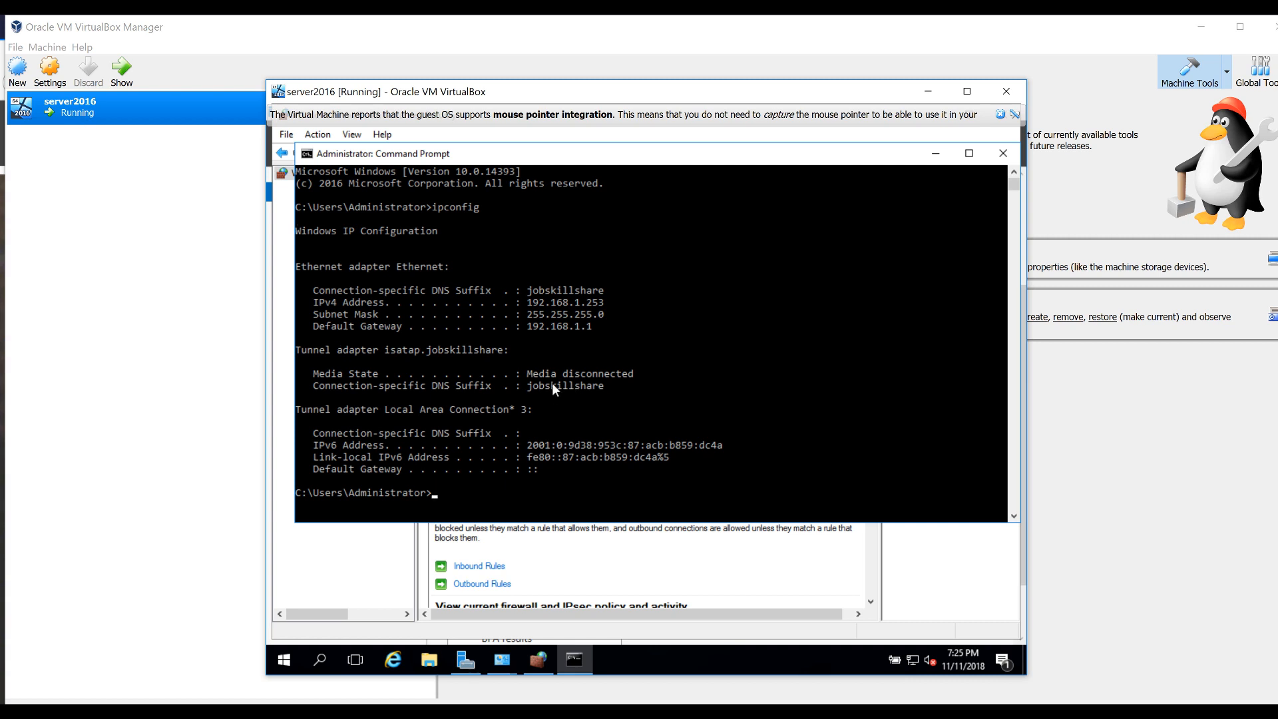
Close the VM's cmd and start Add Roles and Features targeting server dc
{"action": "left_click", "coordinate": [995, 156]}
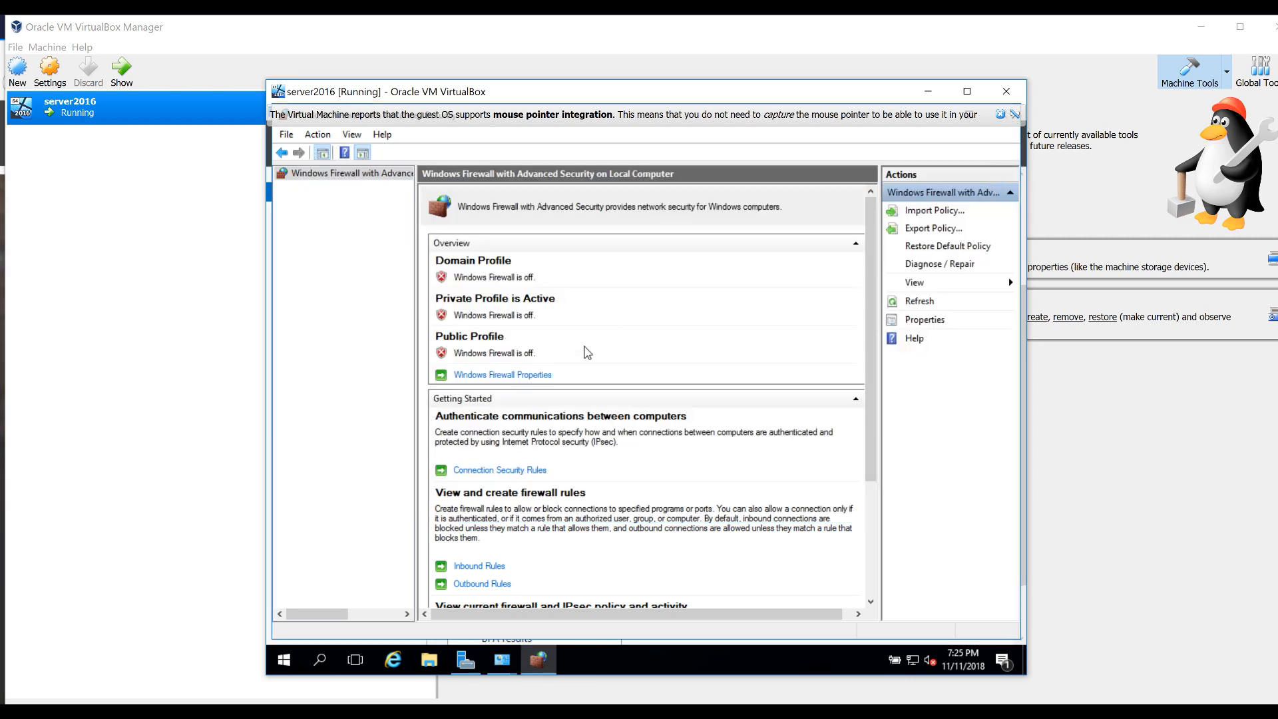
{"action": "left_click", "coordinate": [465, 658]}
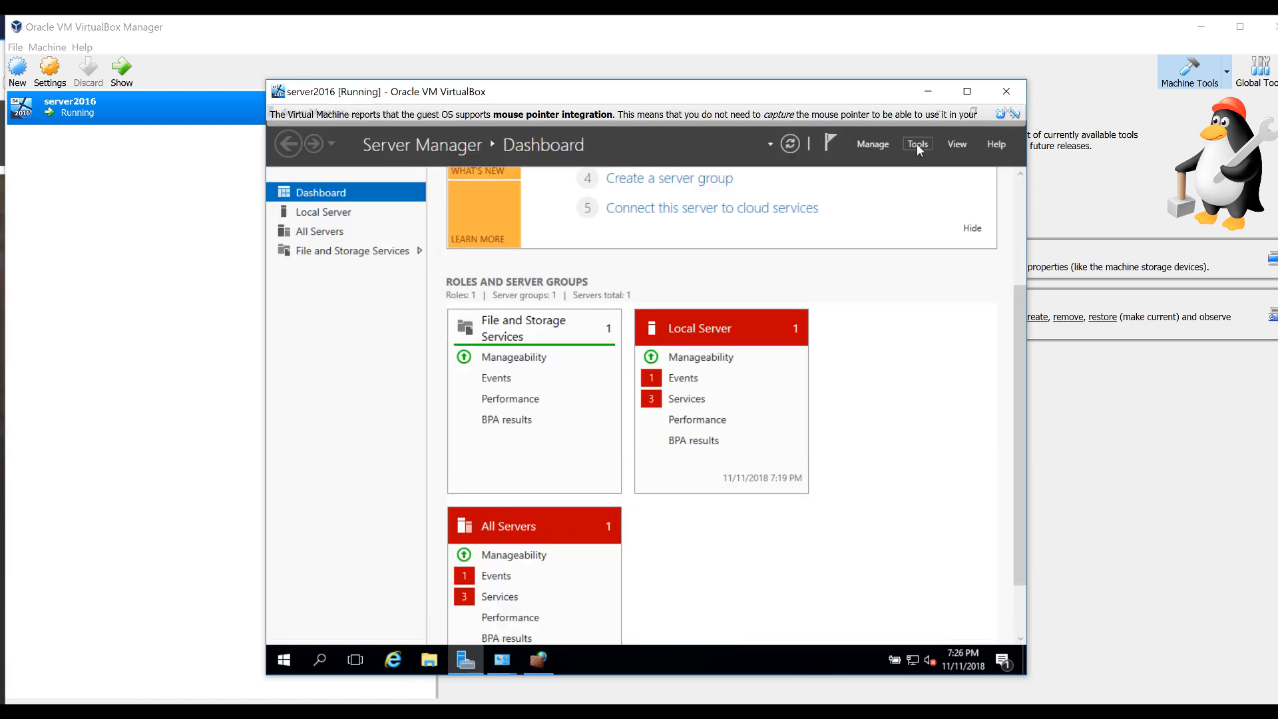
{"action": "left_click", "coordinate": [873, 146]}
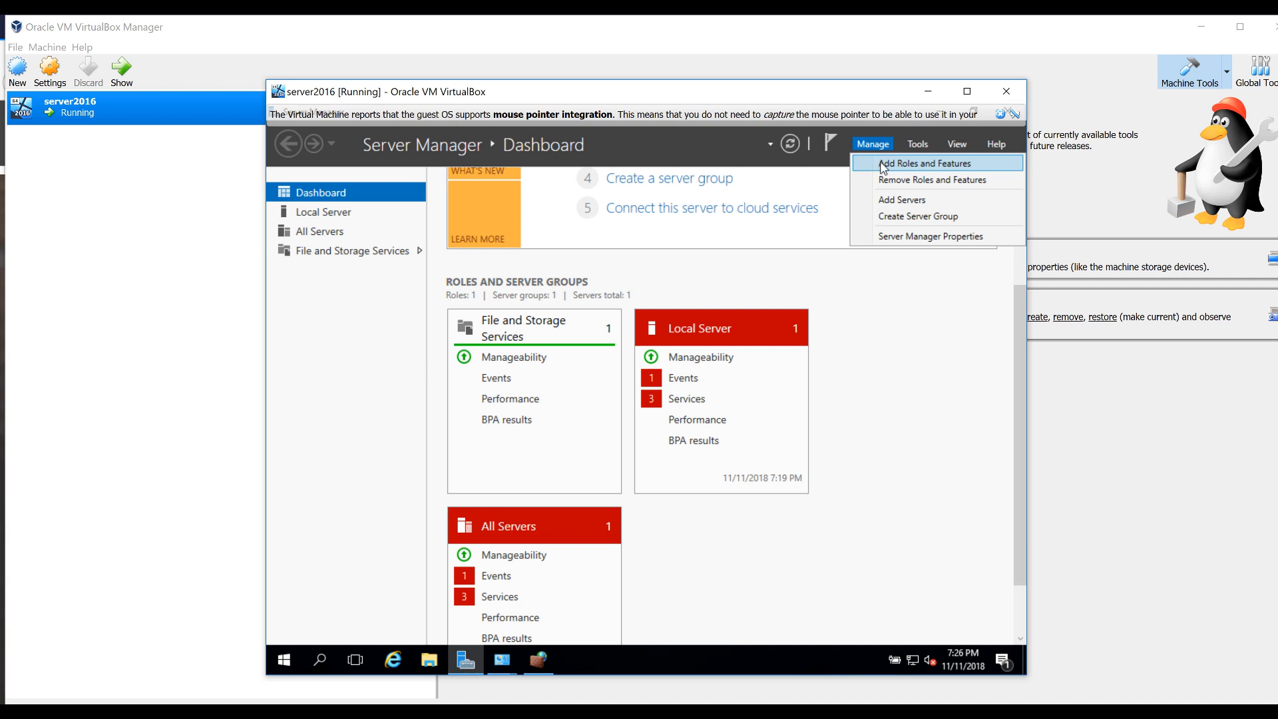
{"action": "left_click", "coordinate": [883, 164]}
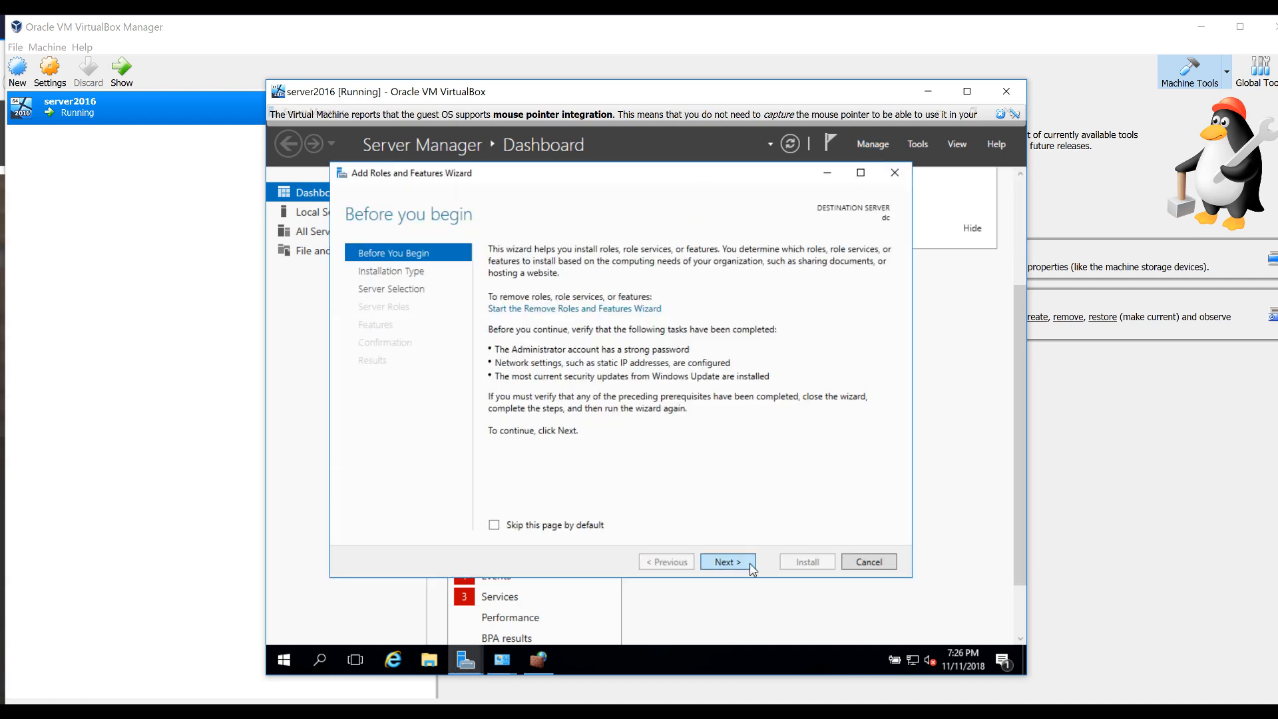
{"action": "left_click", "coordinate": [726, 561]}
{"action": "left_click", "coordinate": [727, 562]}
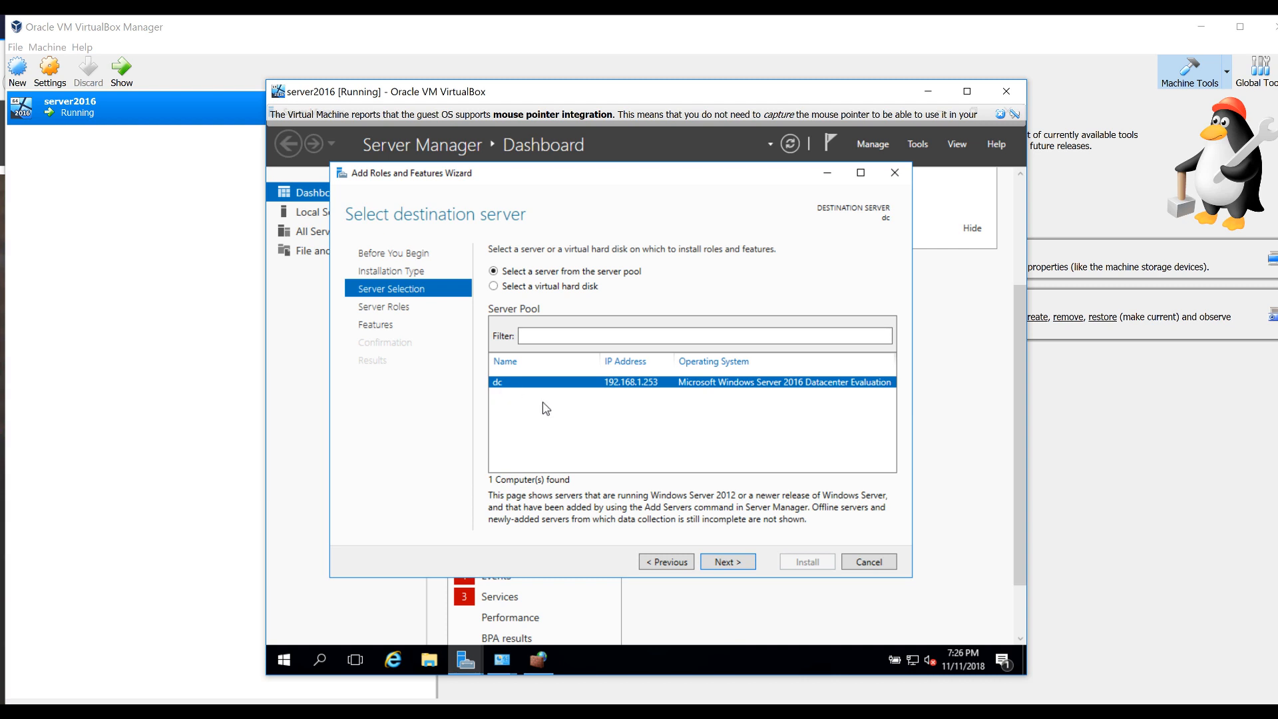
{"action": "left_click", "coordinate": [724, 564]}
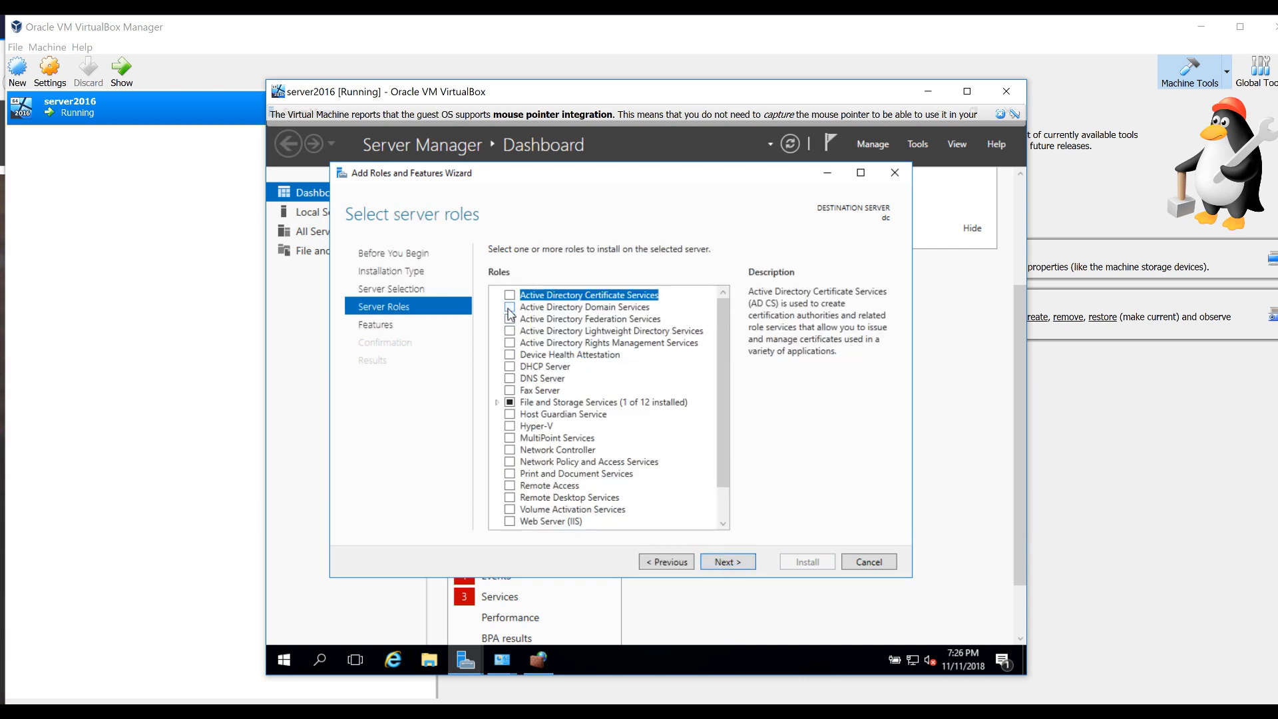
Select Active Directory Domain Services with its required features and begin installation
{"action": "left_click", "coordinate": [509, 308]}
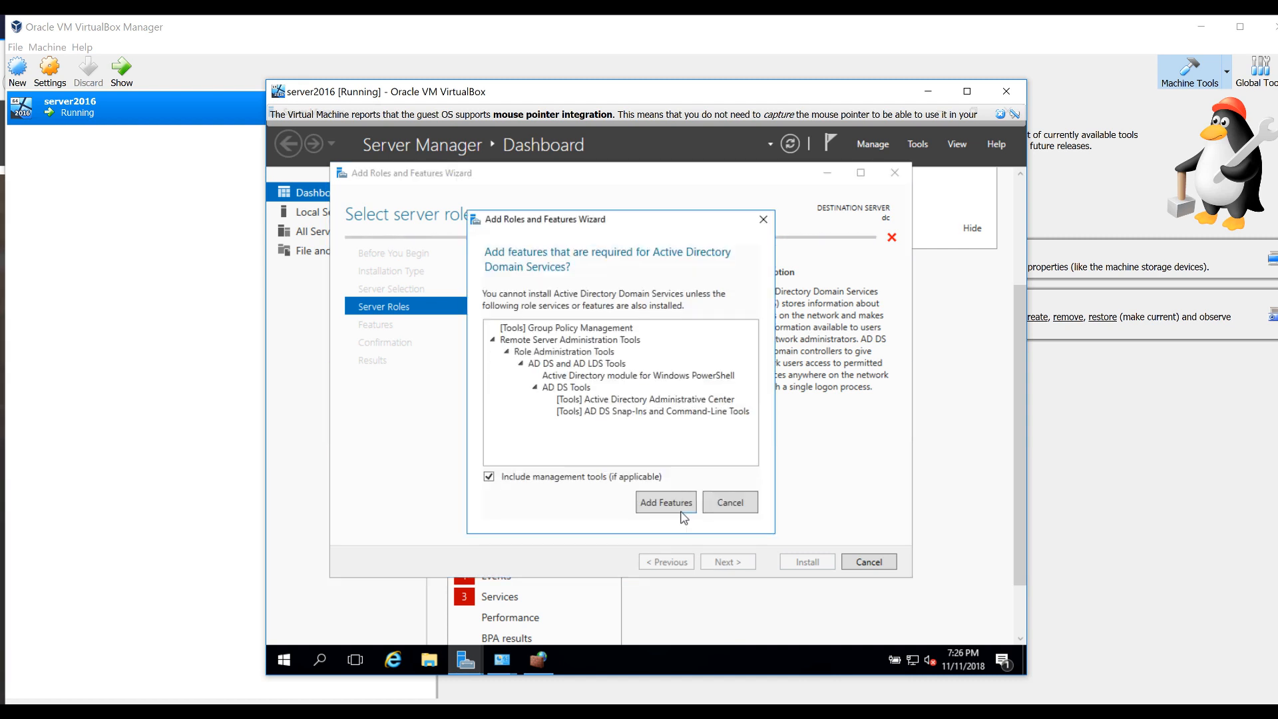
{"action": "left_click", "coordinate": [671, 505]}
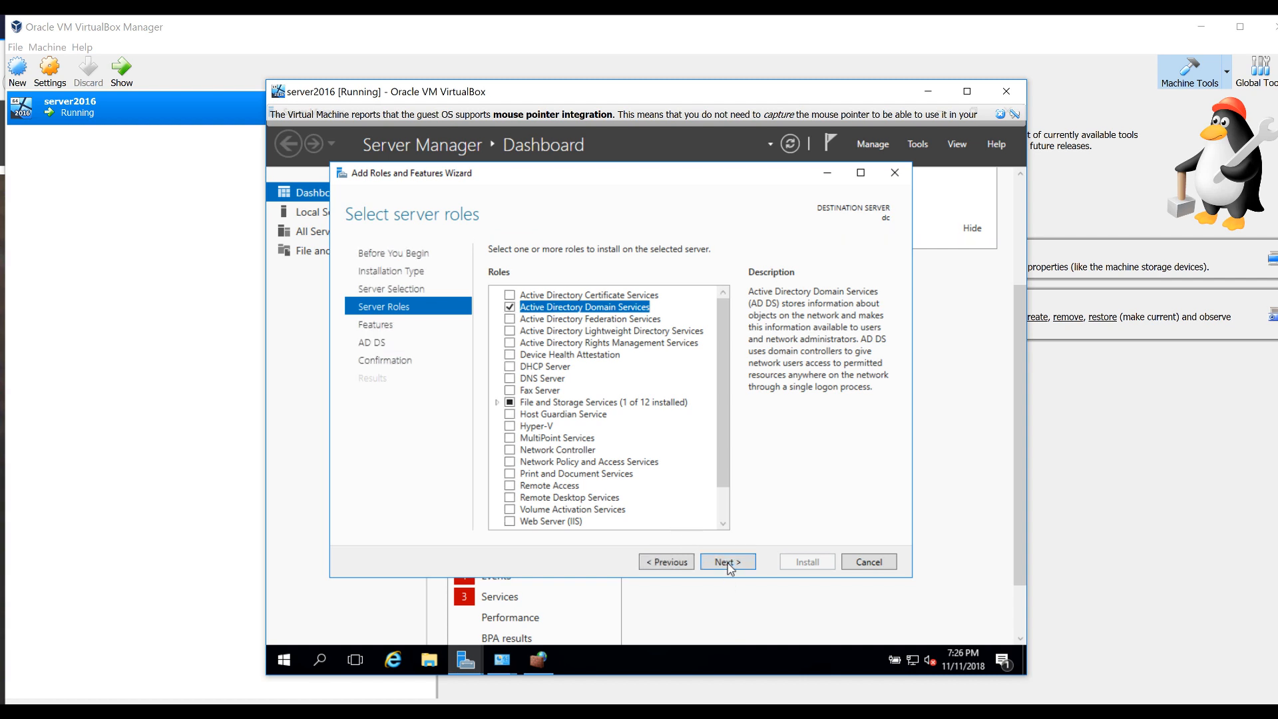
{"action": "left_click", "coordinate": [729, 563]}
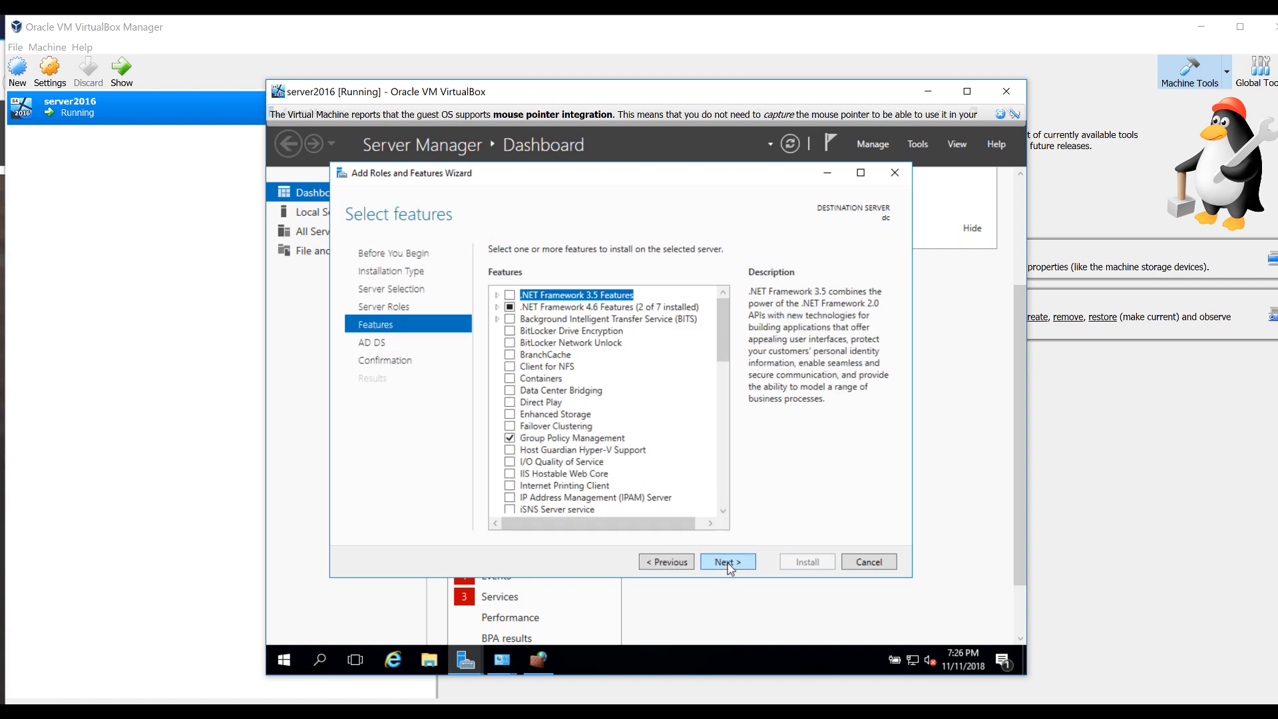
{"action": "left_click", "coordinate": [729, 563]}
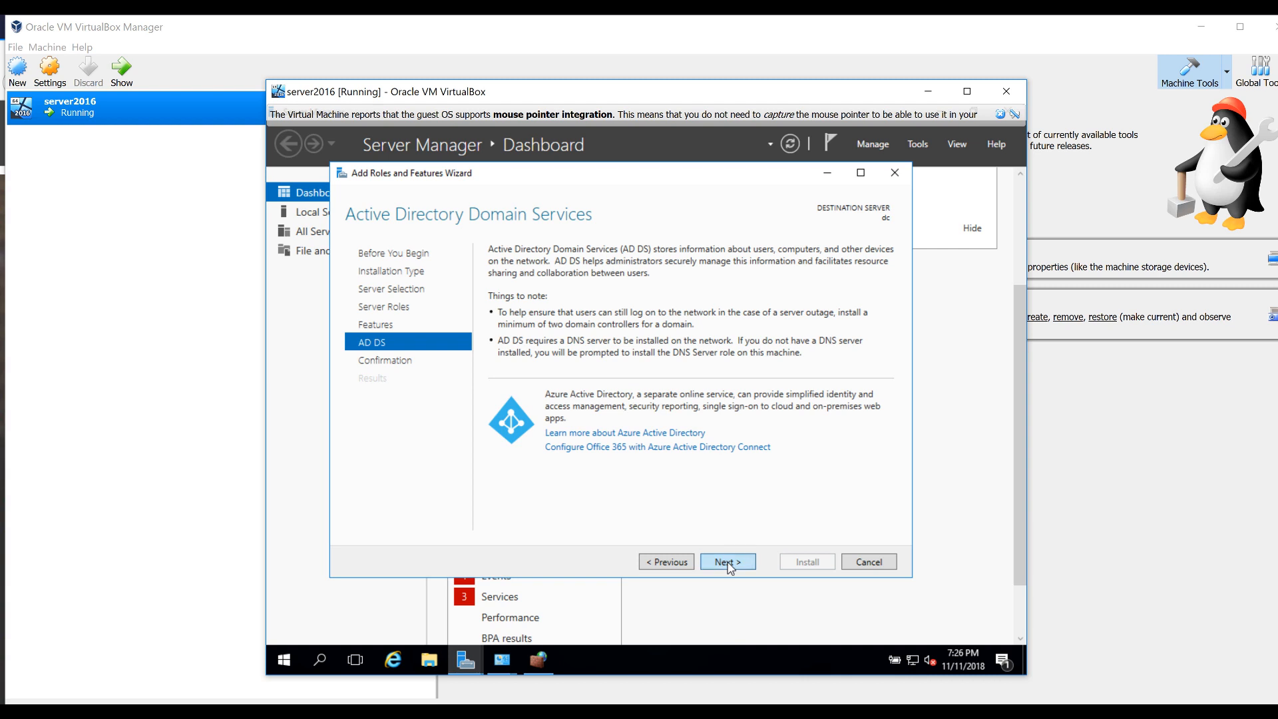
{"action": "left_click", "coordinate": [729, 563]}
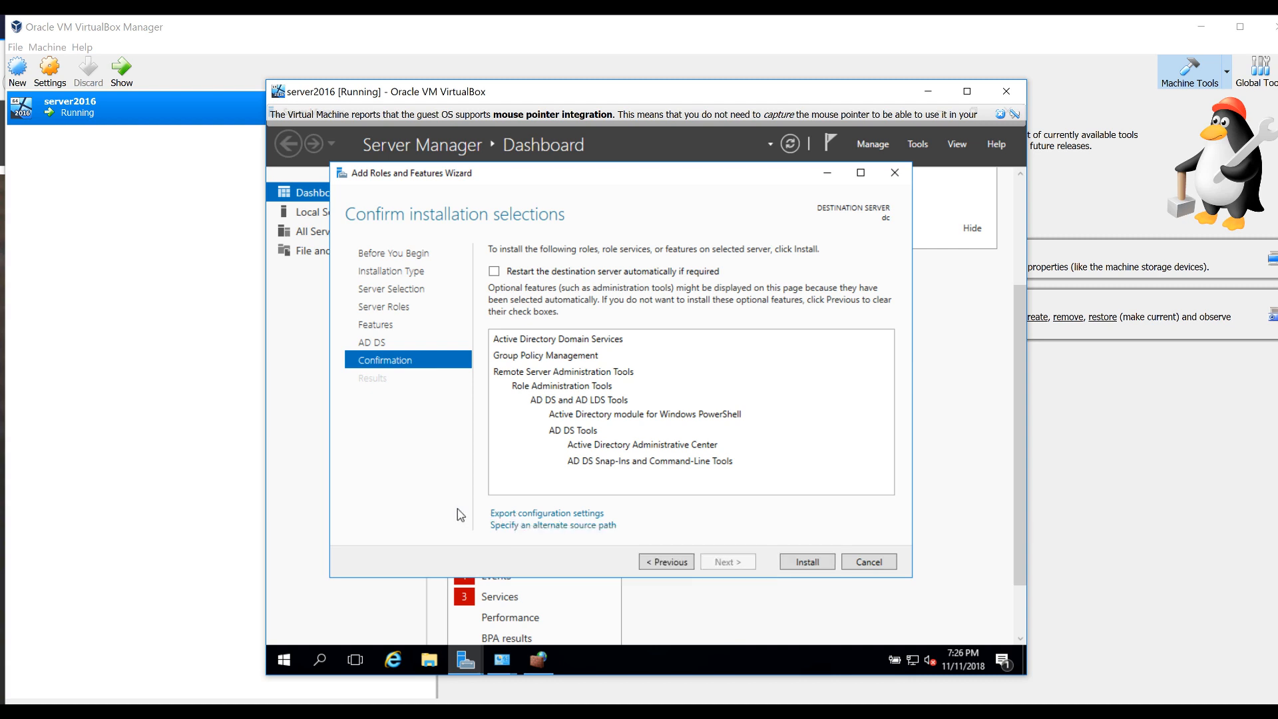
{"action": "left_click", "coordinate": [818, 564]}
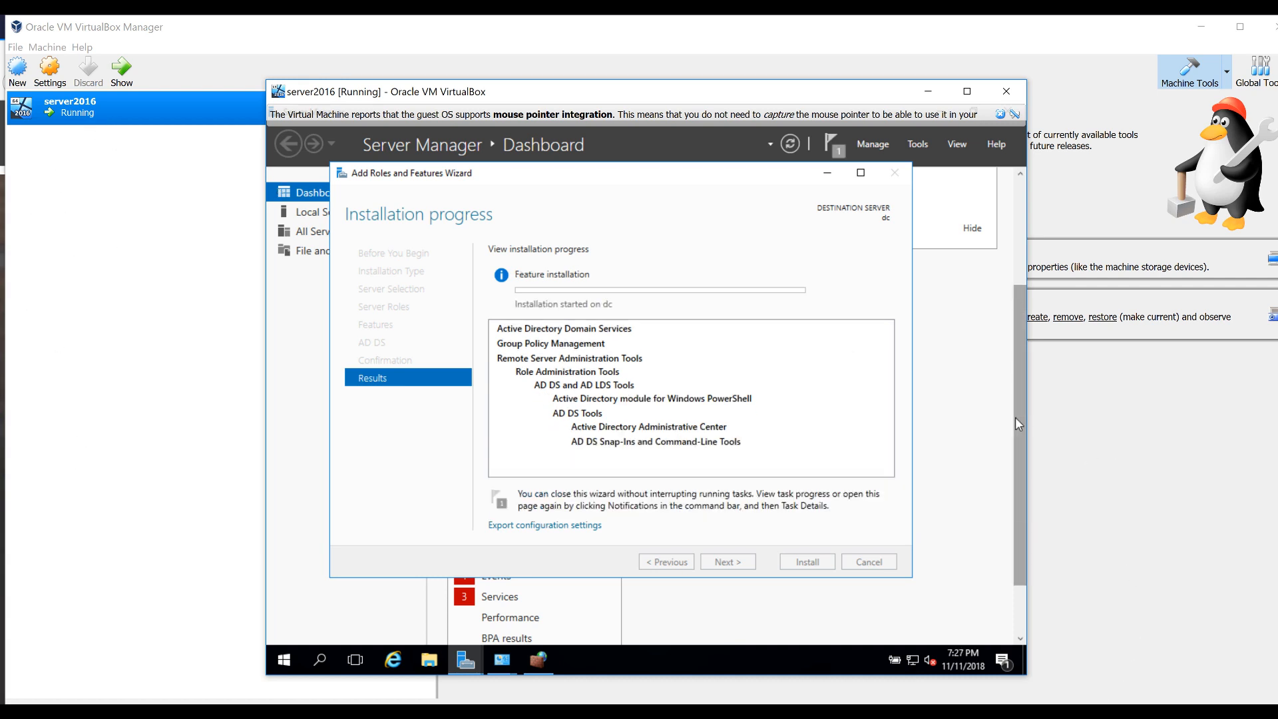
{"action": "left_click", "coordinate": [1146, 712]}
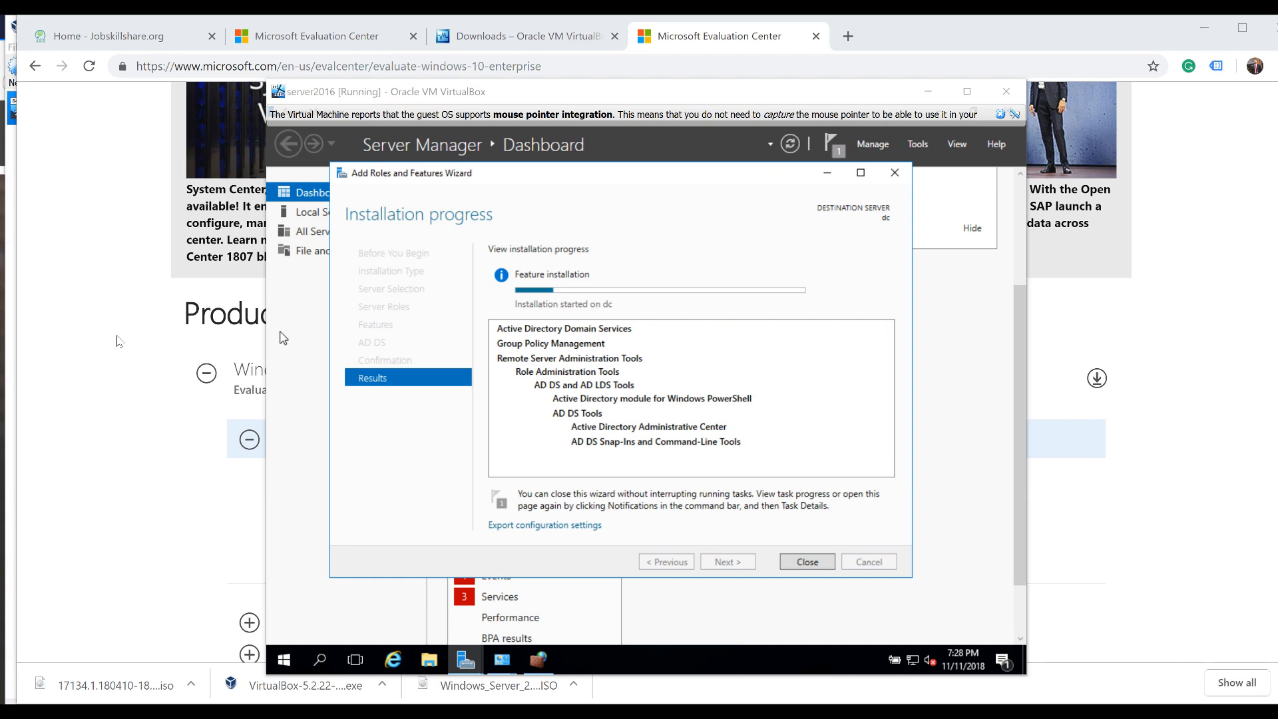
Check the Windows 10 Enterprise download page in Chrome, then return to VirtualBox Manager
{"action": "left_click", "coordinate": [119, 340]}
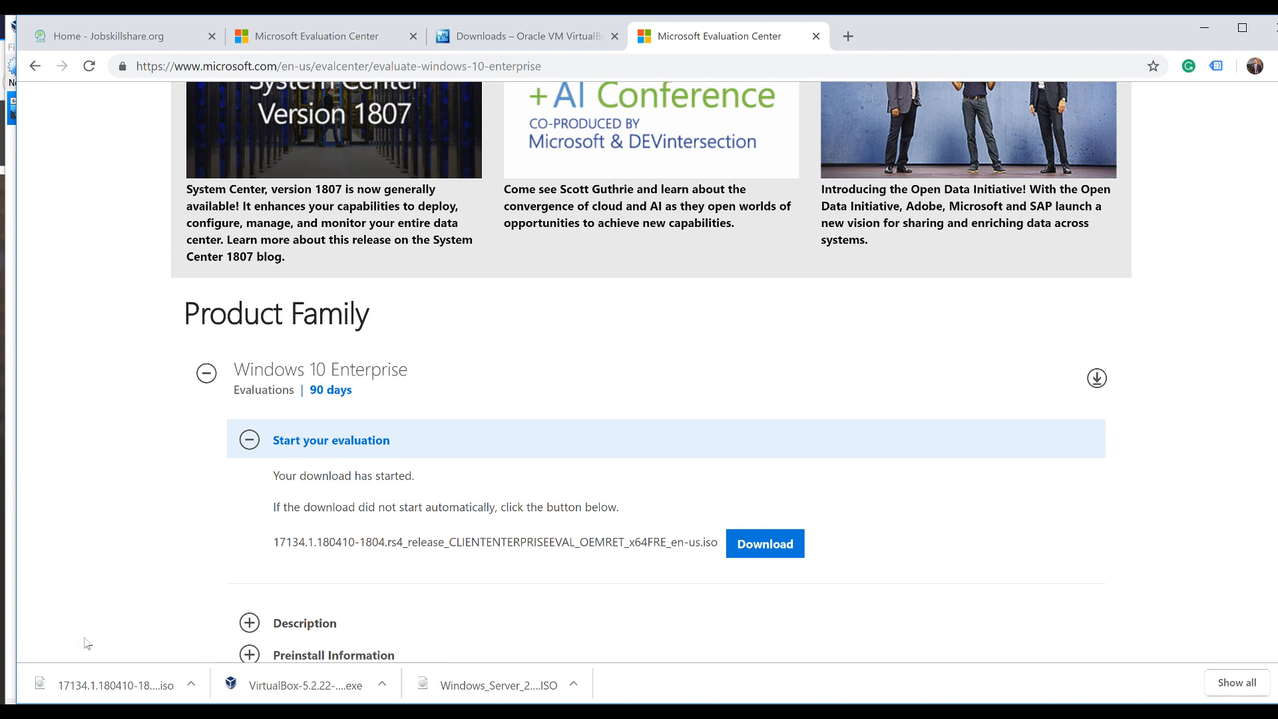
{"action": "left_click", "coordinate": [855, 713]}
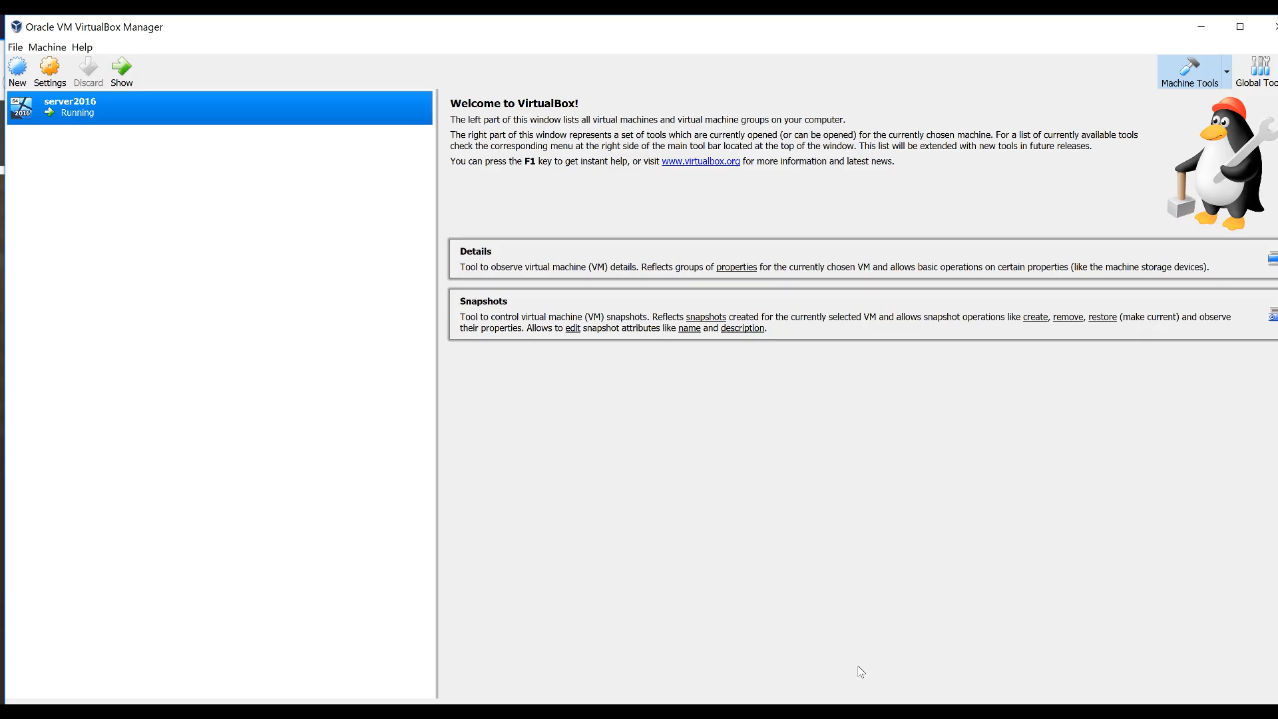
Start a new VM named 'windows 10' and raise its memory to 8192 MB
{"action": "left_click", "coordinate": [19, 74]}
{"action": "type", "text": "windo"}
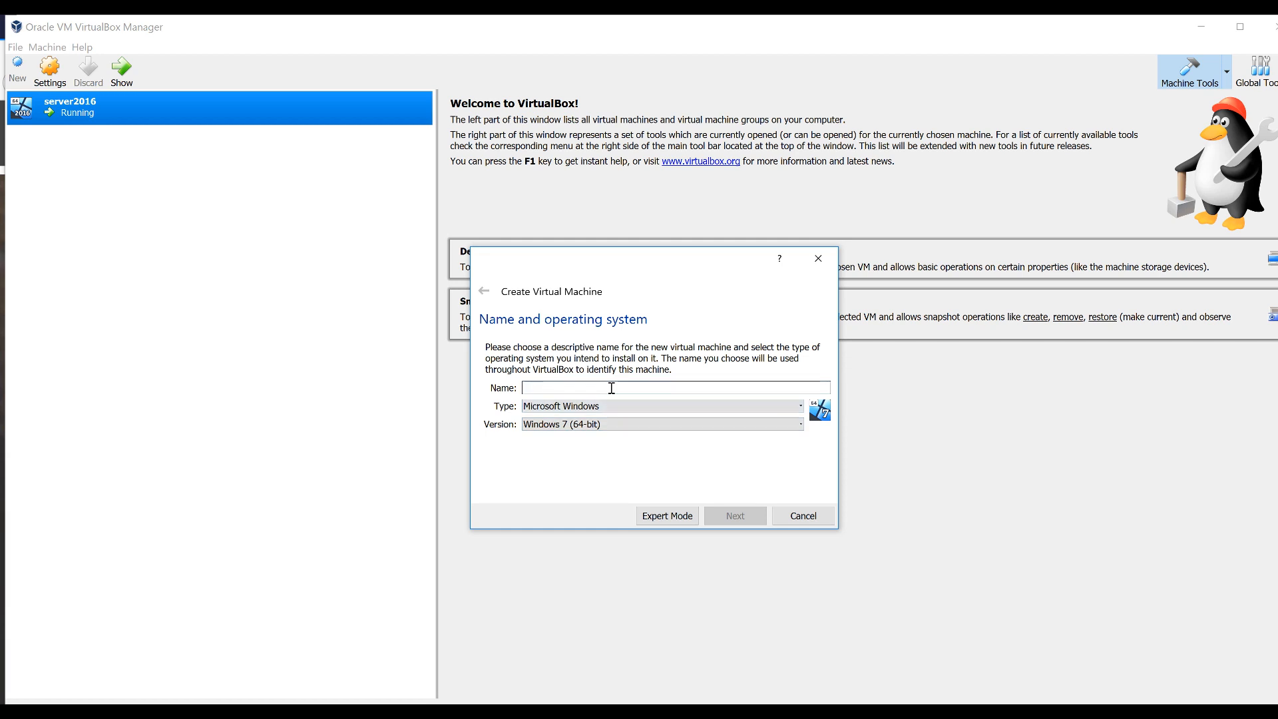
{"action": "type", "text": "ws 10"}
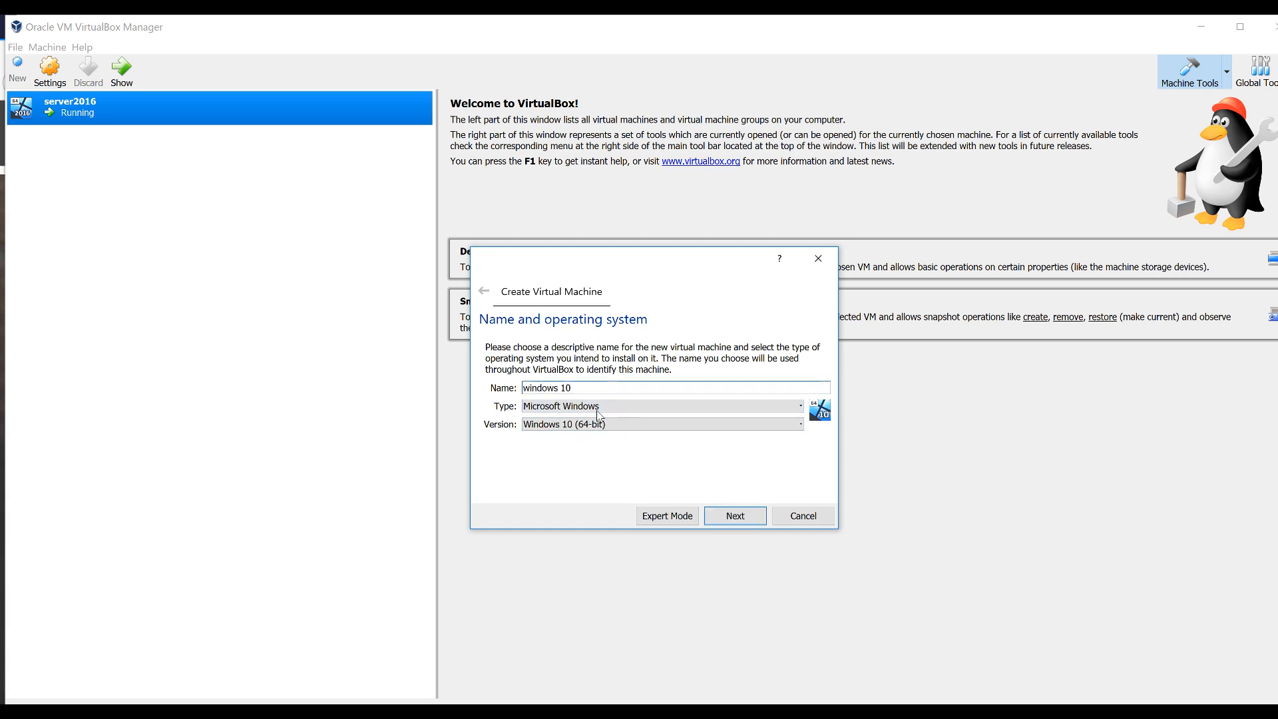
{"action": "left_click", "coordinate": [732, 515]}
{"action": "left_click_drag", "start_coordinate": [510, 393], "coordinate": [561, 400]}
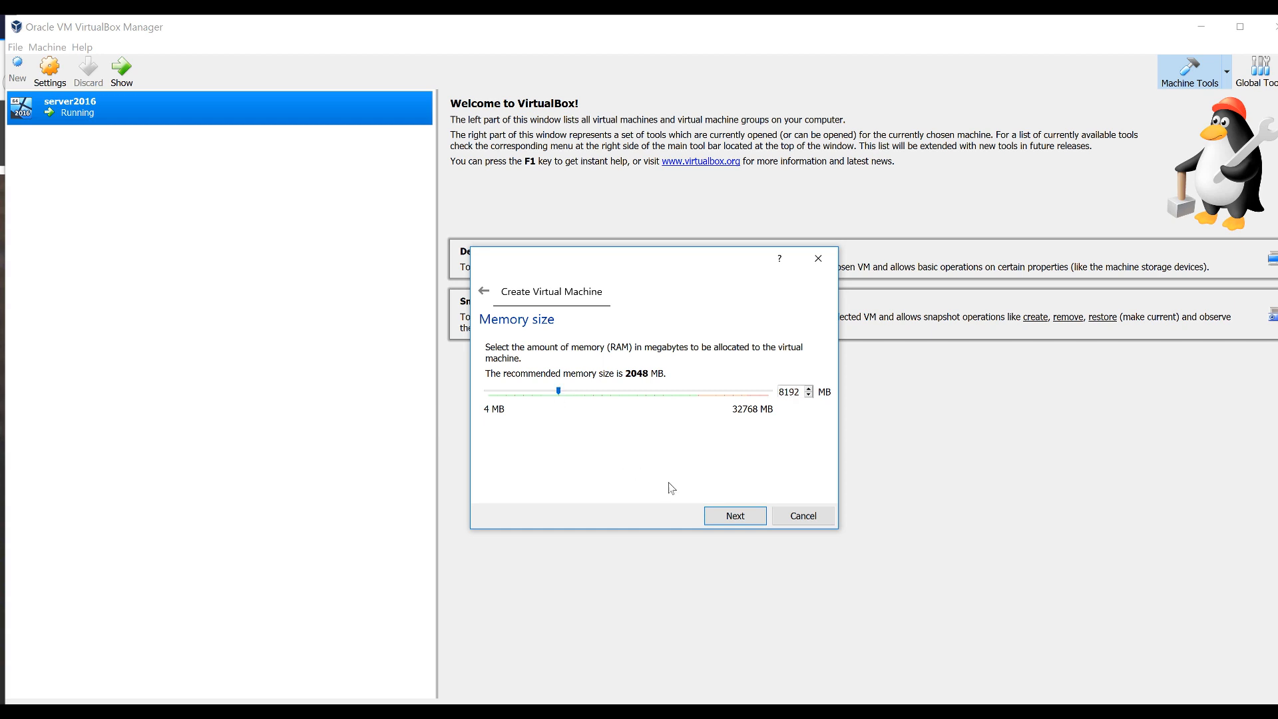
{"action": "left_click", "coordinate": [726, 522]}
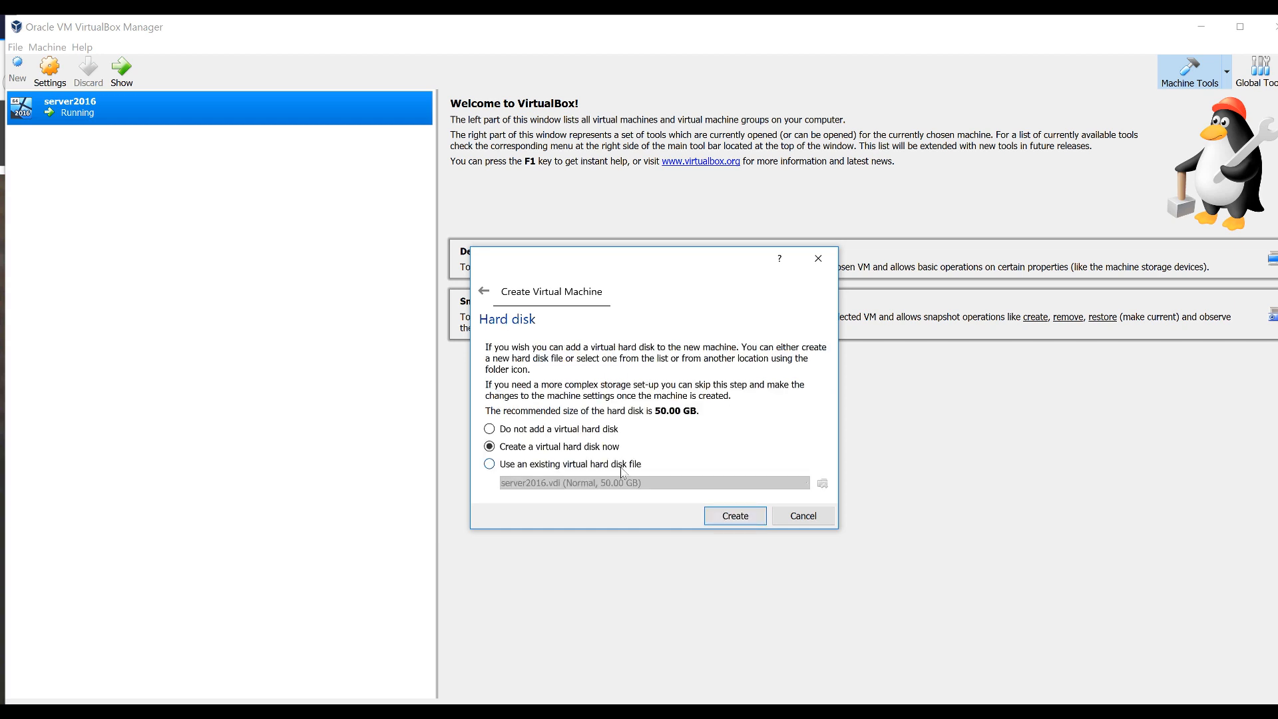
Give it a new dynamically allocated VDI hard disk and create the machine
{"action": "left_click", "coordinate": [729, 523]}
{"action": "left_click", "coordinate": [817, 535]}
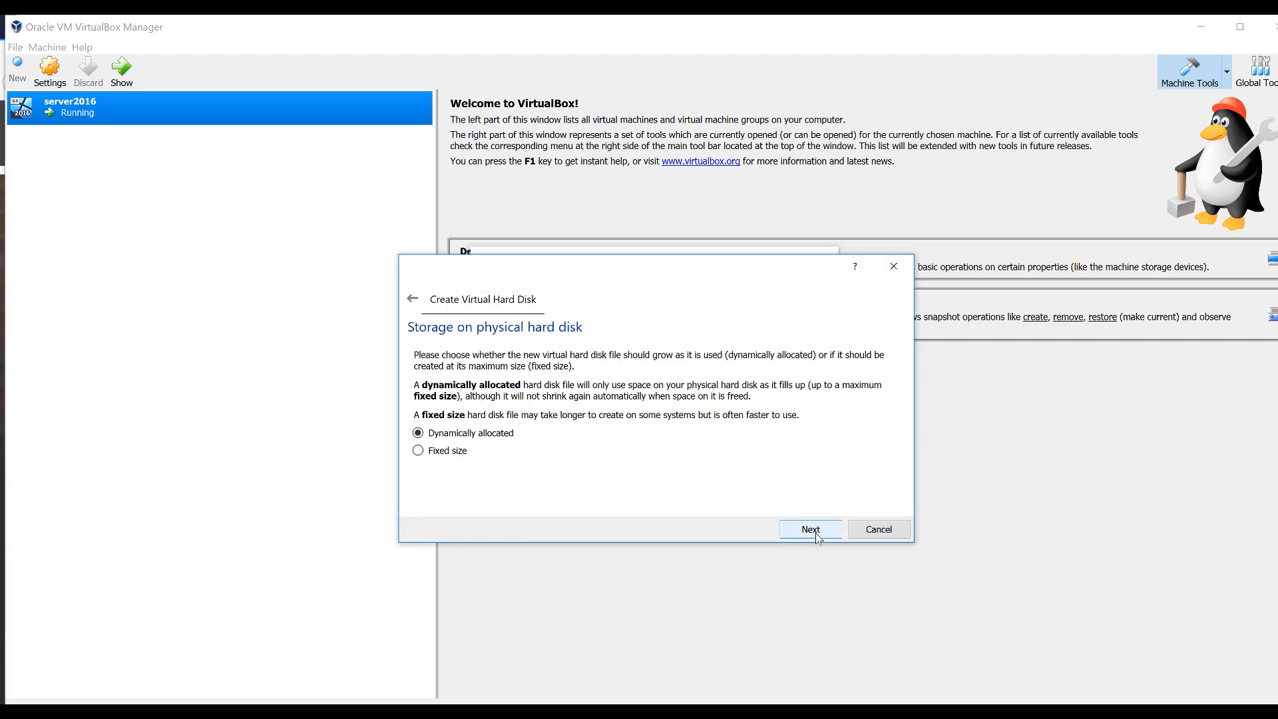
{"action": "left_click", "coordinate": [818, 537]}
{"action": "left_click", "coordinate": [818, 537]}
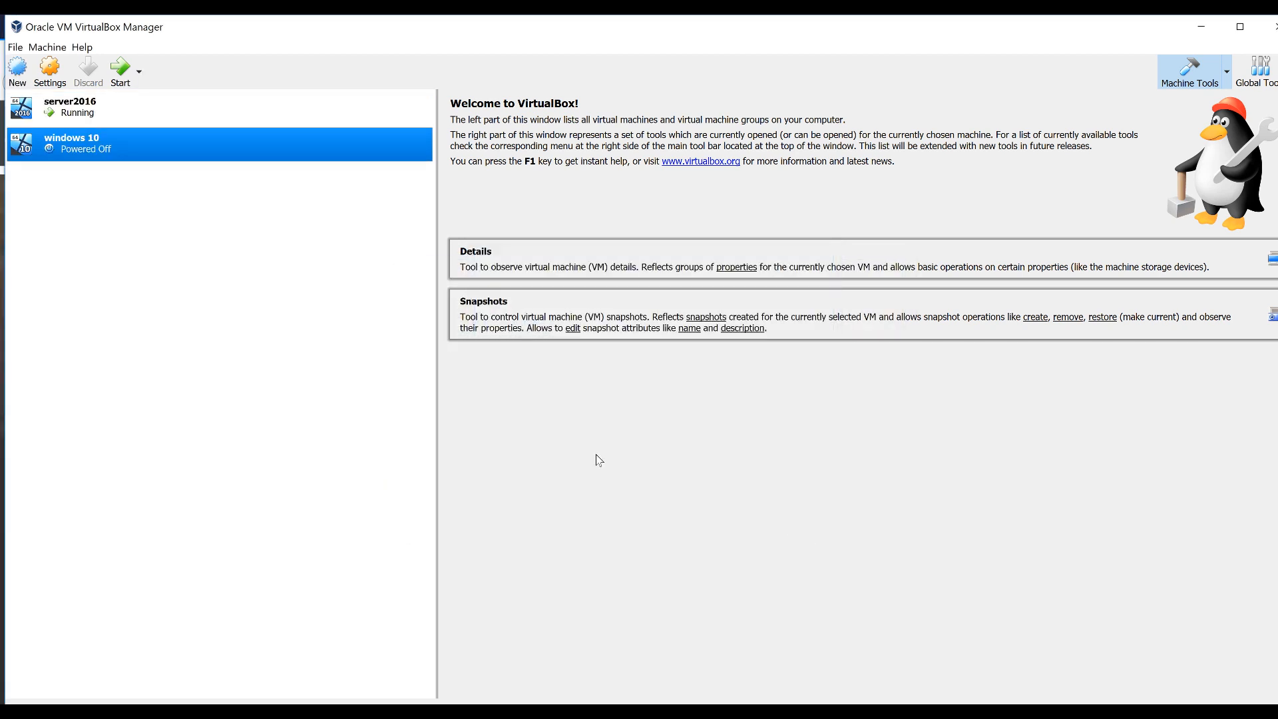
Change the windows 10 VM's network 'Attached to' setting to a different attachment type and save
{"action": "right_click", "coordinate": [122, 156]}
{"action": "left_click", "coordinate": [143, 163]}
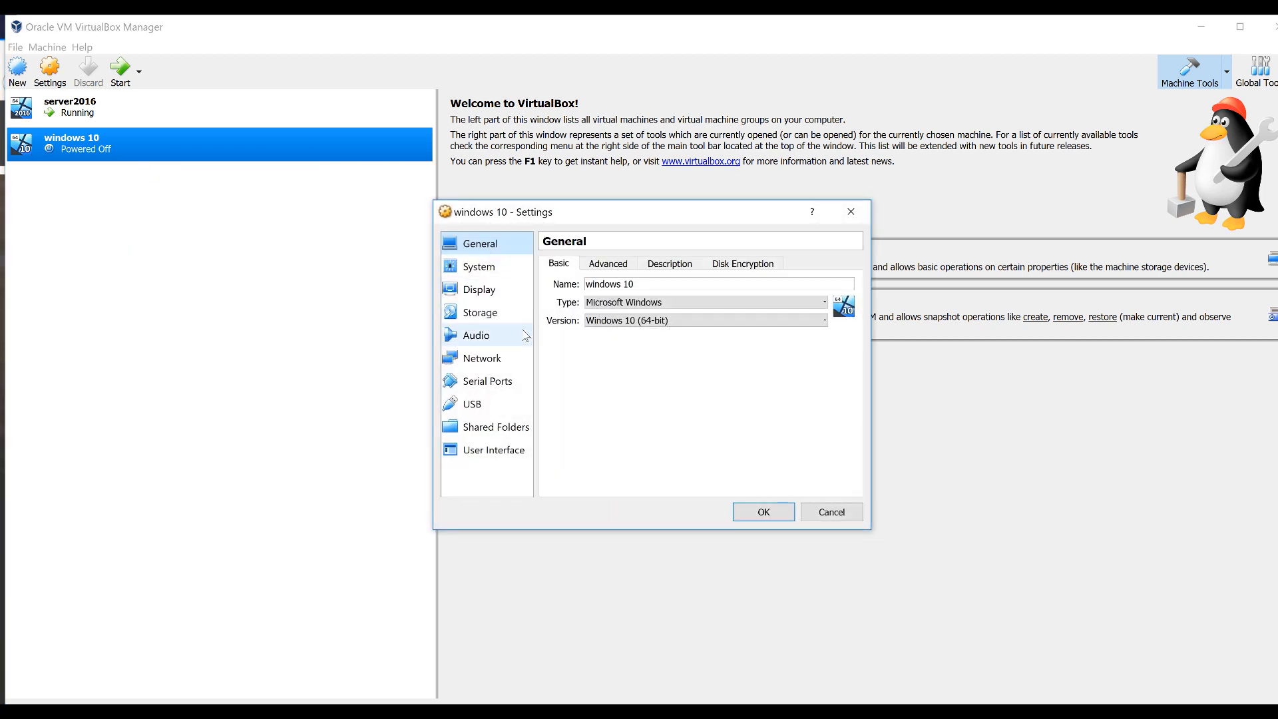
{"action": "left_click", "coordinate": [476, 357]}
{"action": "left_click", "coordinate": [636, 301]}
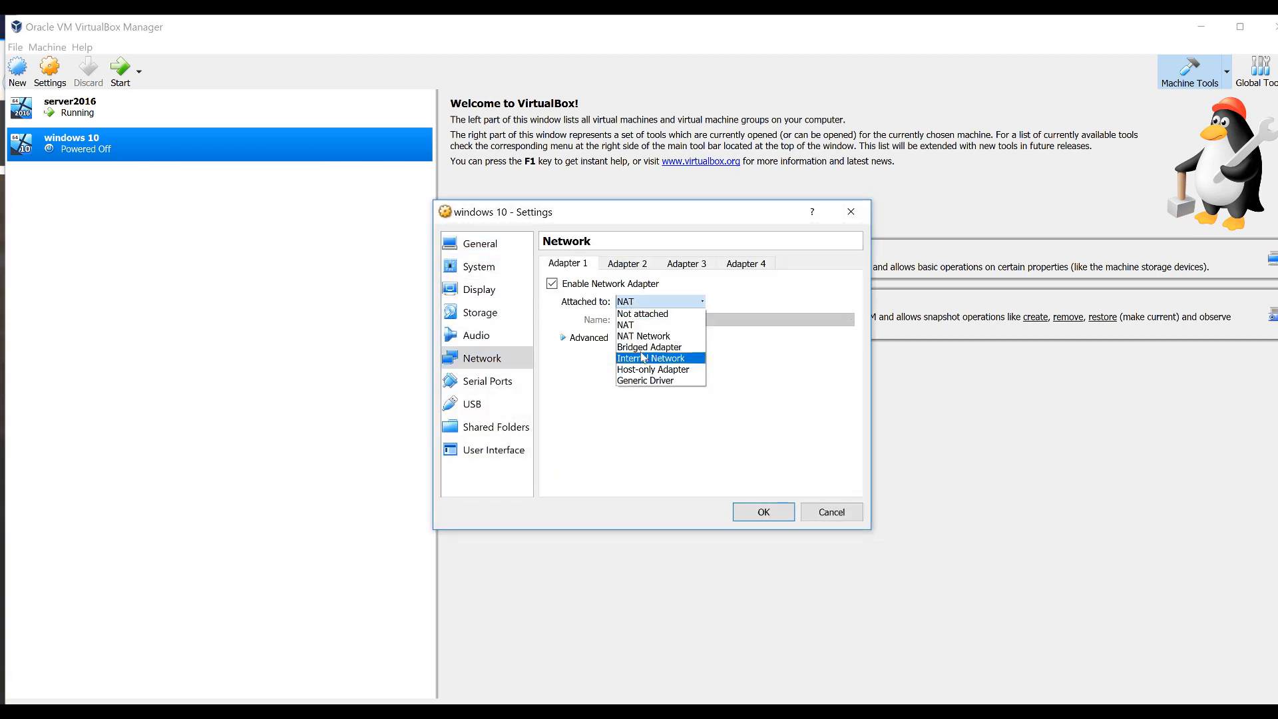
{"action": "left_click", "coordinate": [655, 351]}
{"action": "left_click", "coordinate": [762, 511]}
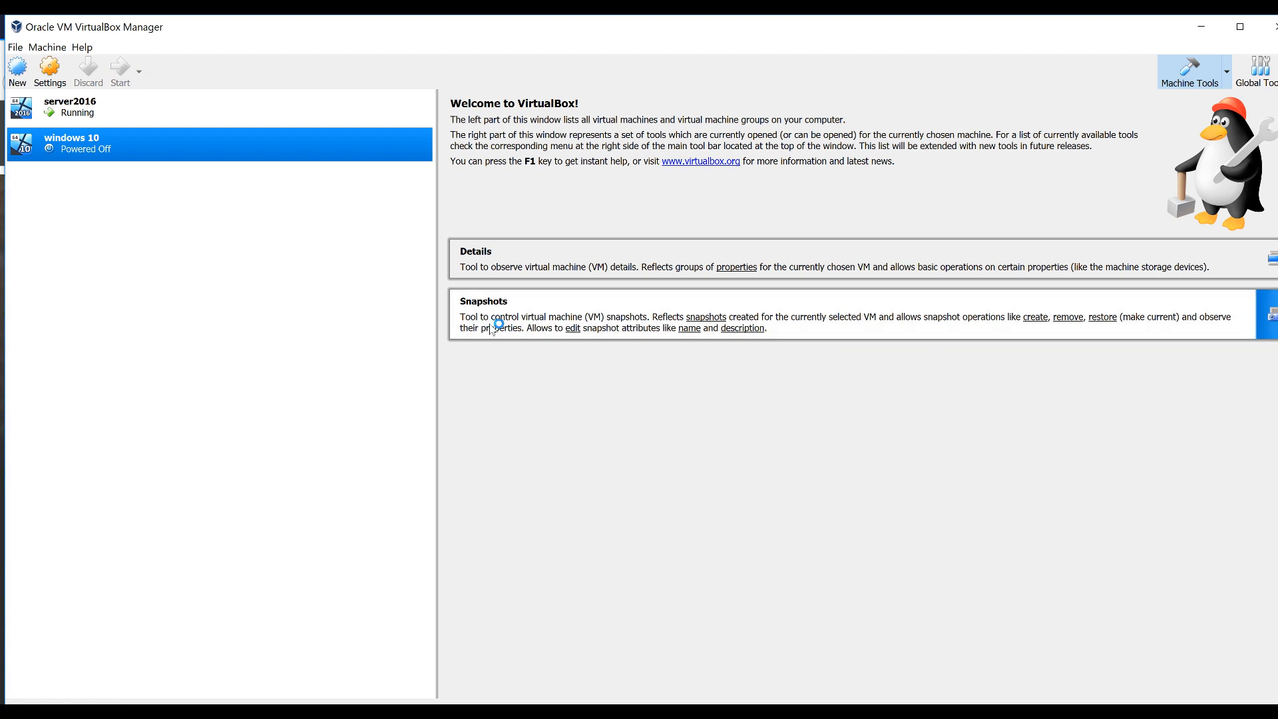
Start the windows 10 VM booting from the chosen installation disc image
{"action": "double_click", "coordinate": [120, 147]}
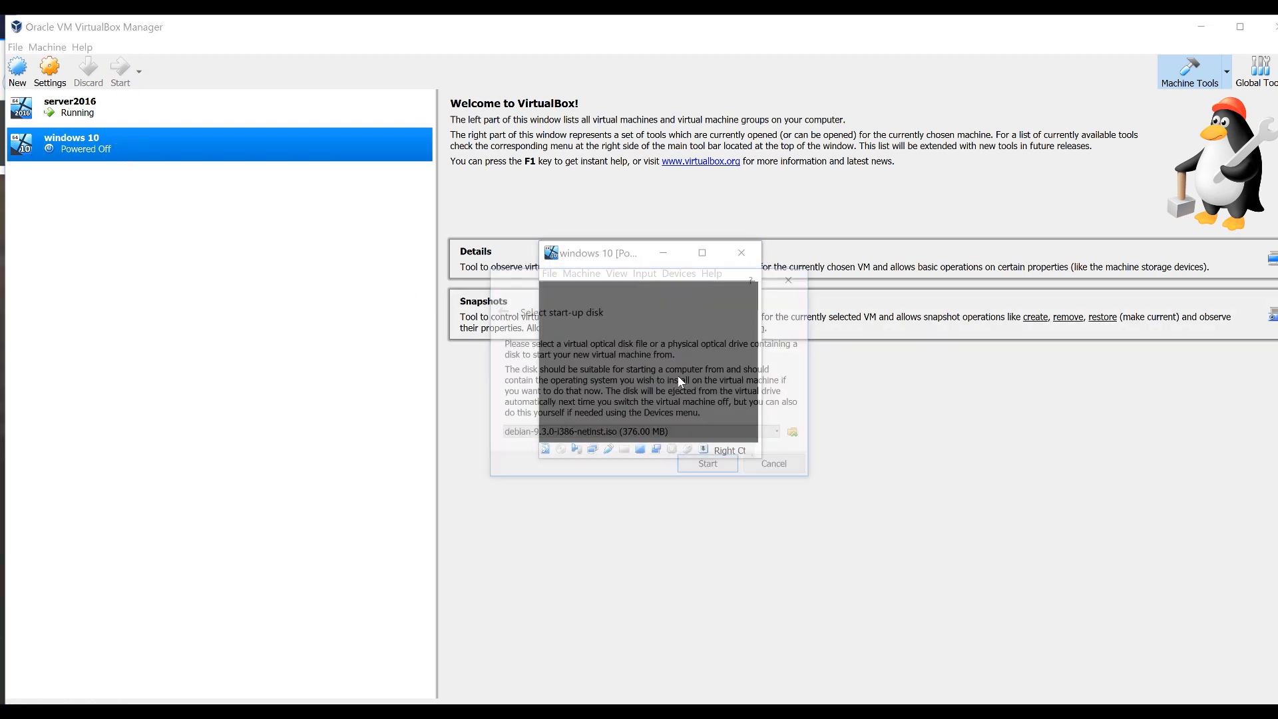
{"action": "left_click", "coordinate": [797, 433]}
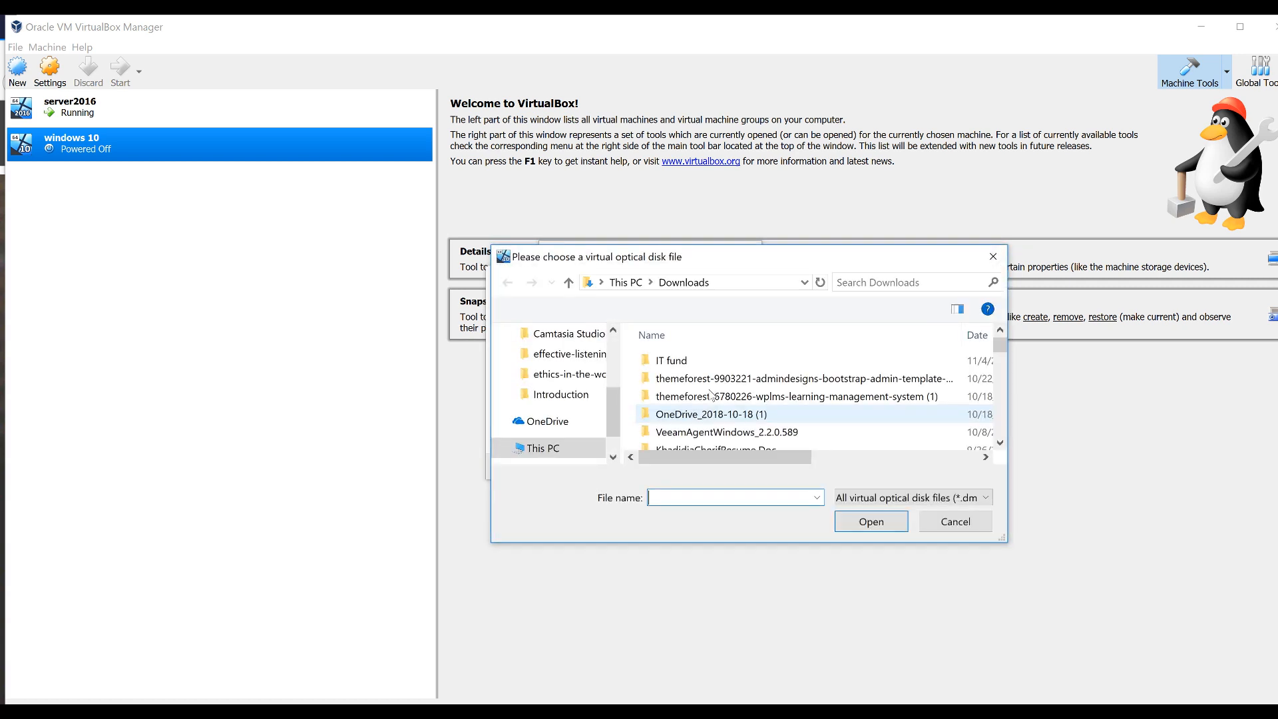
{"action": "scroll", "coordinate": [718, 419], "scroll_direction": "down", "scroll_amount": 8}
{"action": "double_click", "coordinate": [716, 413]}
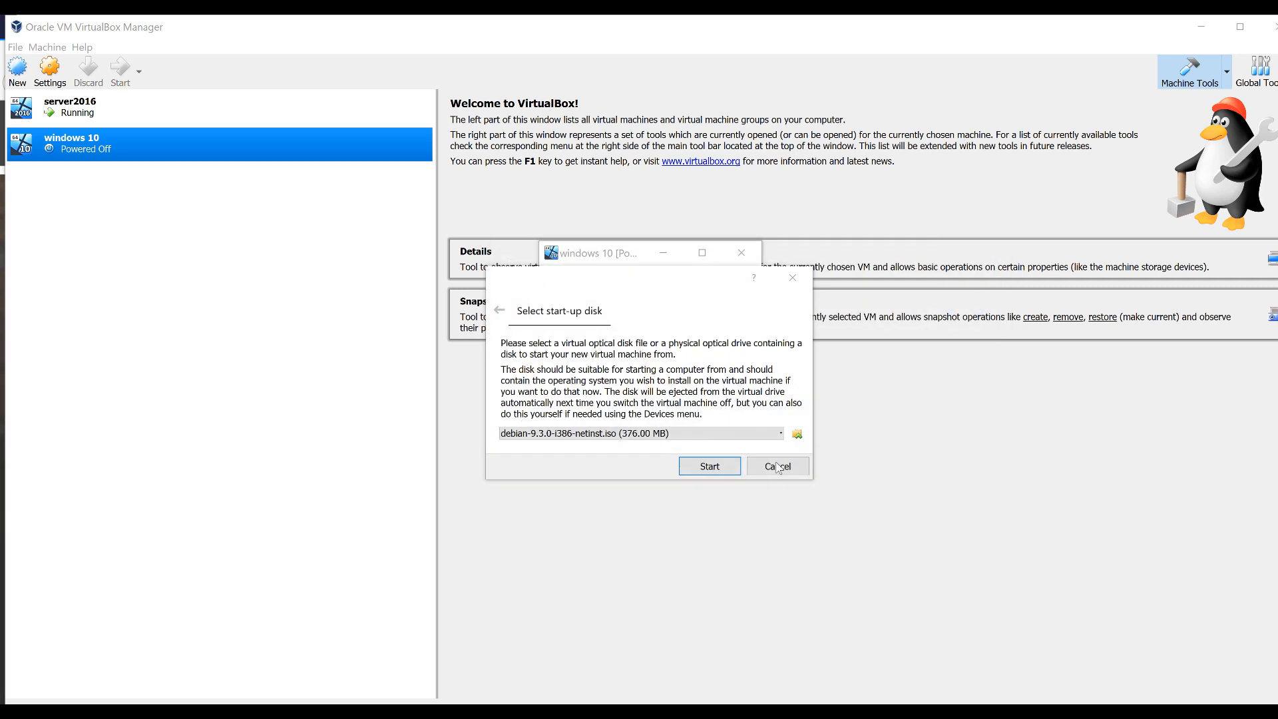
{"action": "left_click", "coordinate": [711, 463]}
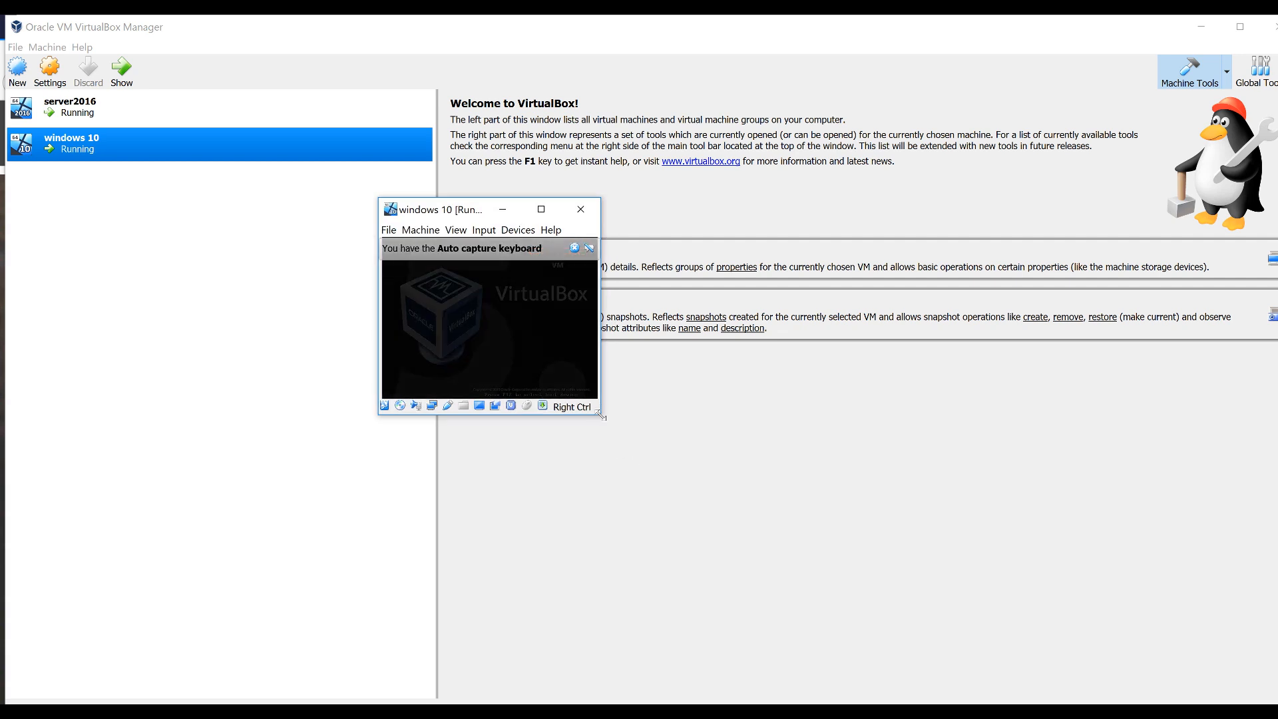
Check the server2016 role installation, then accept the language settings and begin Windows Setup
{"action": "left_click", "coordinate": [602, 416]}
{"action": "left_click", "coordinate": [1044, 649]}
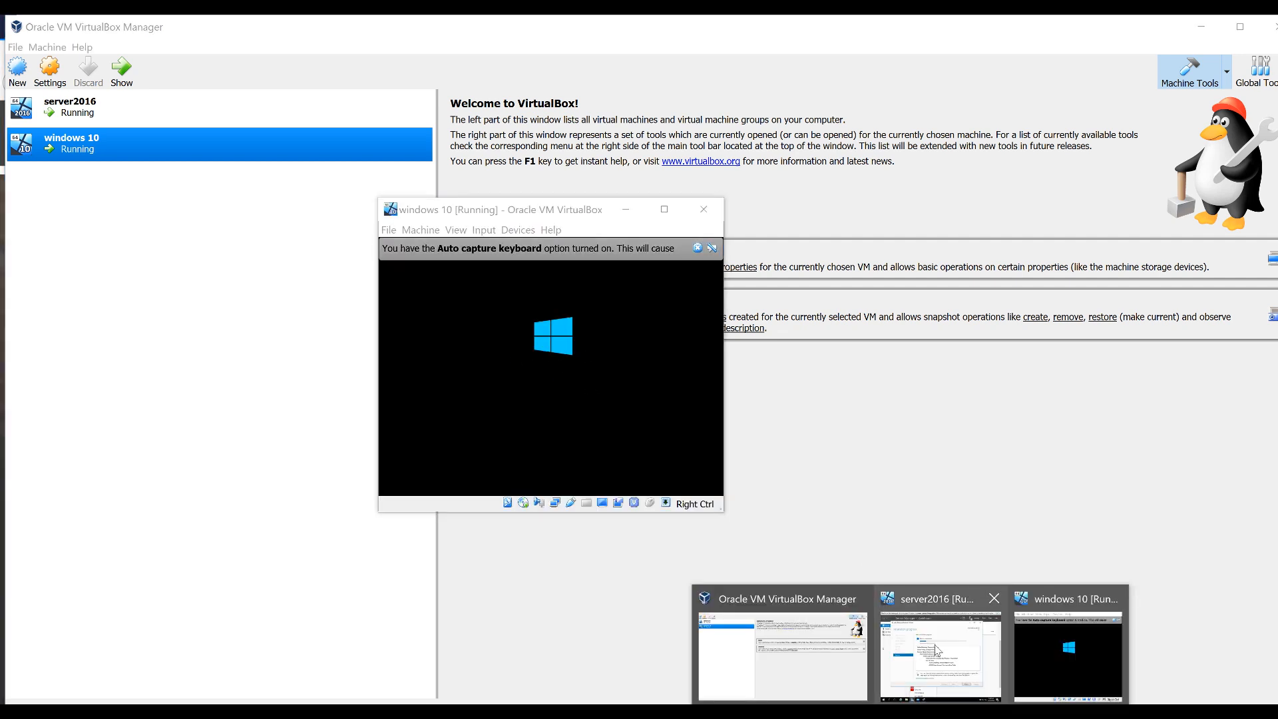
{"action": "left_click", "coordinate": [939, 649]}
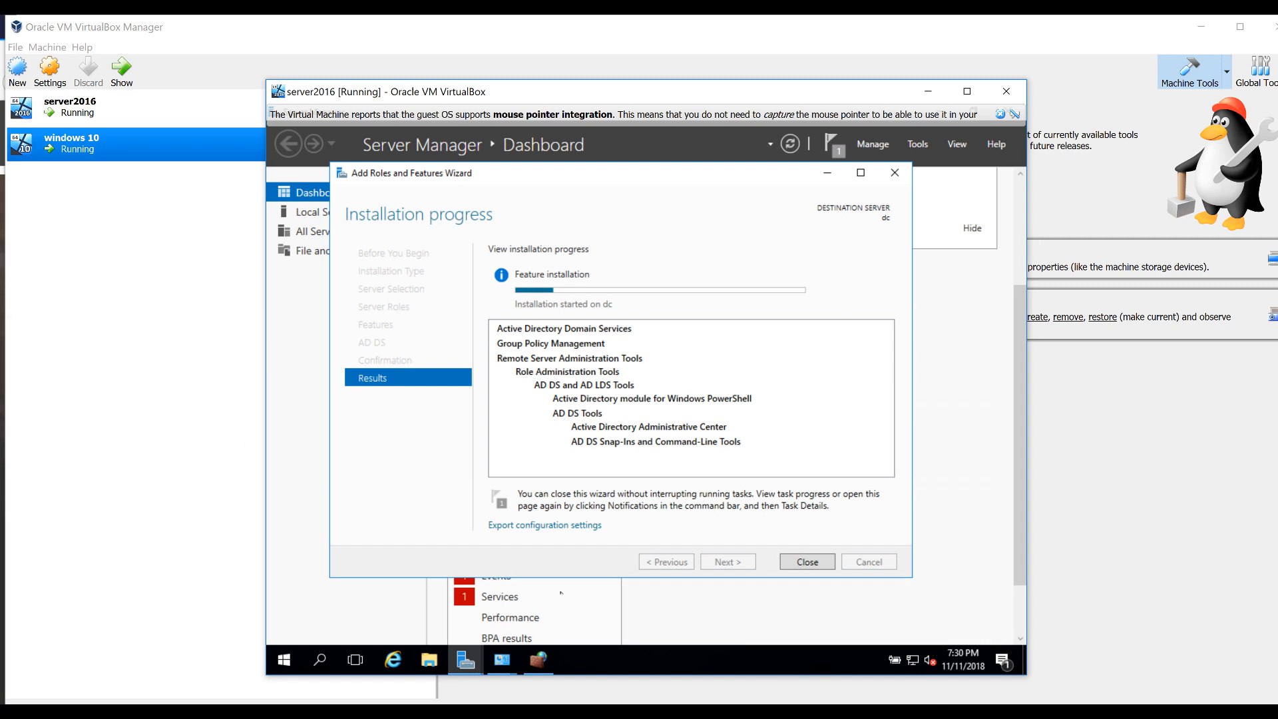
{"action": "left_click", "coordinate": [1028, 668]}
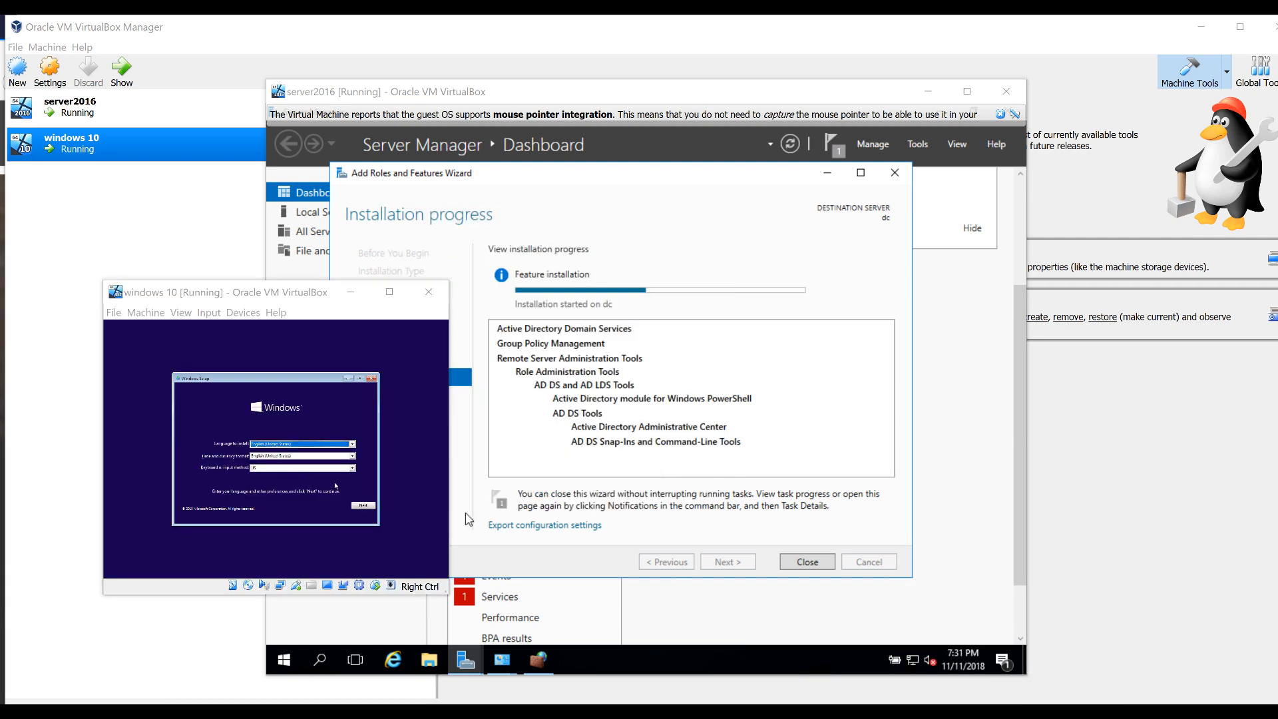
{"action": "left_click", "coordinate": [364, 507]}
{"action": "left_click", "coordinate": [285, 457]}
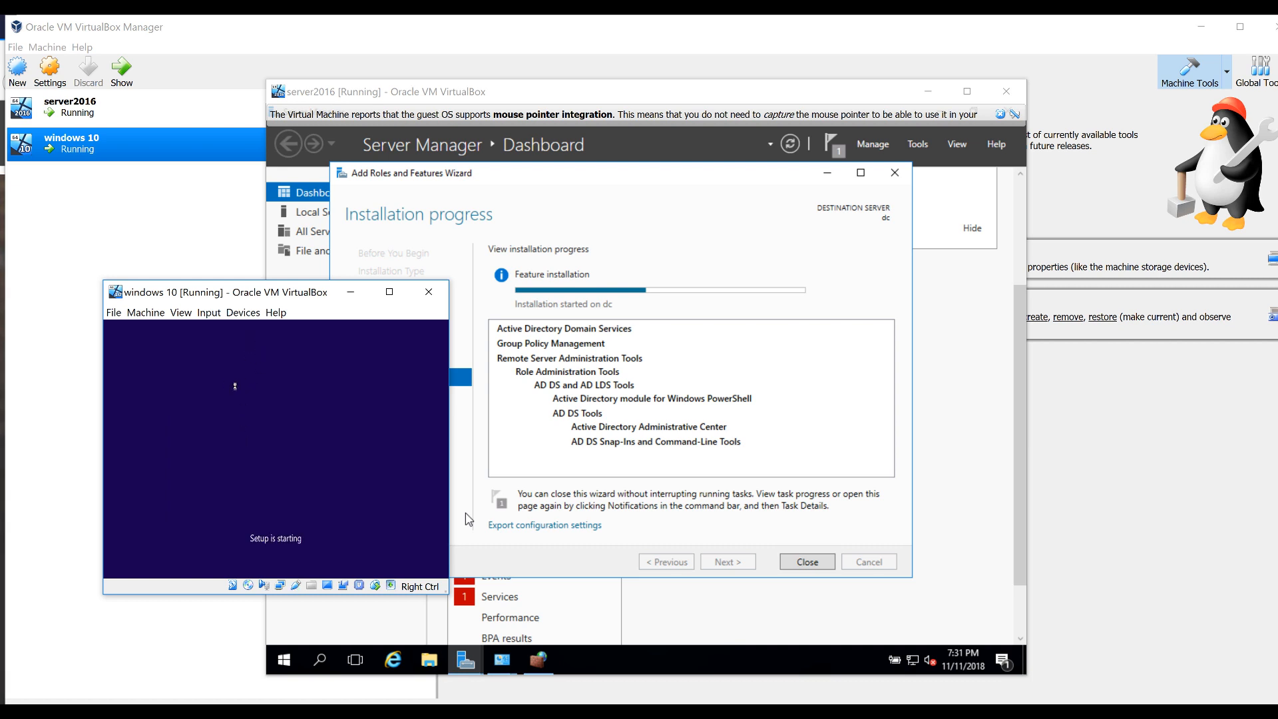
Switch the windows 10 VM display to scaled mode and enlarge it at the upper left
{"action": "key", "text": "ctrl+c"}
{"action": "left_click", "coordinate": [253, 521]}
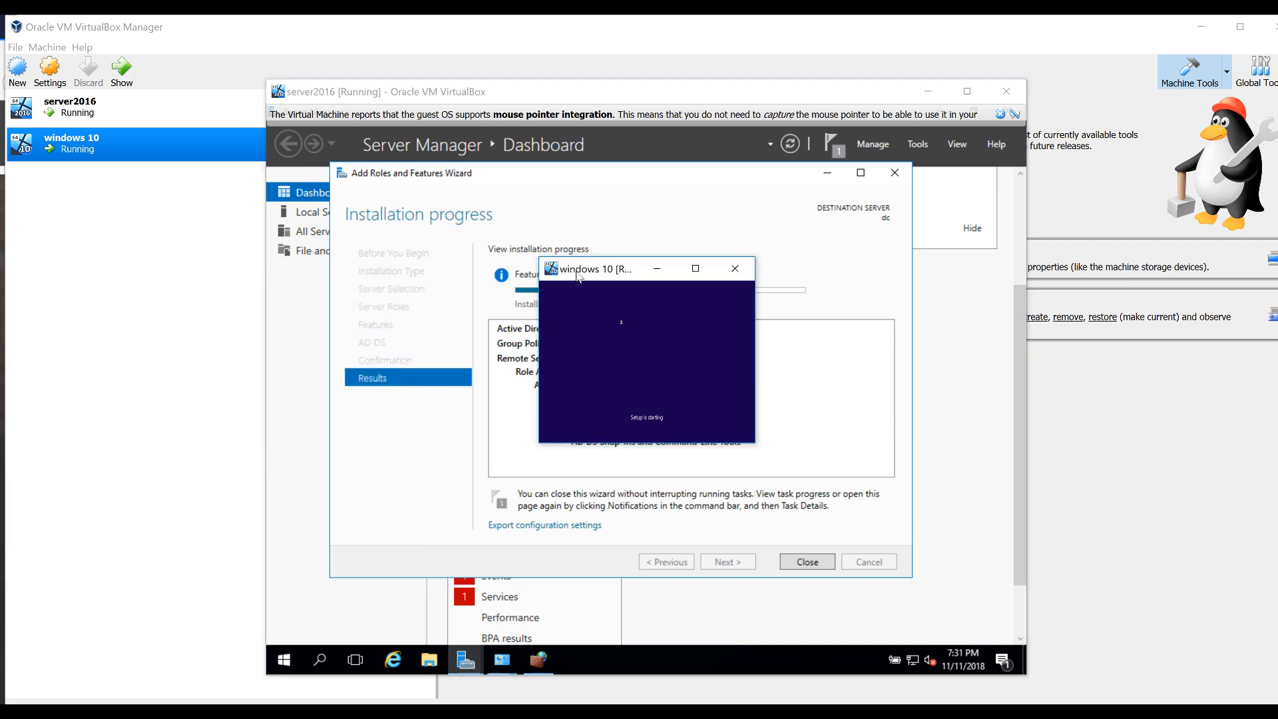
{"action": "left_click_drag", "start_coordinate": [537, 259], "coordinate": [146, 260]}
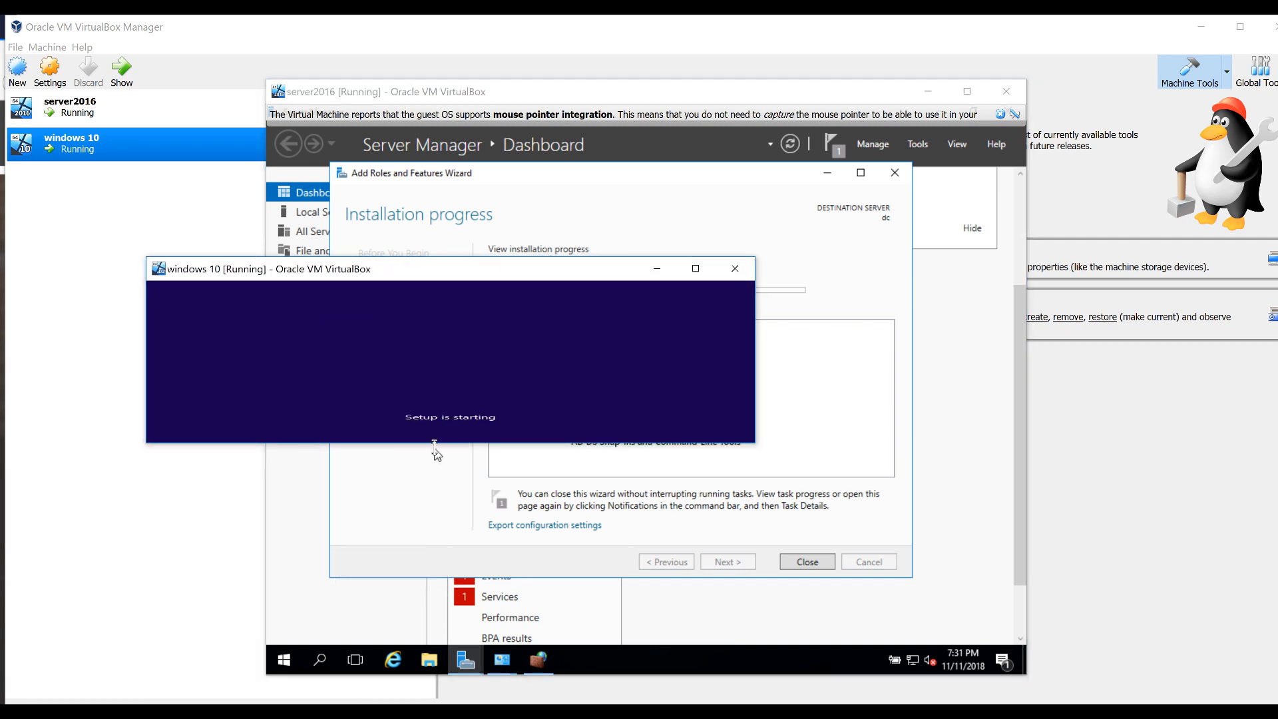
{"action": "left_click_drag", "start_coordinate": [434, 442], "coordinate": [434, 661]}
{"action": "left_click_drag", "start_coordinate": [387, 278], "coordinate": [254, 118]}
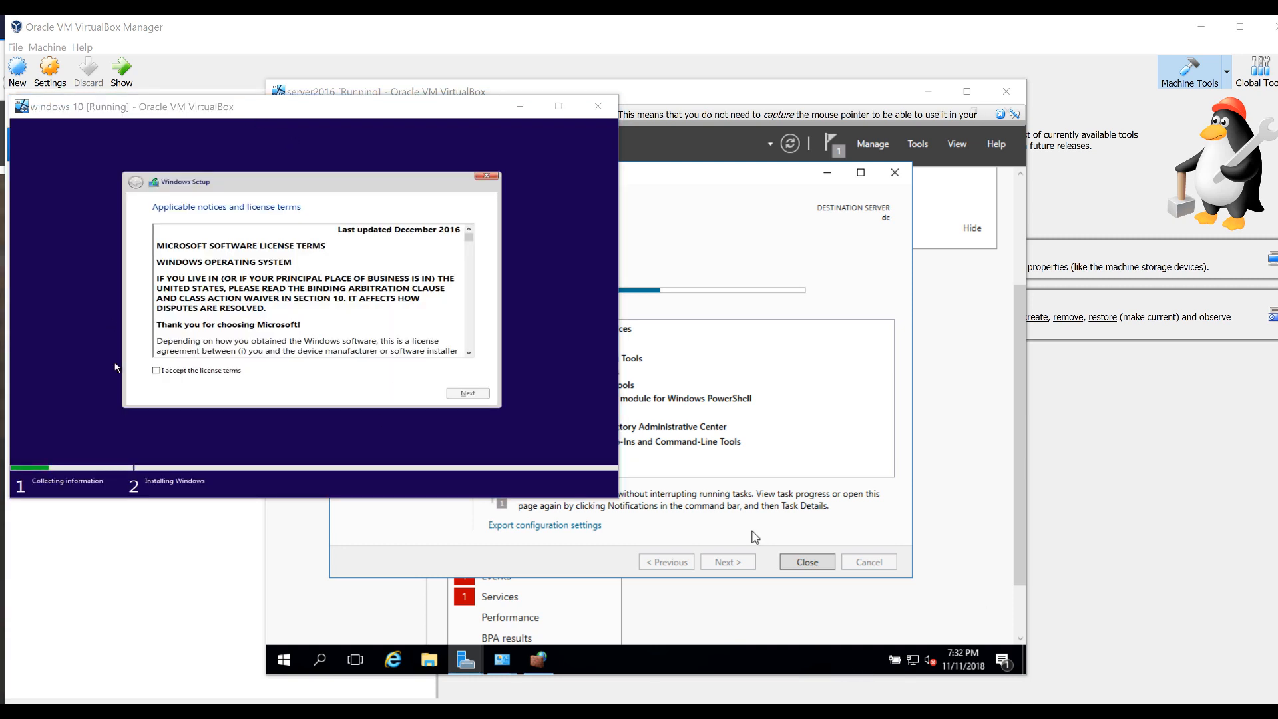
Accept the licence terms and run a custom Windows-only install onto Drive 0
{"action": "left_click", "coordinate": [156, 371]}
{"action": "left_click", "coordinate": [468, 394]}
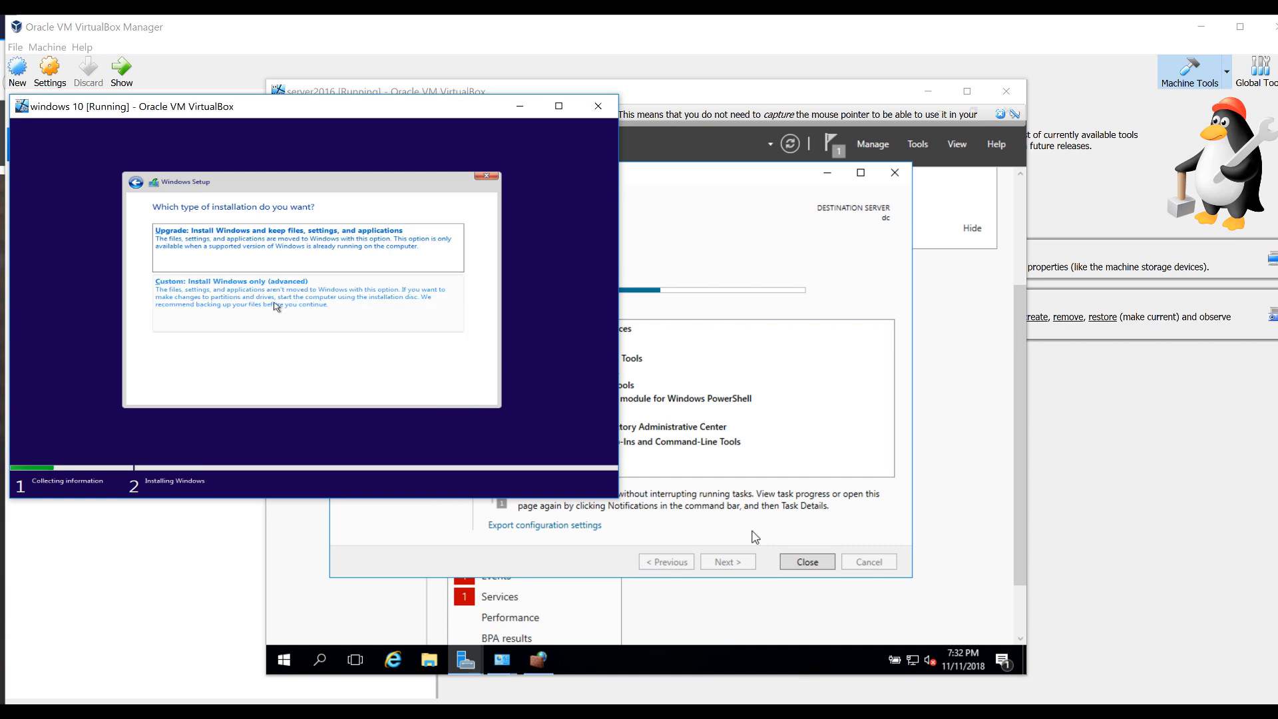
{"action": "left_click", "coordinate": [276, 306]}
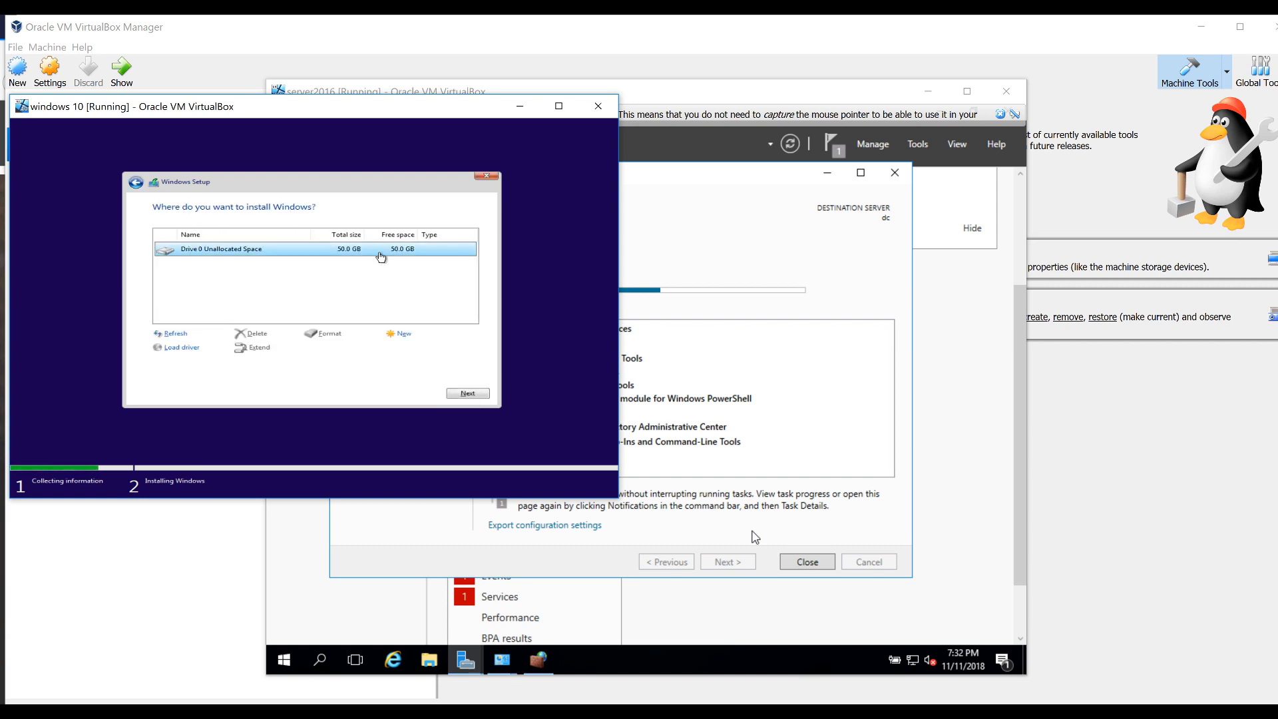
{"action": "left_click", "coordinate": [456, 393]}
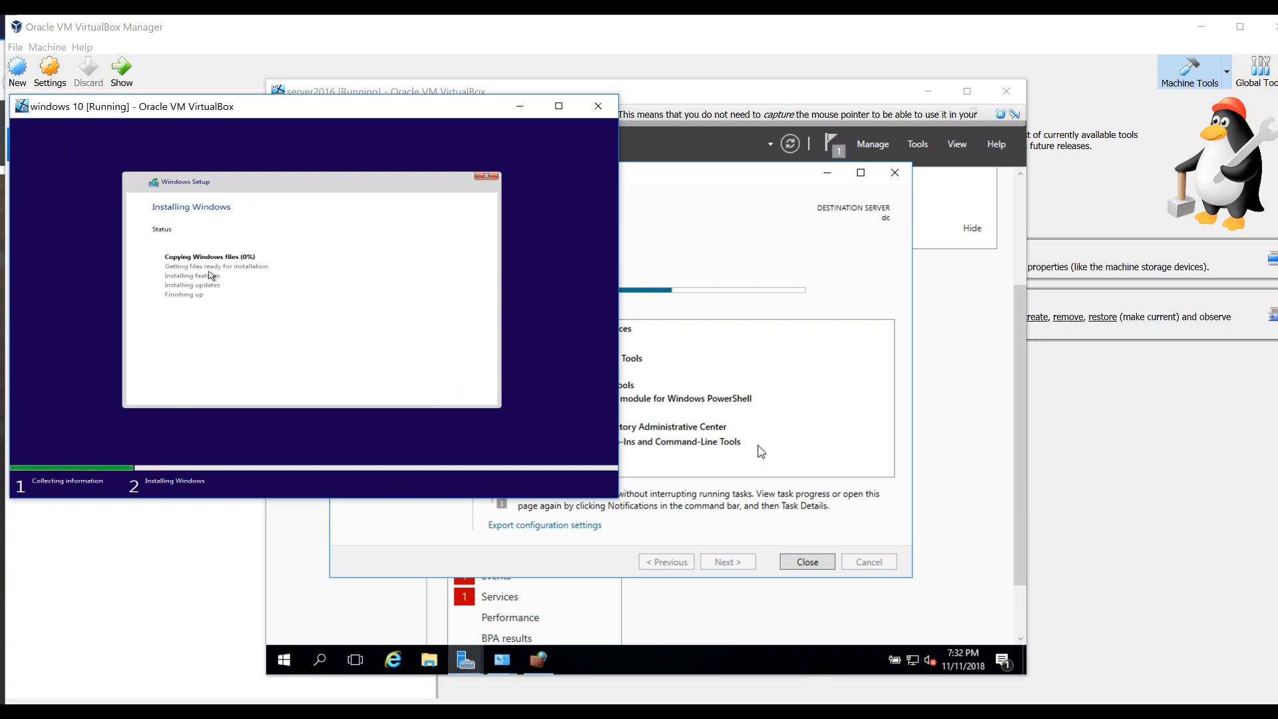
{"action": "left_click", "coordinate": [687, 273]}
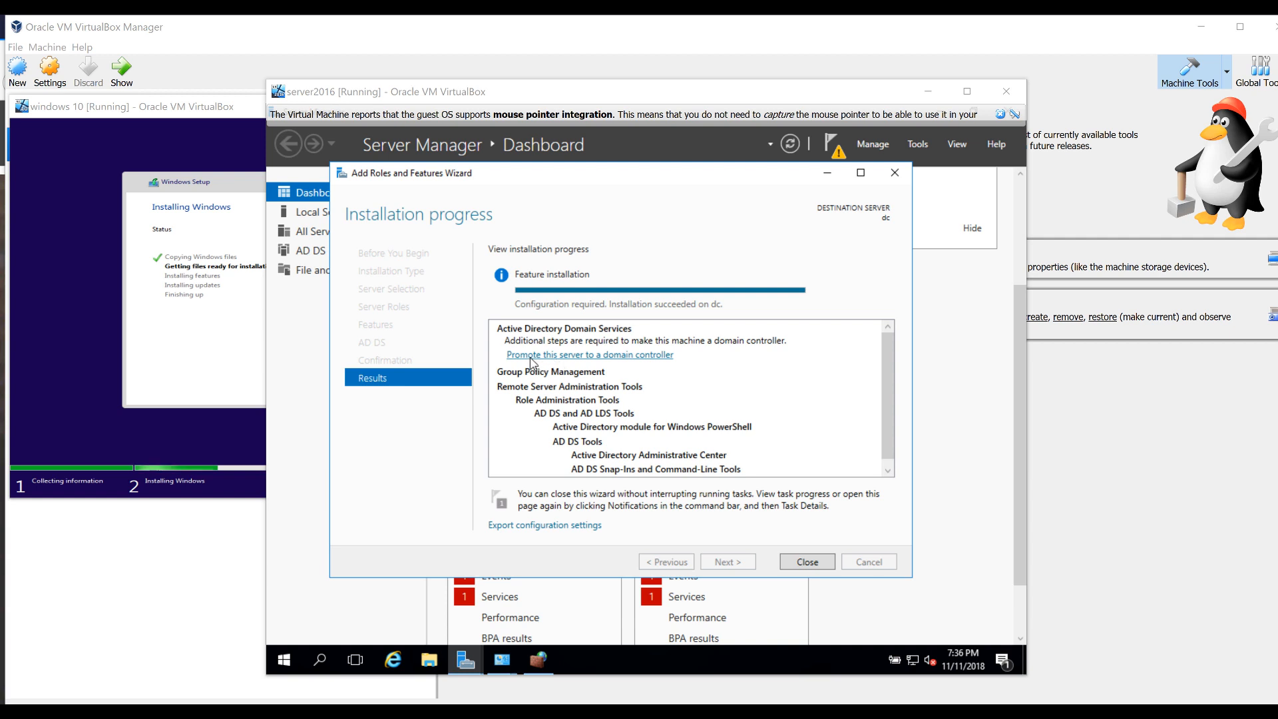
Promote the server to a domain controller for a new forest with root domain hq.jobskillshare.org
{"action": "left_click", "coordinate": [550, 357]}
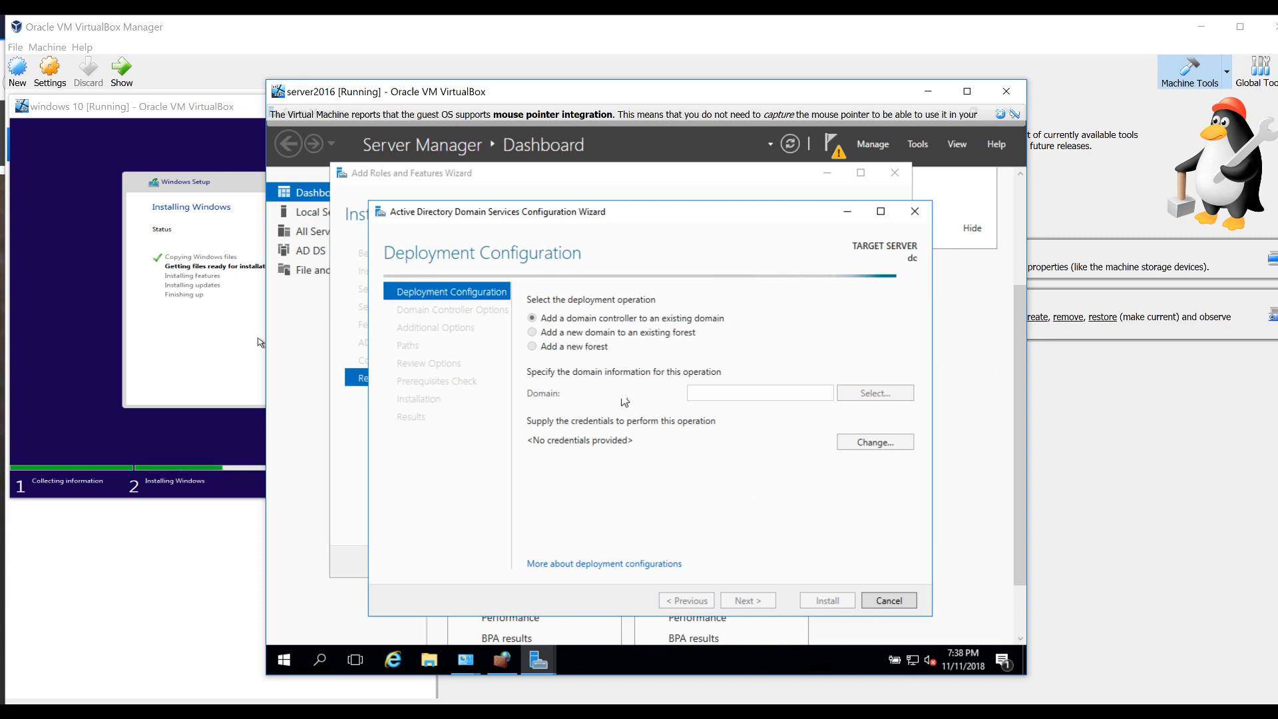
{"action": "left_click", "coordinate": [1224, 683]}
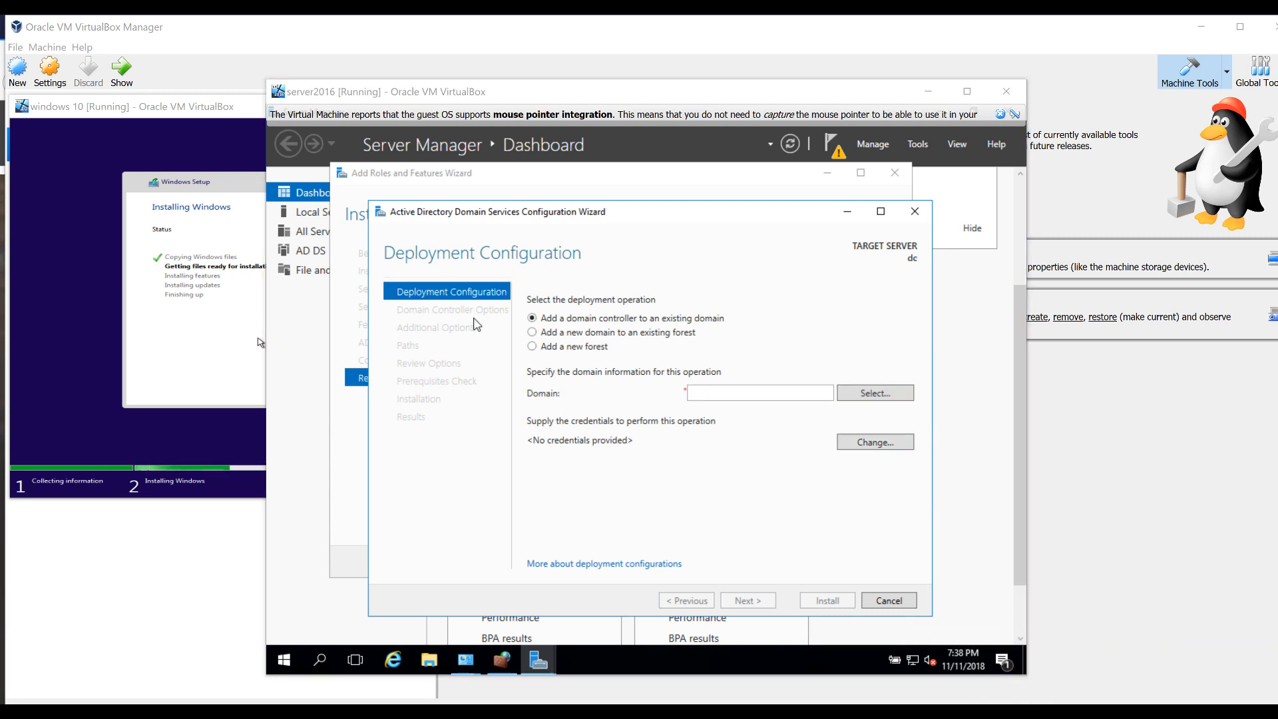
{"action": "left_click", "coordinate": [543, 348]}
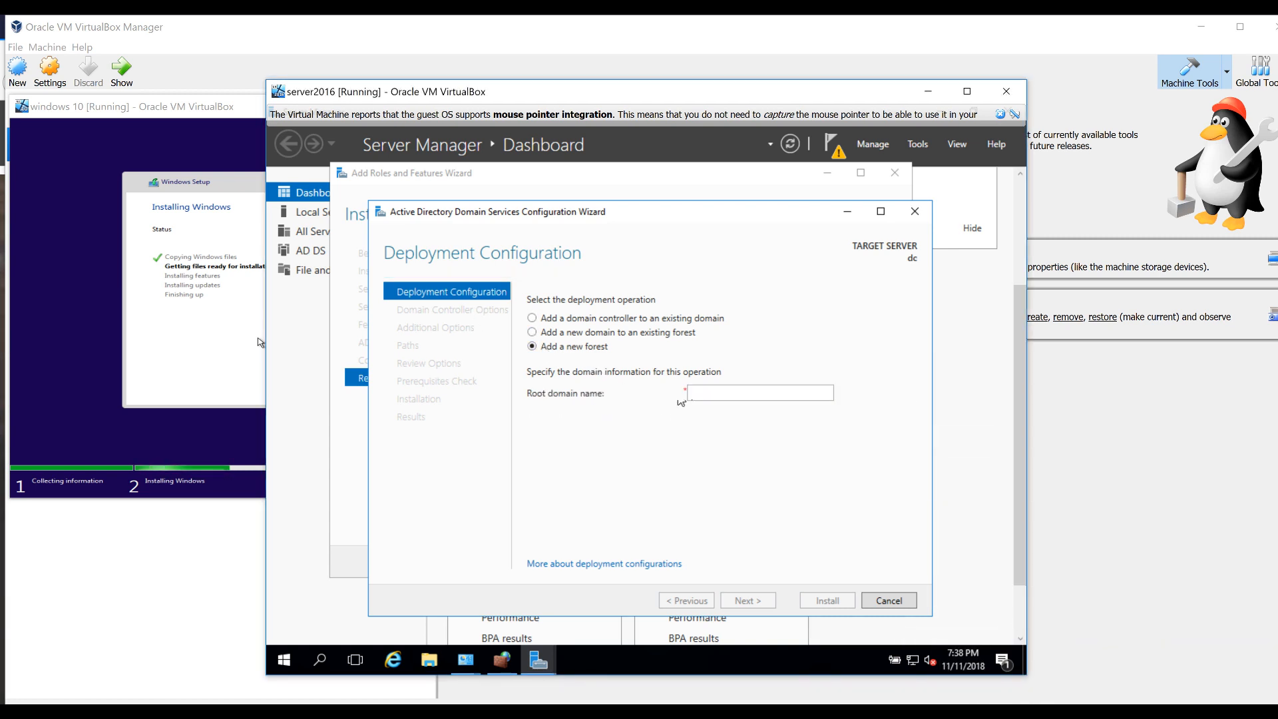
{"action": "left_click", "coordinate": [740, 394]}
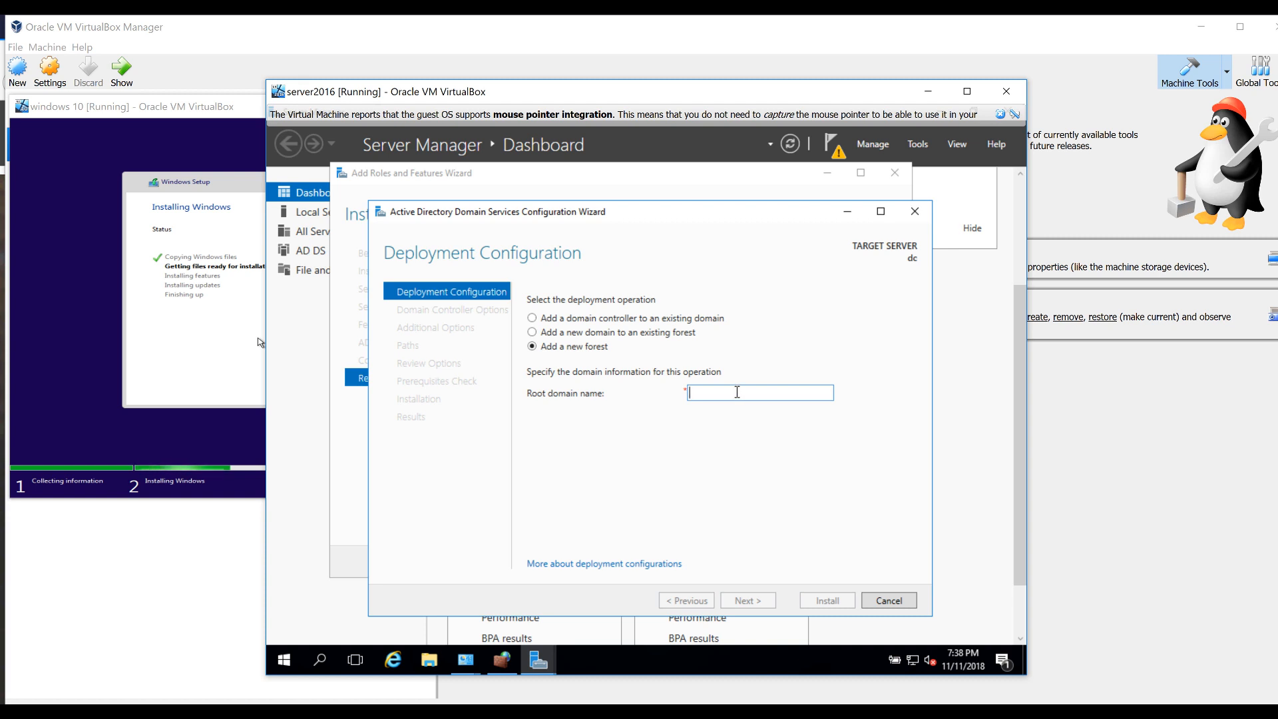
{"action": "type", "text": "hq"}
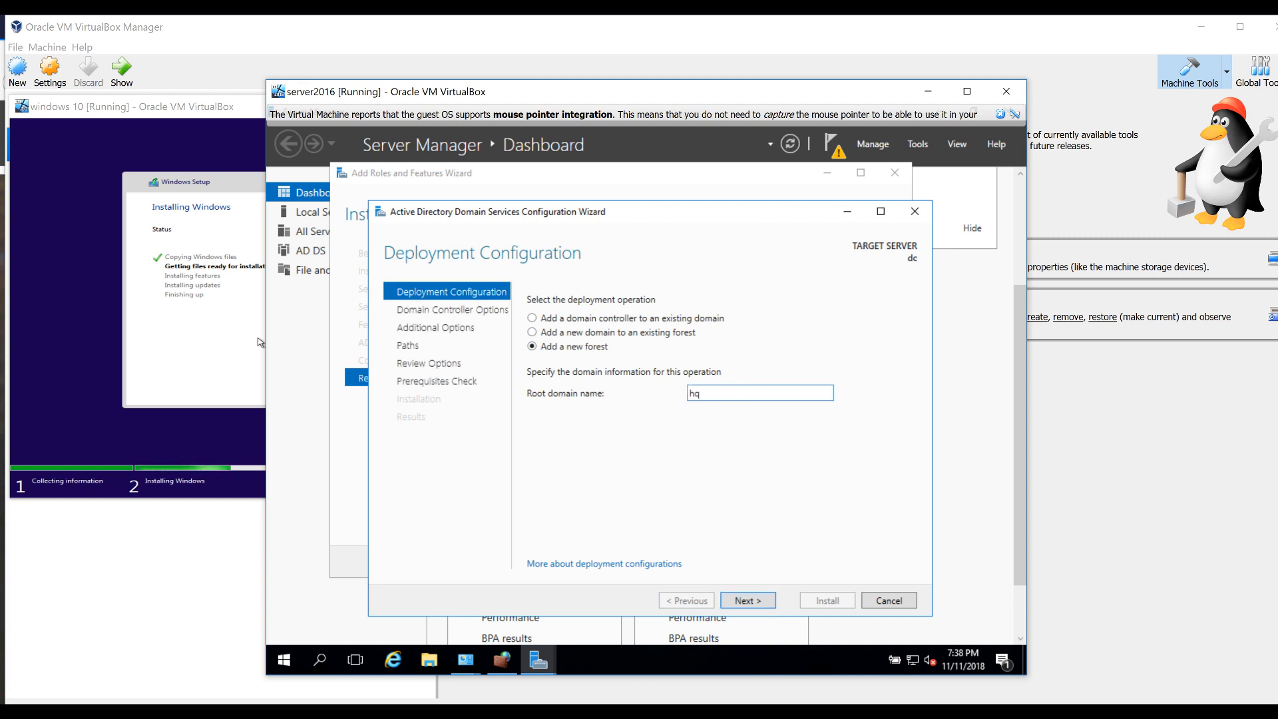
{"action": "type", "text": ".jobskillshare.org"}
{"action": "left_click", "coordinate": [756, 605]}
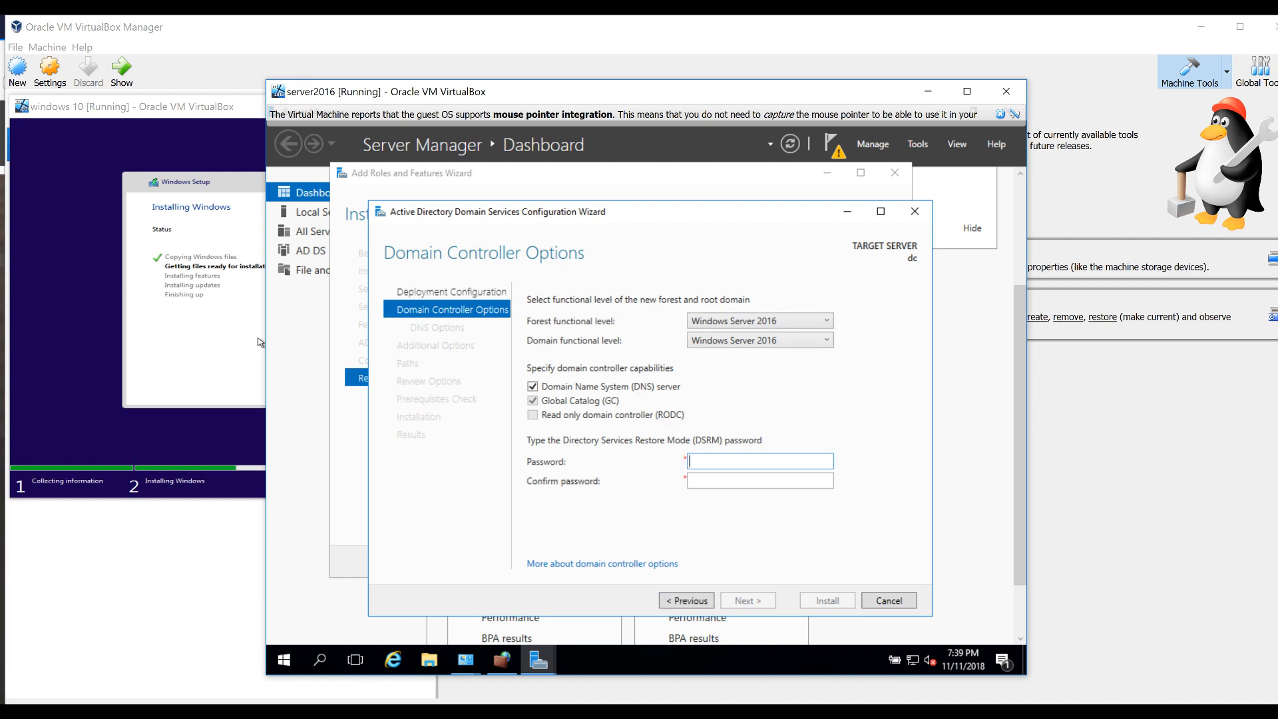
Enter and confirm the Directory Services Restore Mode password in Domain Controller Options
{"action": "type", "text": "d123!"}
{"action": "key", "text": "Tab"}
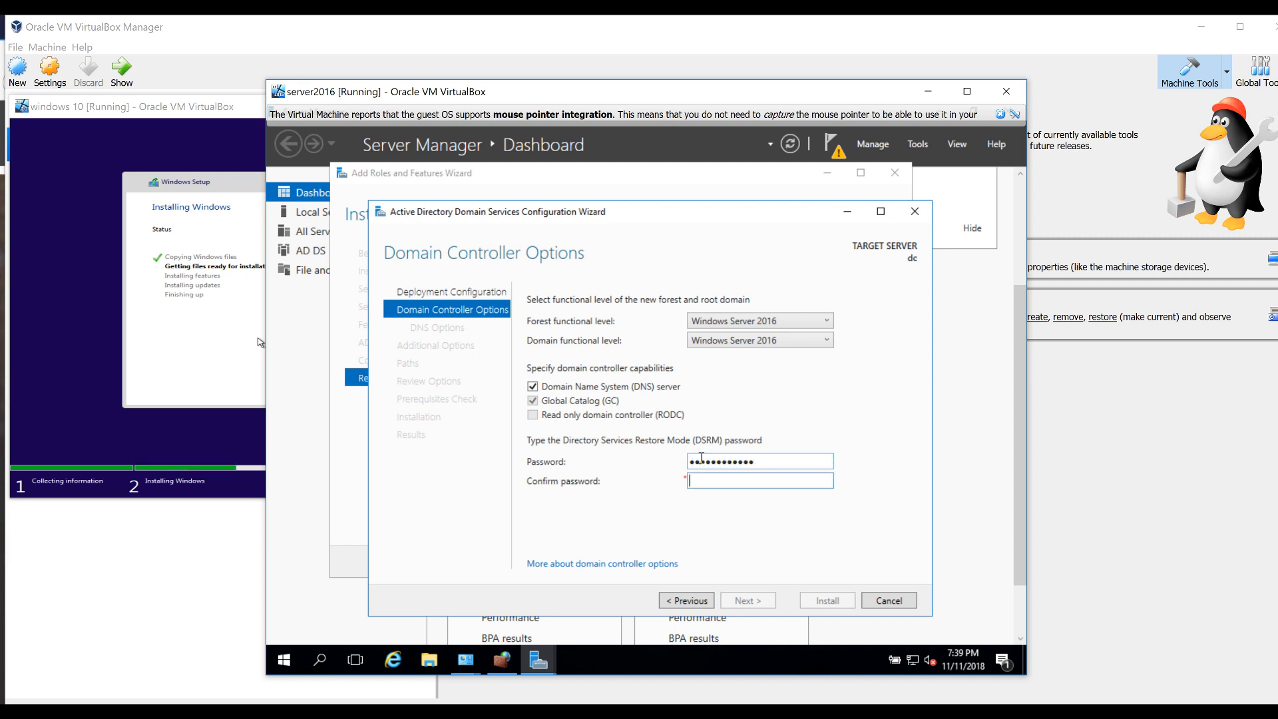
{"action": "type", "text": "Password123!"}
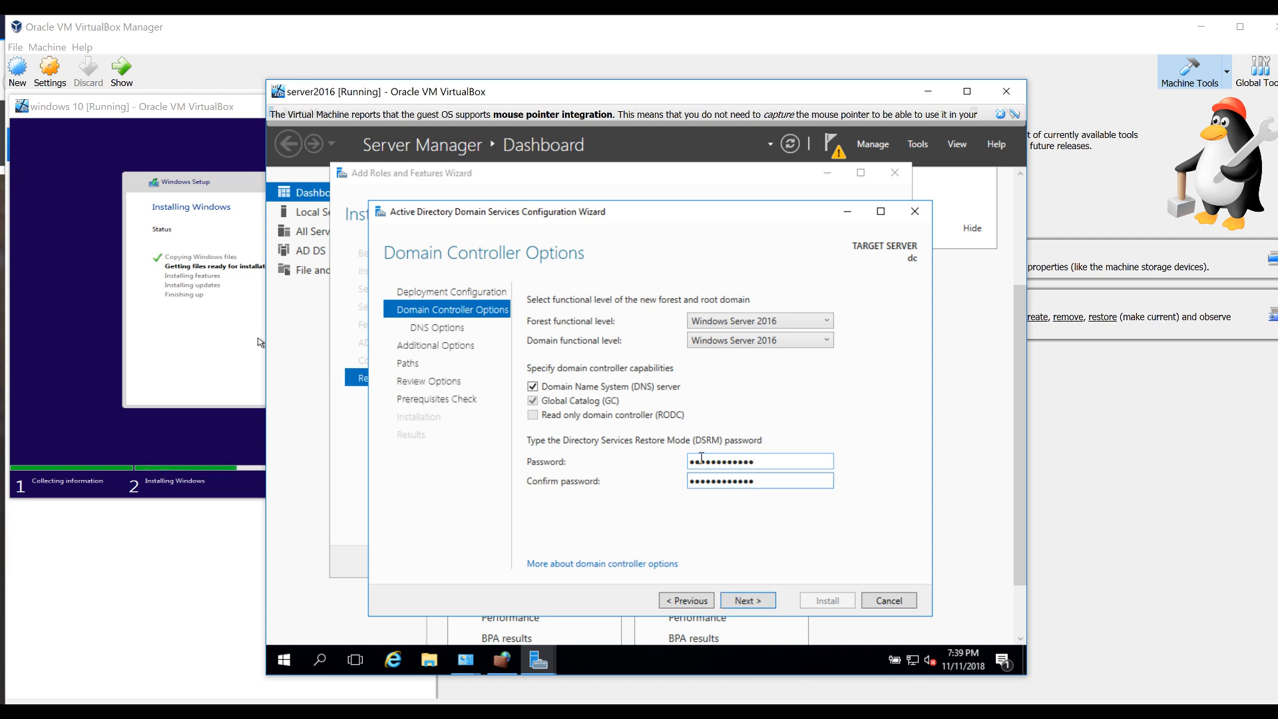
{"action": "left_click", "coordinate": [762, 600]}
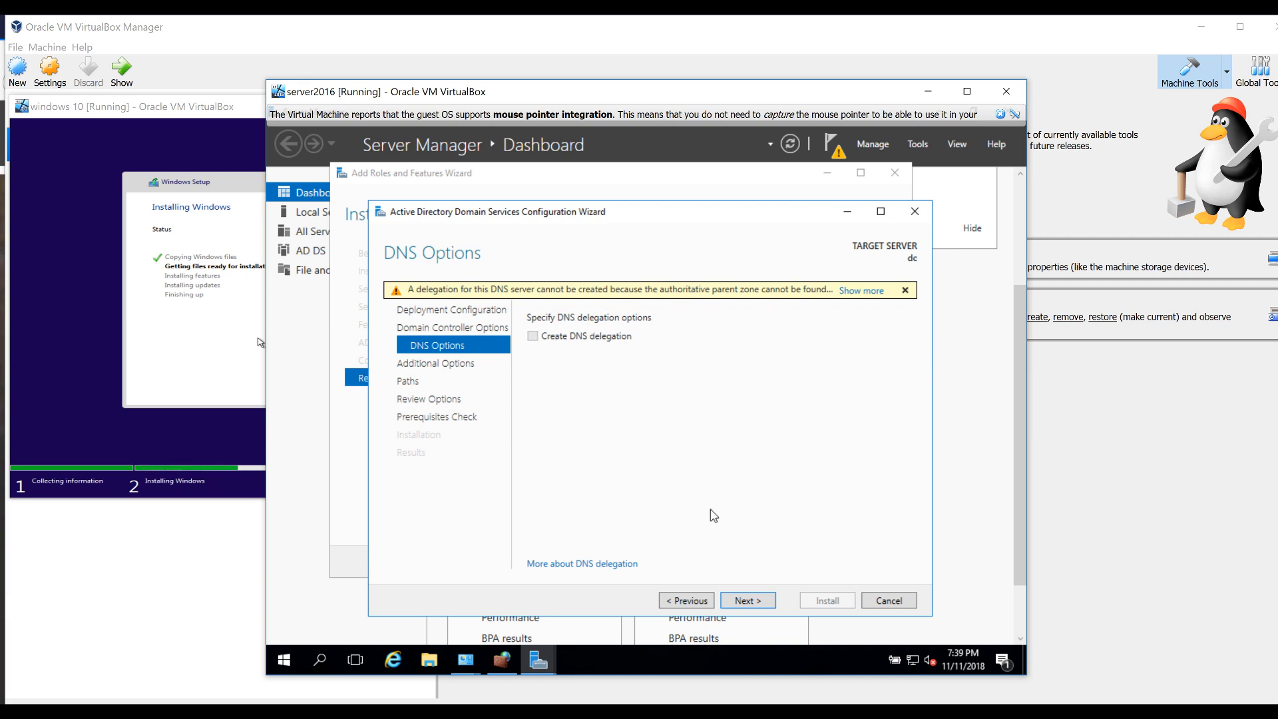
Skip DNS delegation, keep NetBIOS name HQ and the default database, log and SYSVOL folders
{"action": "left_click", "coordinate": [749, 601]}
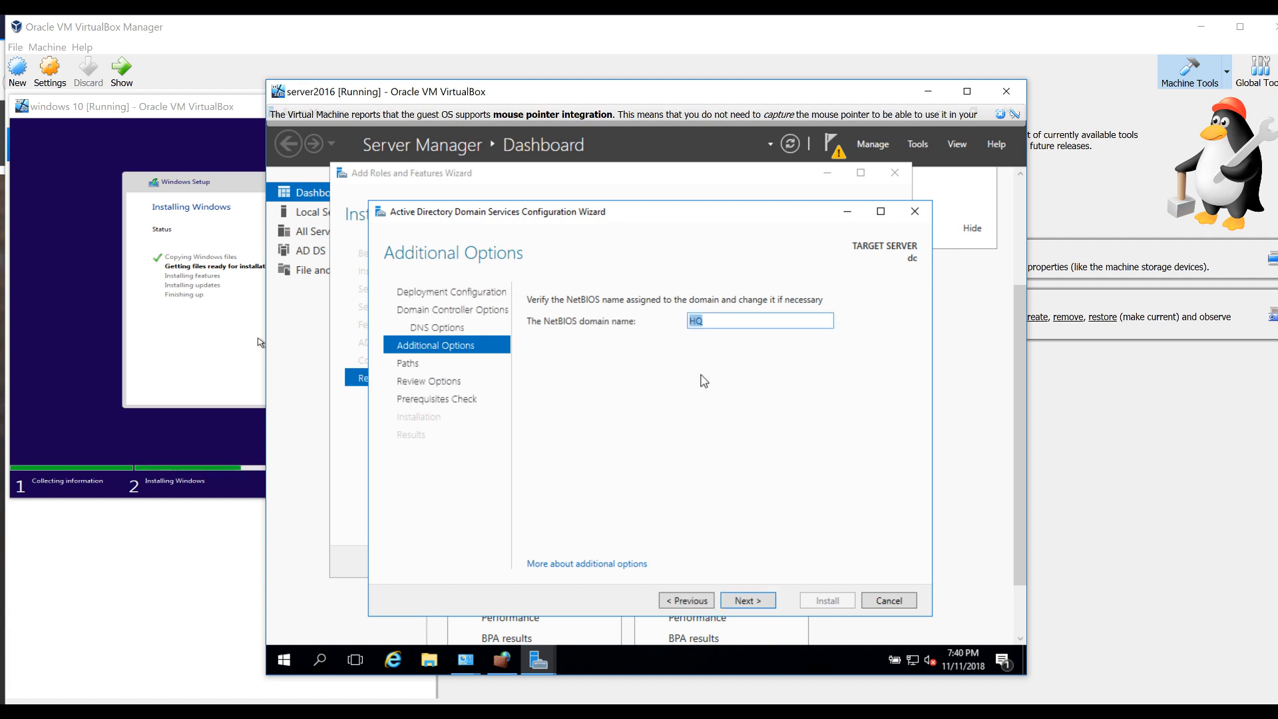
{"action": "left_click", "coordinate": [707, 326]}
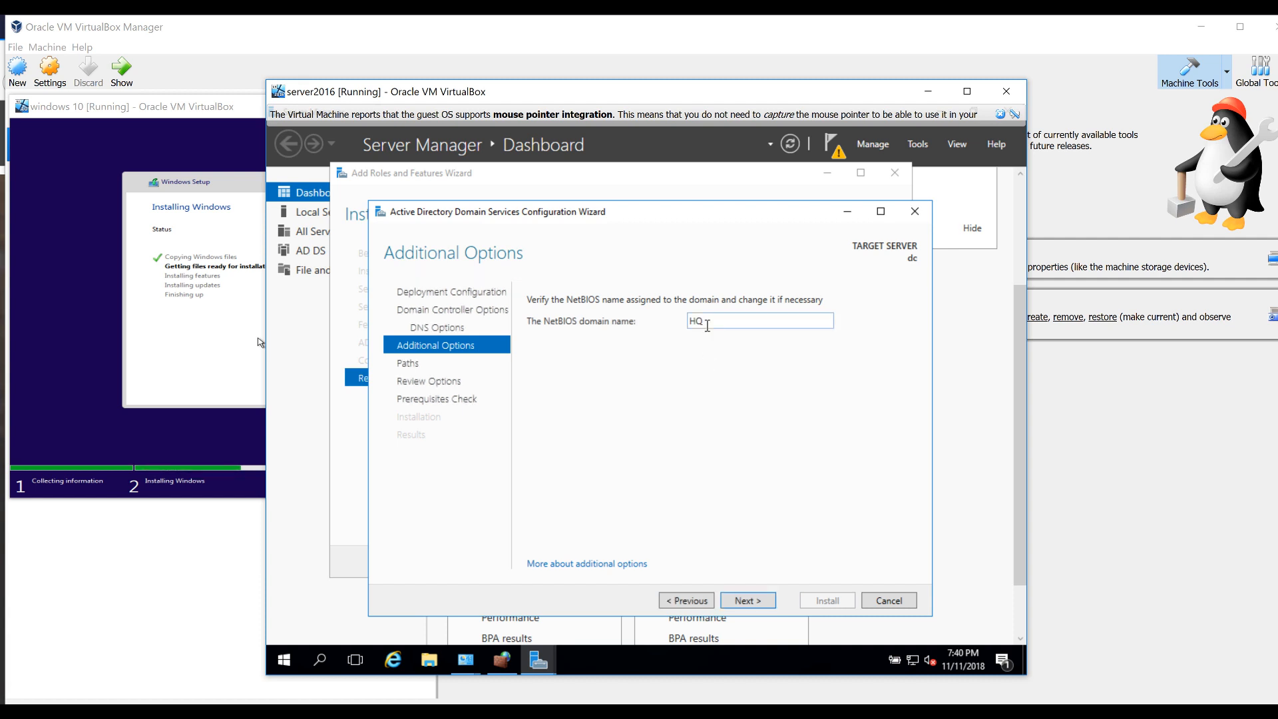
{"action": "left_click", "coordinate": [746, 601]}
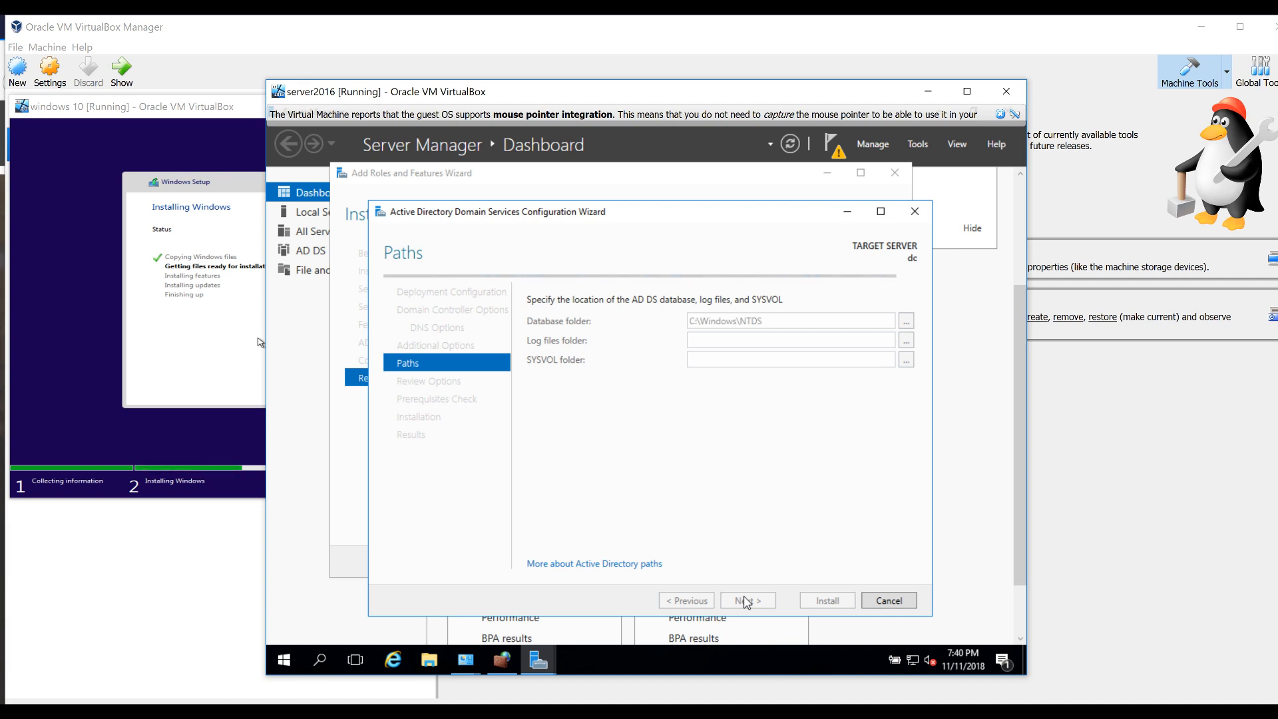
{"action": "left_click", "coordinate": [746, 601]}
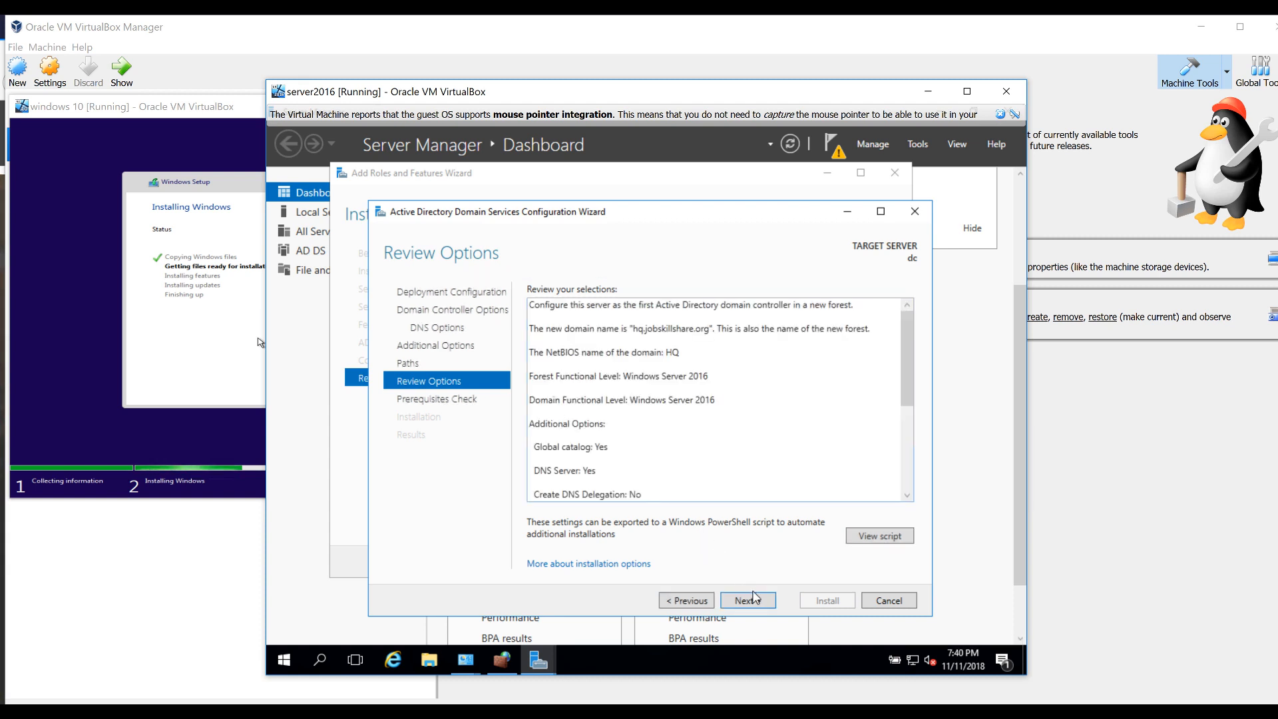
Run the prerequisite checks, review the warnings, and install AD DS to promote the server
{"action": "left_click", "coordinate": [747, 600]}
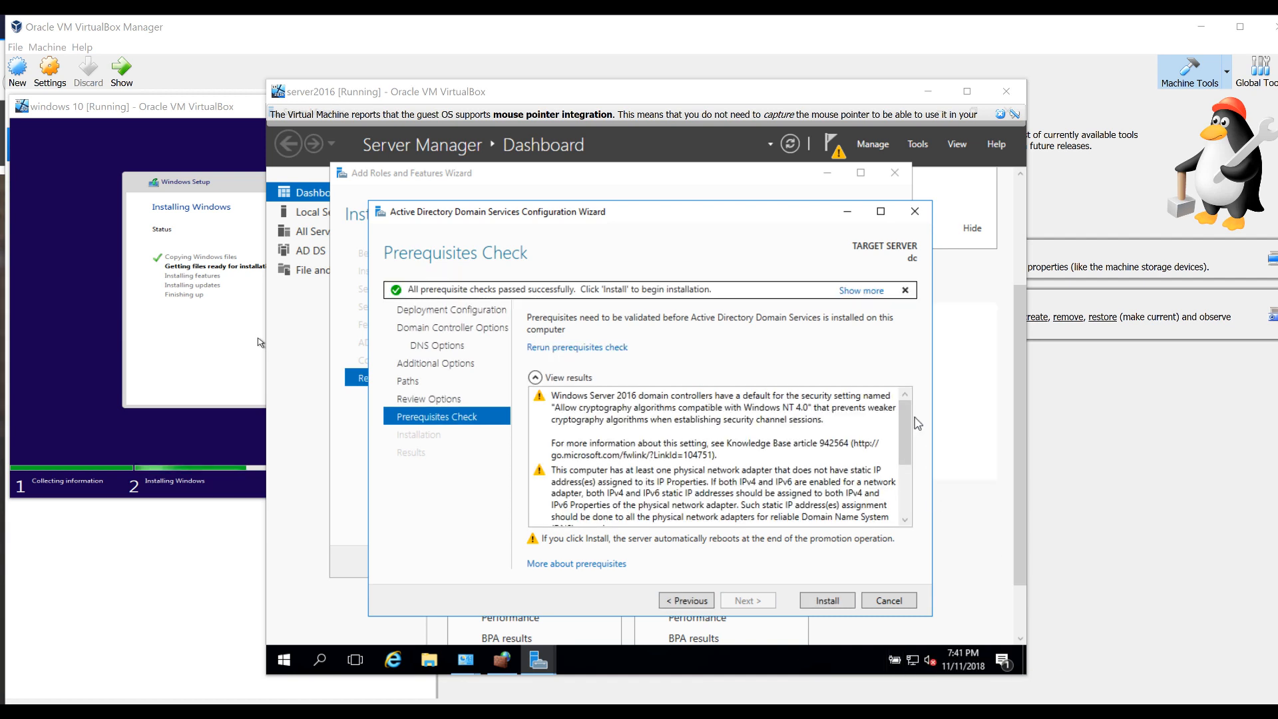
{"action": "left_click_drag", "start_coordinate": [904, 436], "coordinate": [898, 485]}
{"action": "left_click", "coordinate": [896, 485]}
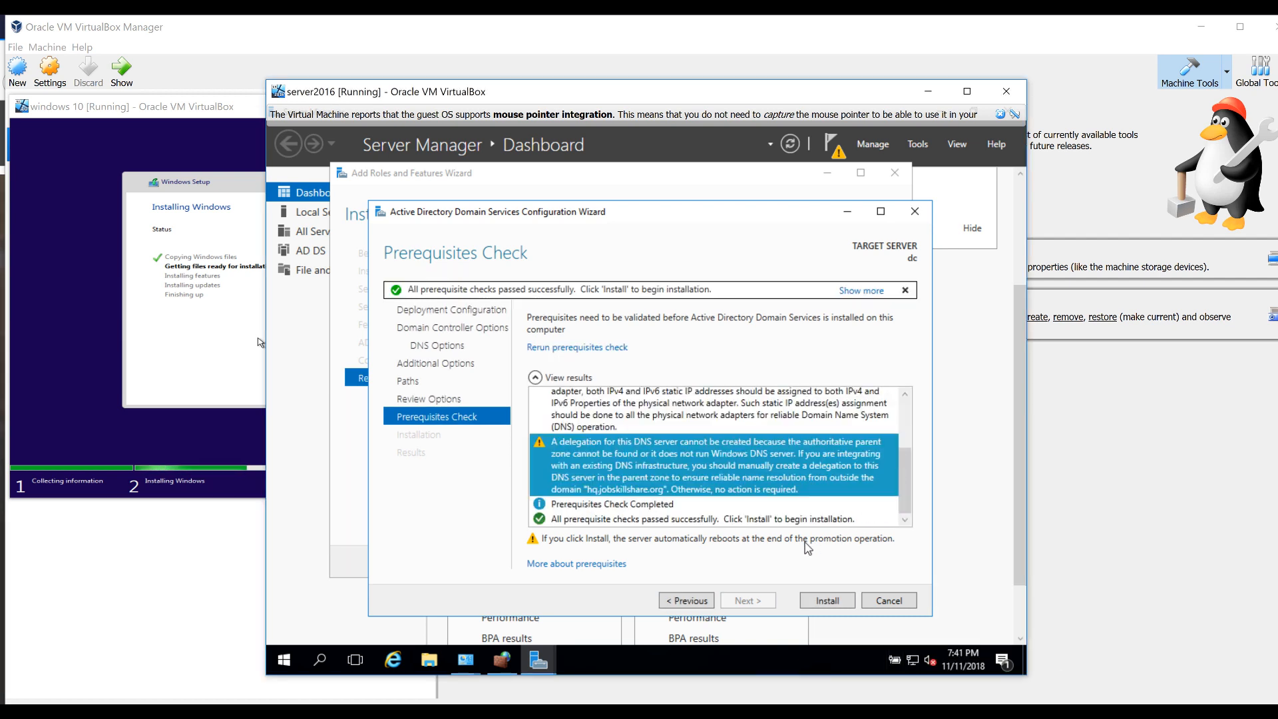
{"action": "left_click", "coordinate": [837, 601]}
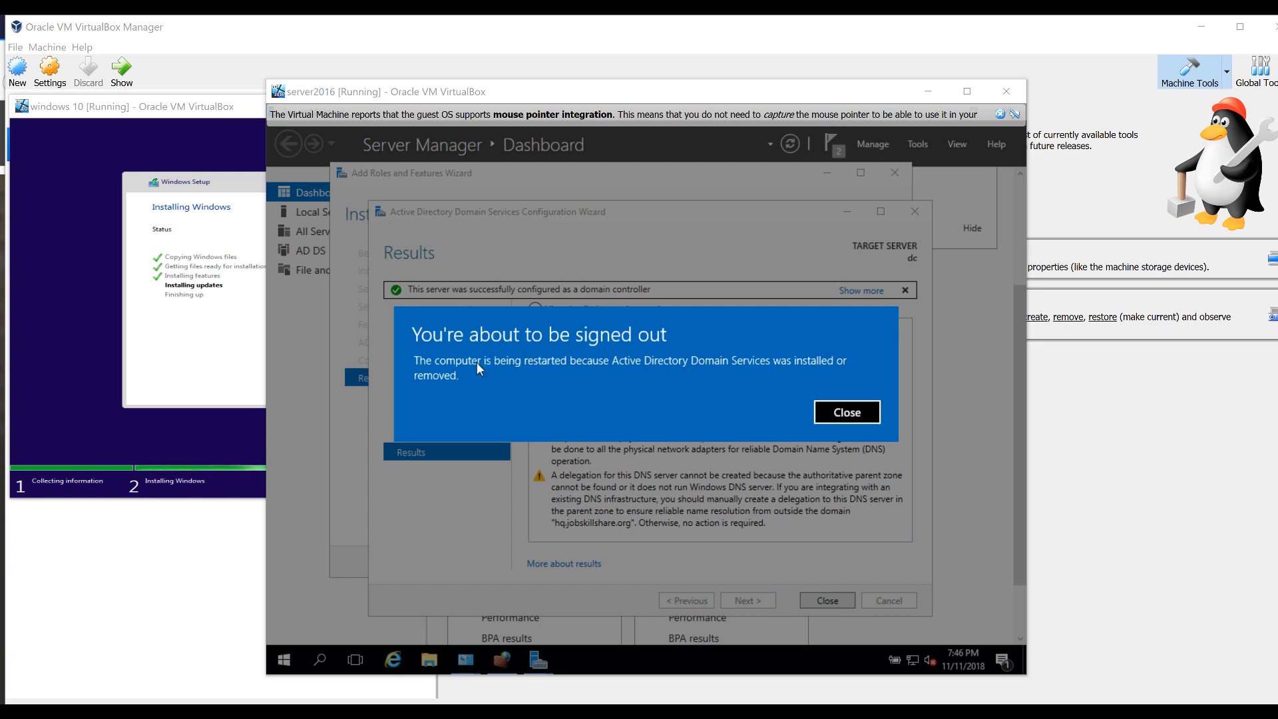
Switch between the windows 10 and server2016 VM windows and dismiss the mouse-capture notice
{"action": "left_click", "coordinate": [196, 354]}
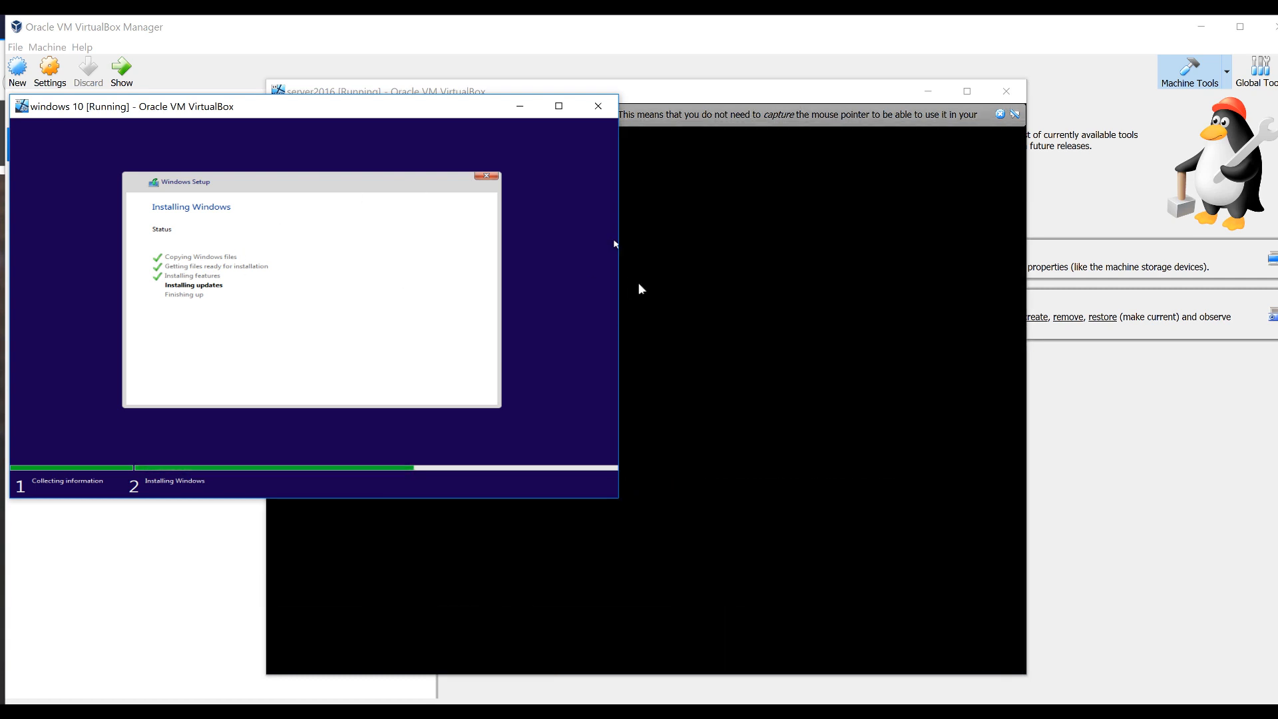
{"action": "left_click", "coordinate": [1224, 676]}
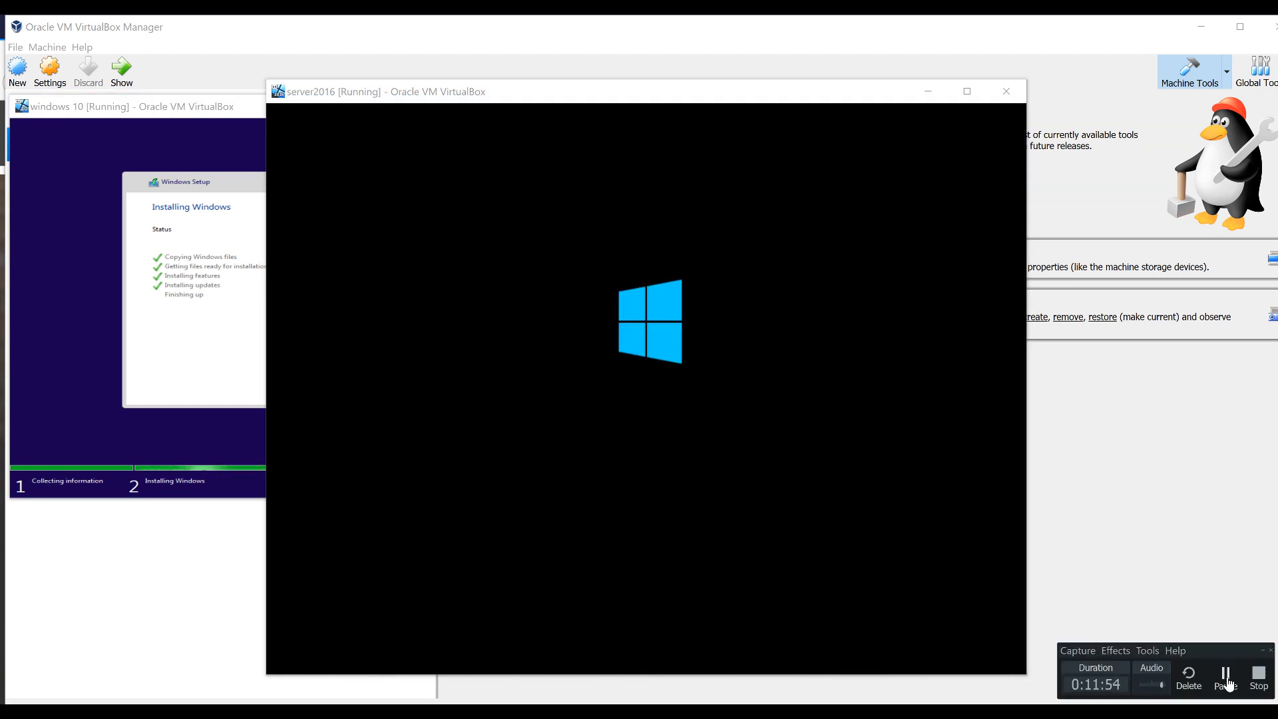
{"action": "left_click", "coordinate": [1222, 679]}
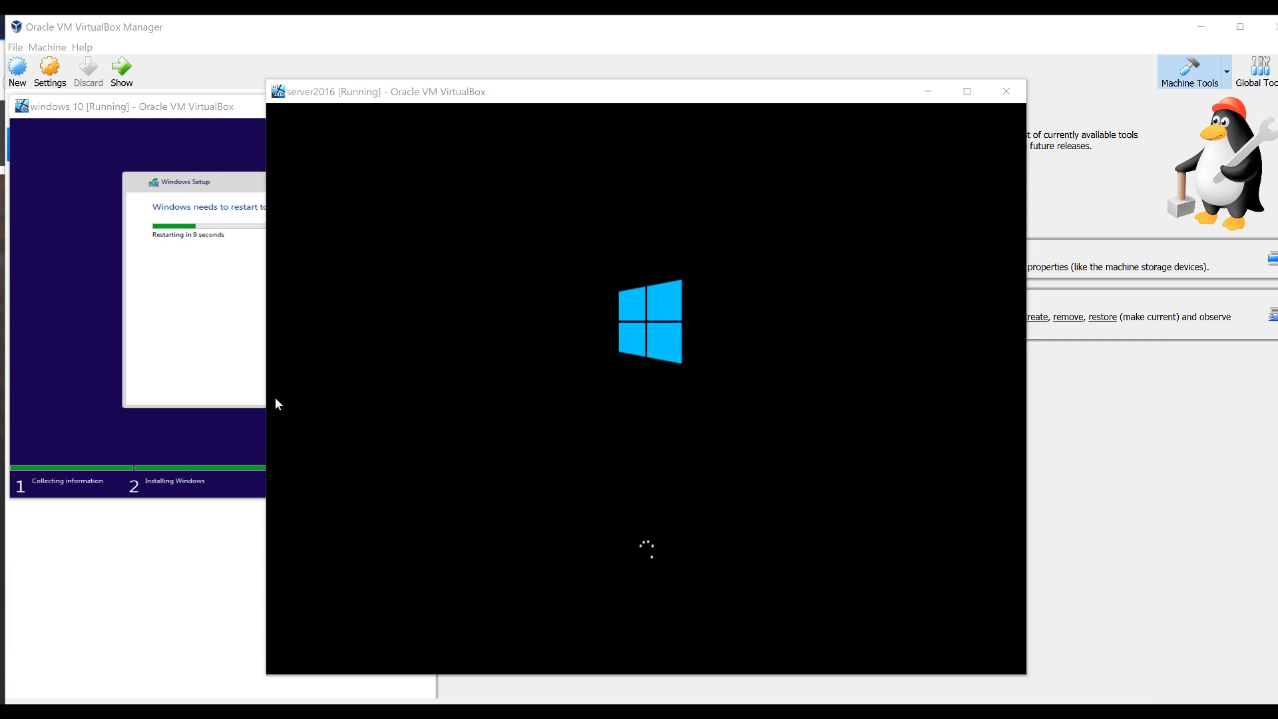
{"action": "left_click", "coordinate": [203, 325]}
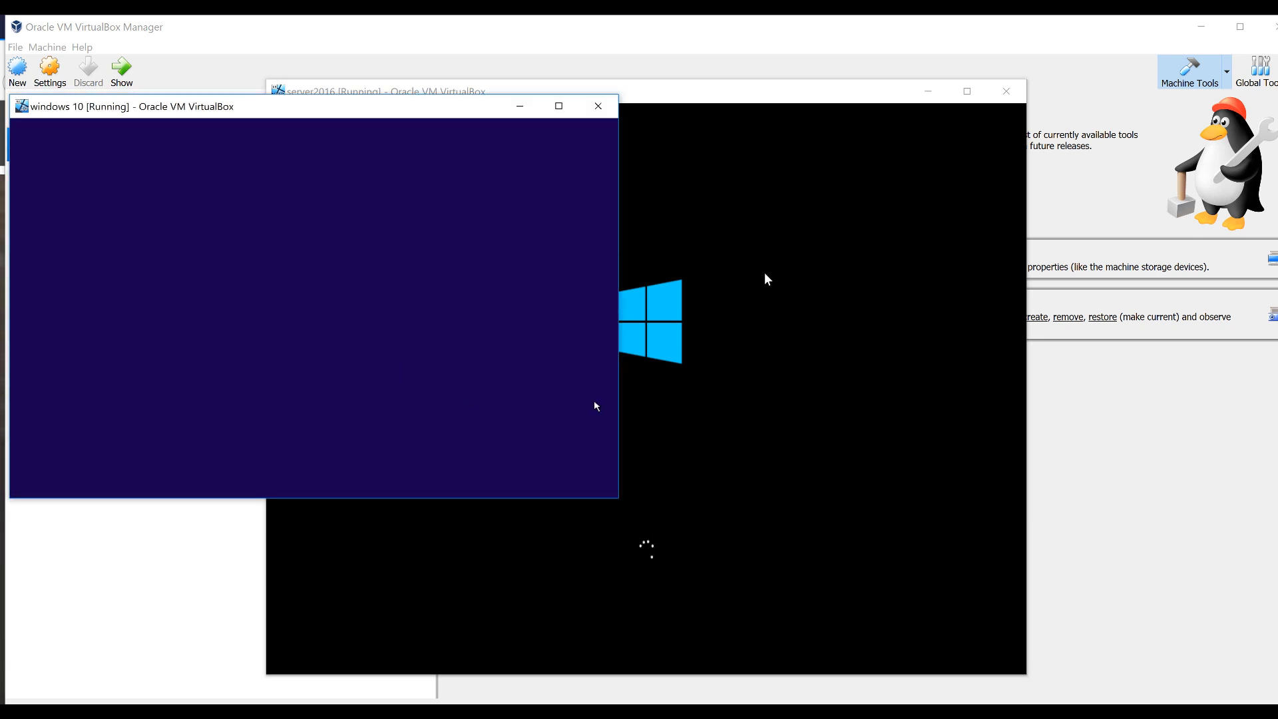
{"action": "left_click", "coordinate": [799, 531]}
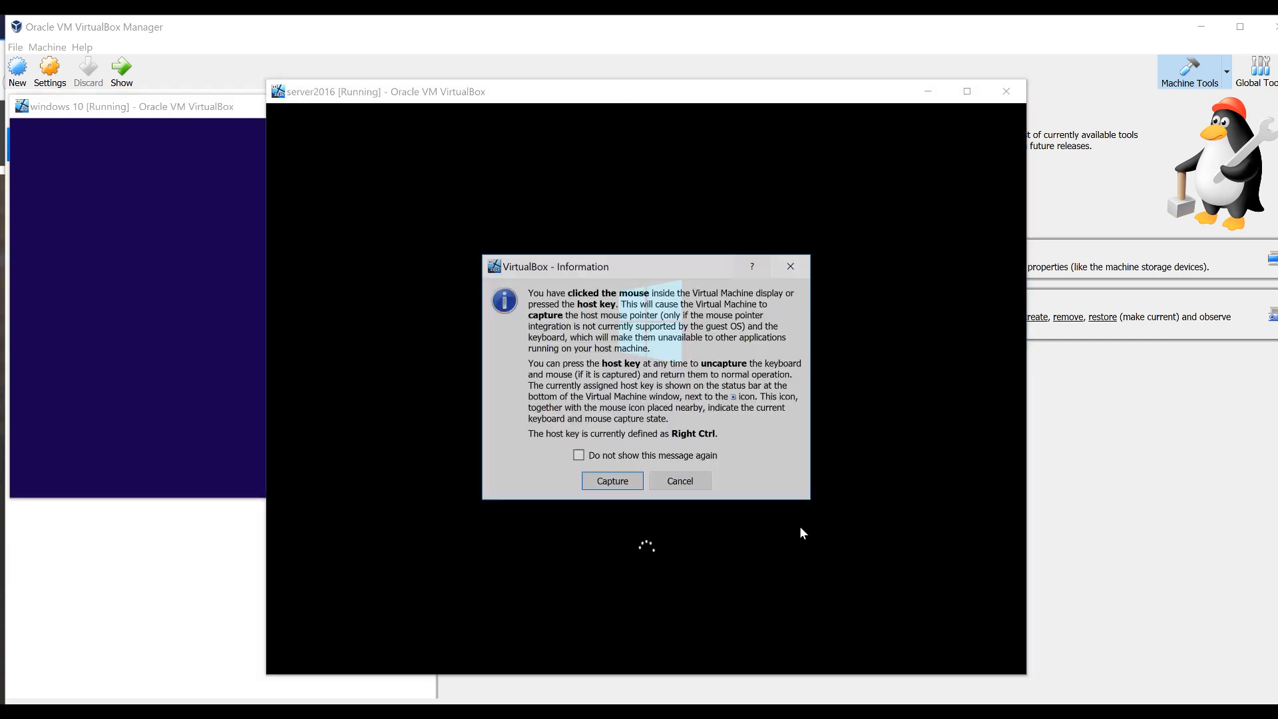
{"action": "left_click", "coordinate": [792, 265]}
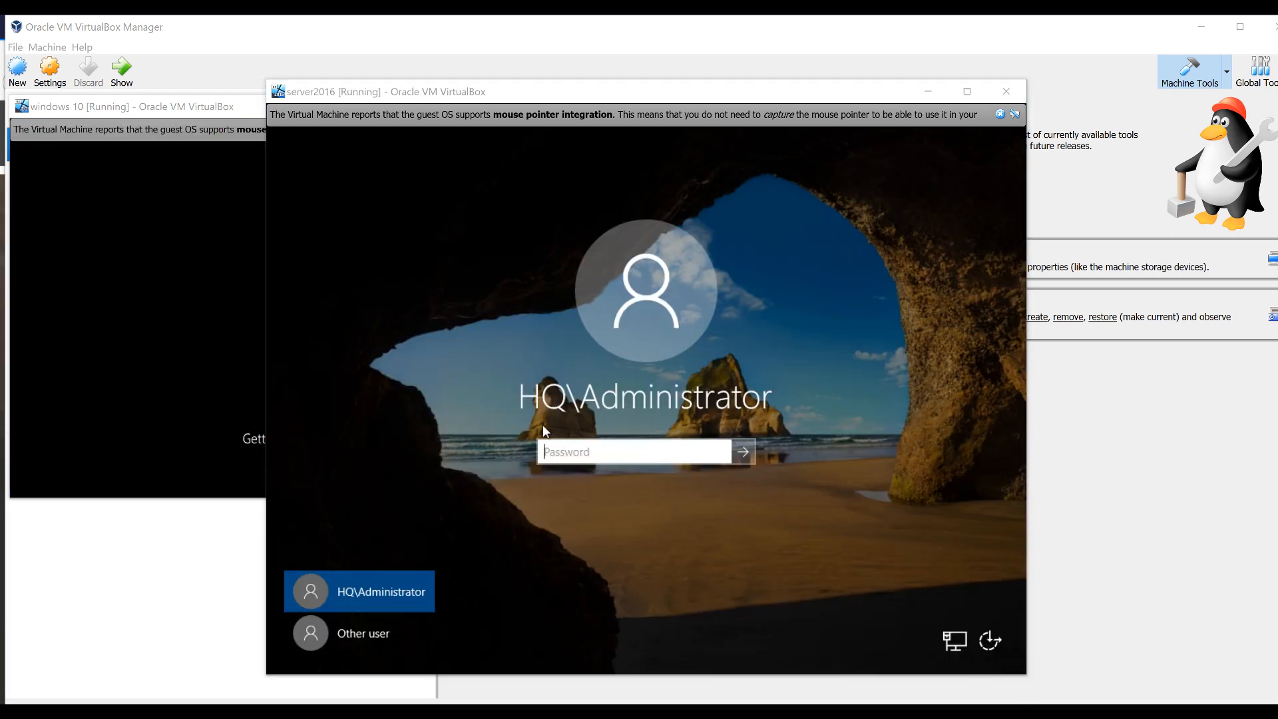
Sign in as HQ\Administrator, re-entering the password after two incorrect attempts
{"action": "left_click", "coordinate": [543, 403]}
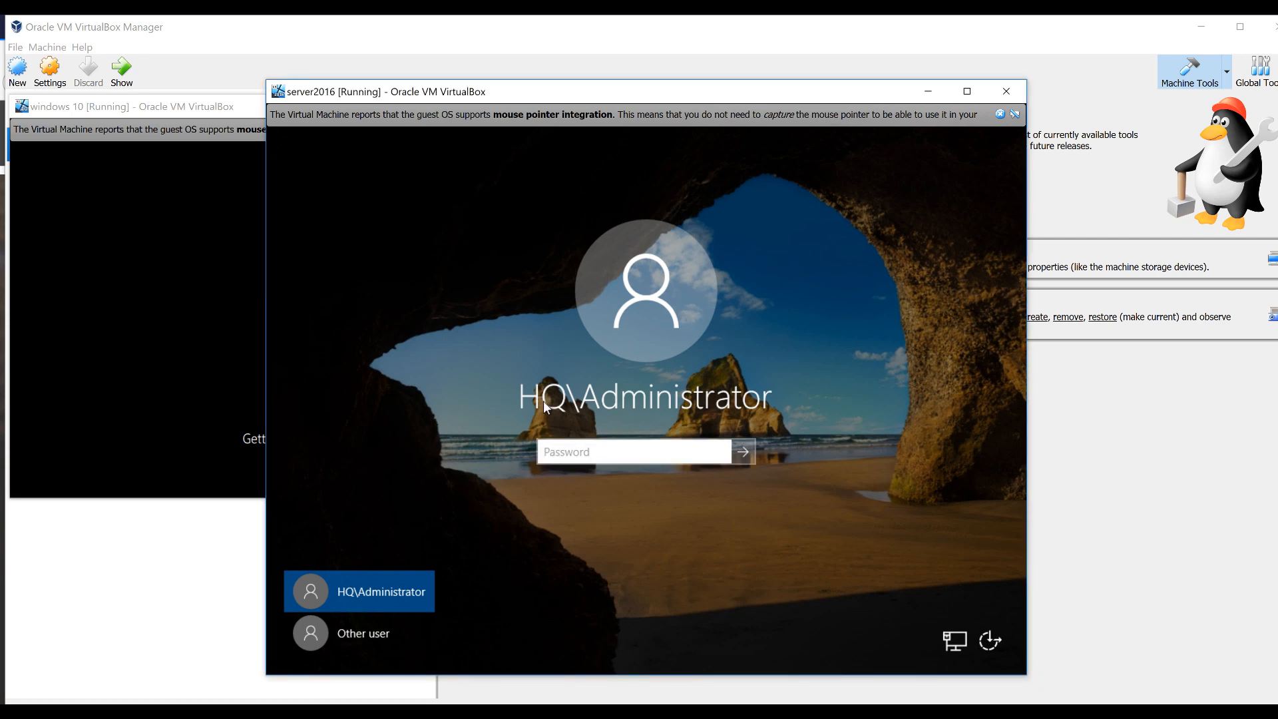
{"action": "left_click", "coordinate": [590, 459]}
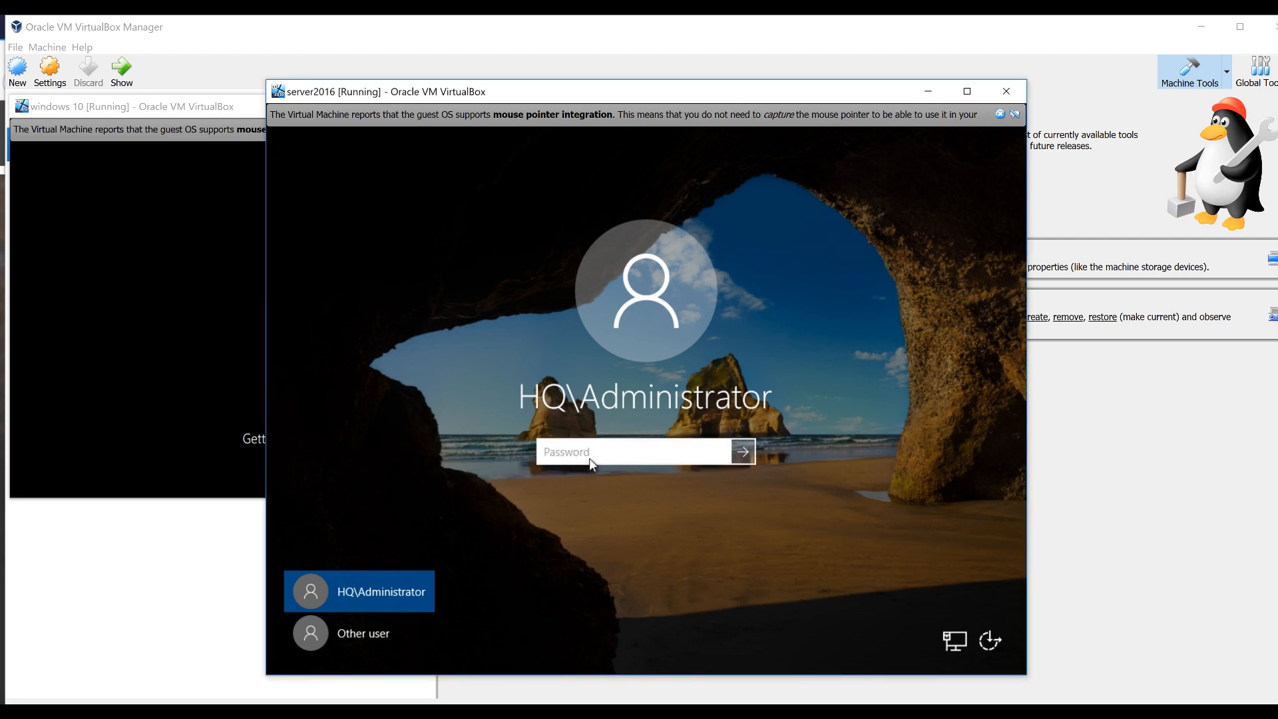
{"action": "type", "text": "••••"}
{"action": "key", "text": "Return"}
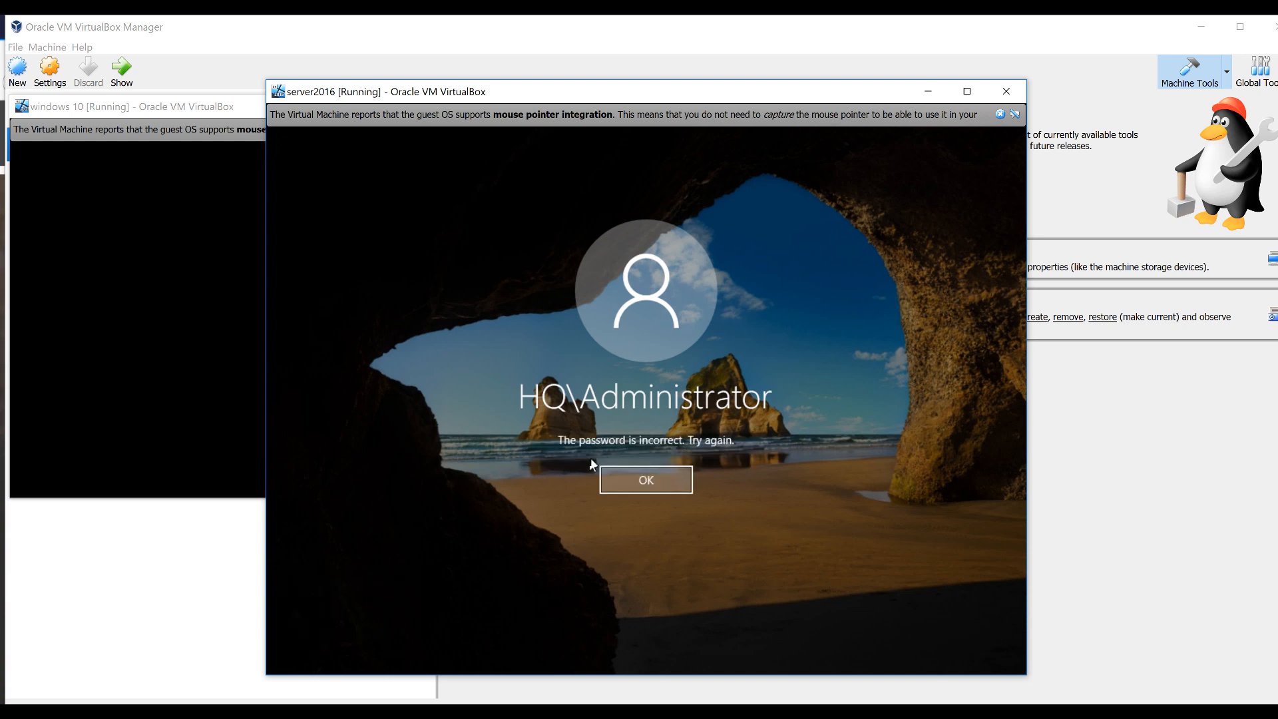
{"action": "left_click", "coordinate": [623, 471]}
{"action": "type", "text": "•••••••••••••"}
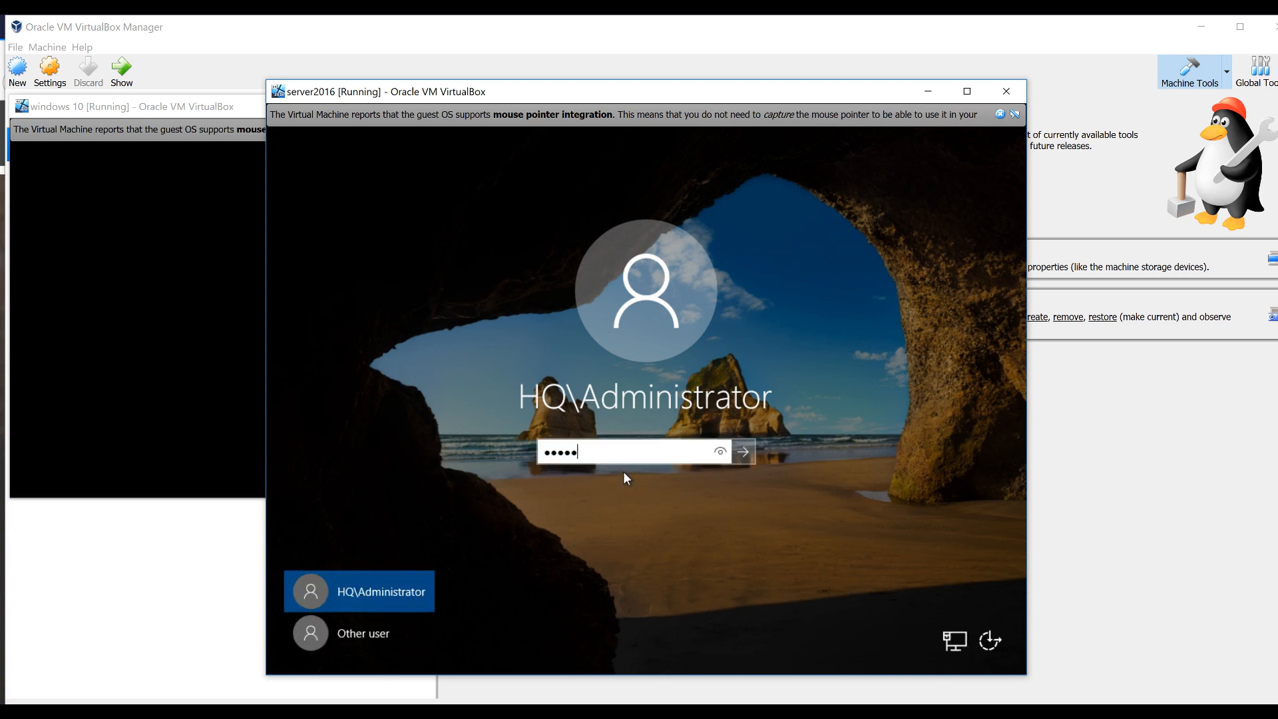
{"action": "key", "text": "Return"}
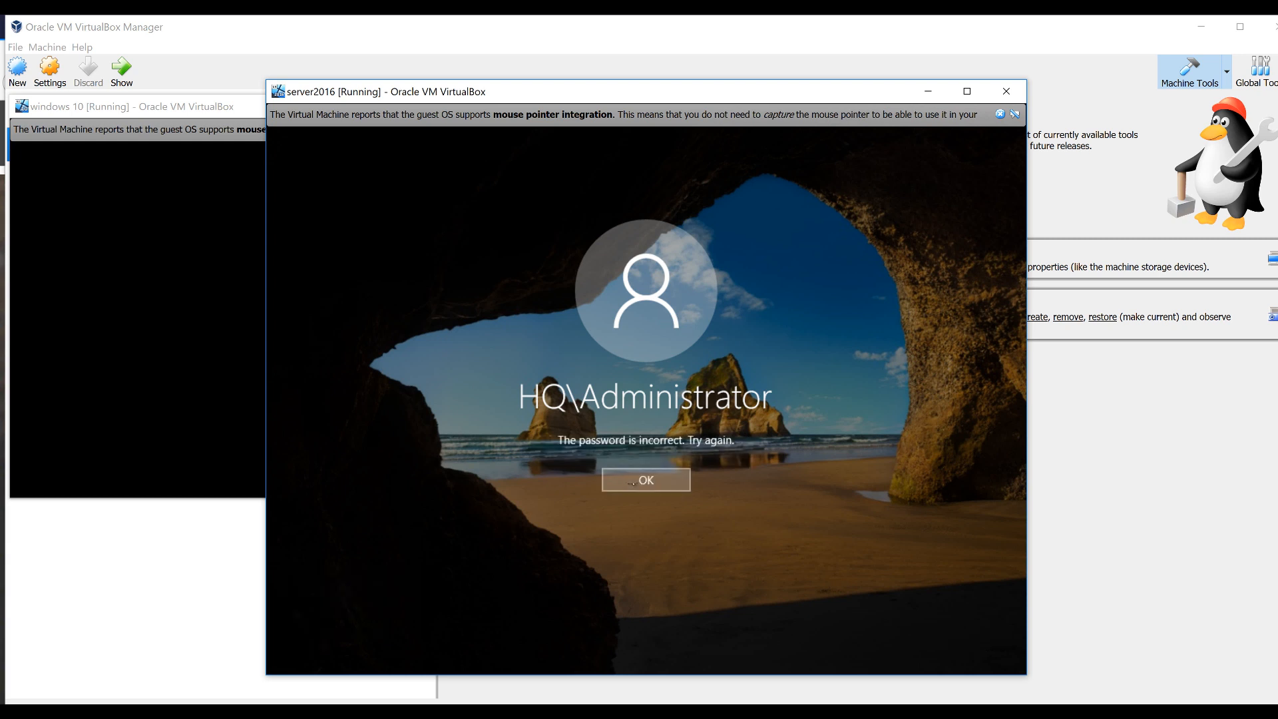
{"action": "left_click", "coordinate": [639, 488]}
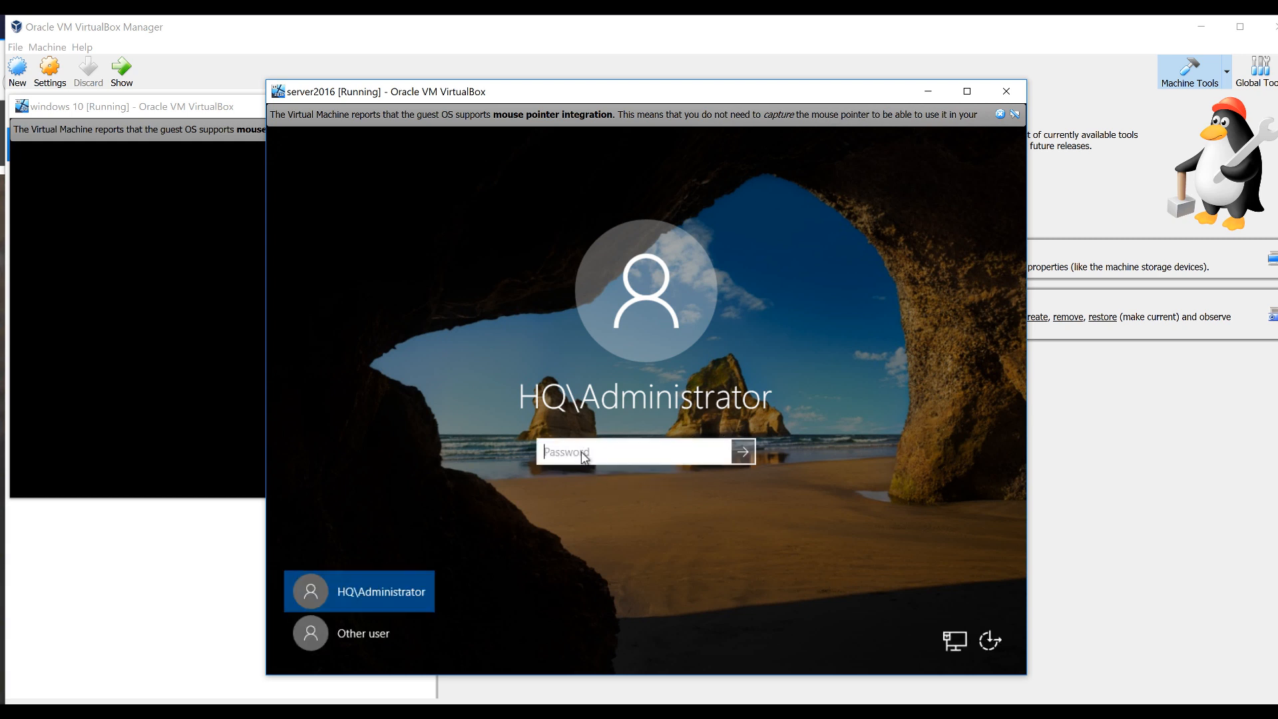
{"action": "type", "text": "••"}
{"action": "key", "text": "Return"}
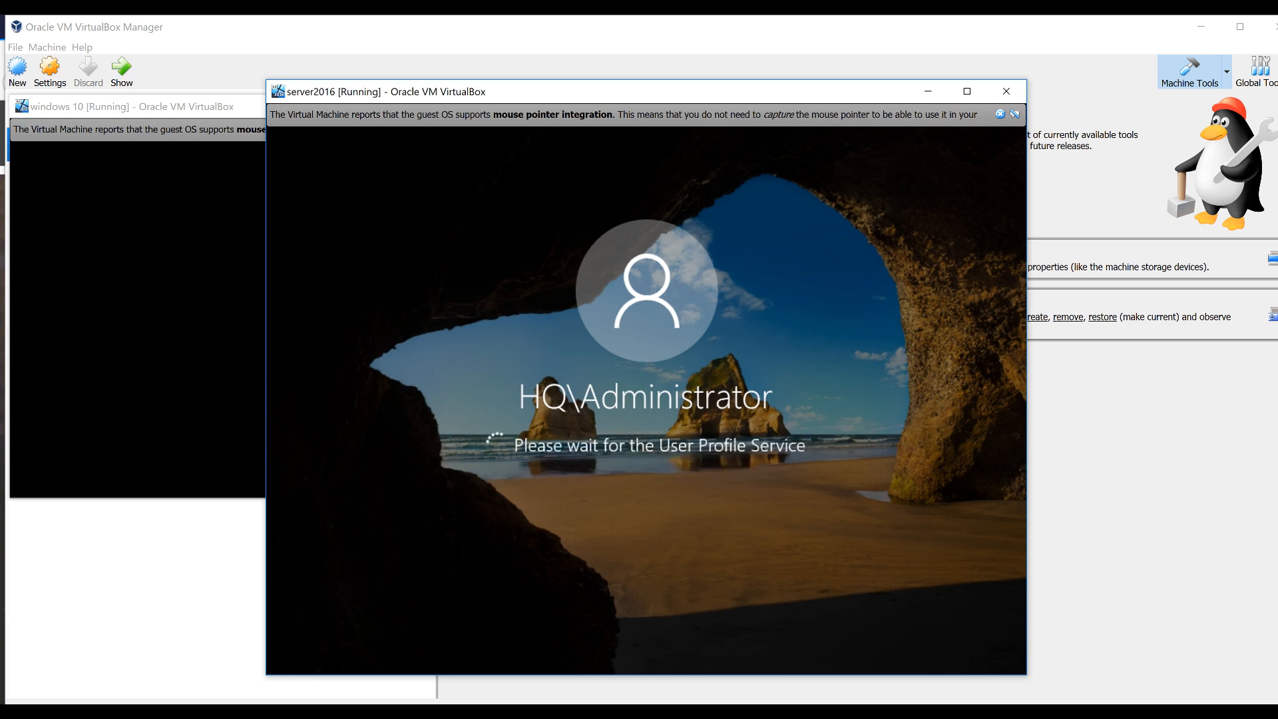
{"action": "left_click_drag", "start_coordinate": [368, 73], "coordinate": [403, 65]}
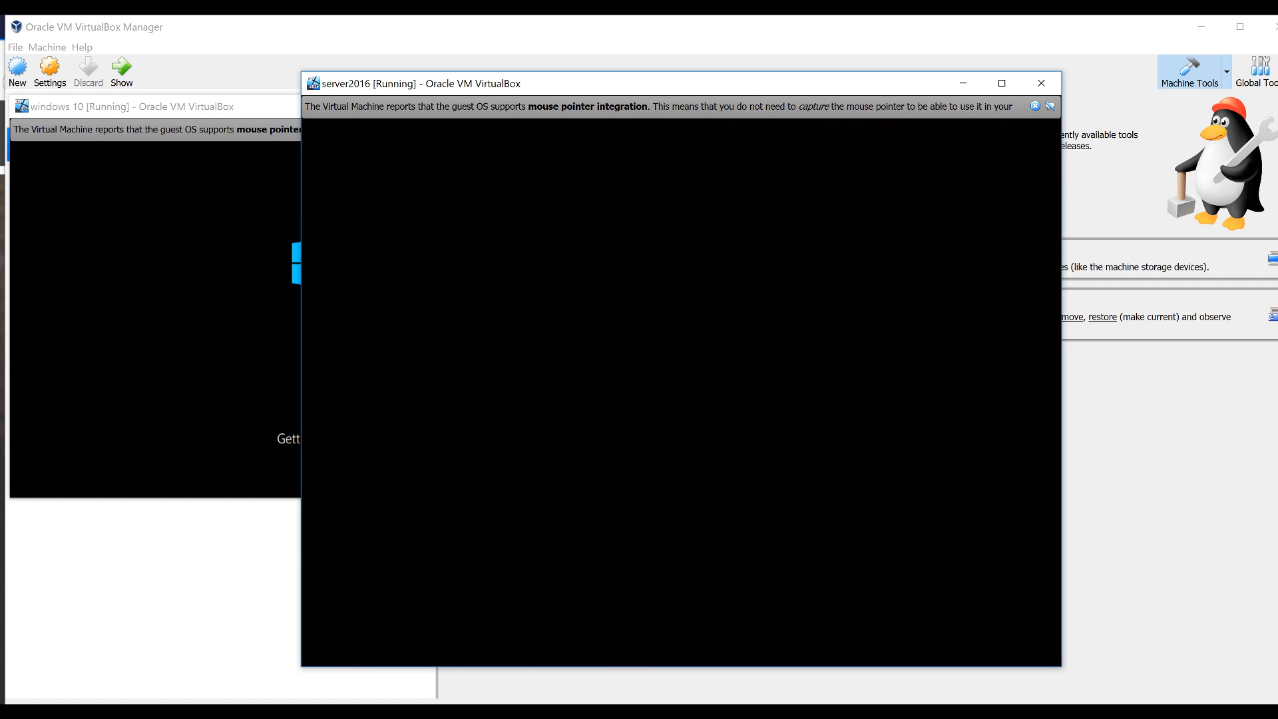
Launch Active Directory Users and Computers from Server Manager's Tools menu
{"action": "left_click_drag", "start_coordinate": [370, 92], "coordinate": [402, 87]}
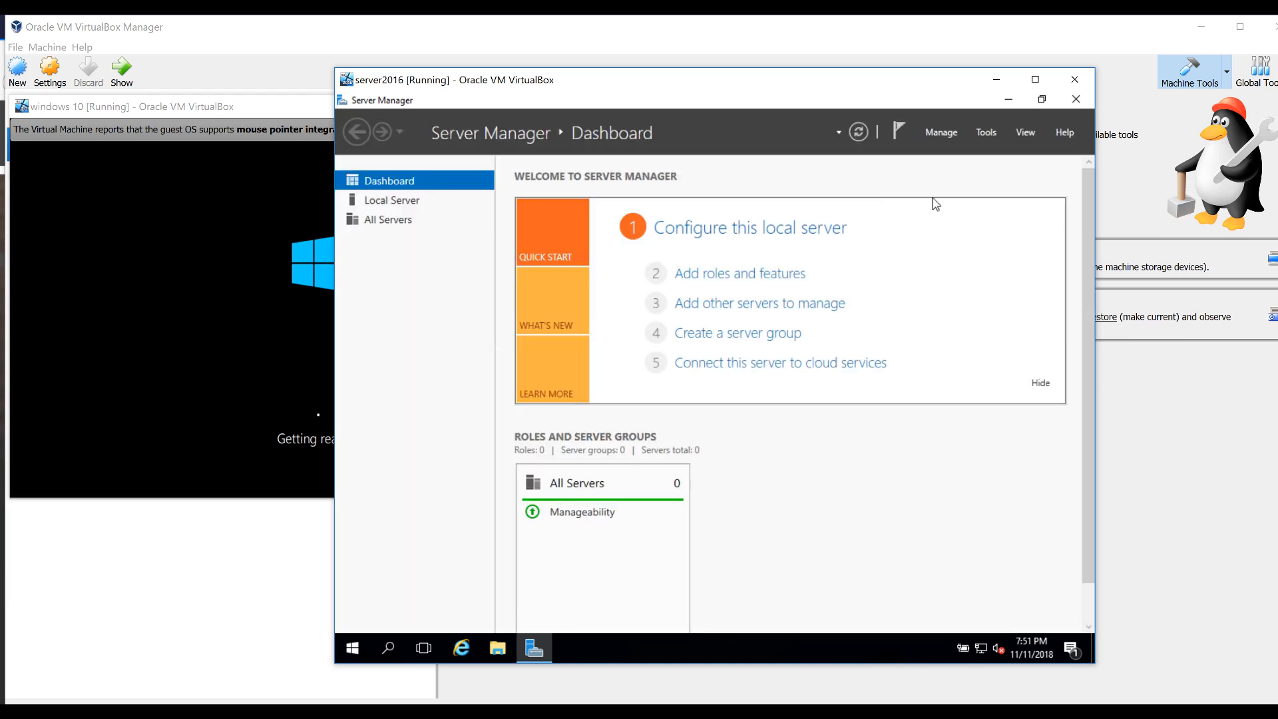
{"action": "left_click", "coordinate": [984, 133]}
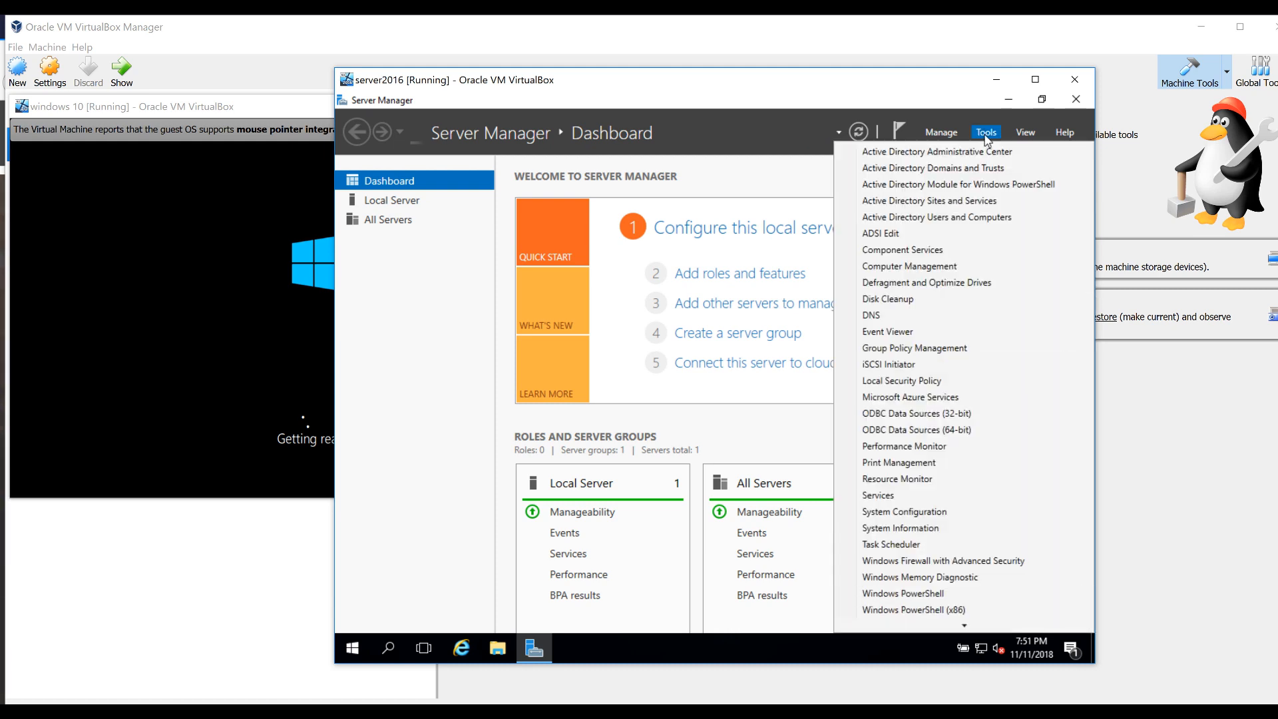
{"action": "left_click", "coordinate": [945, 218]}
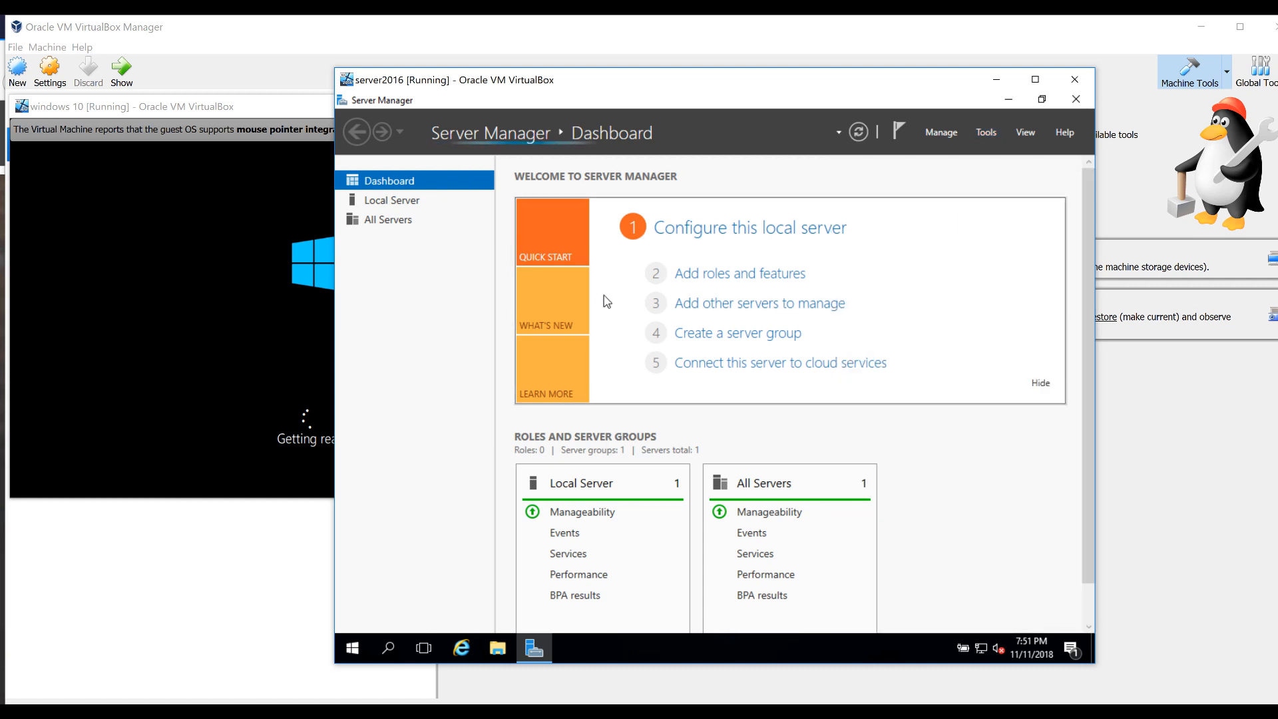
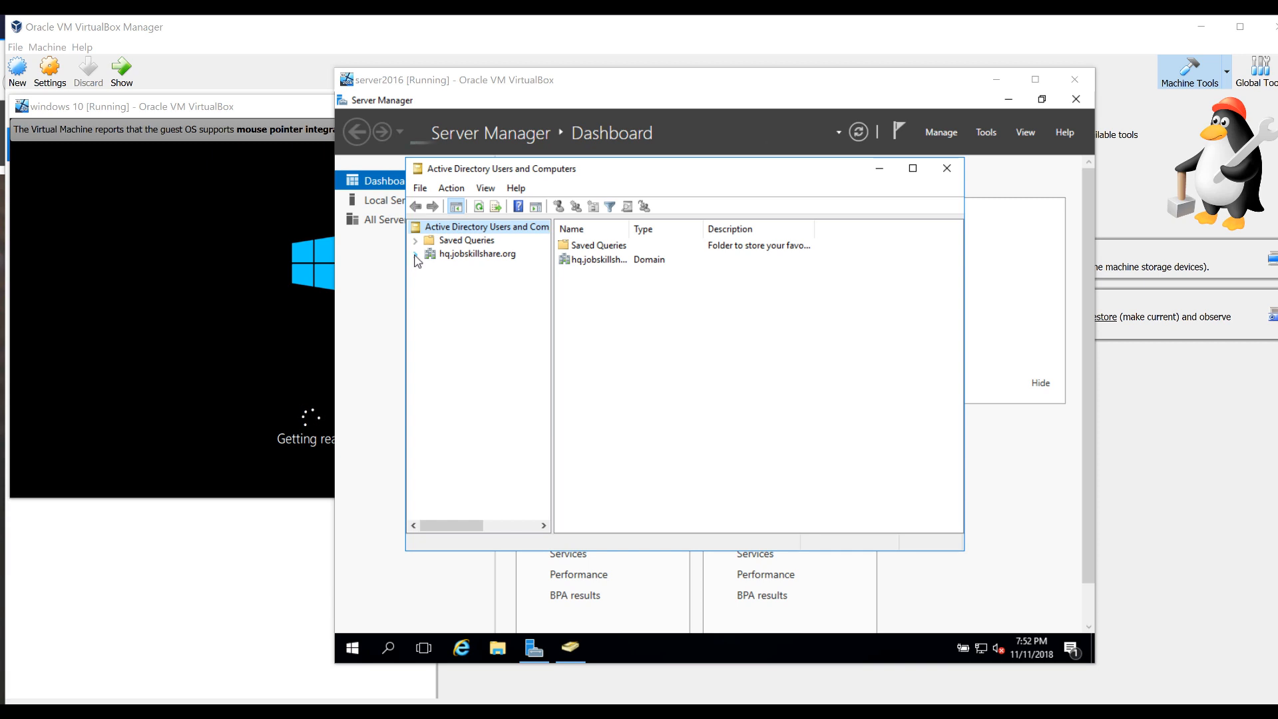
Expand hq.jobskillshare.org, look into Builtin, then list the Users container's accounts and groups
{"action": "left_click", "coordinate": [414, 255]}
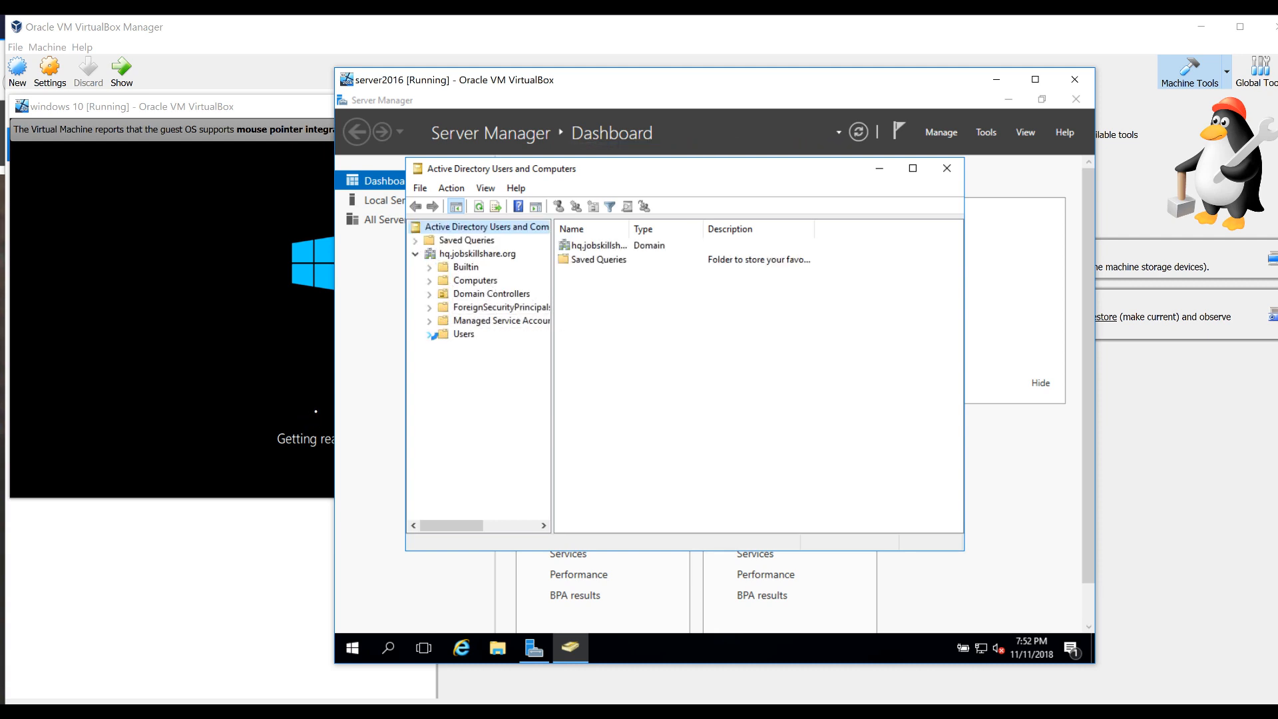
{"action": "left_click", "coordinate": [463, 268]}
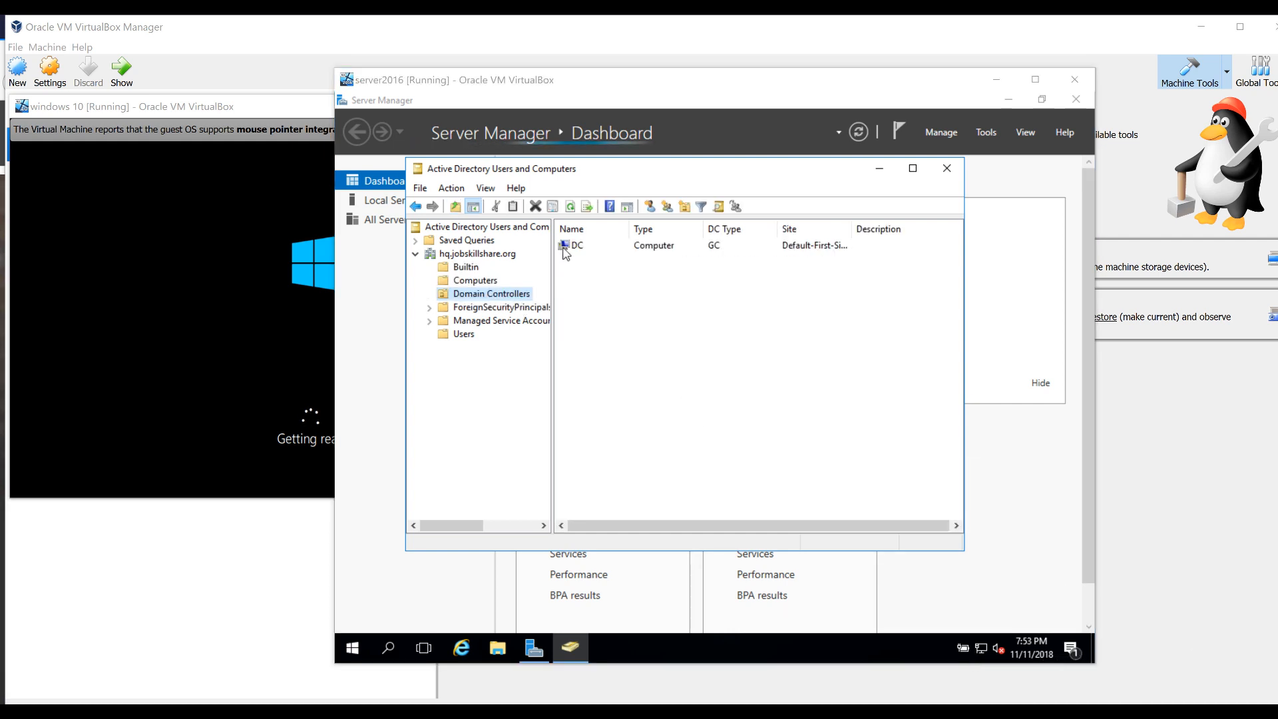
{"action": "left_click", "coordinate": [461, 335]}
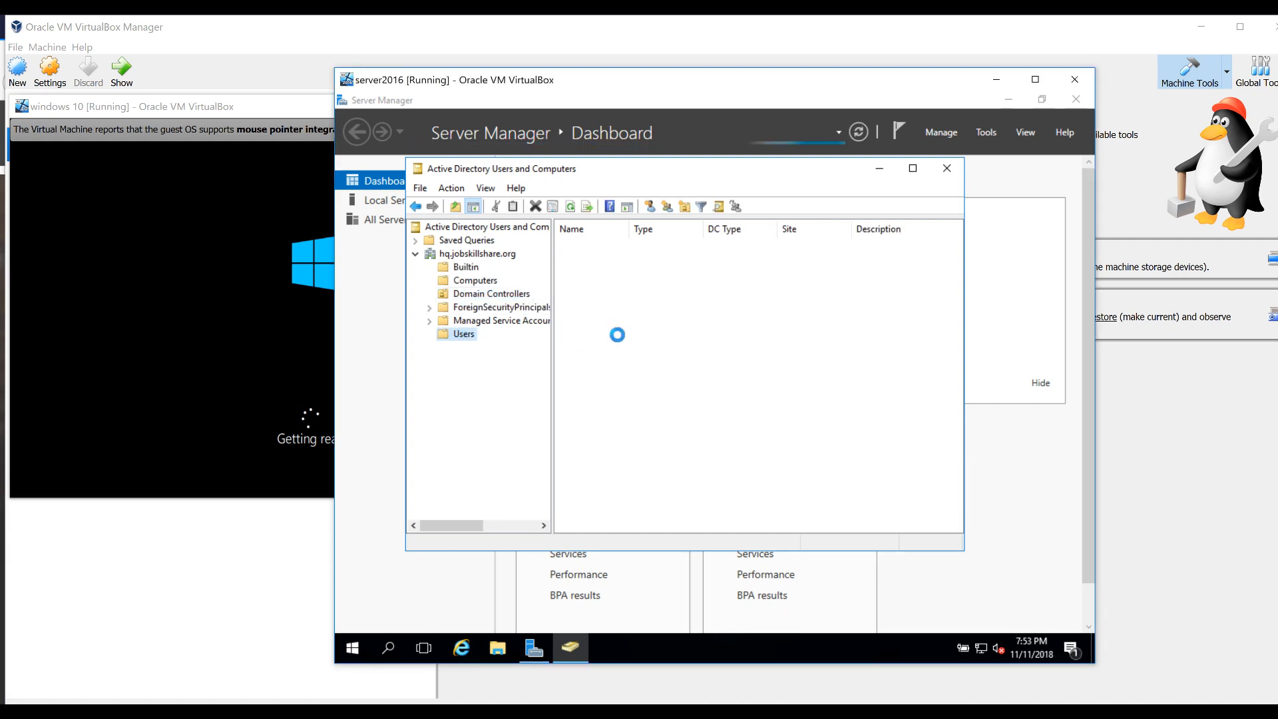
{"action": "left_click", "coordinate": [596, 247]}
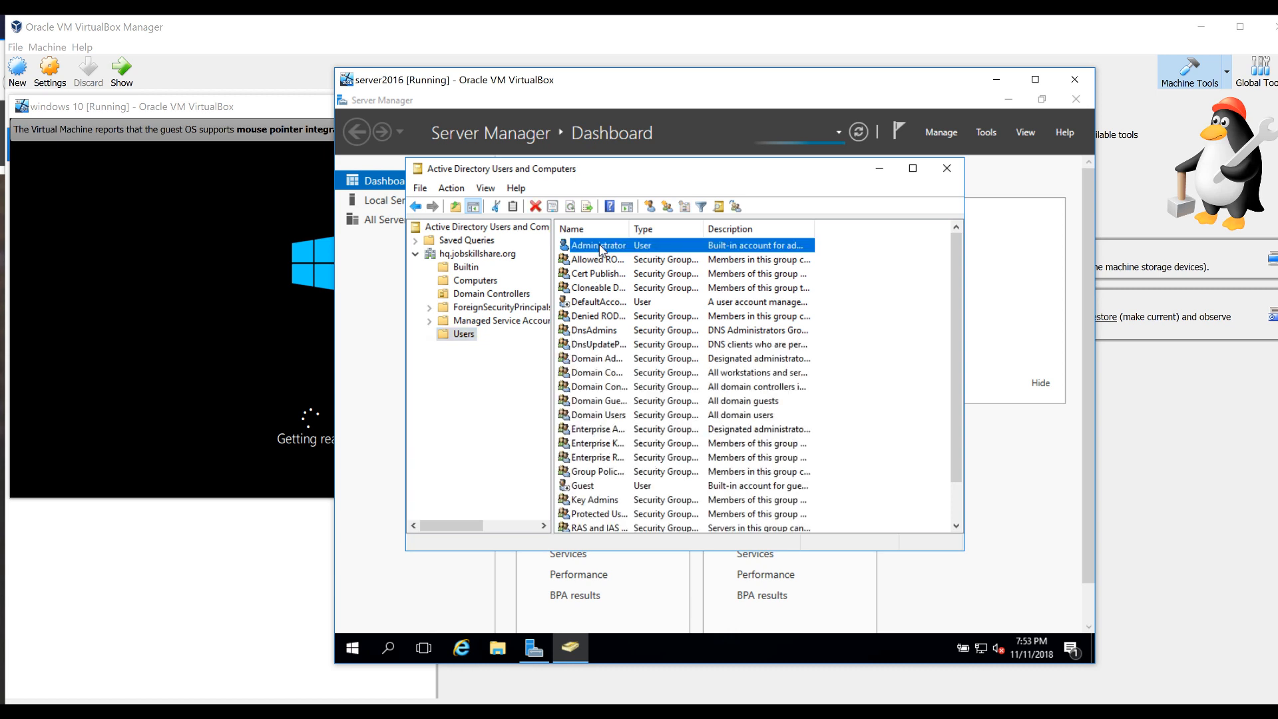
Start a new user in the Users container with logon name helpdesk
{"action": "right_click", "coordinate": [869, 396]}
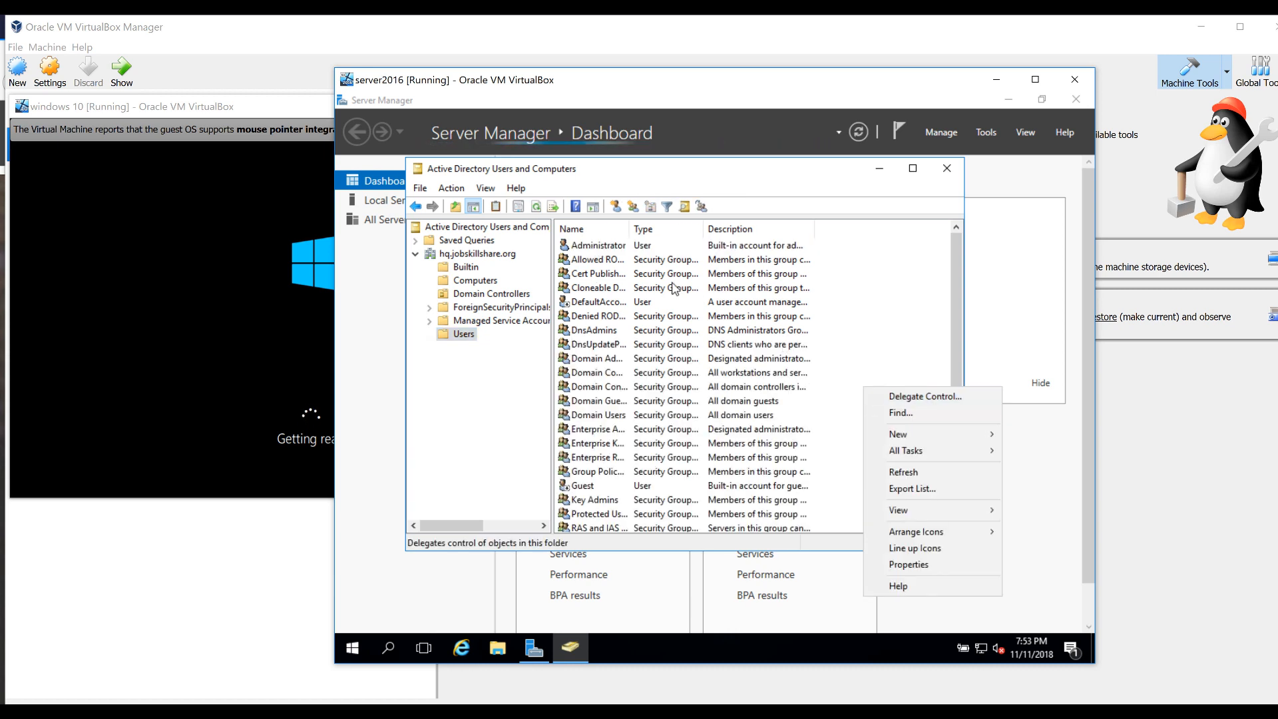
{"action": "mouse_move", "coordinate": [921, 435]}
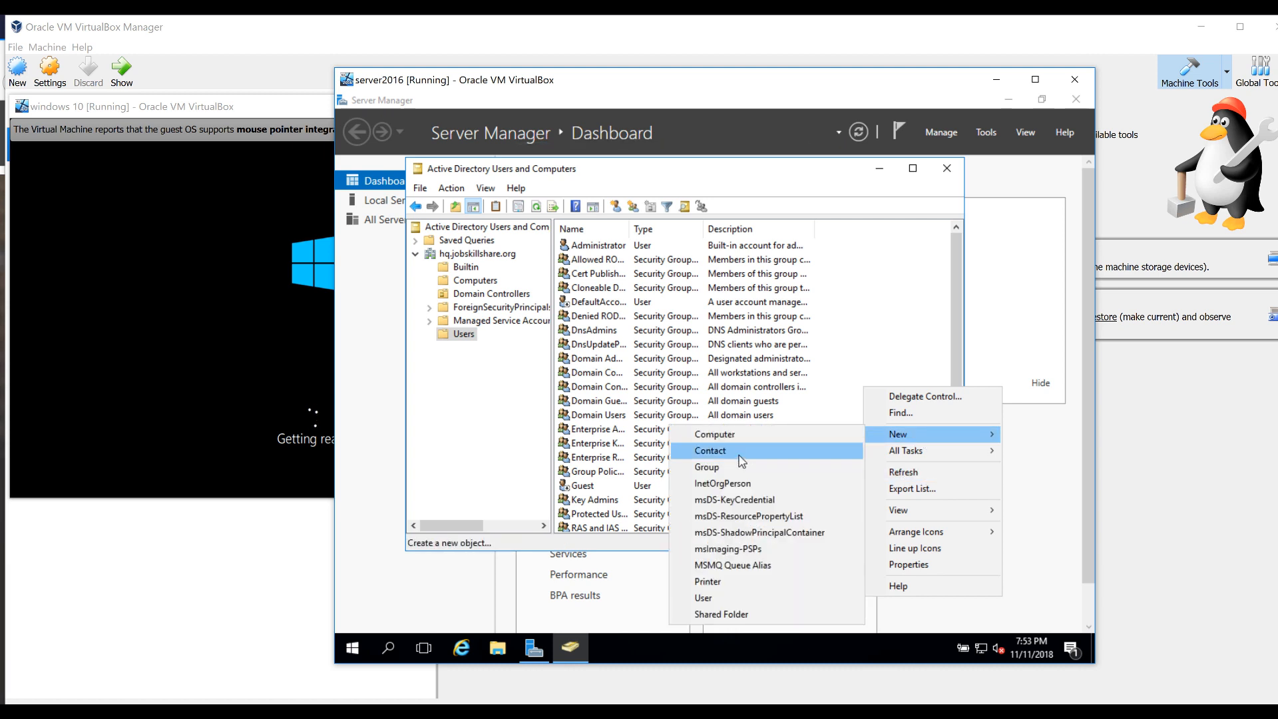
{"action": "left_click", "coordinate": [706, 597]}
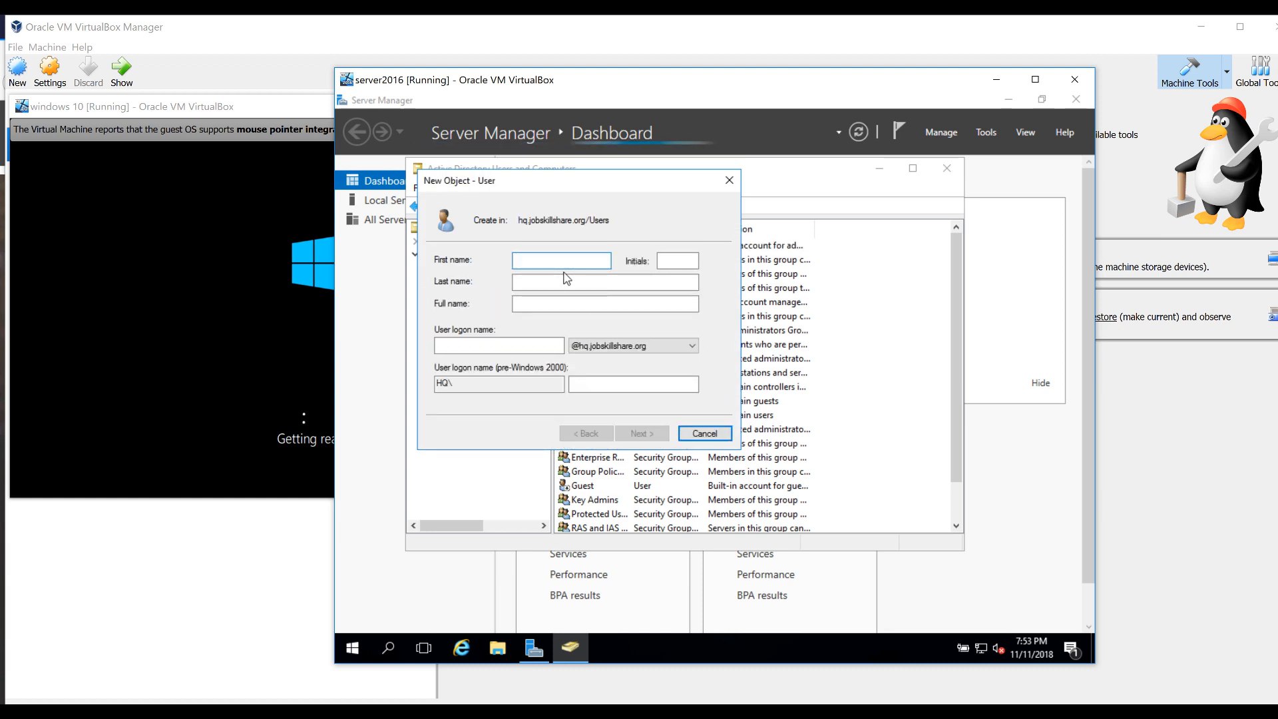
{"action": "key", "text": "Tab"}
{"action": "key", "text": "Tab"}
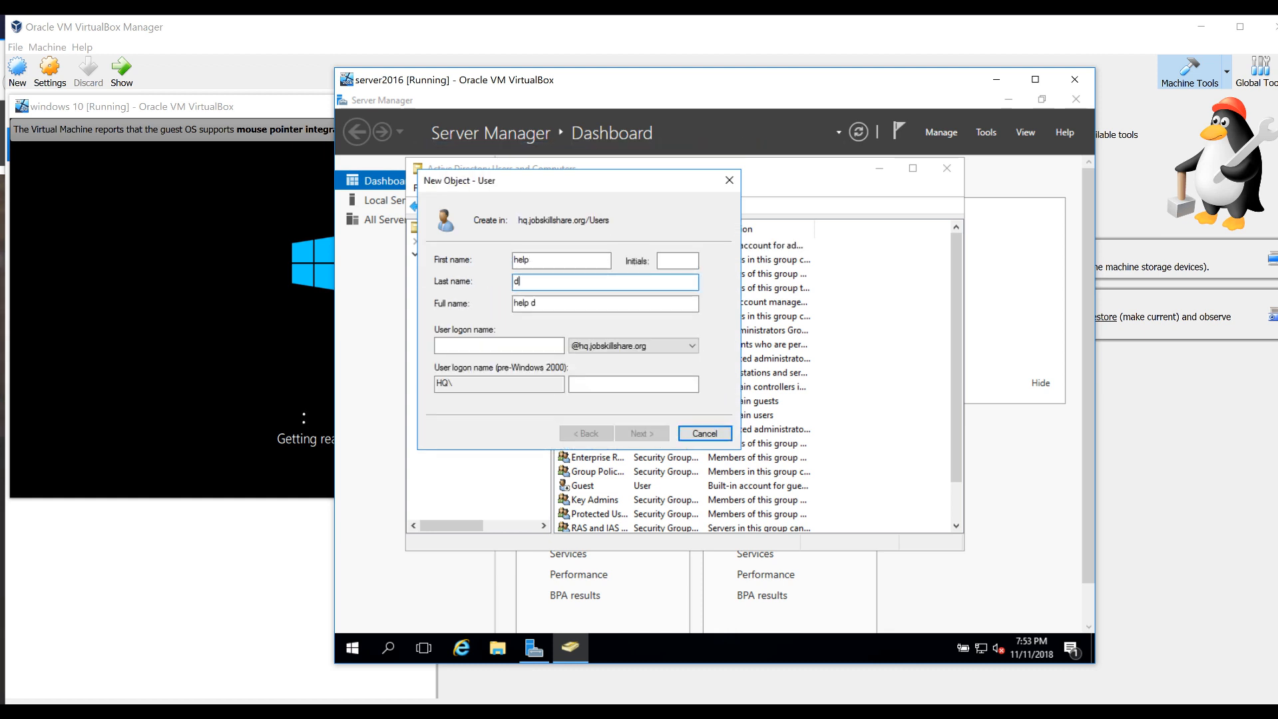
{"action": "key", "text": "Tab"}
{"action": "key", "text": "Tab"}
{"action": "type", "text": "helpdesk"}
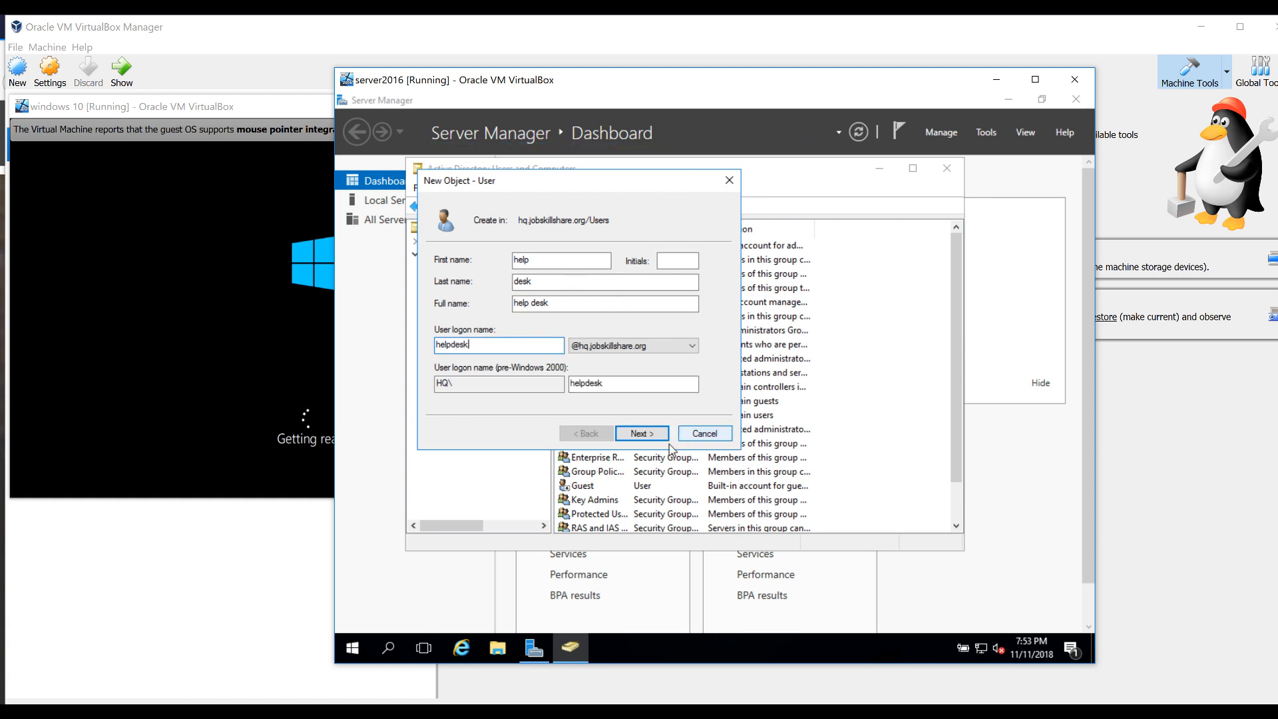
Give the user a password, untick 'must change password at next logon', and finish
{"action": "left_click", "coordinate": [640, 434]}
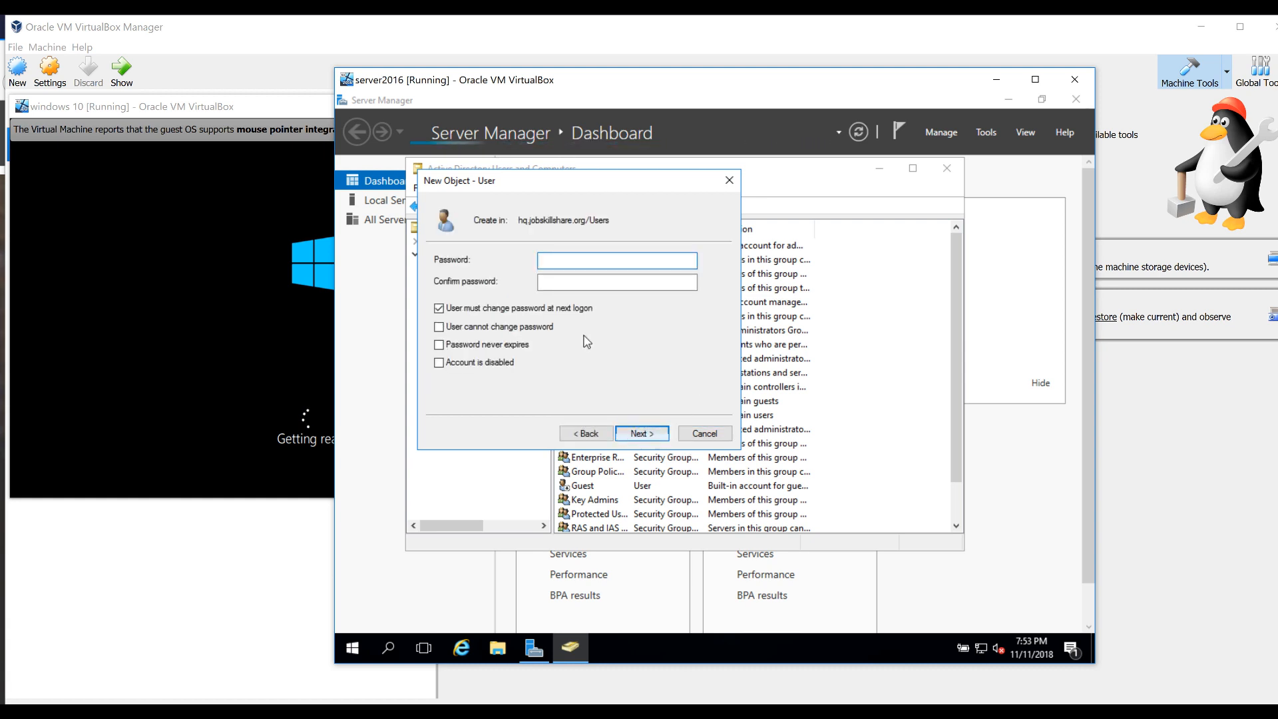
{"action": "left_click", "coordinate": [552, 305]}
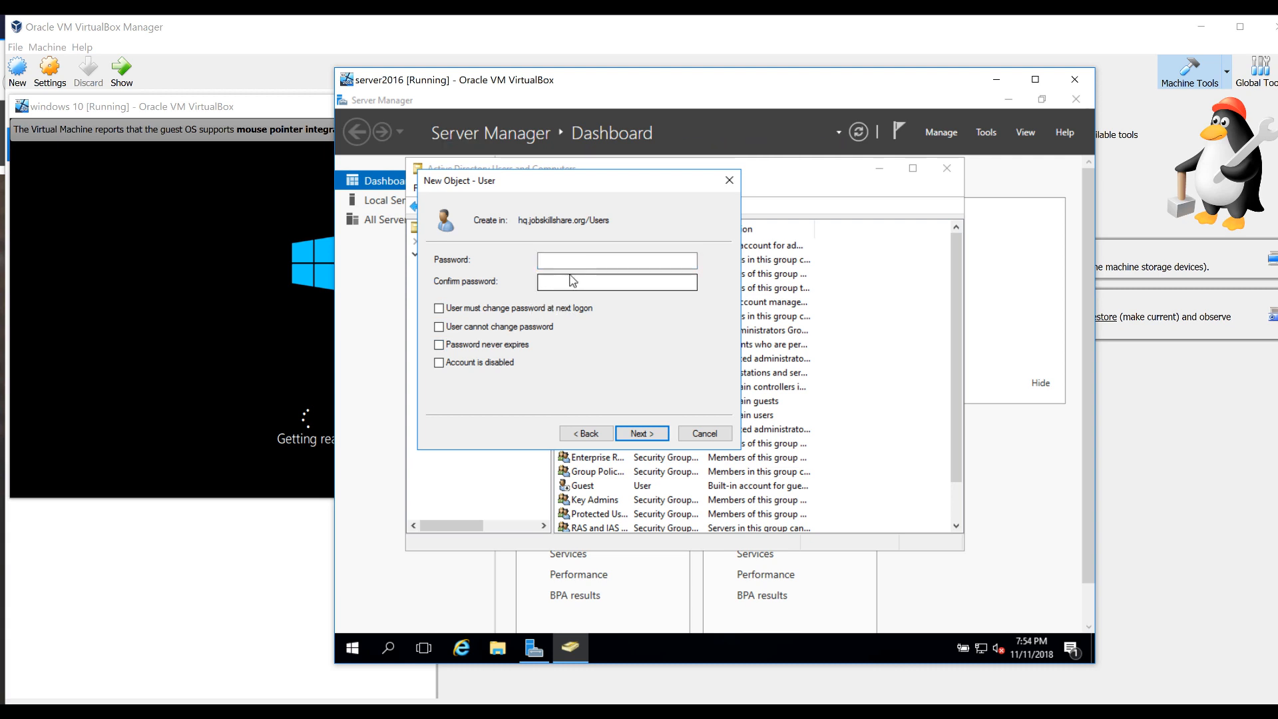
{"action": "type", "text": "•••••••••"}
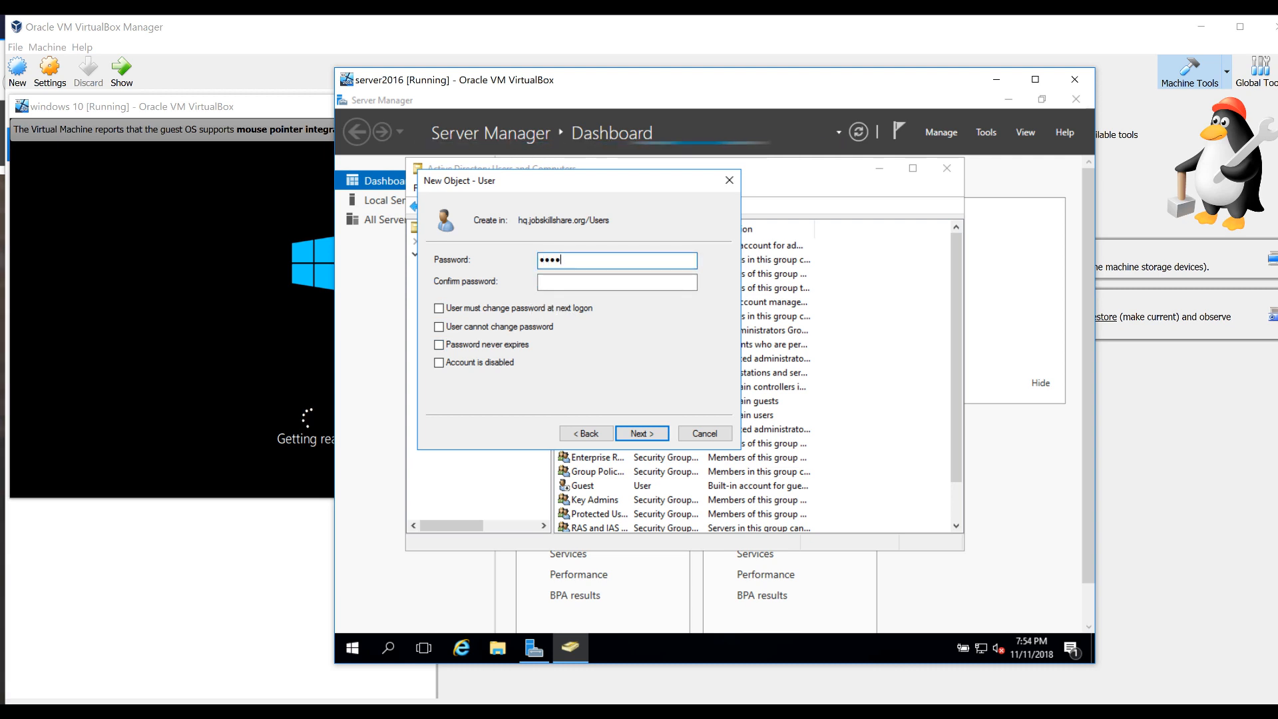
{"action": "type", "text": "•••"}
{"action": "key", "text": "Tab"}
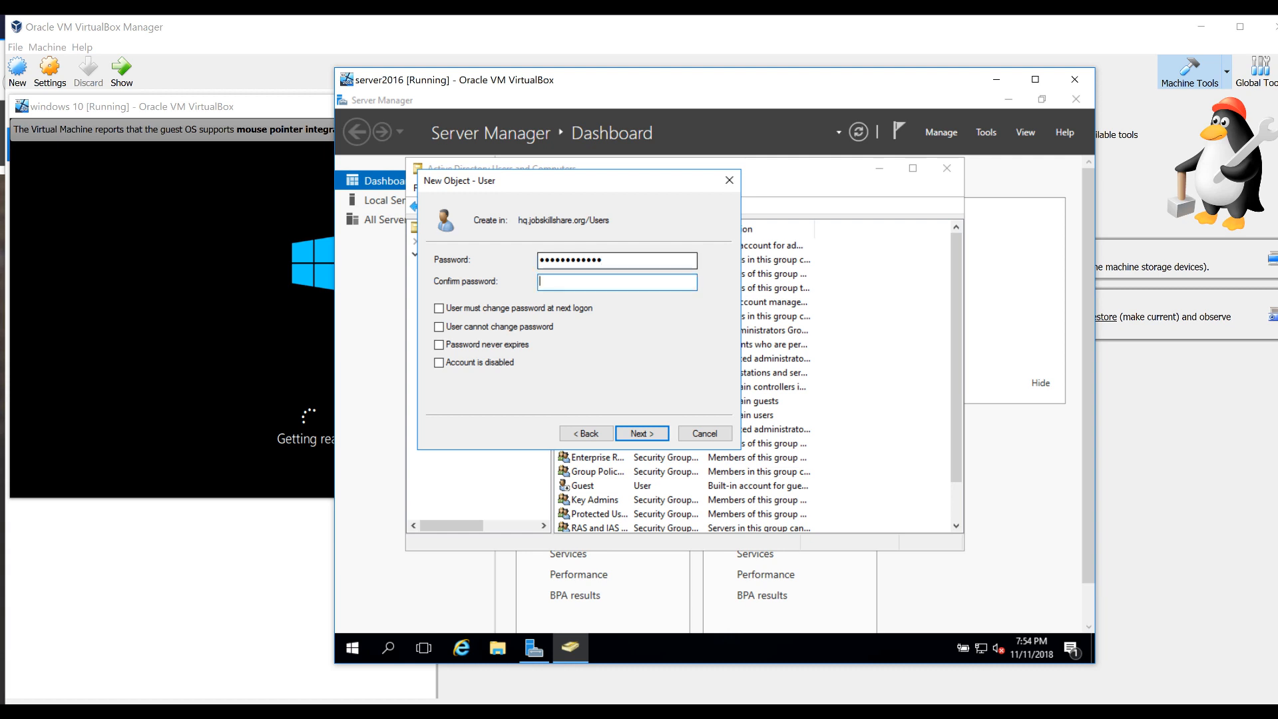
{"action": "type", "text": "••••••••••••"}
{"action": "left_click", "coordinate": [643, 435]}
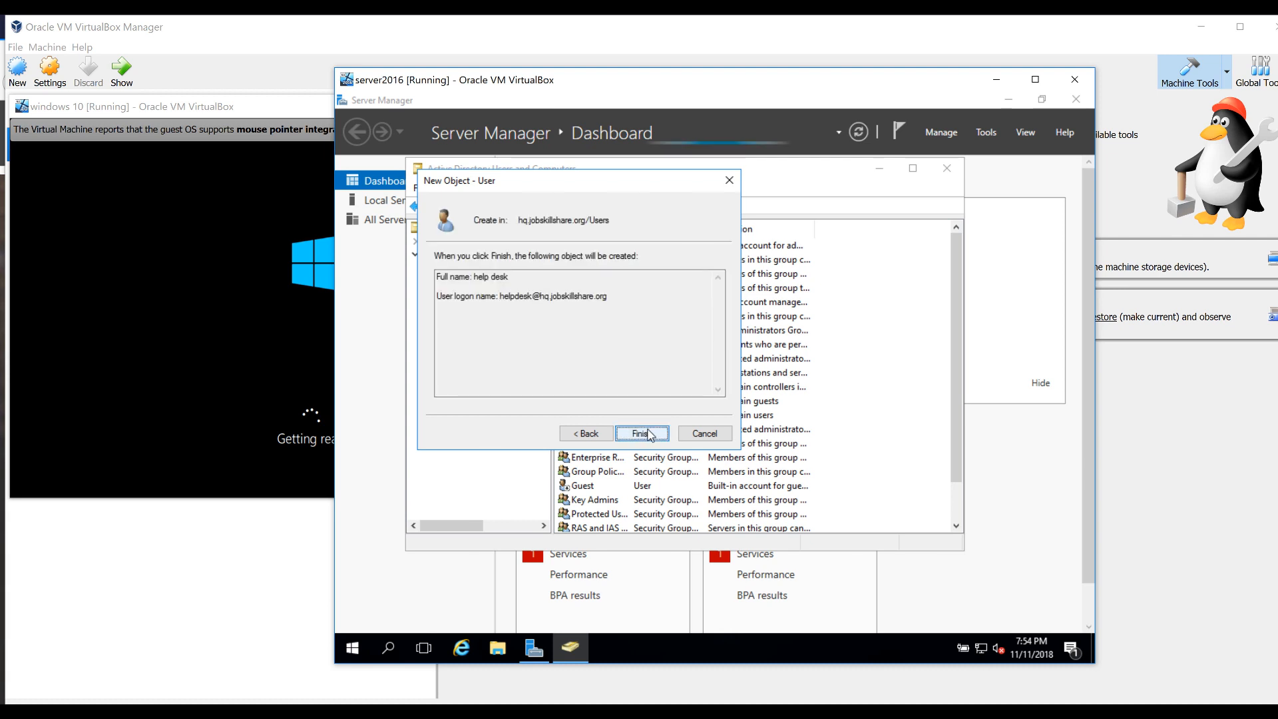
{"action": "left_click", "coordinate": [649, 431]}
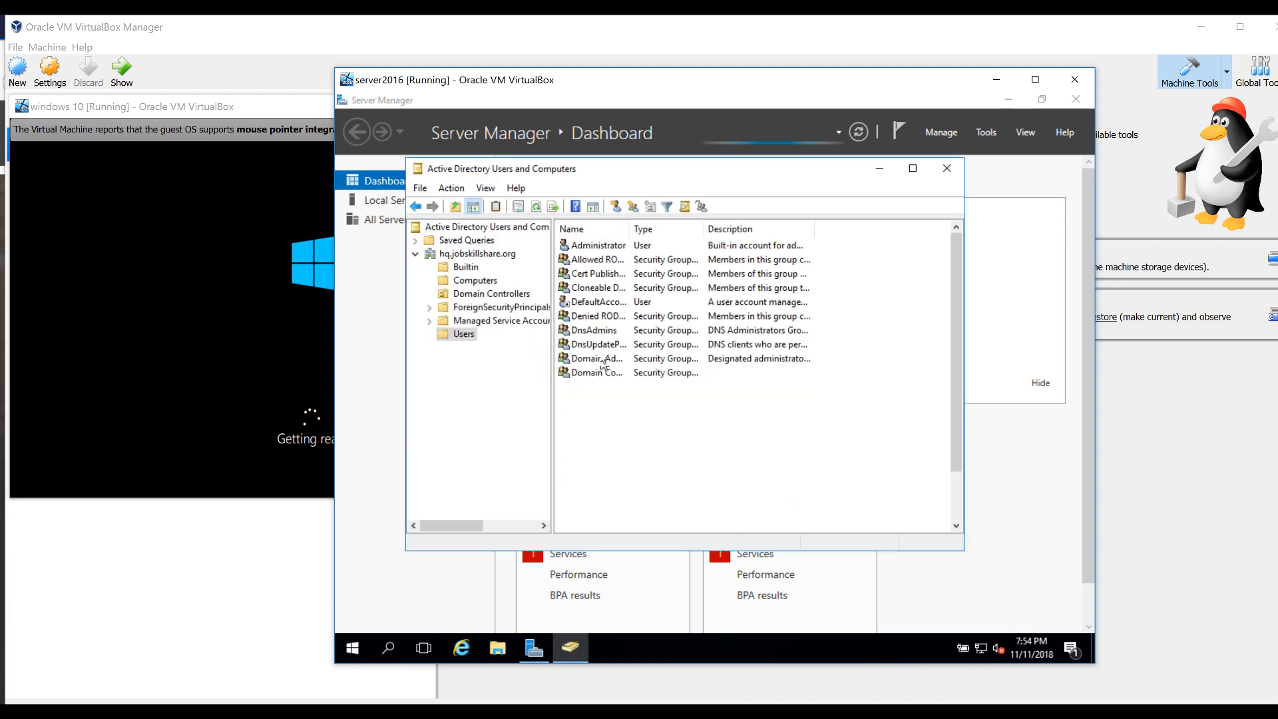
Add the help desk user to Domain Admins on its Member Of tab and apply
{"action": "right_click", "coordinate": [600, 499]}
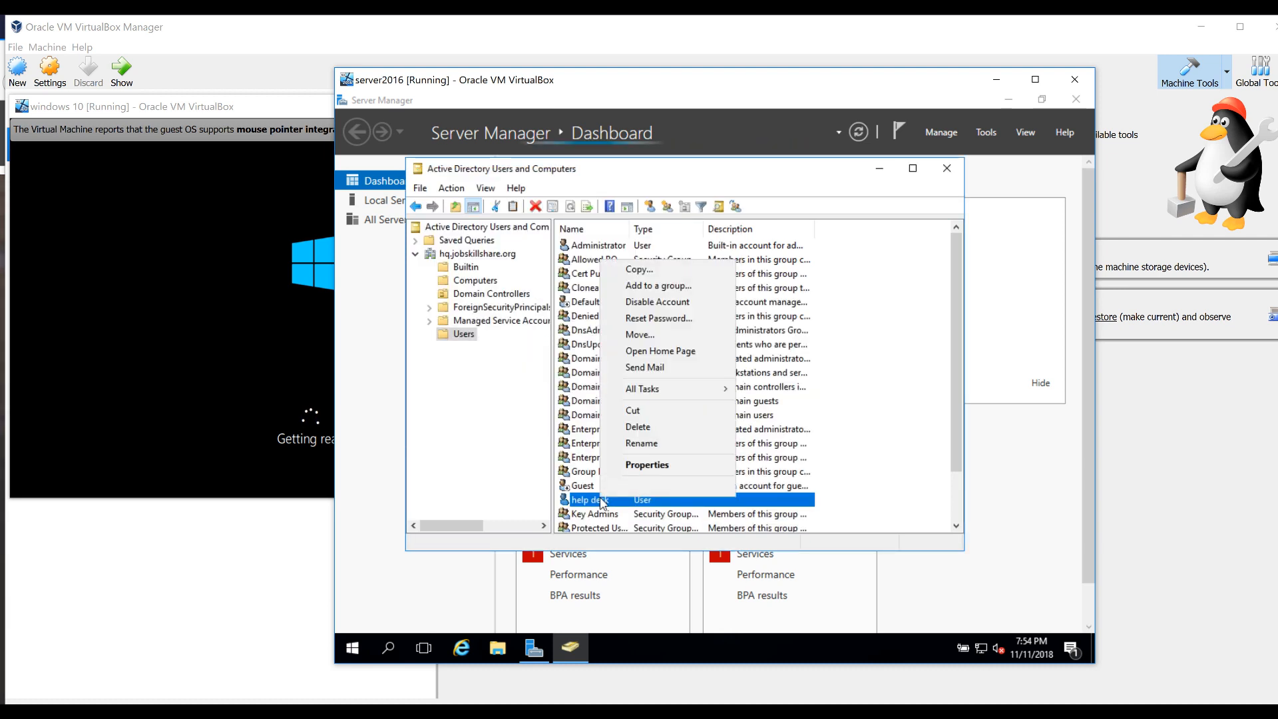
{"action": "left_click", "coordinate": [630, 462]}
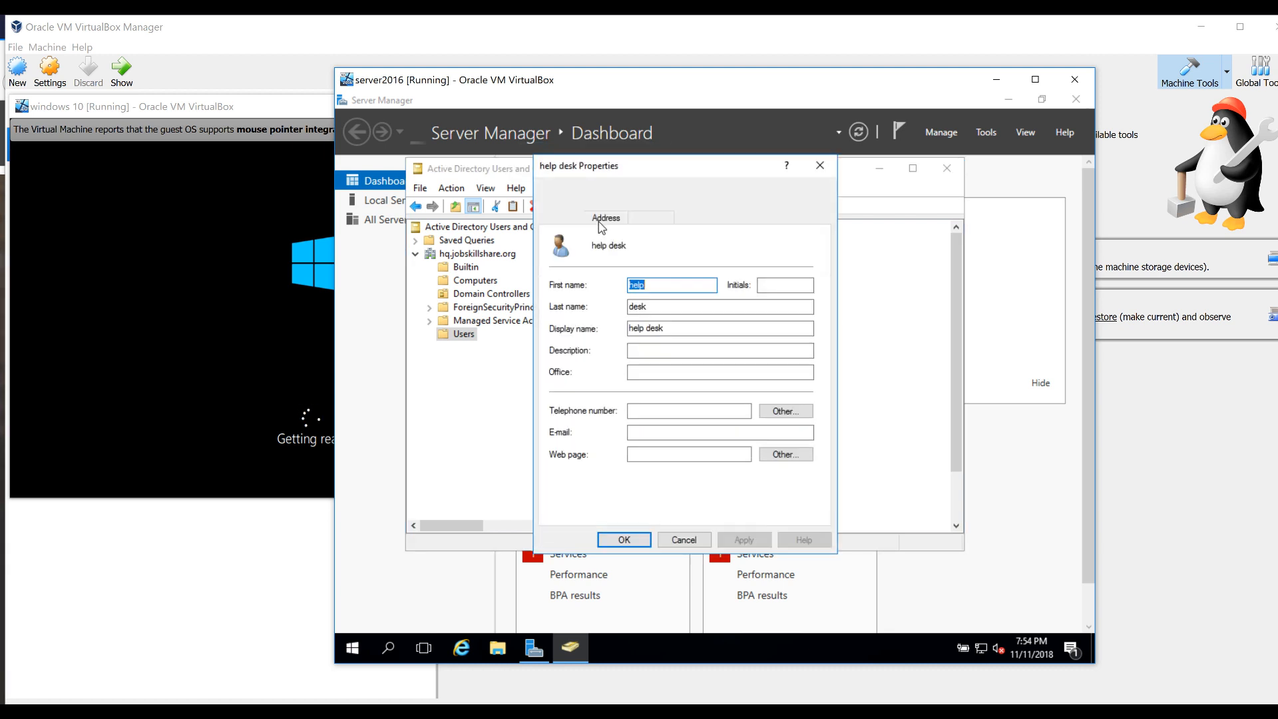
{"action": "left_click", "coordinate": [580, 192]}
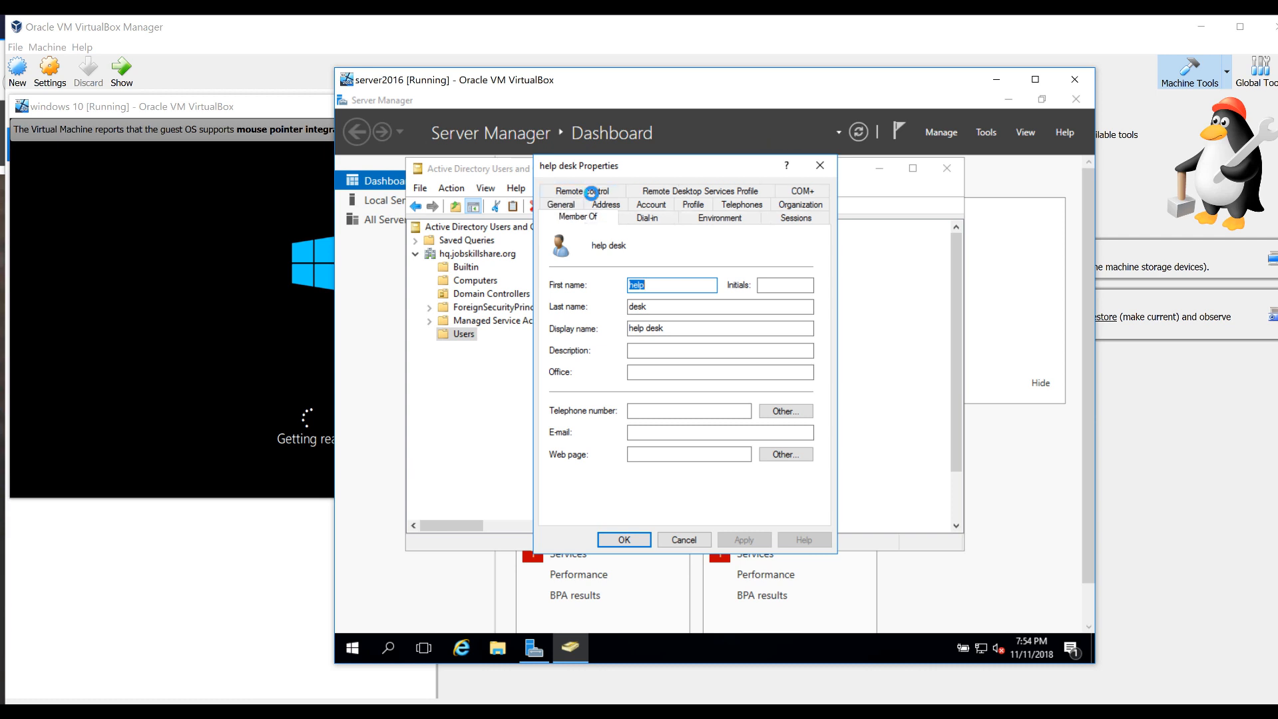
{"action": "left_click", "coordinate": [577, 396]}
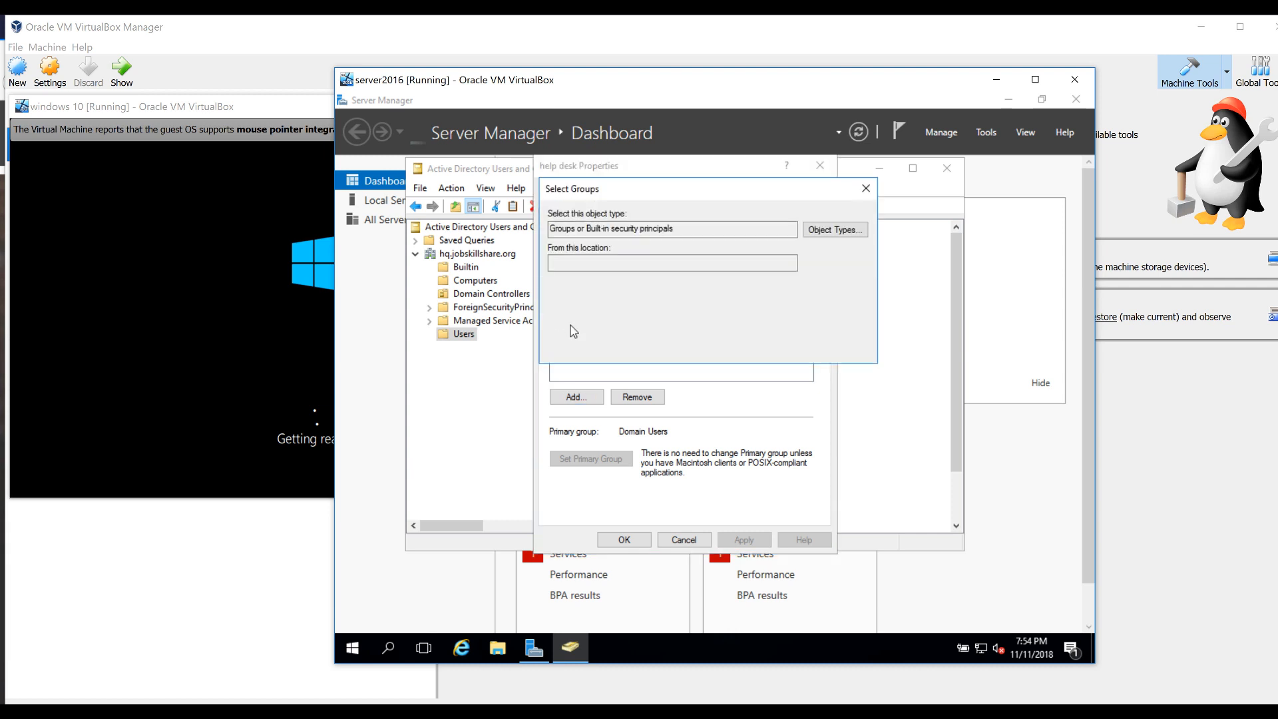
{"action": "type", "text": "d"}
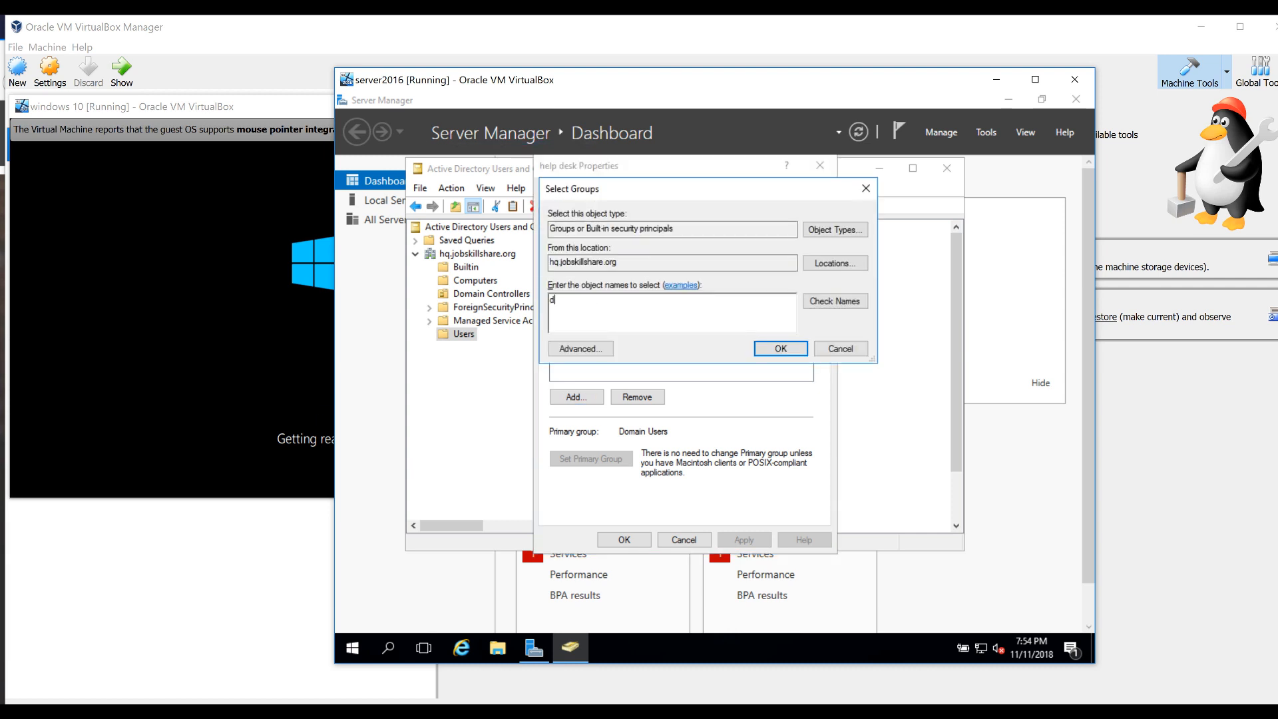
{"action": "type", "text": "omain admins"}
{"action": "key", "text": "Return"}
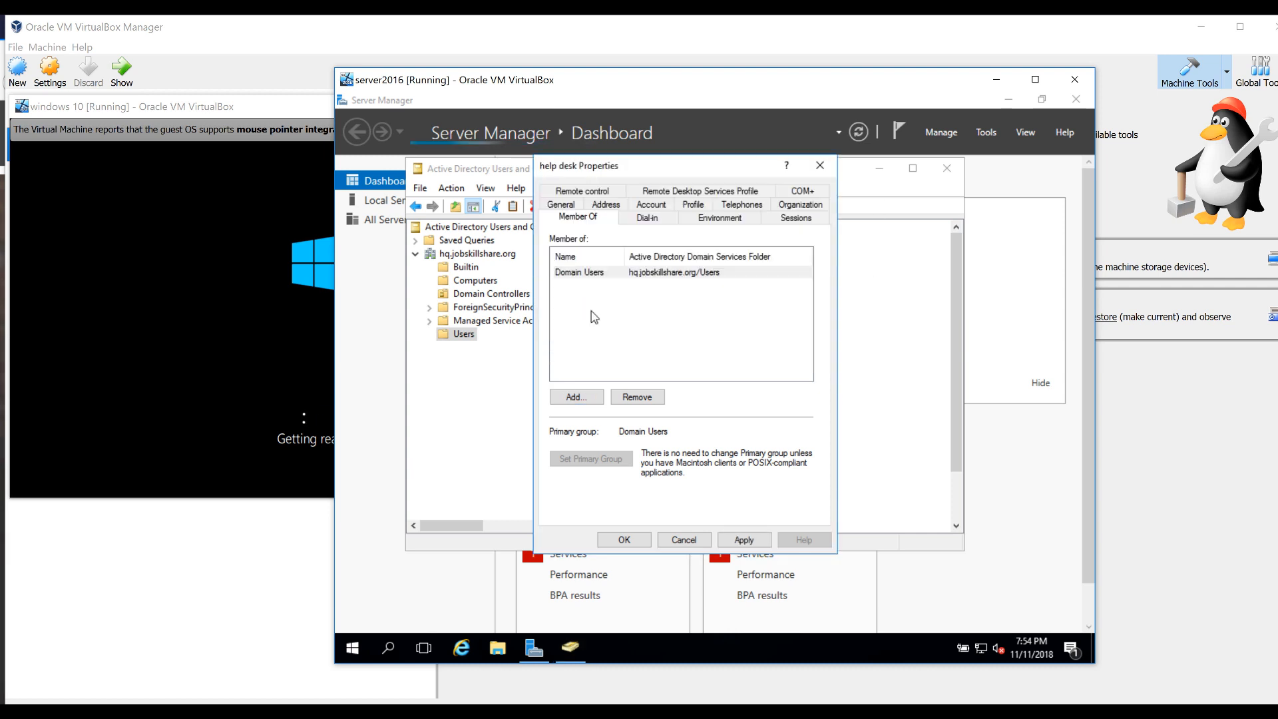
{"action": "left_click", "coordinate": [732, 537]}
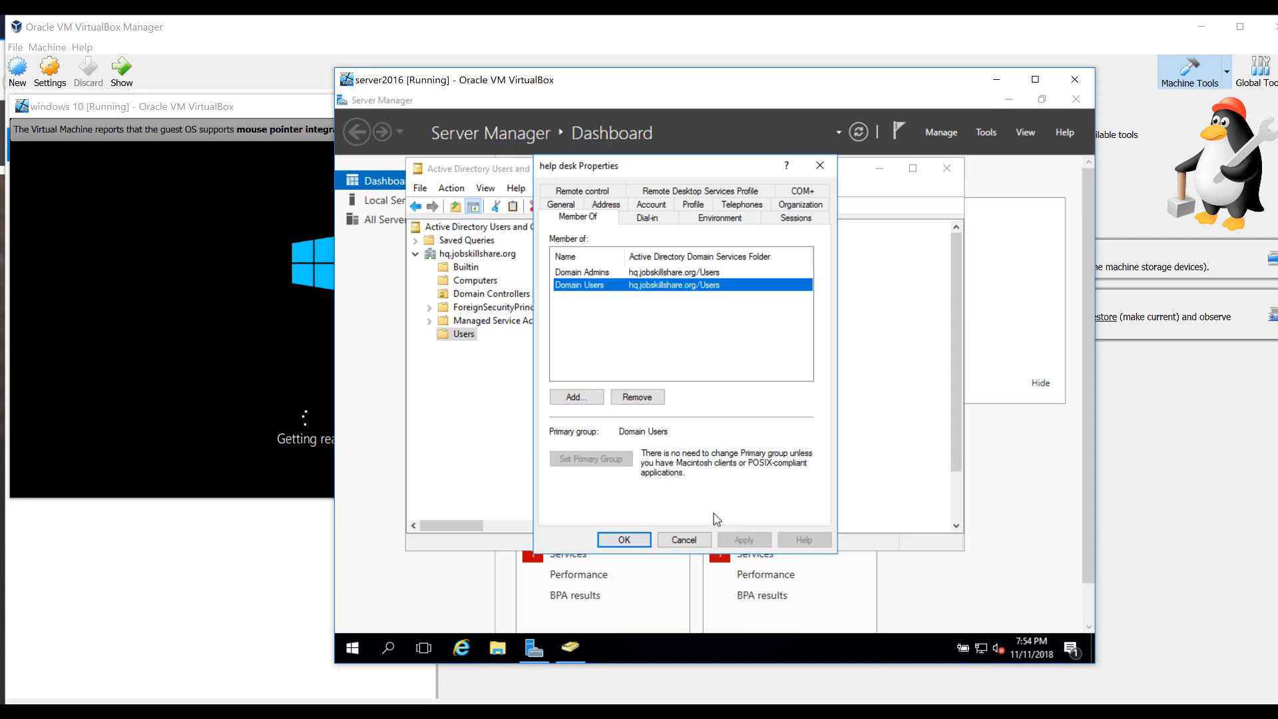
{"action": "left_click", "coordinate": [598, 273]}
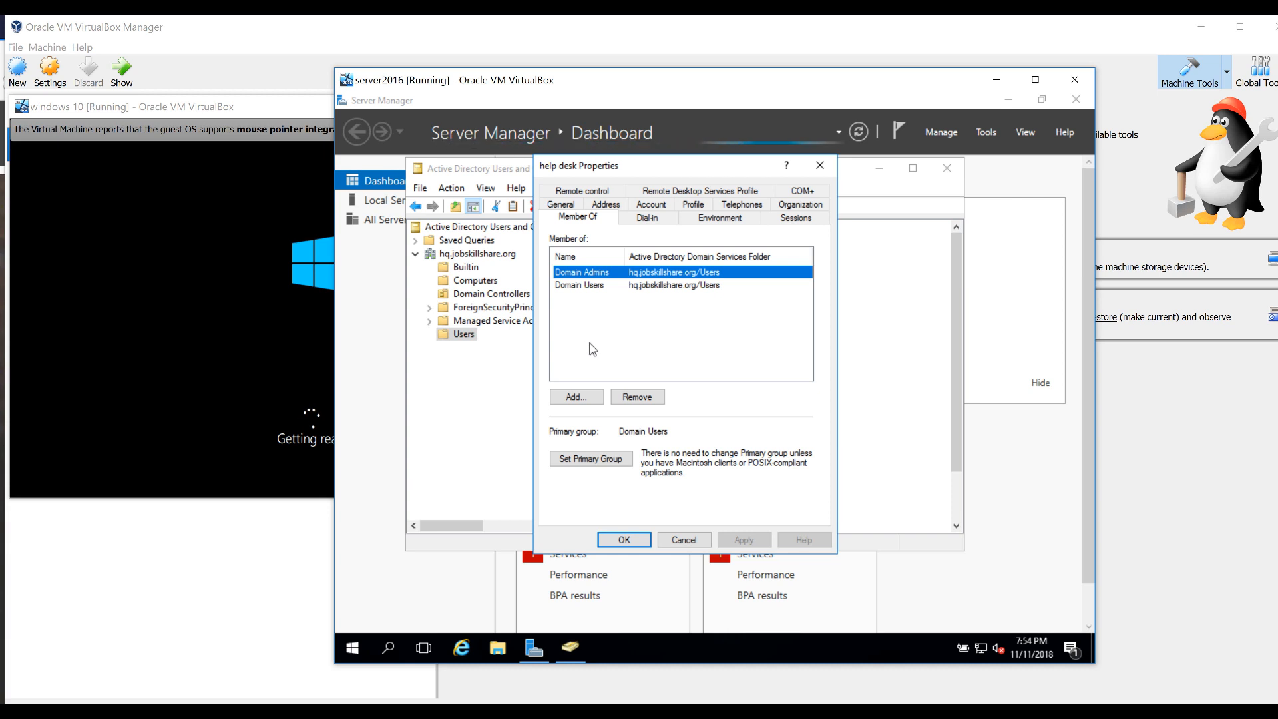
{"action": "left_click", "coordinate": [624, 539]}
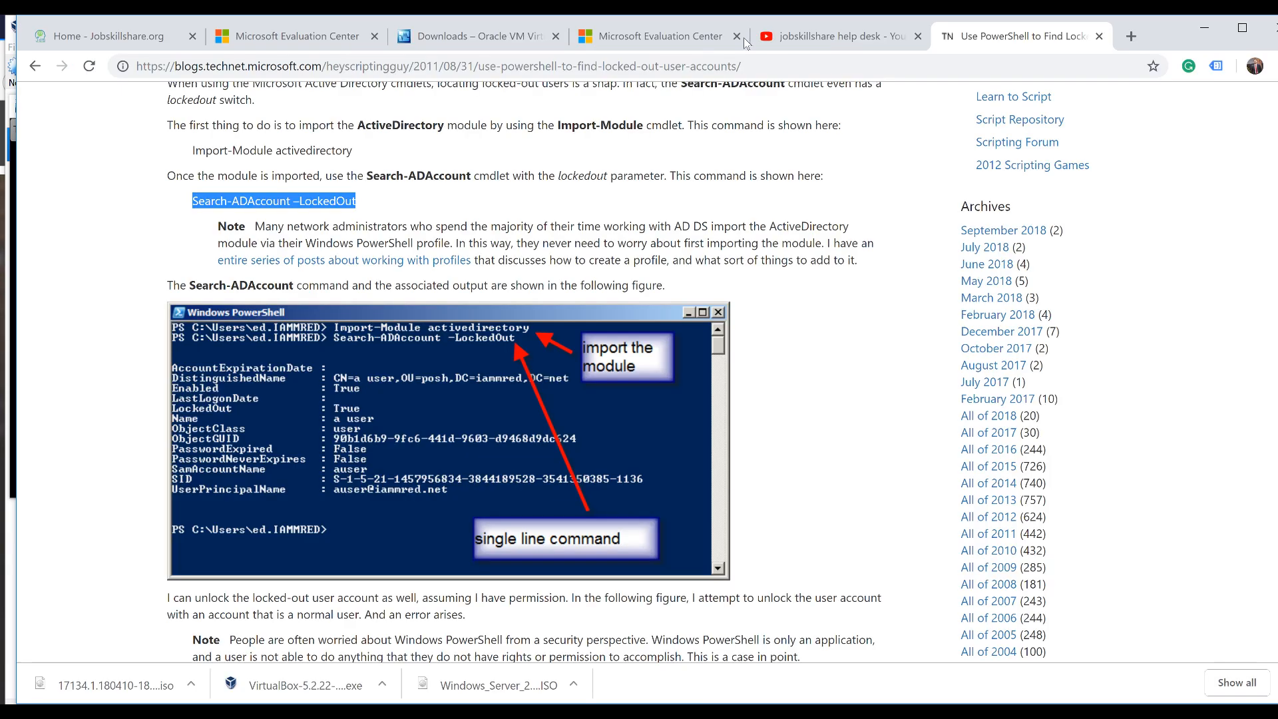
Review the YouTube help desk search results, then bring the windows 10 VM window forward
{"action": "left_click", "coordinate": [798, 36]}
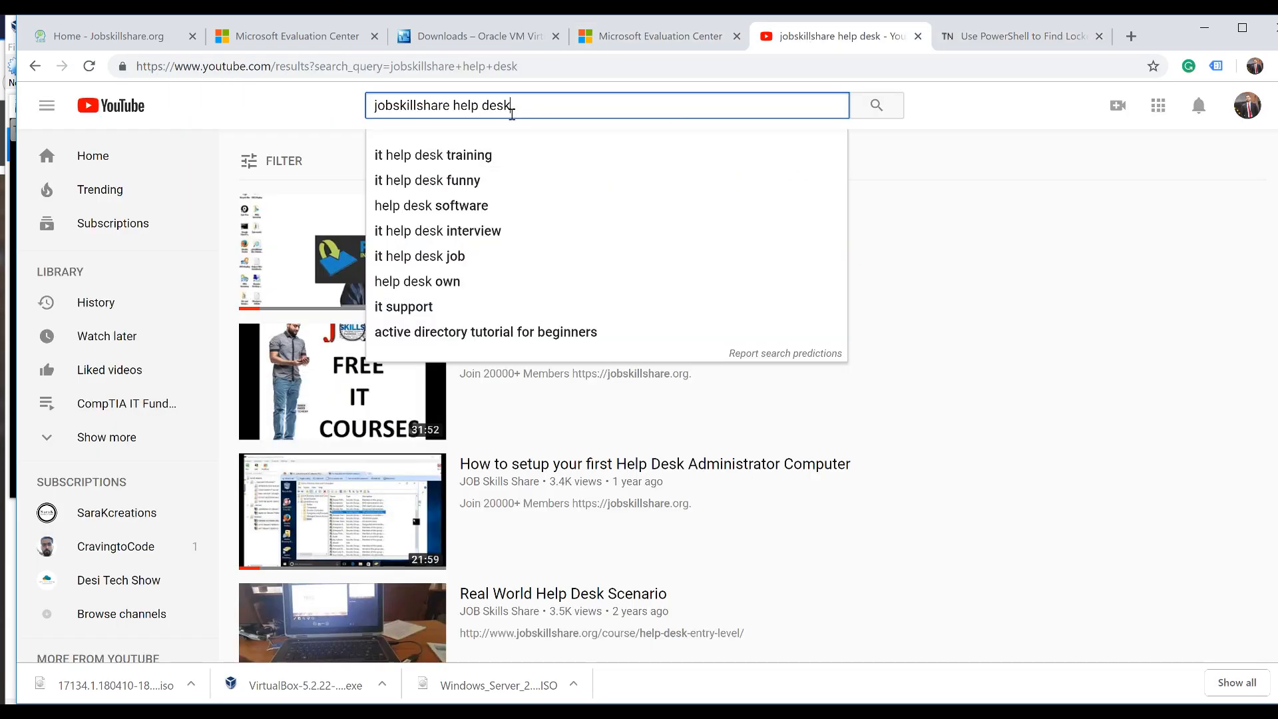
{"action": "left_click", "coordinate": [346, 105]}
{"action": "left_click", "coordinate": [544, 110]}
{"action": "left_click", "coordinate": [327, 113]}
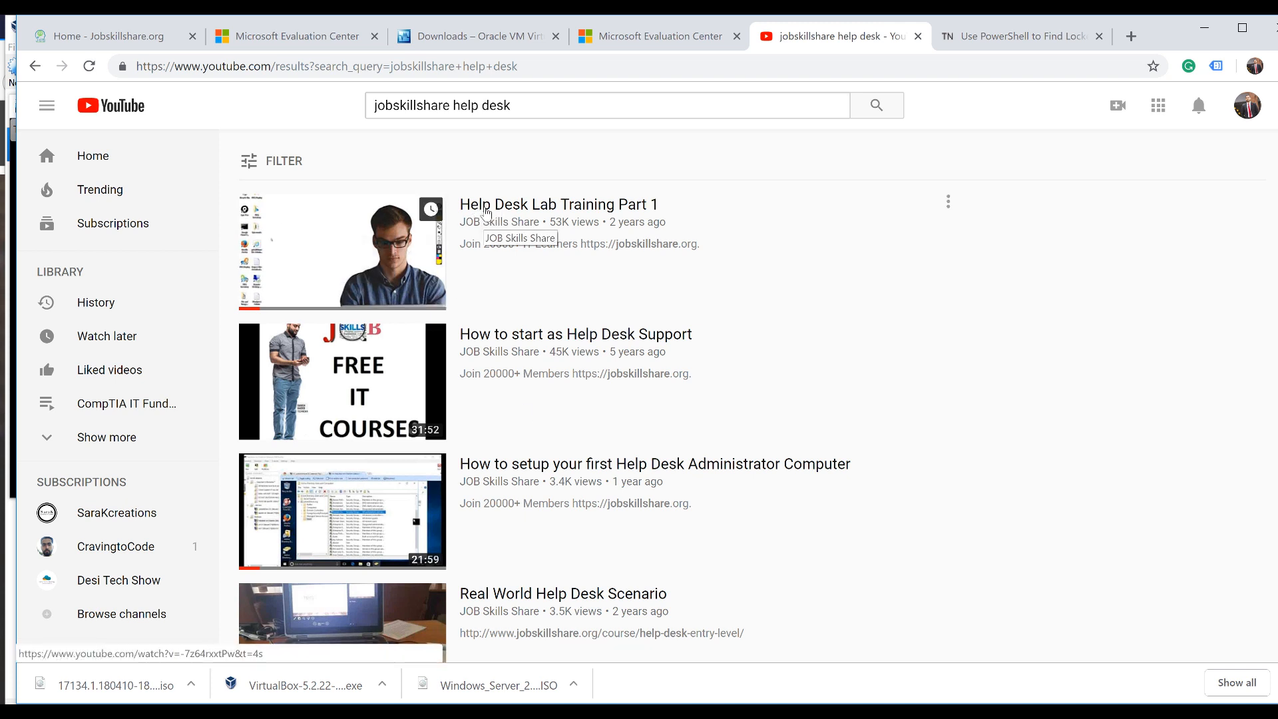
{"action": "mouse_move", "coordinate": [911, 712]}
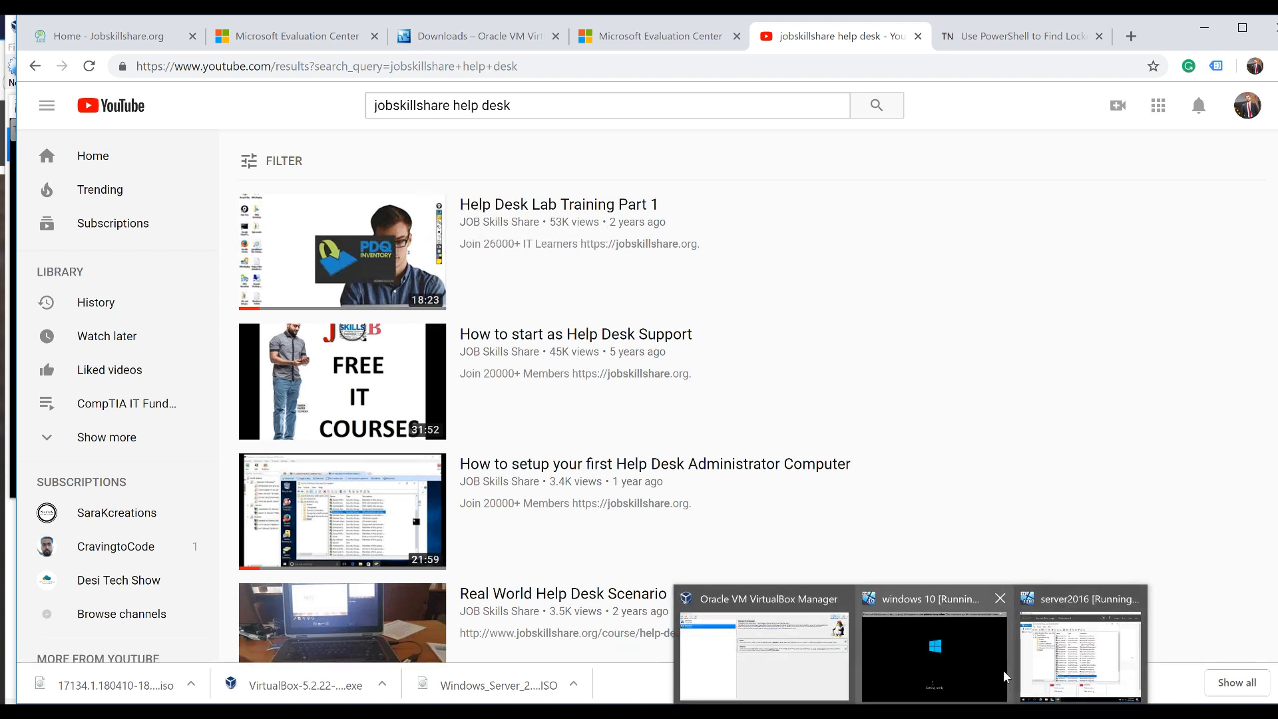
{"action": "left_click", "coordinate": [995, 599]}
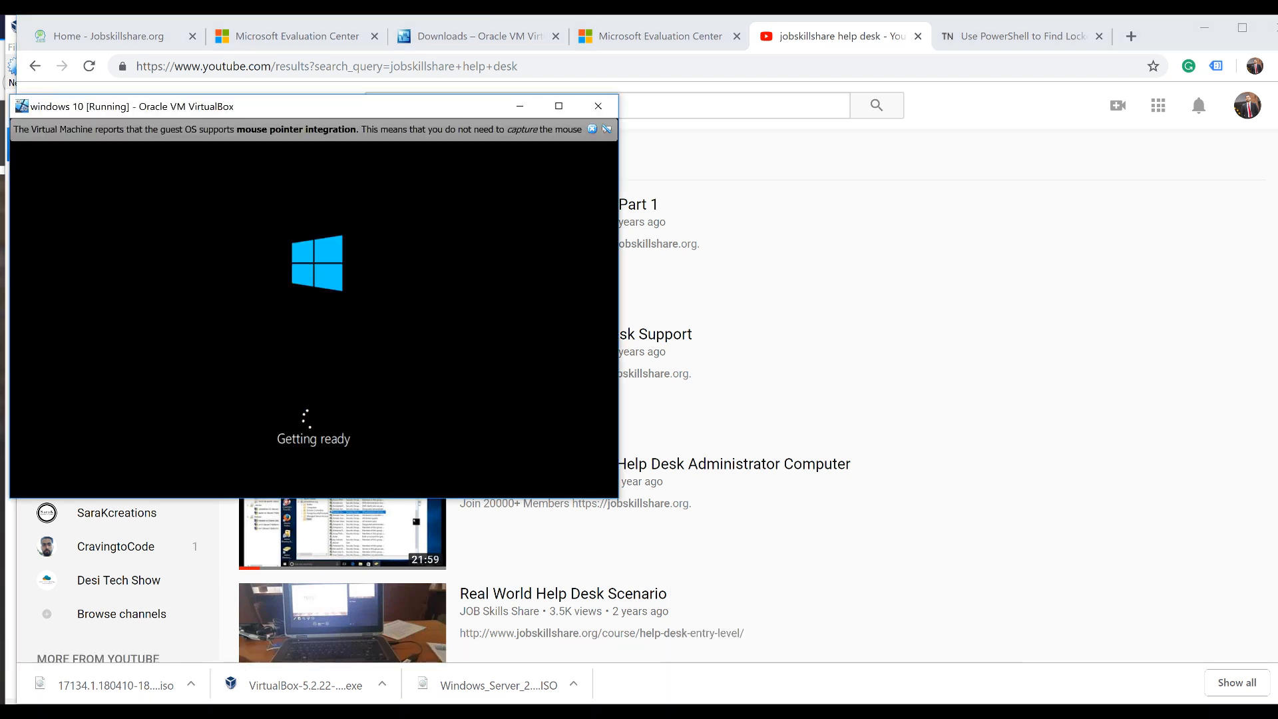
Confirm United States as the region and US as the keyboard, skipping a second layout
{"action": "left_click", "coordinate": [1225, 679]}
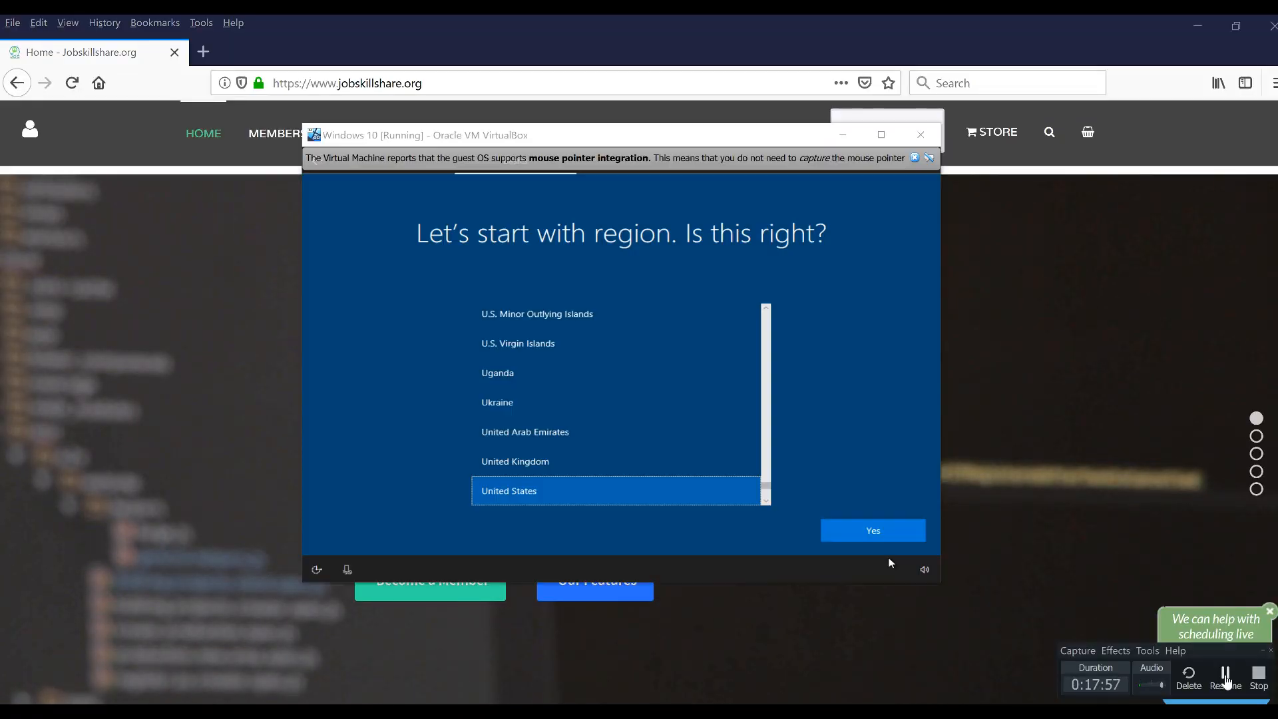
{"action": "left_click", "coordinate": [853, 529]}
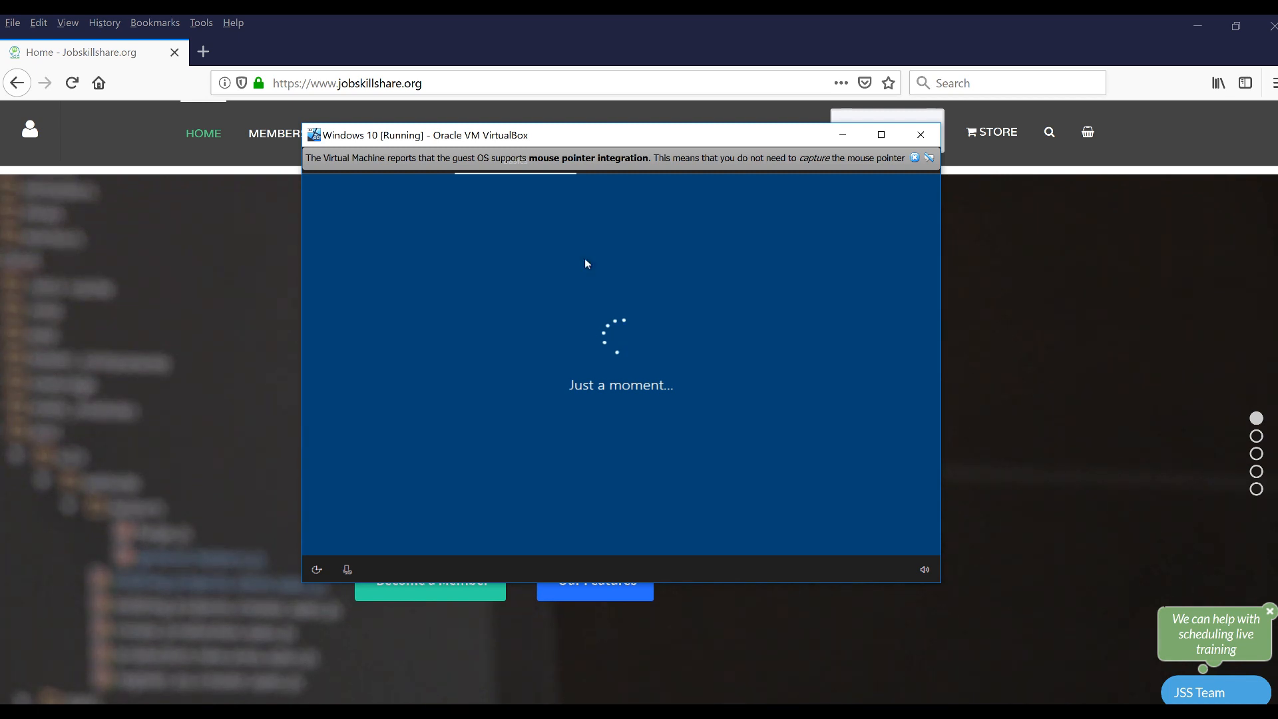
{"action": "left_click_drag", "start_coordinate": [492, 135], "coordinate": [514, 169]}
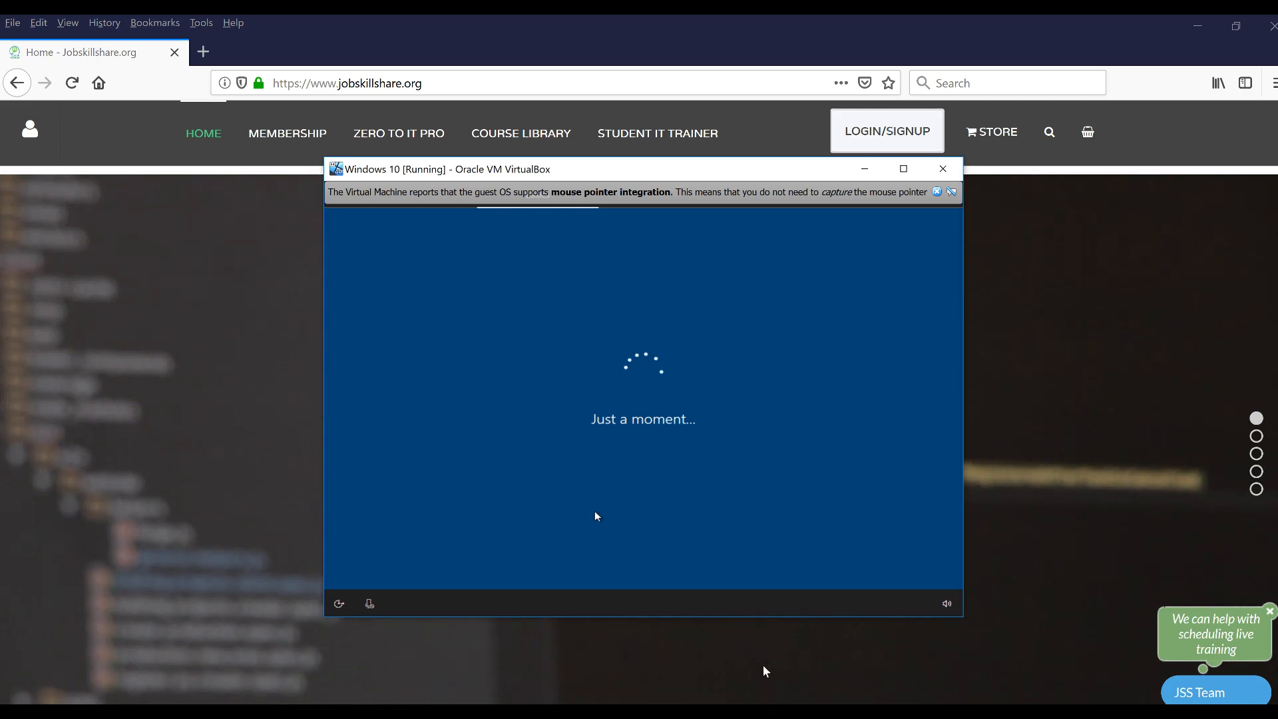
{"action": "left_click", "coordinate": [791, 666]}
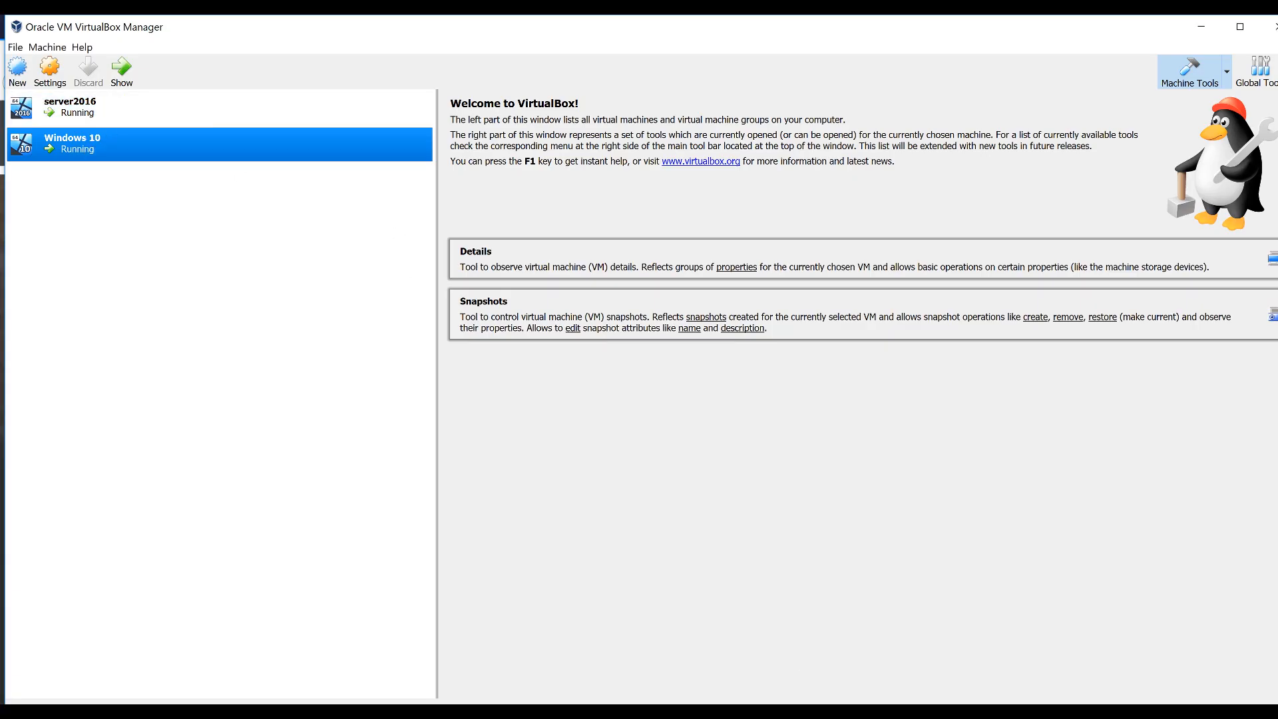
{"action": "mouse_move", "coordinate": [911, 709]}
{"action": "left_click", "coordinate": [927, 655]}
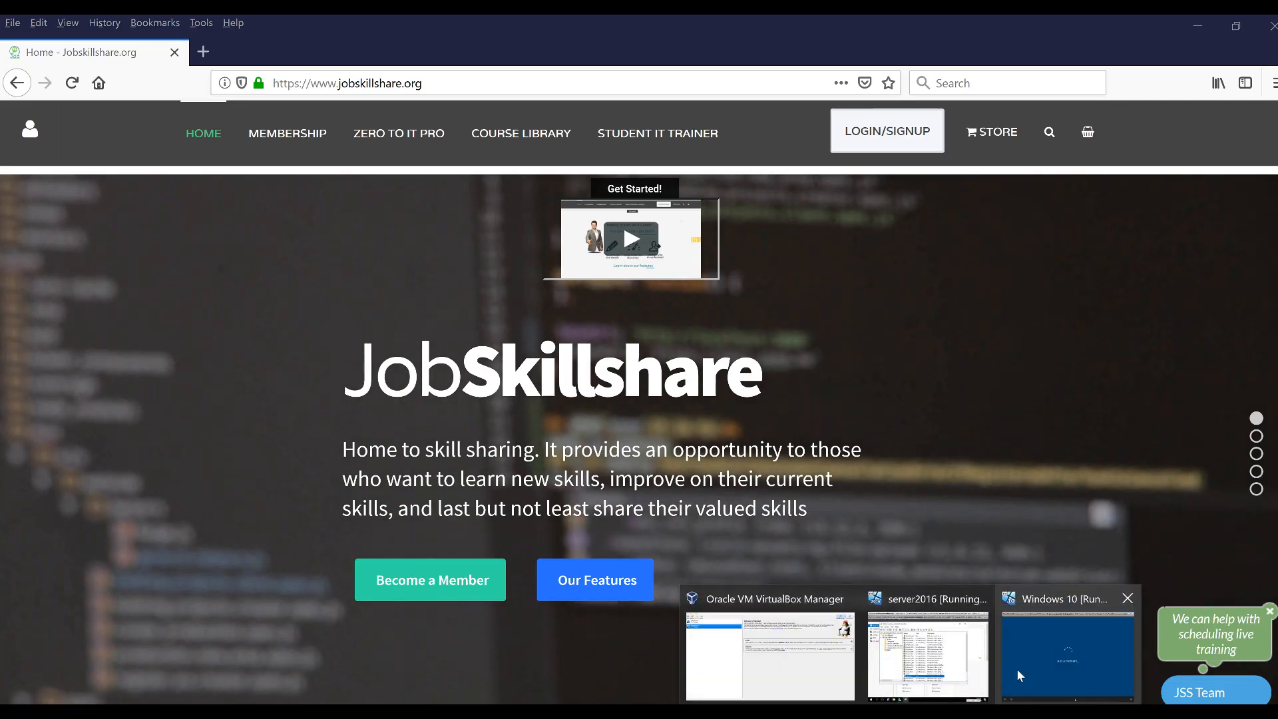
{"action": "left_click", "coordinate": [1020, 675]}
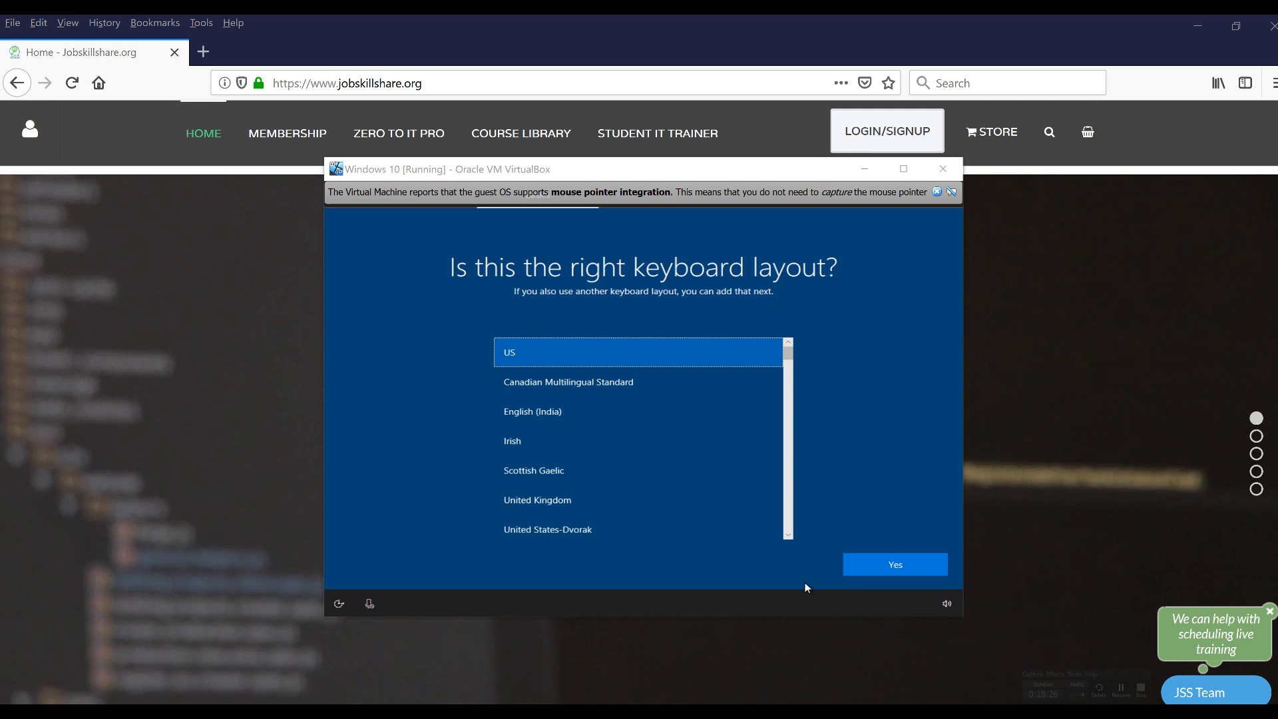
{"action": "left_click", "coordinate": [878, 567]}
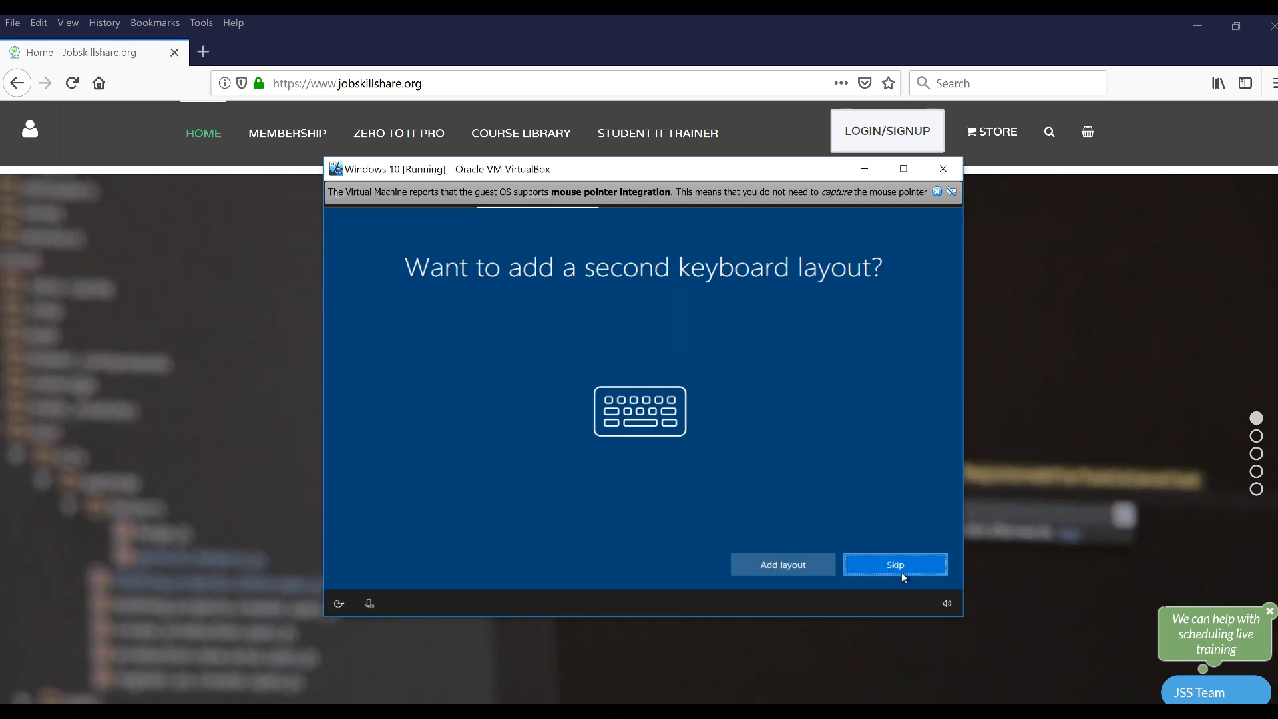
{"action": "left_click", "coordinate": [901, 572]}
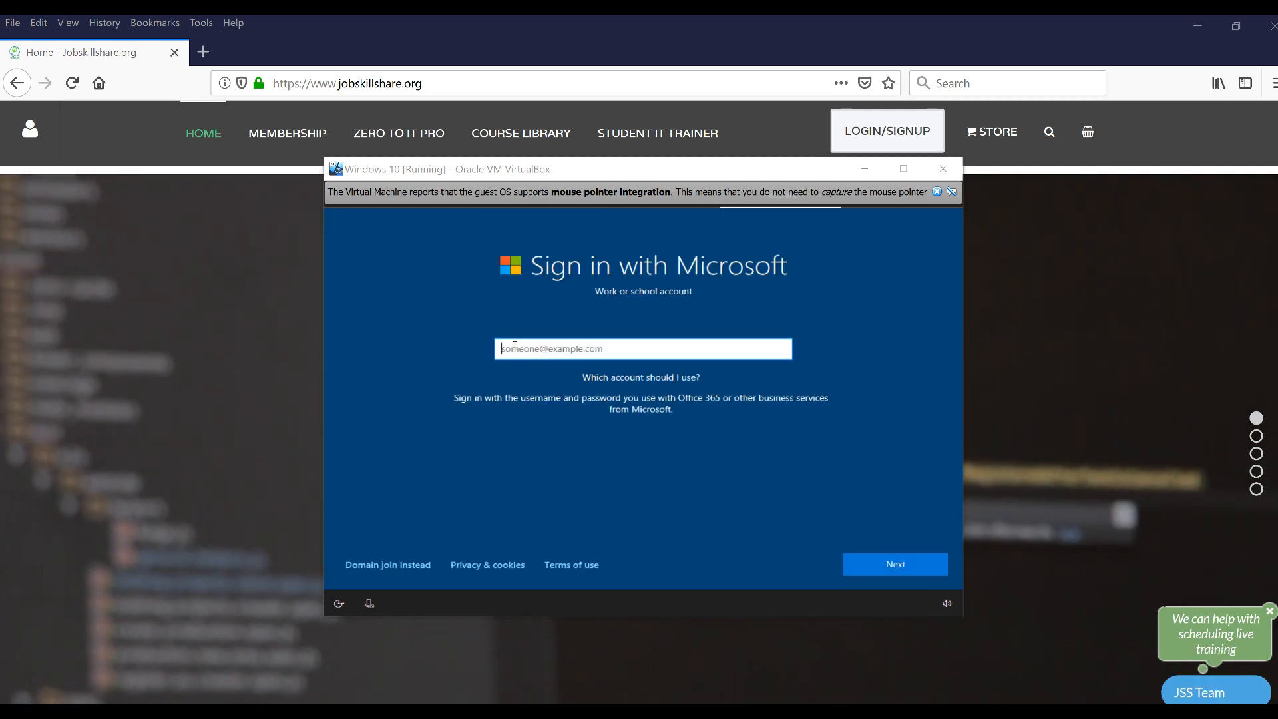
Choose domain join instead and create a local 'admin' account with a confirmed password
{"action": "left_click", "coordinate": [381, 564]}
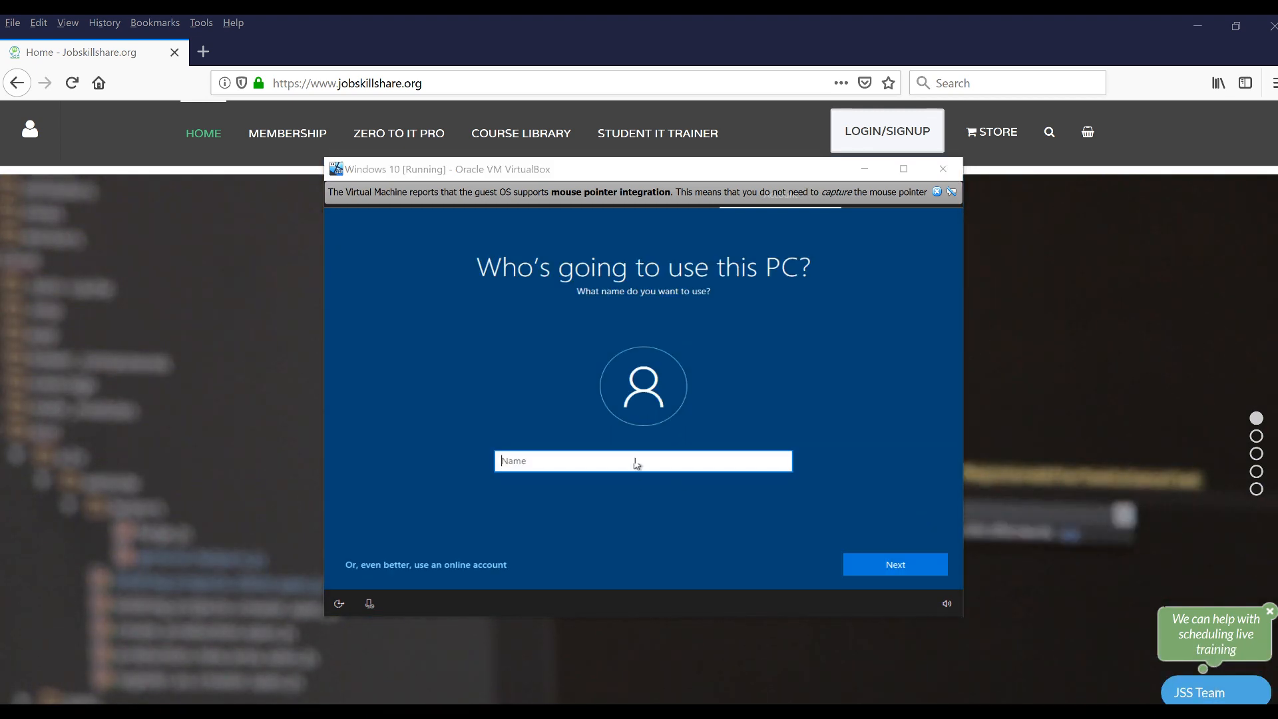
{"action": "left_click", "coordinate": [637, 457]}
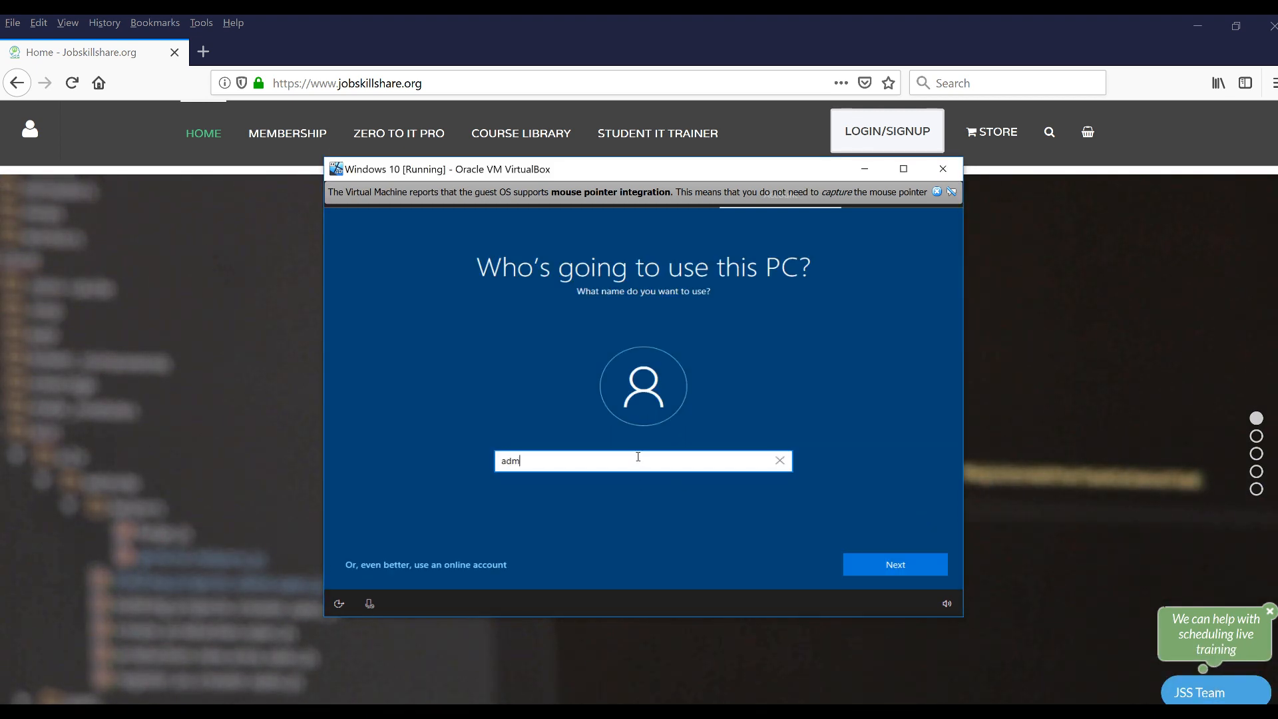
{"action": "key", "text": "Return"}
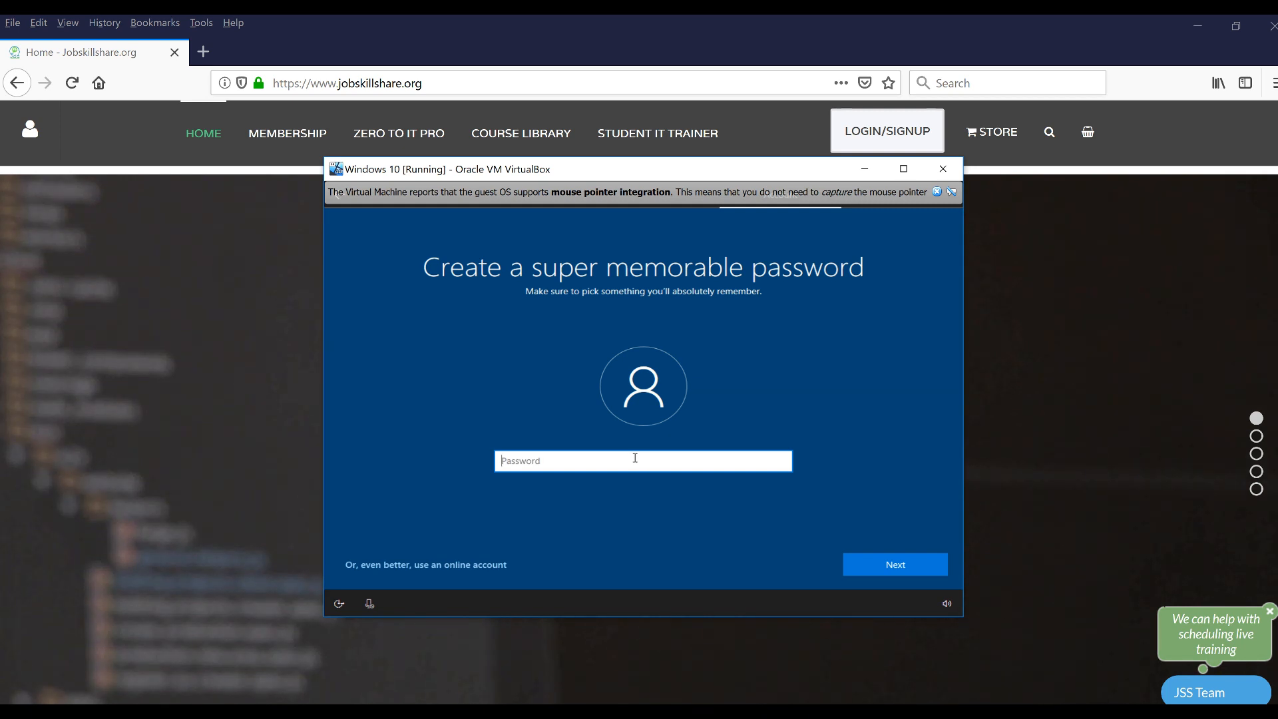
{"action": "type", "text": "P•••••••••••"}
{"action": "left_click", "coordinate": [869, 568]}
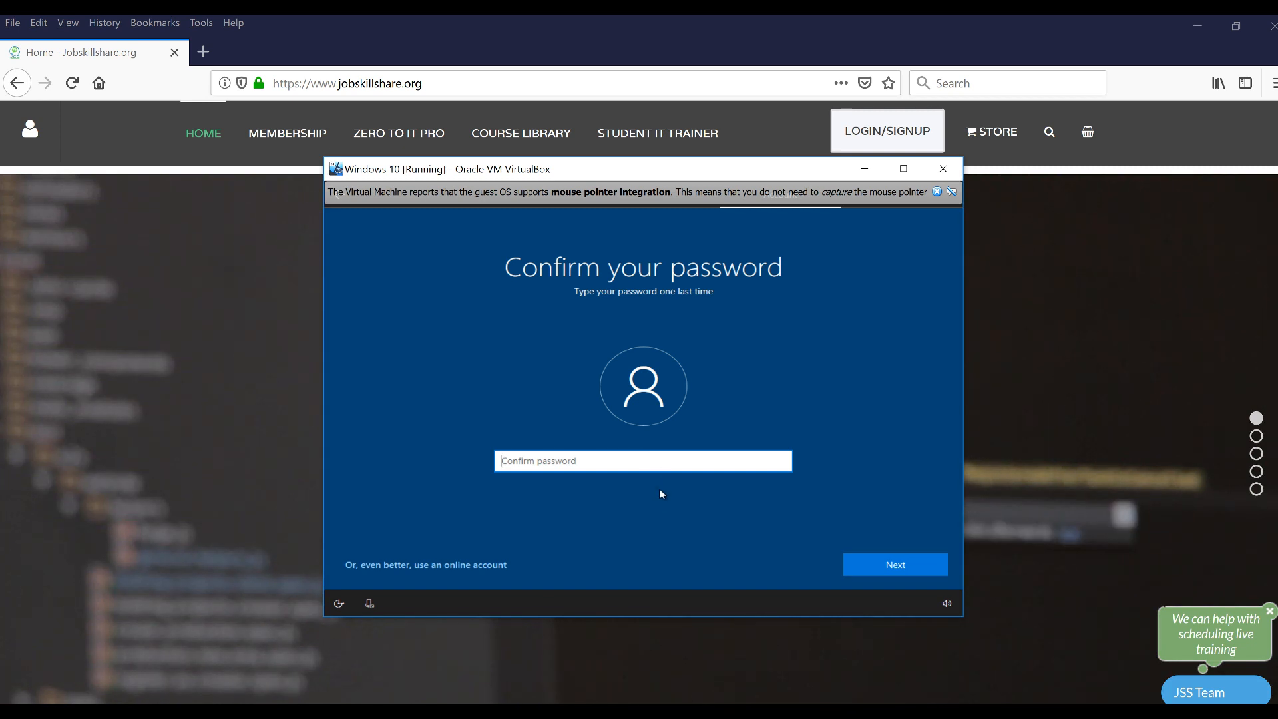
{"action": "type", "text": "••••••••••••"}
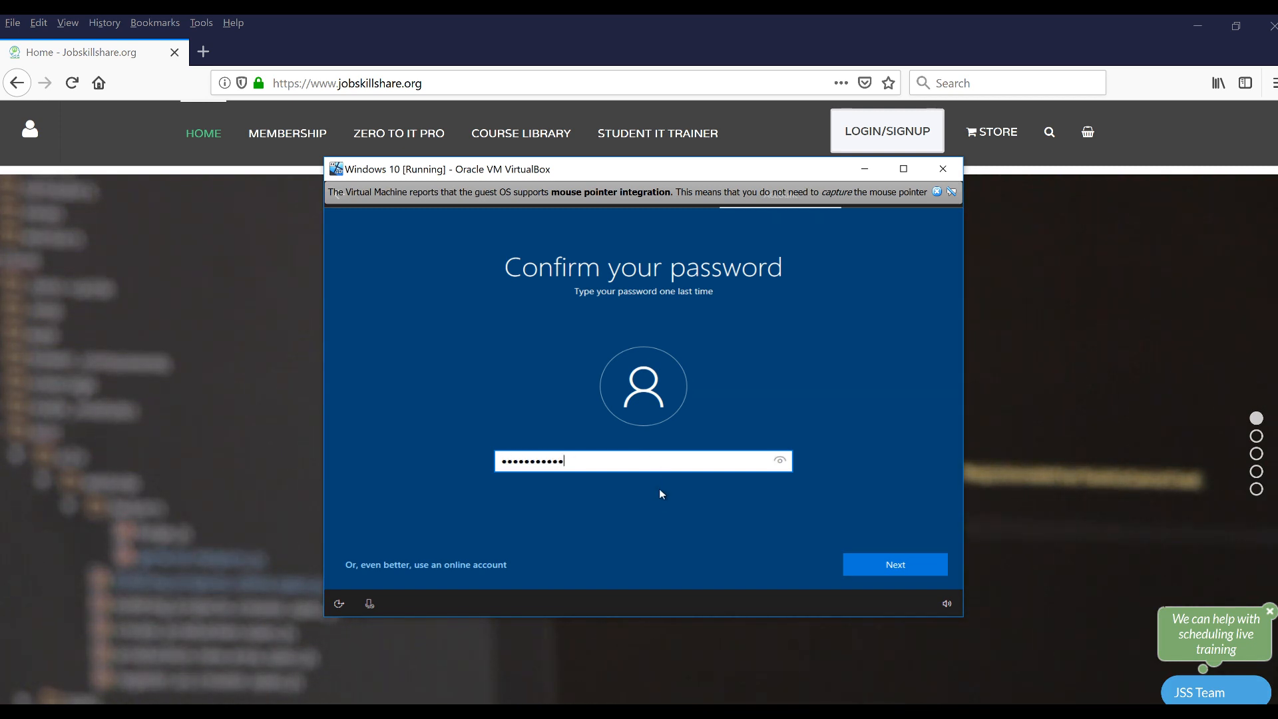
{"action": "key", "text": "BackSpace"}
{"action": "key", "text": "BackSpace"}
{"action": "key", "text": "BackSpace"}
{"action": "key", "text": "BackSpace"}
{"action": "key", "text": "BackSpace"}
{"action": "key", "text": "BackSpace"}
{"action": "key", "text": "BackSpace"}
{"action": "key", "text": "BackSpace"}
{"action": "key", "text": "BackSpace"}
{"action": "key", "text": "BackSpace"}
{"action": "key", "text": "BackSpace"}
{"action": "key", "text": "BackSpace"}
{"action": "type", "text": "••••"}
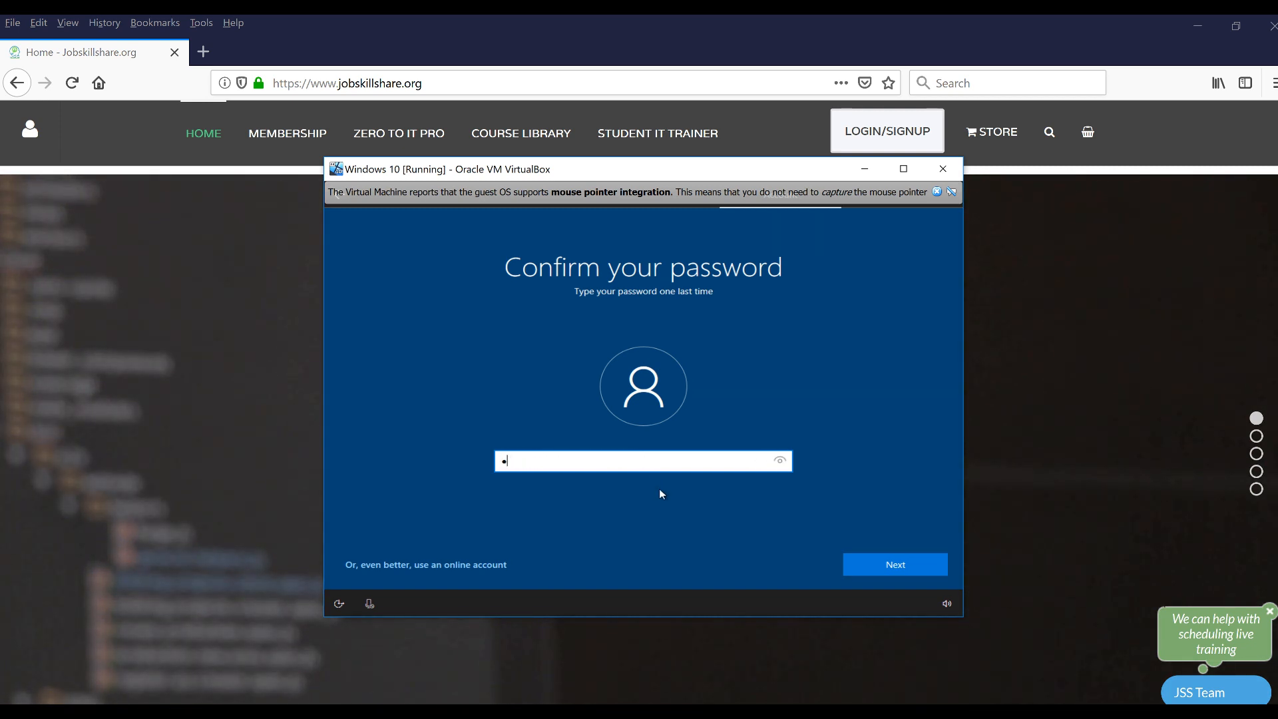
{"action": "type", "text": "••••••••"}
{"action": "key", "text": "Return"}
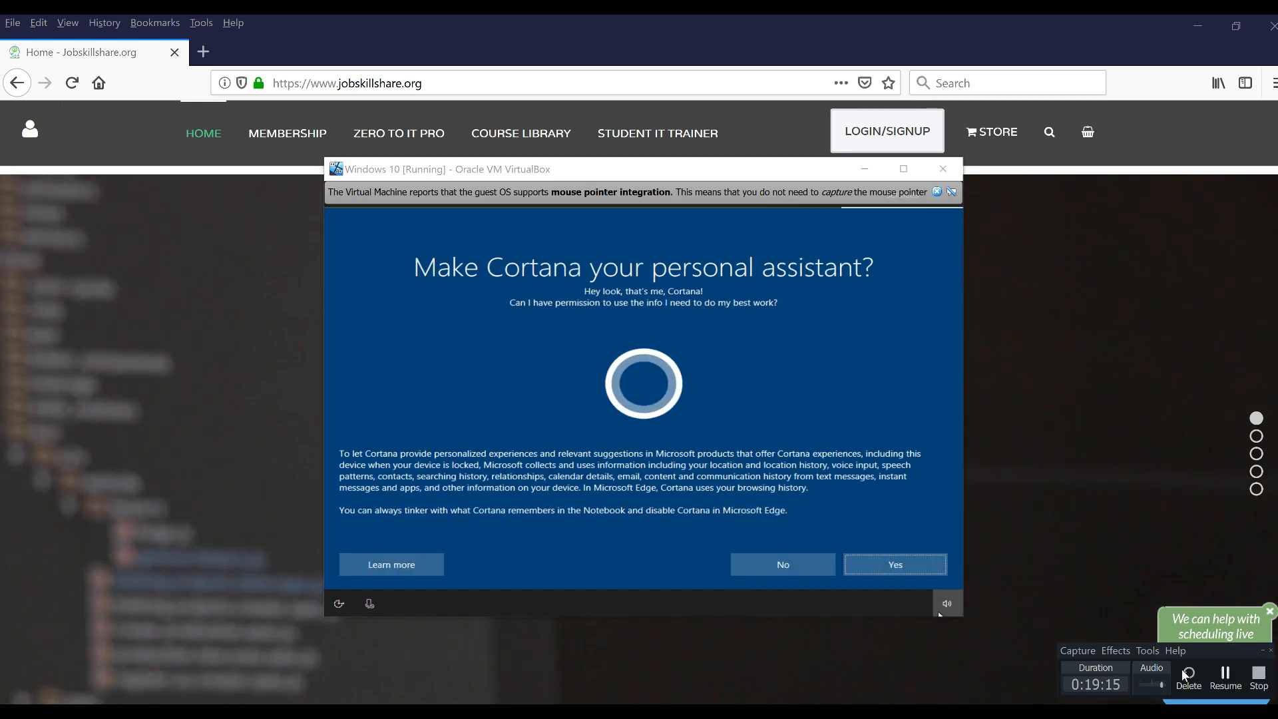
Decline Cortana, accept the privacy settings, and let Windows 10 setup reach the desktop
{"action": "left_click", "coordinate": [823, 569]}
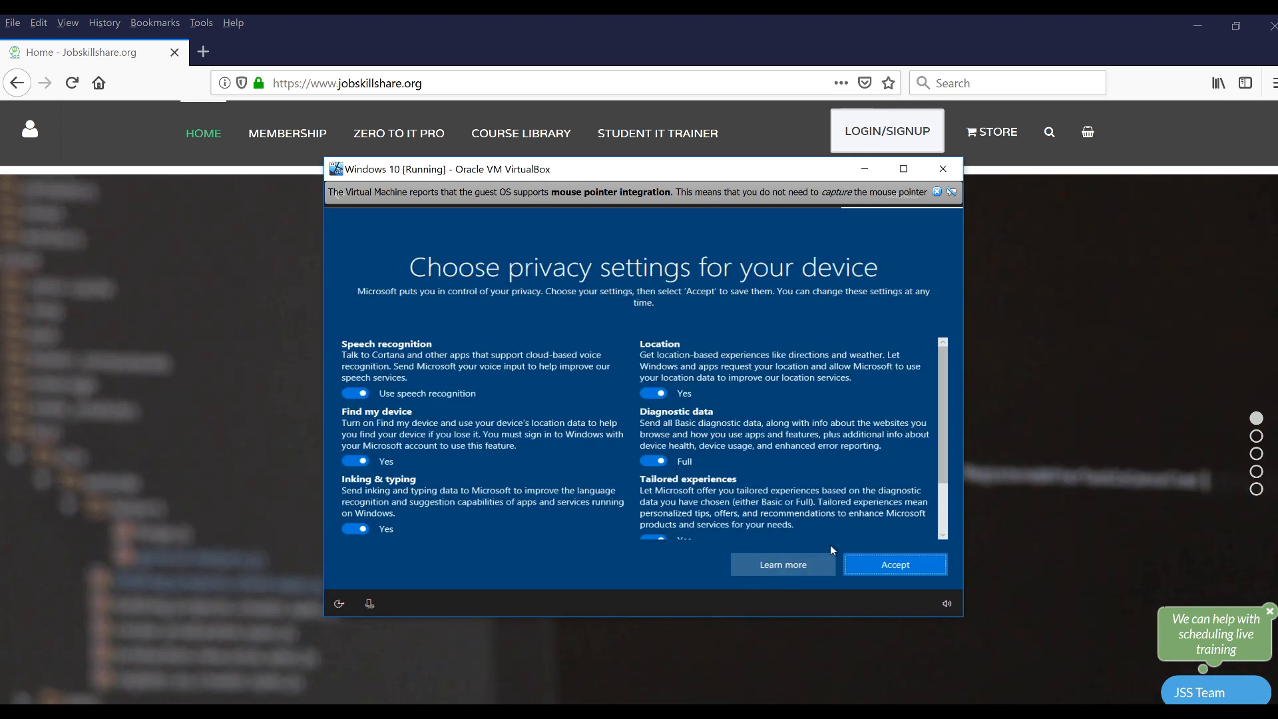
{"action": "left_click", "coordinate": [868, 564]}
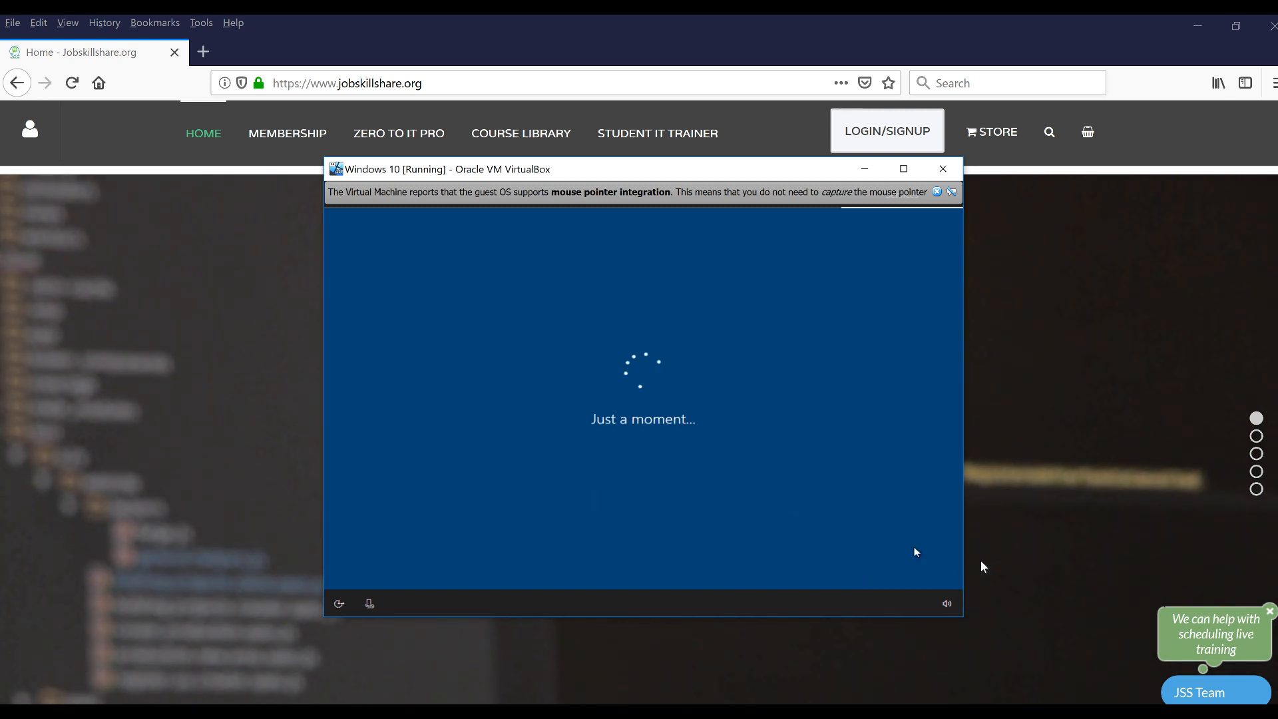
{"action": "left_click", "coordinate": [998, 711]}
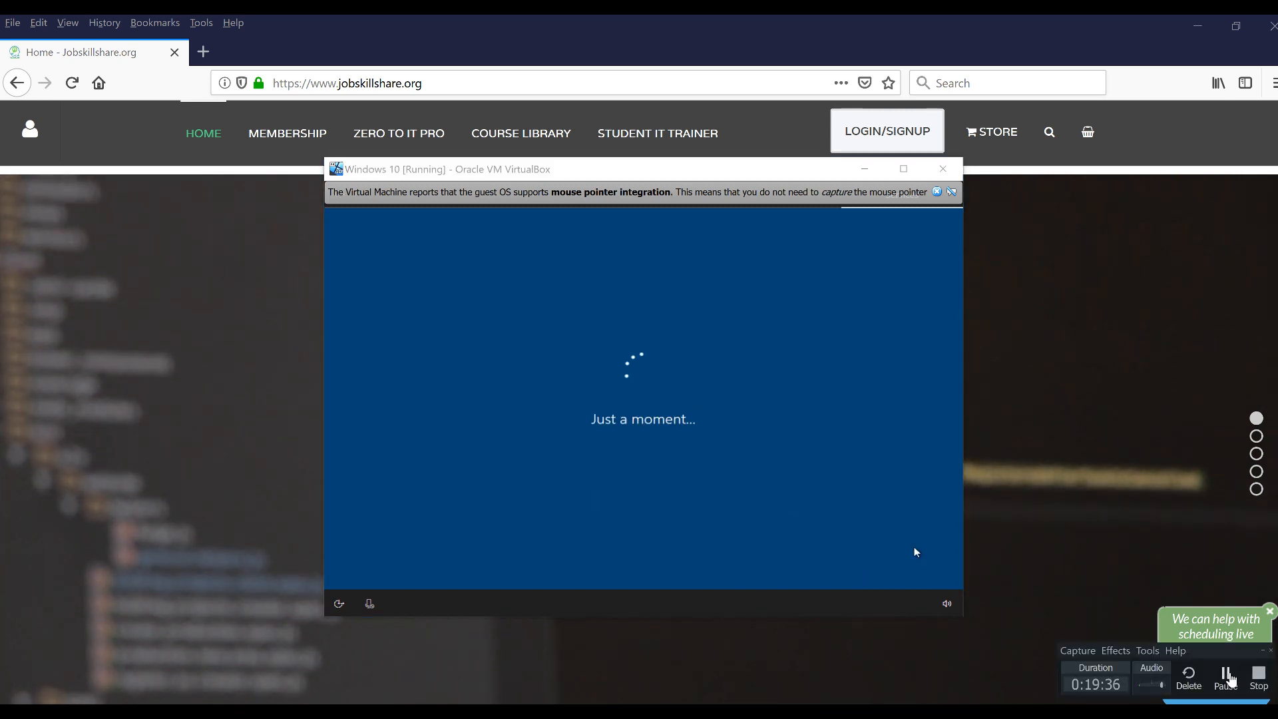
{"action": "left_click", "coordinate": [1225, 678]}
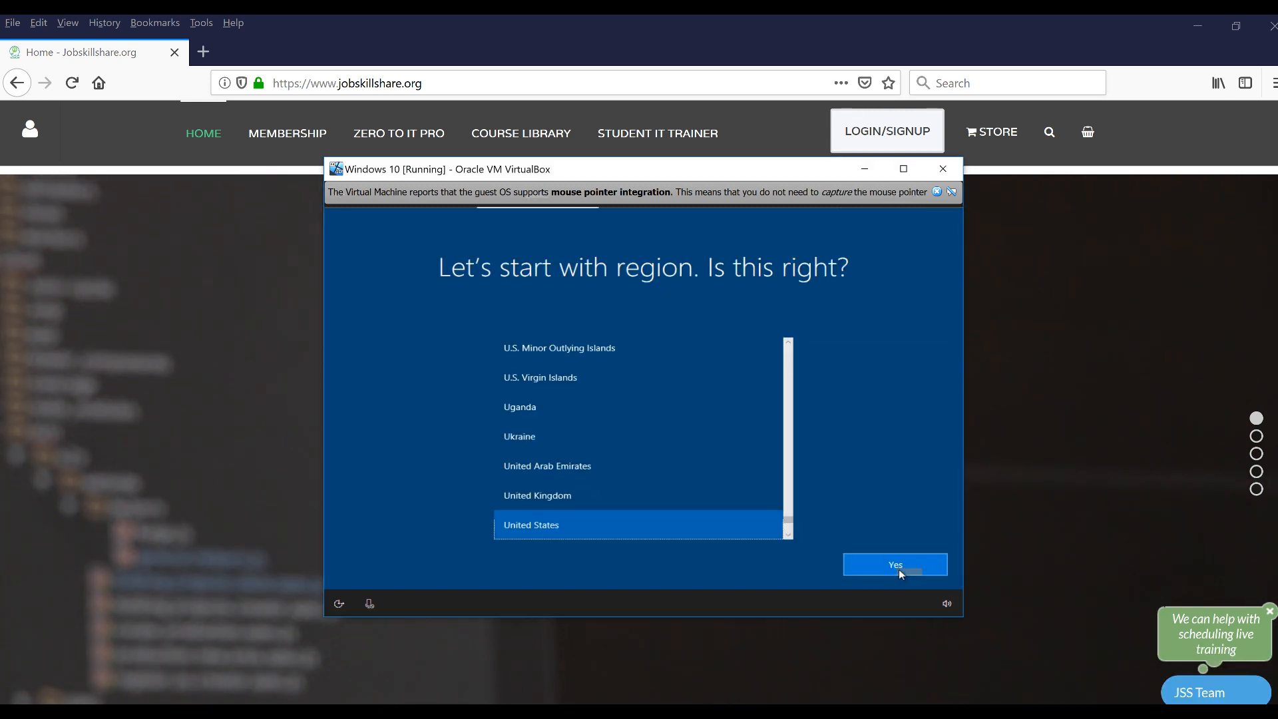
{"action": "left_click", "coordinate": [899, 568]}
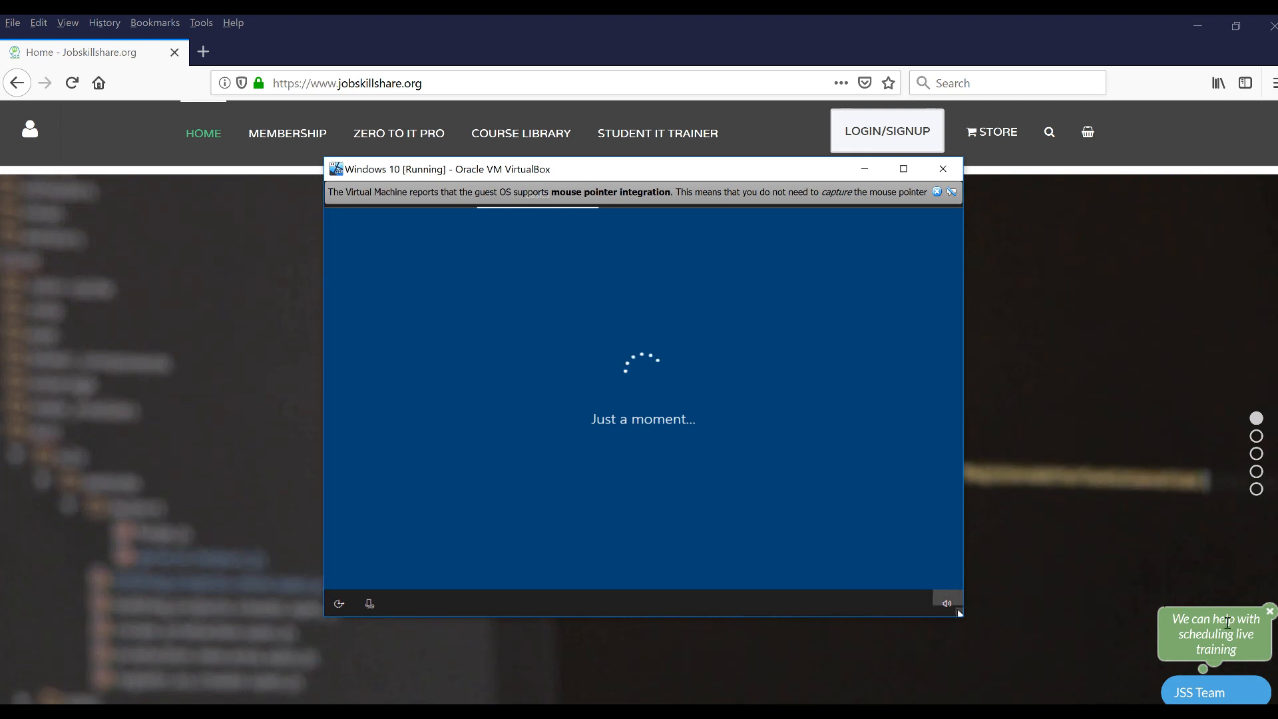
{"action": "left_click", "coordinate": [995, 709]}
{"action": "left_click", "coordinate": [1235, 679]}
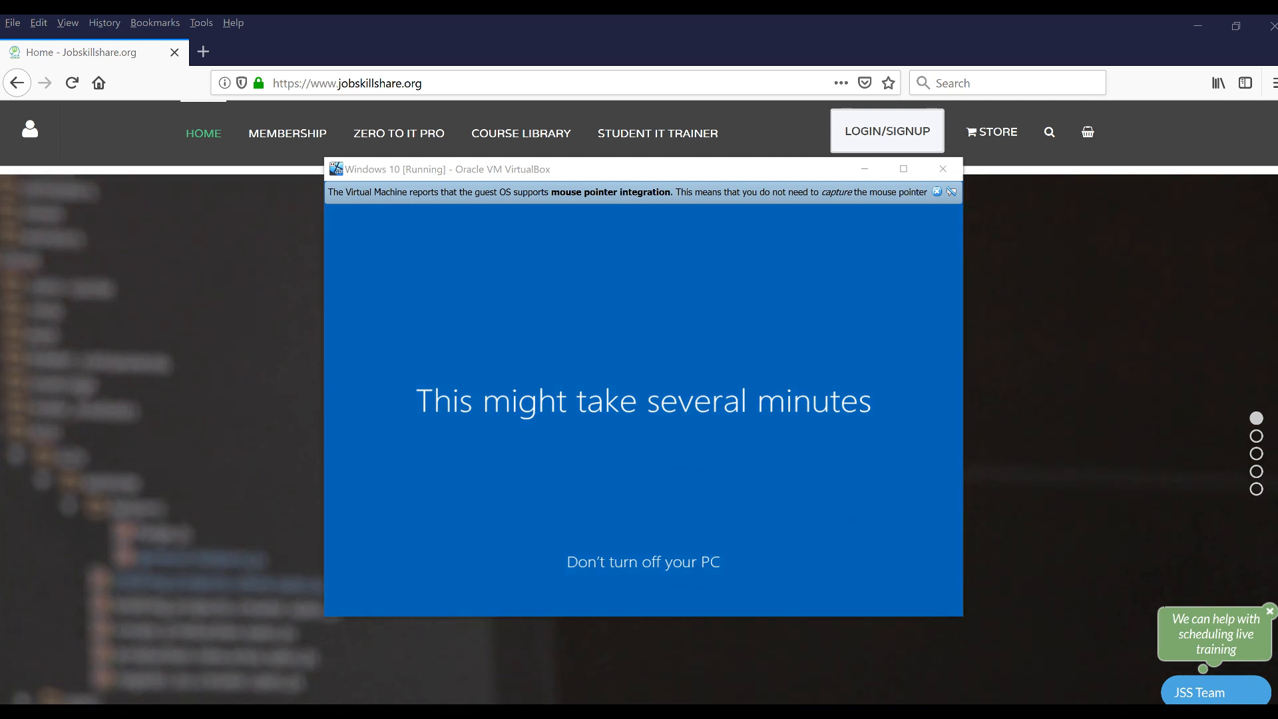
{"action": "mouse_move", "coordinate": [1143, 683]}
{"action": "left_click", "coordinate": [1225, 677]}
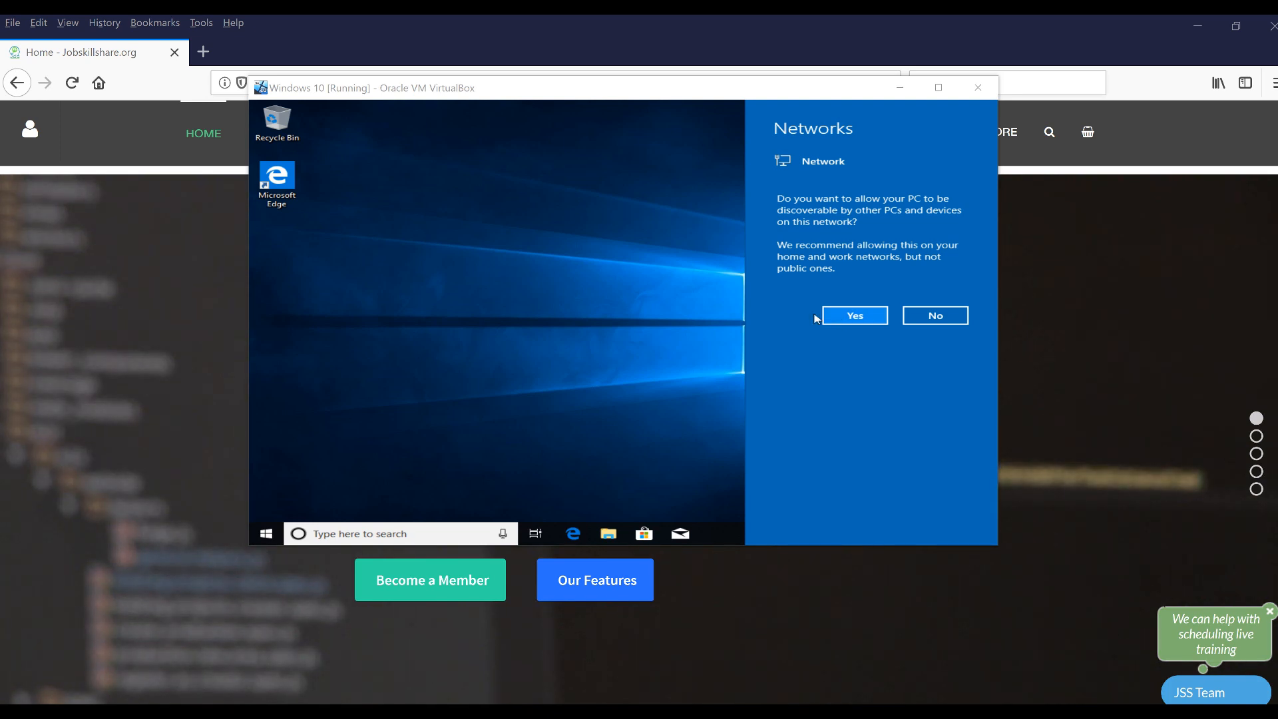
Make the PC discoverable on the network and open Settings > System > About
{"action": "left_click", "coordinate": [857, 324]}
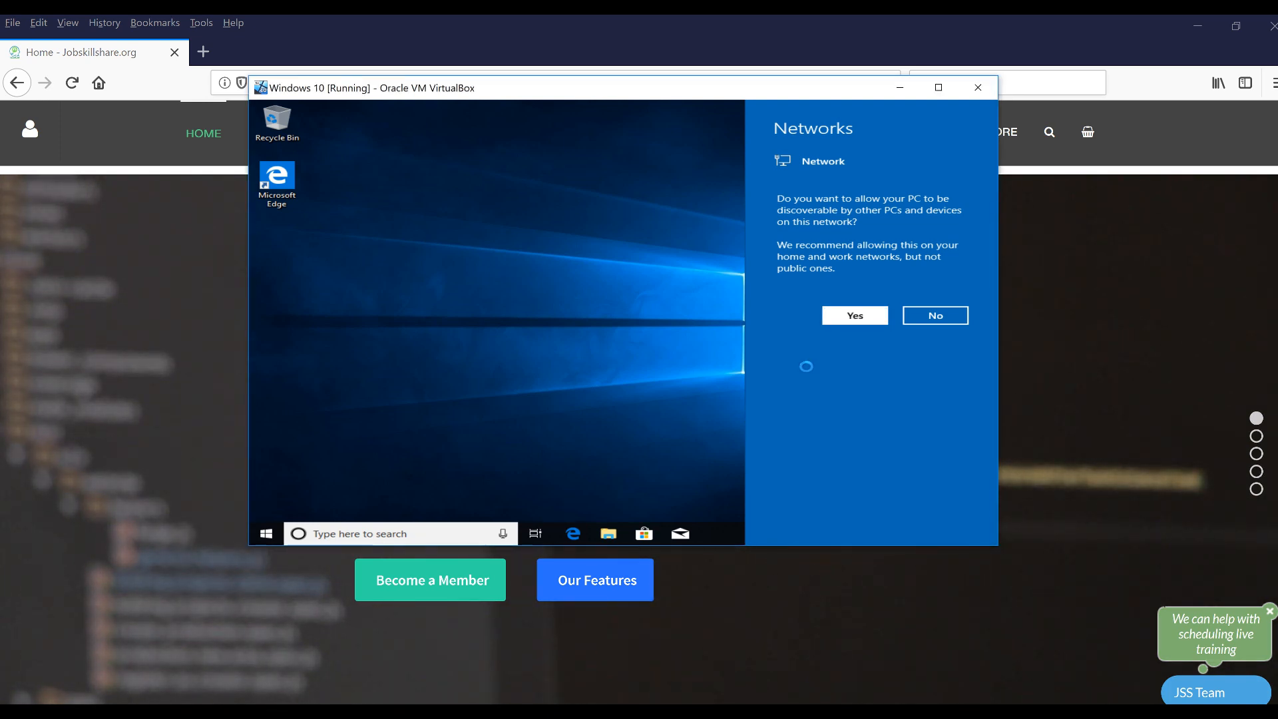
{"action": "right_click", "coordinate": [271, 536]}
{"action": "left_click", "coordinate": [332, 274]}
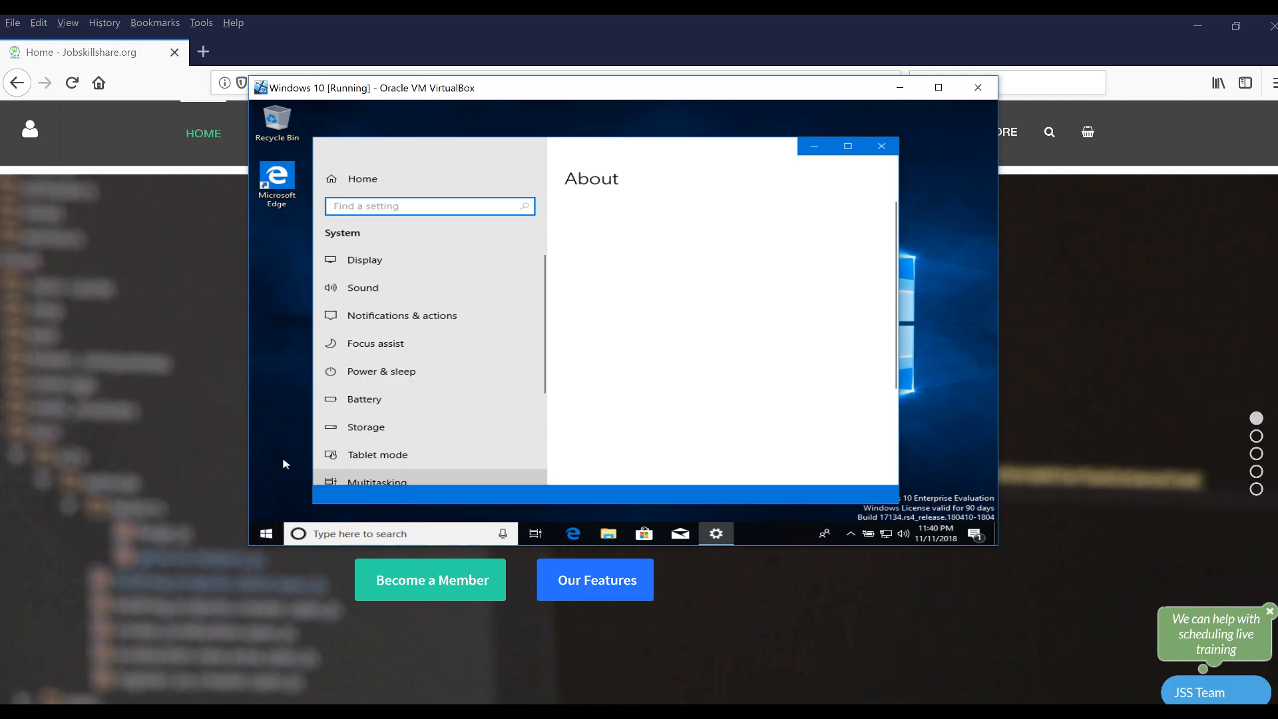
Open Computer Management and select the admin account under Local Users and Groups > Users
{"action": "right_click", "coordinate": [267, 540]}
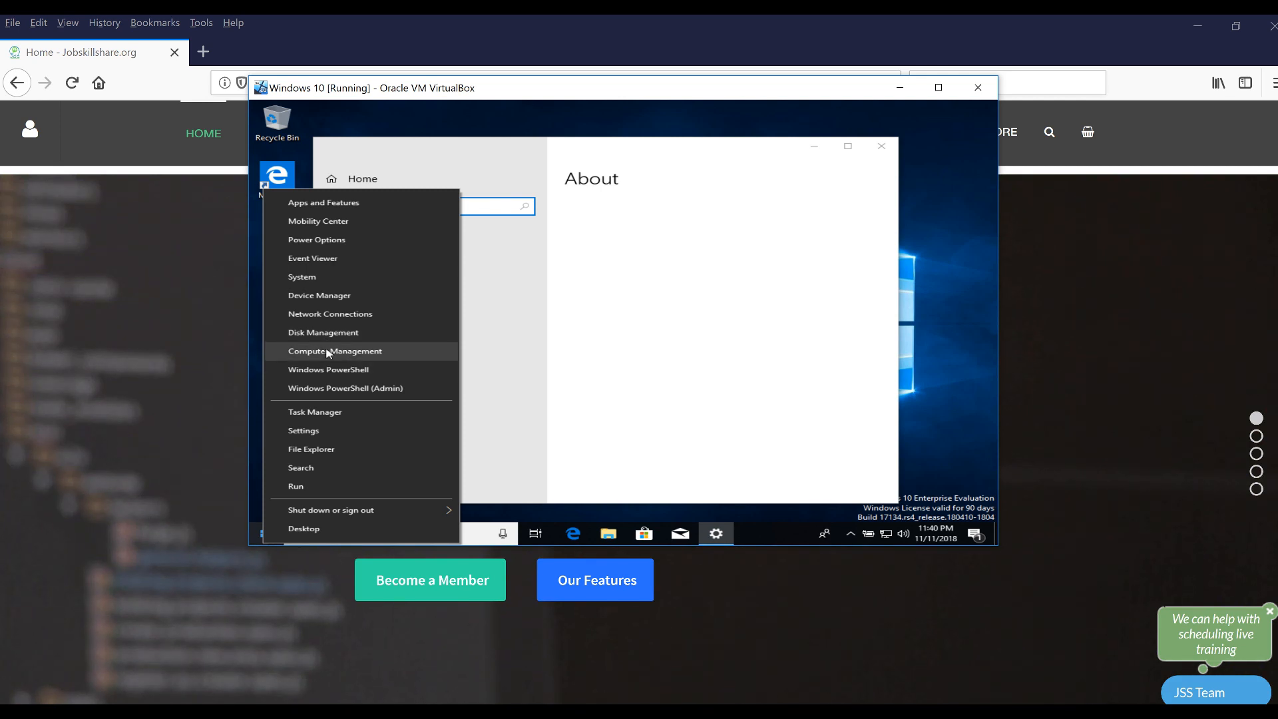
{"action": "left_click", "coordinate": [328, 351]}
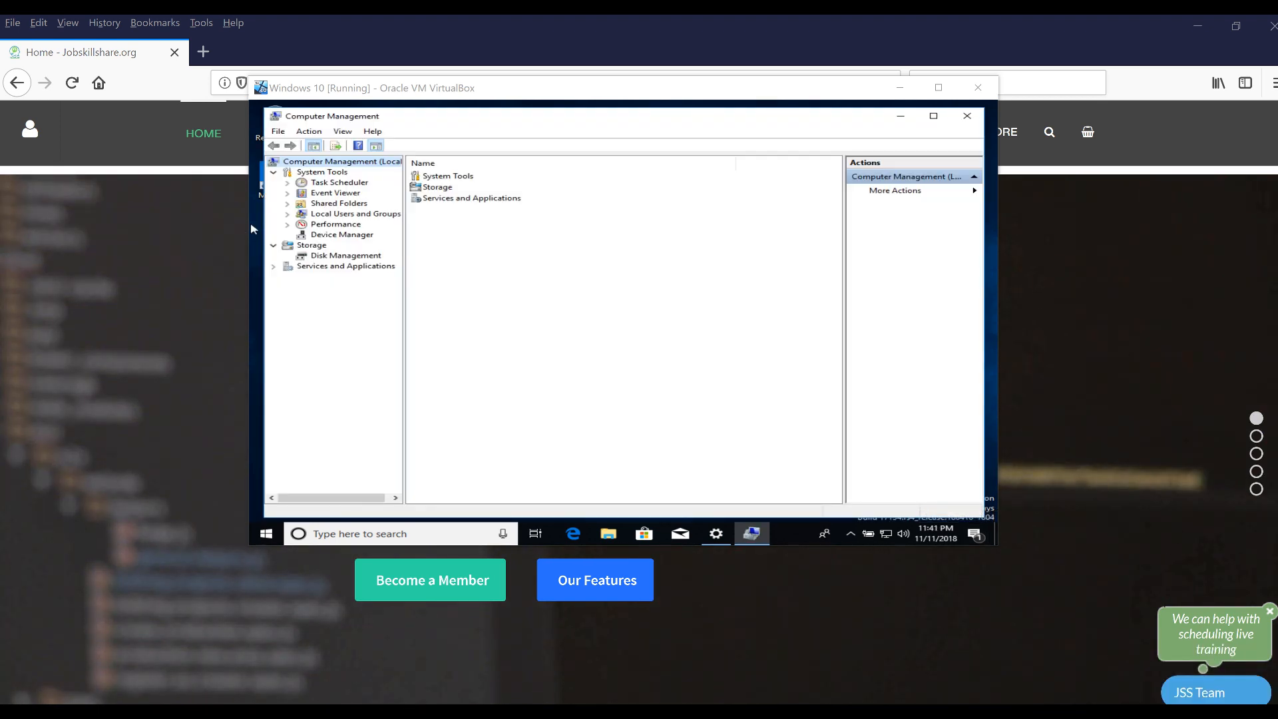
{"action": "left_click", "coordinate": [287, 213]}
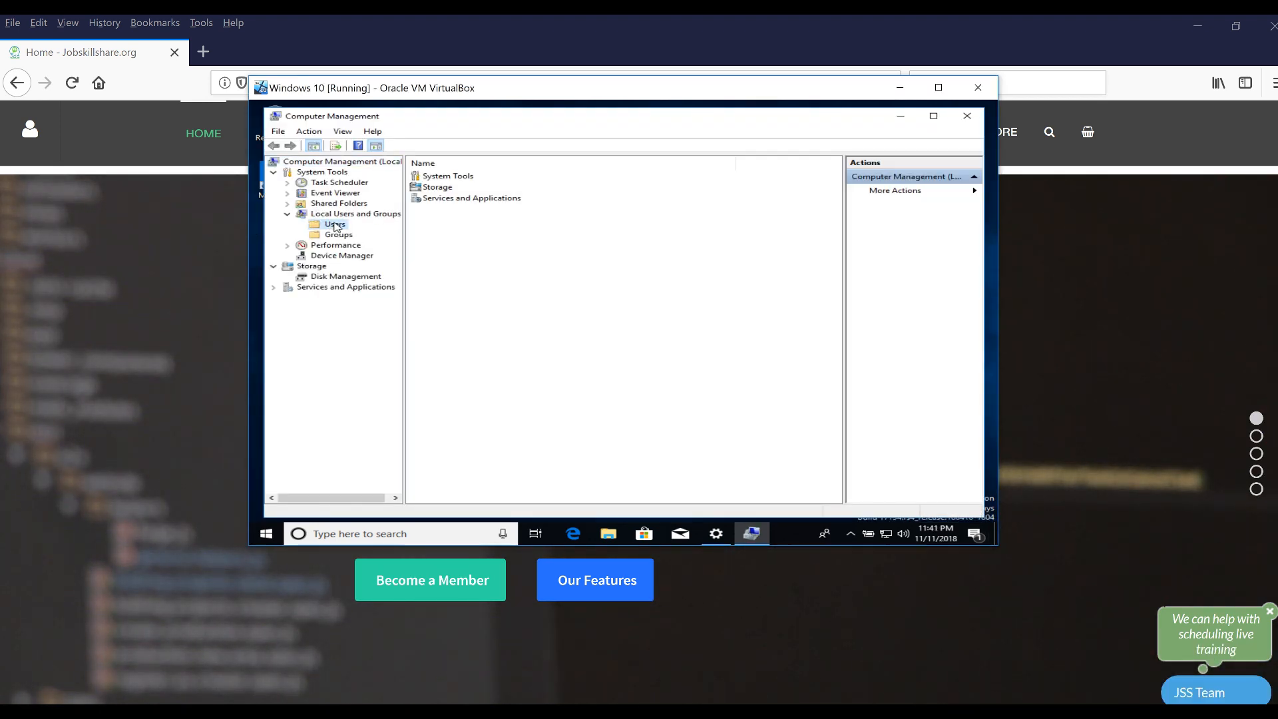
{"action": "left_click", "coordinate": [335, 225]}
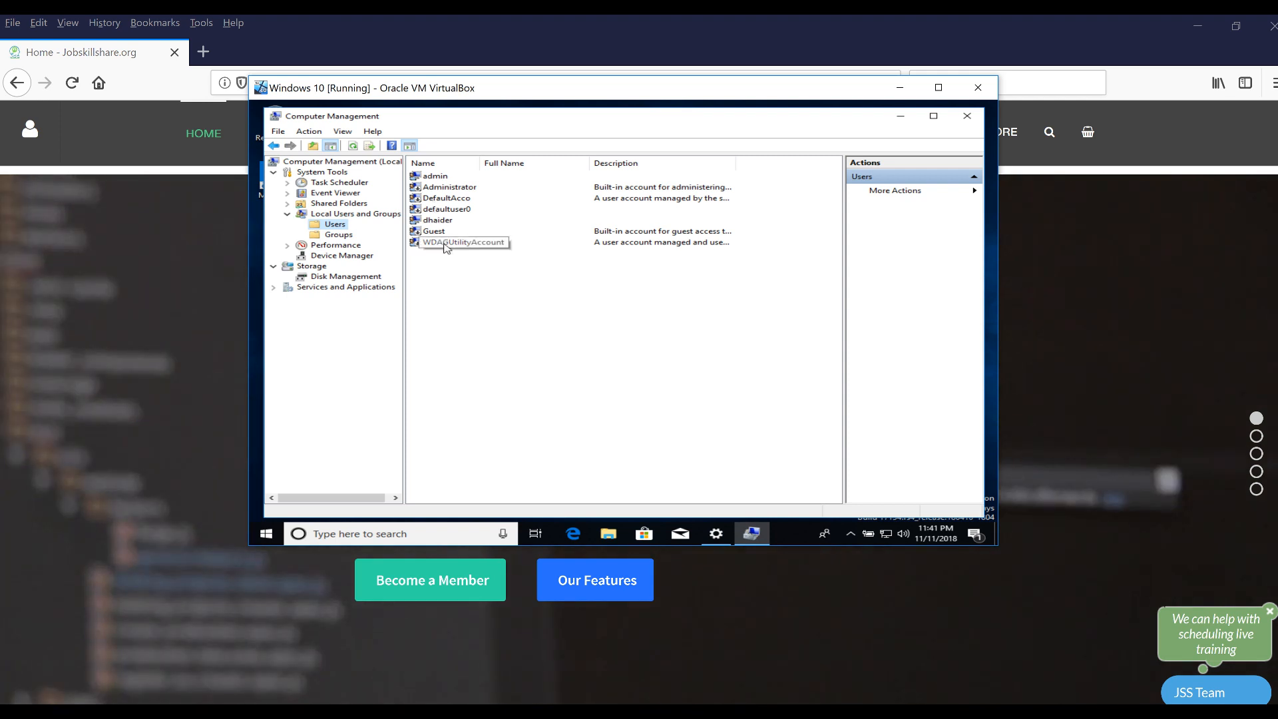
{"action": "left_click", "coordinate": [436, 220]}
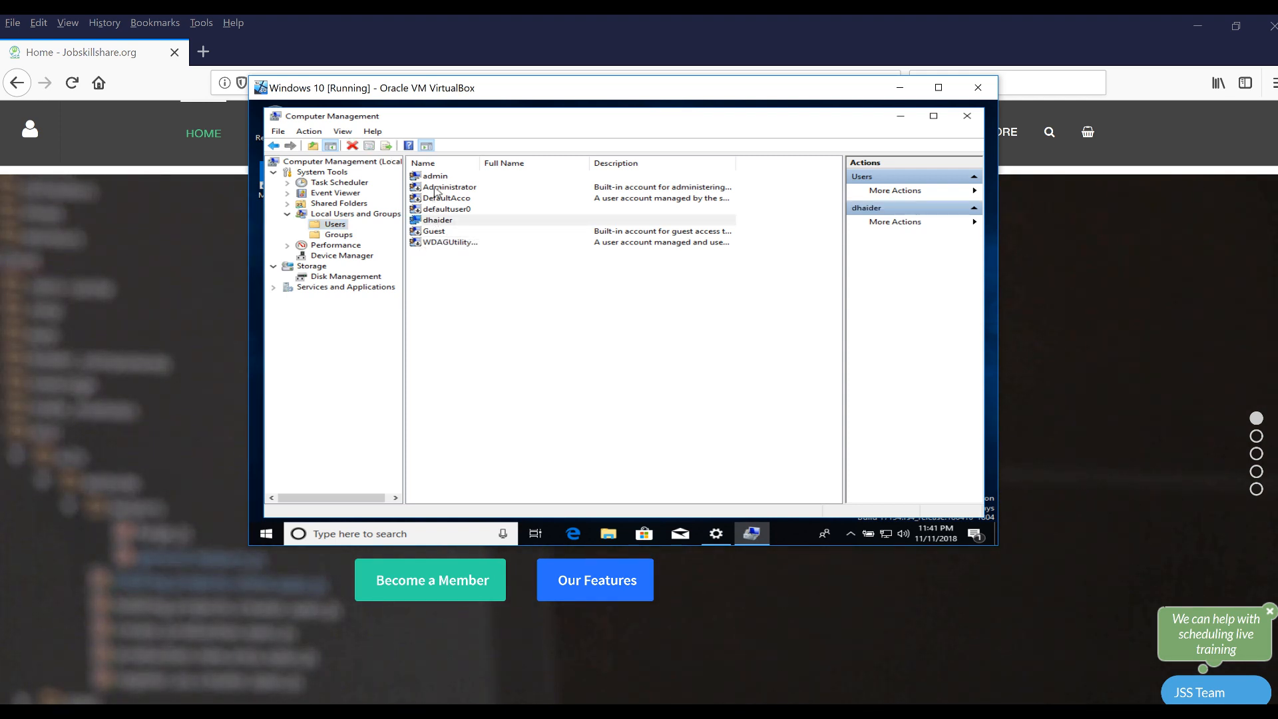
{"action": "left_click", "coordinate": [435, 176]}
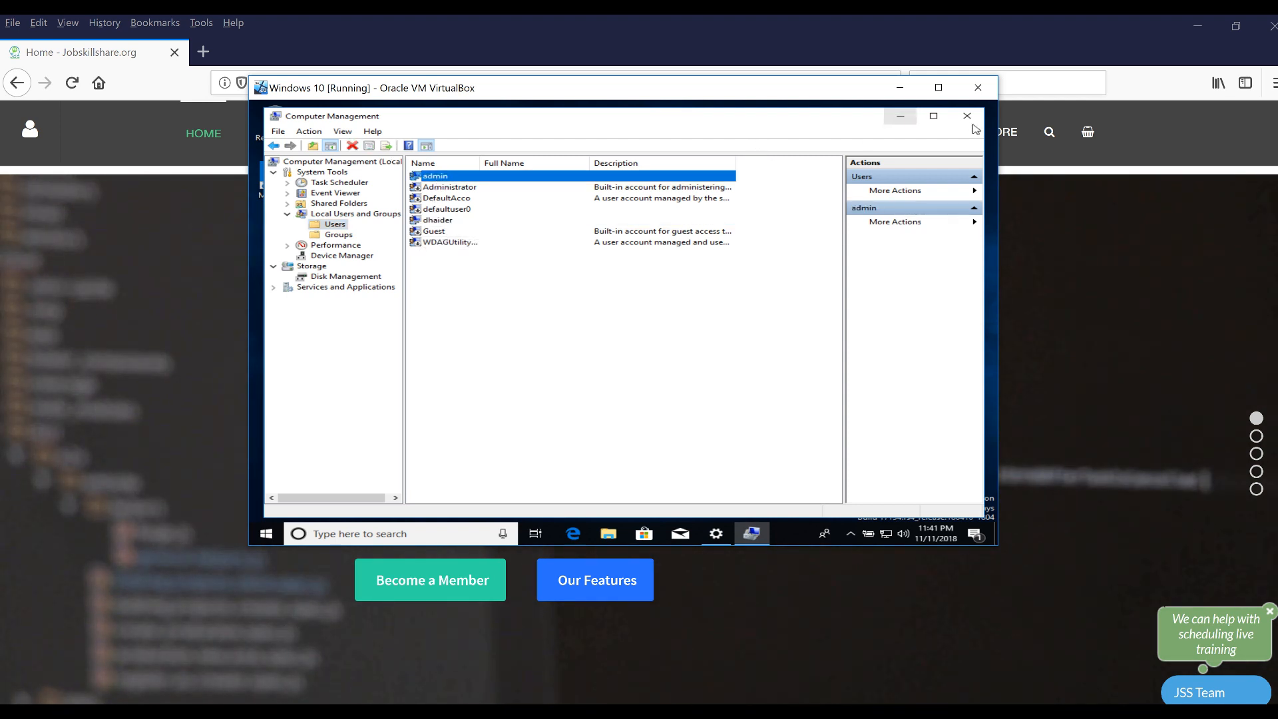
Search for firewall and open the Windows Defender Firewall control panel
{"action": "left_click", "coordinate": [355, 539]}
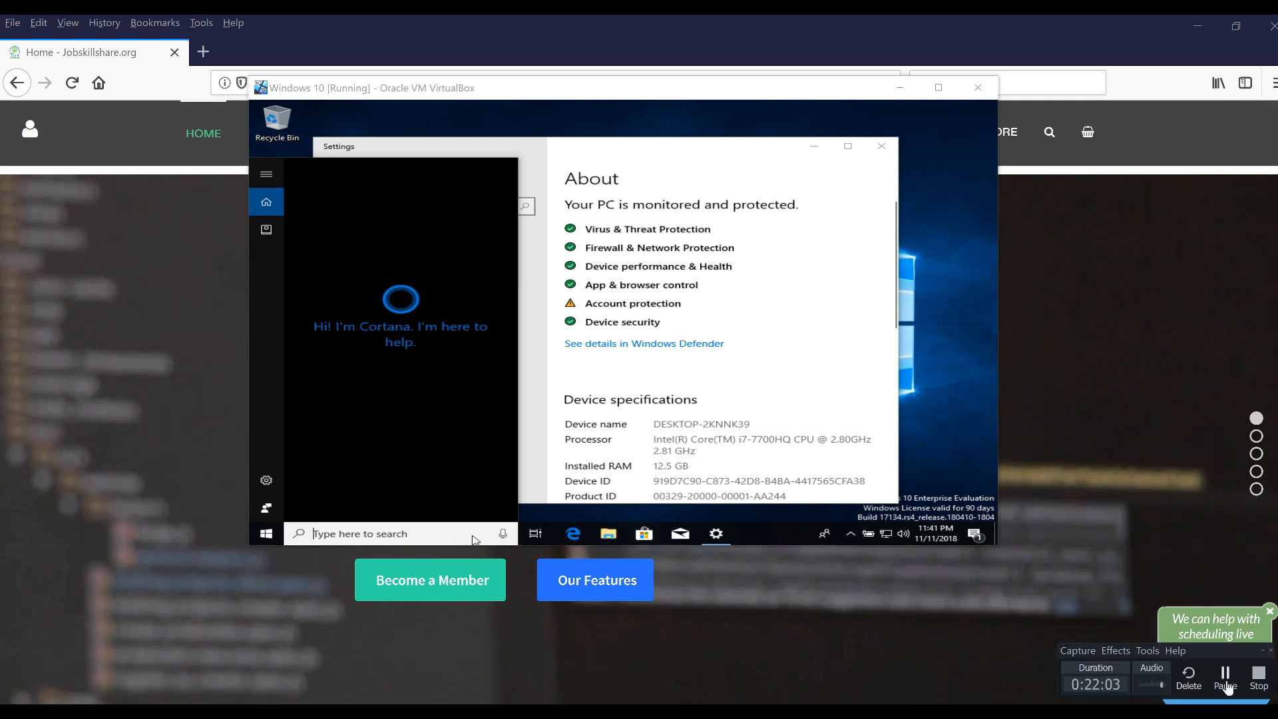
{"action": "type", "text": "firwall"}
{"action": "left_click", "coordinate": [421, 233]}
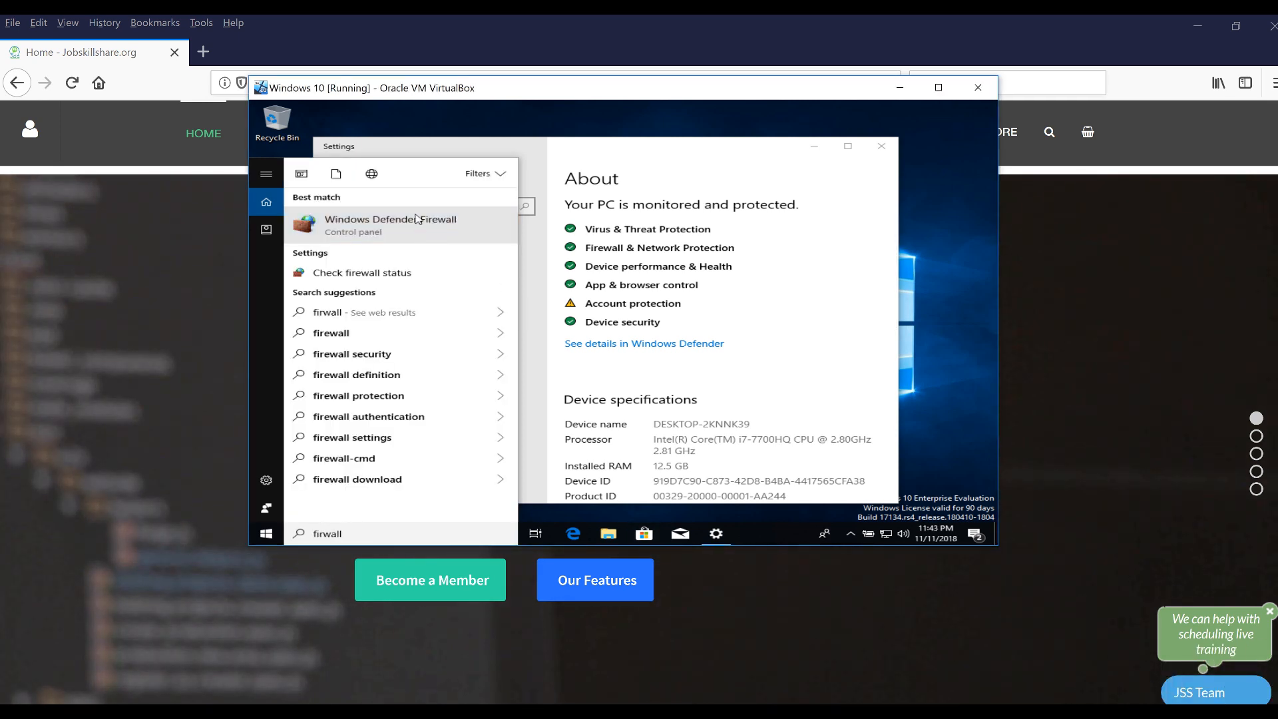
{"action": "left_click", "coordinate": [1181, 710]}
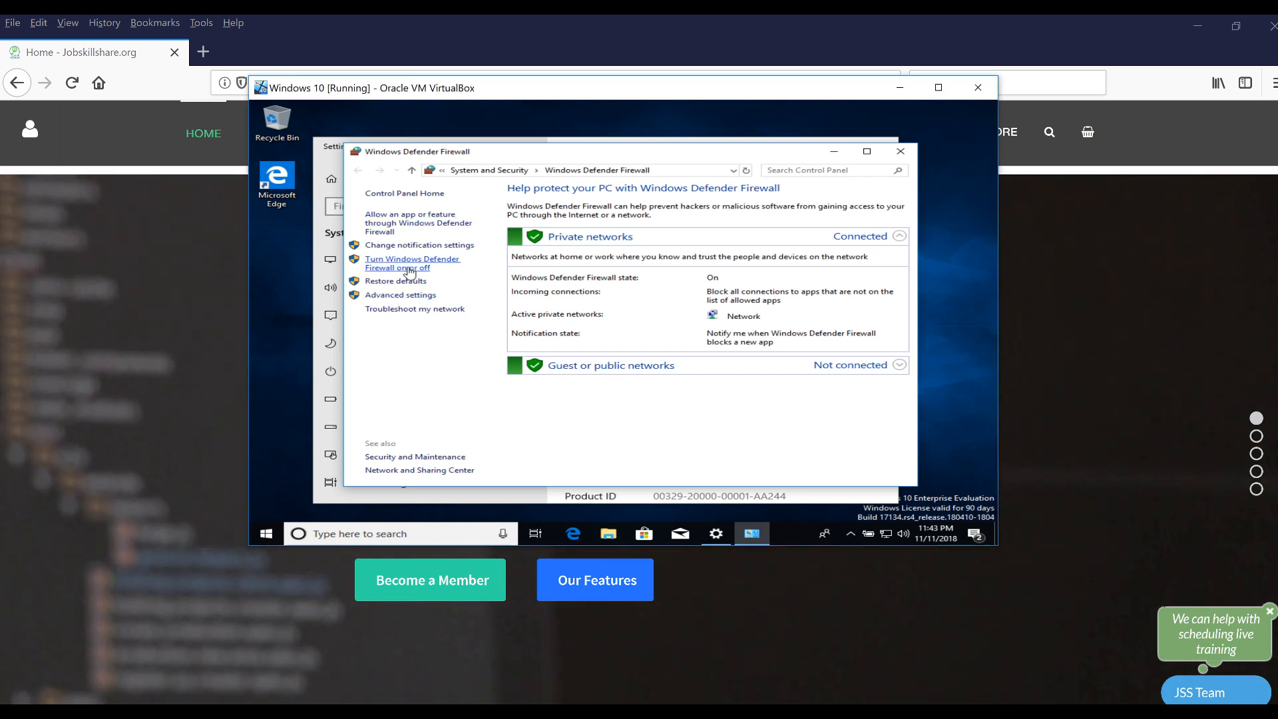
Turn off Windows Defender Firewall for private and public networks and close the window
{"action": "left_click", "coordinate": [410, 269]}
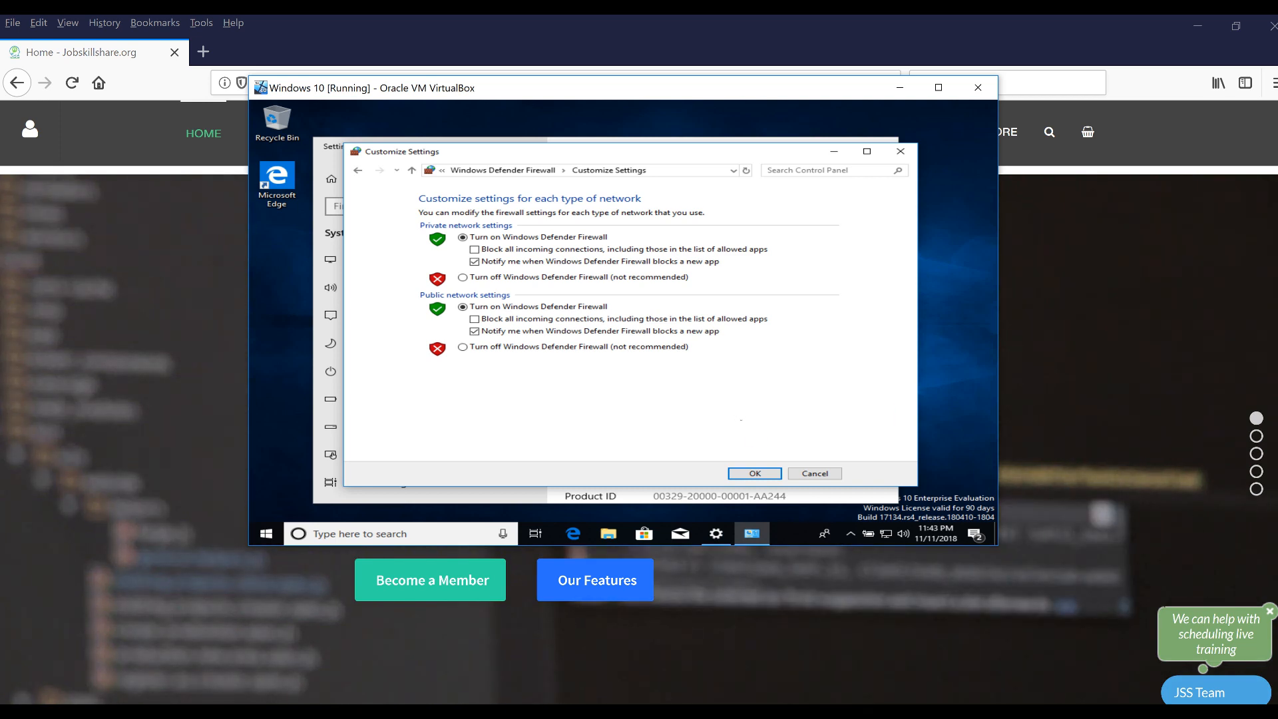
{"action": "left_click", "coordinate": [532, 278]}
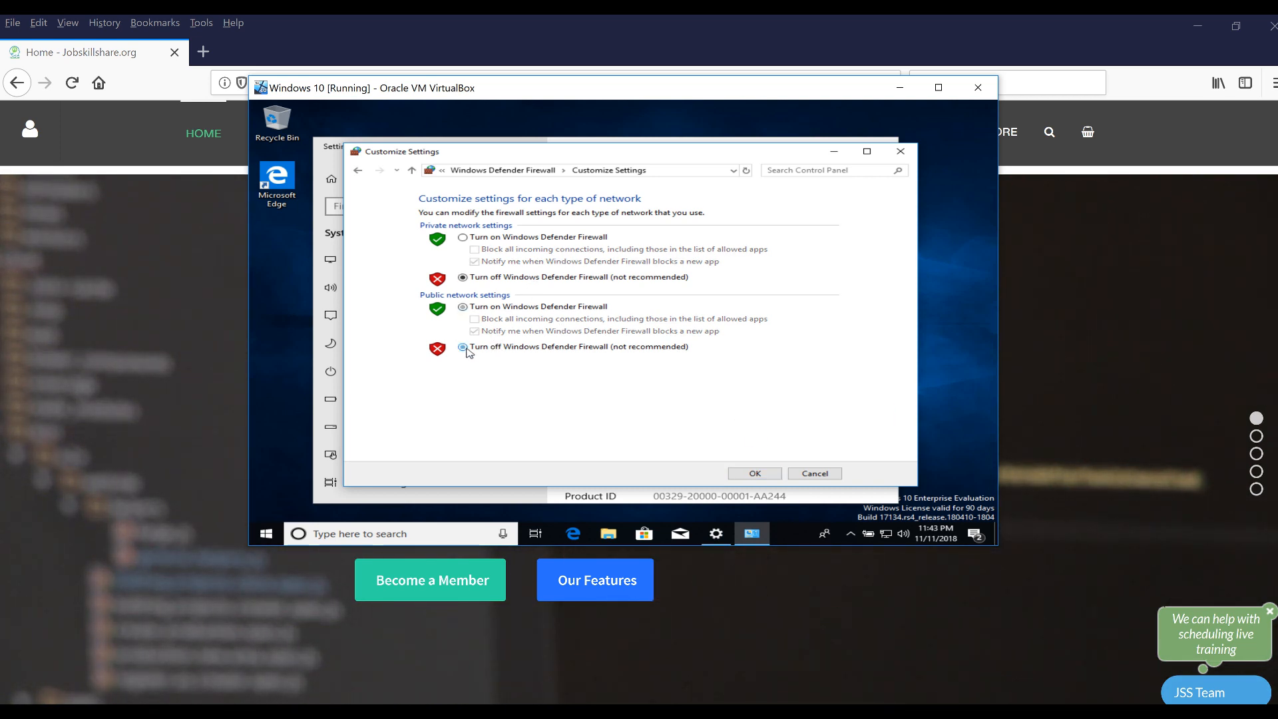
{"action": "left_click", "coordinate": [464, 347]}
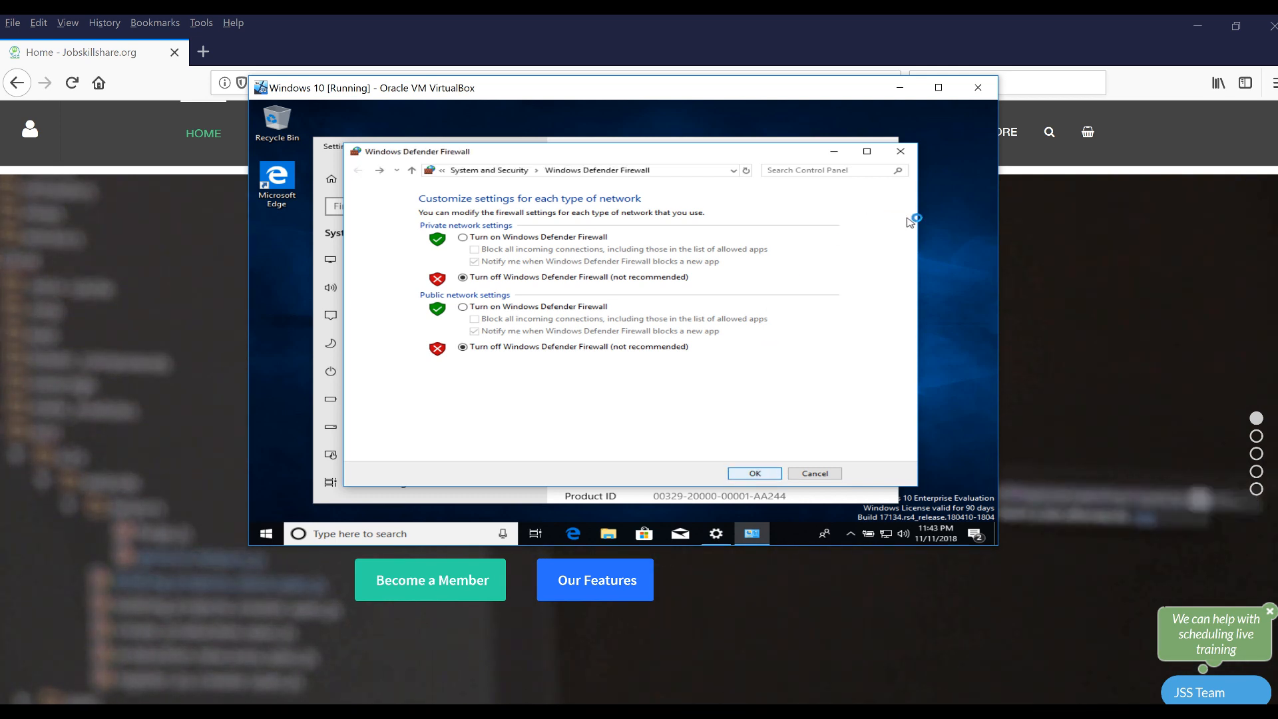
{"action": "left_click", "coordinate": [900, 157]}
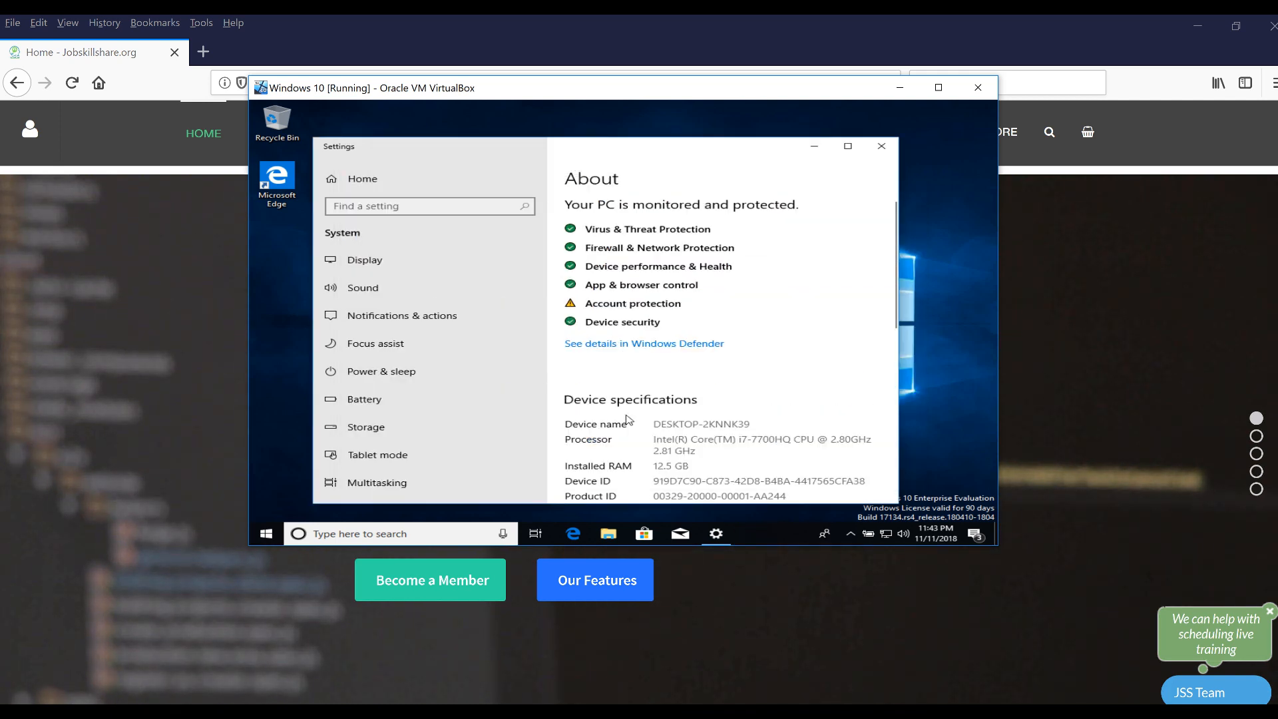
{"action": "scroll", "coordinate": [626, 419], "scroll_direction": "down", "scroll_amount": 3}
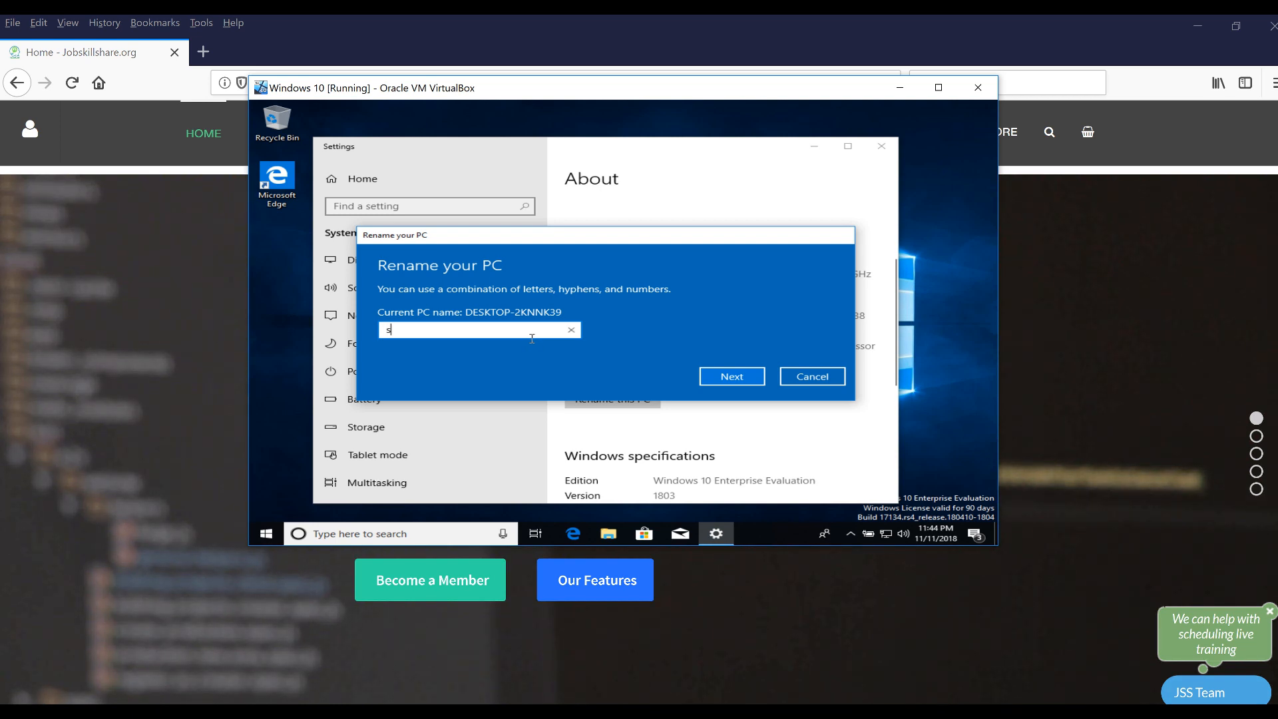
Enter 'staff' as the new PC name and choose to restart later
{"action": "type", "text": "taff"}
{"action": "left_click", "coordinate": [728, 382]}
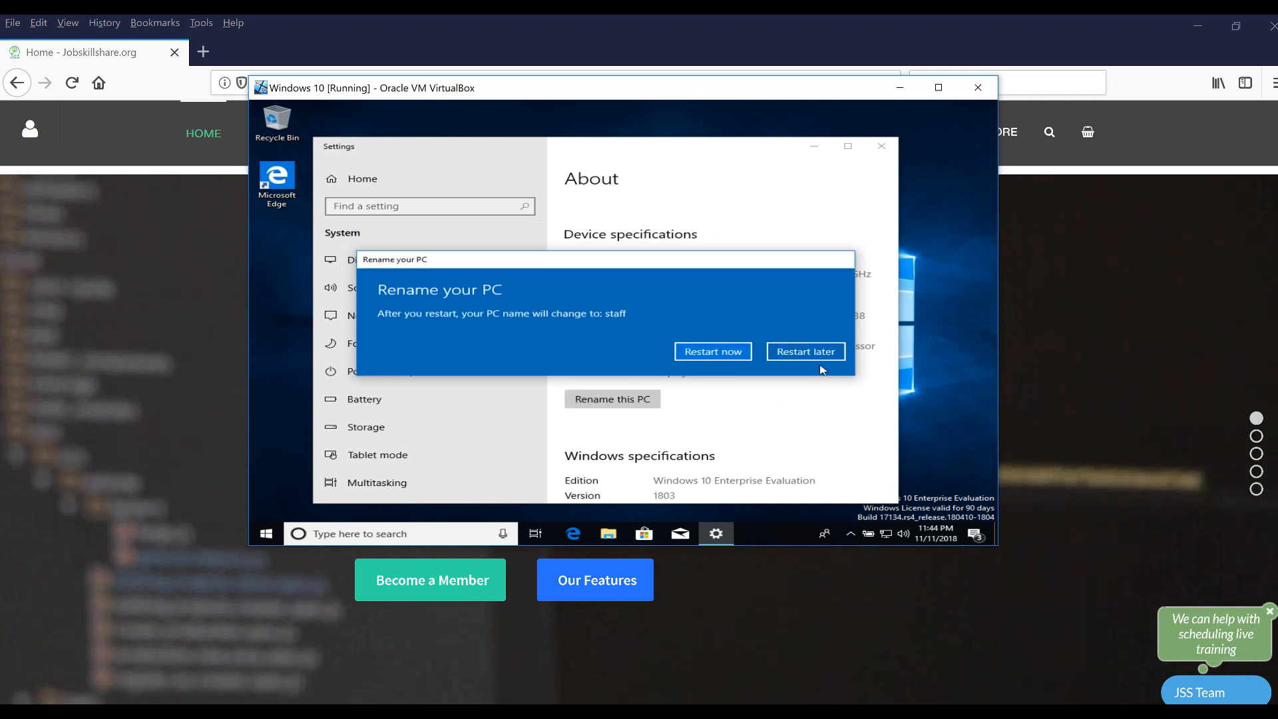
{"action": "left_click", "coordinate": [823, 353]}
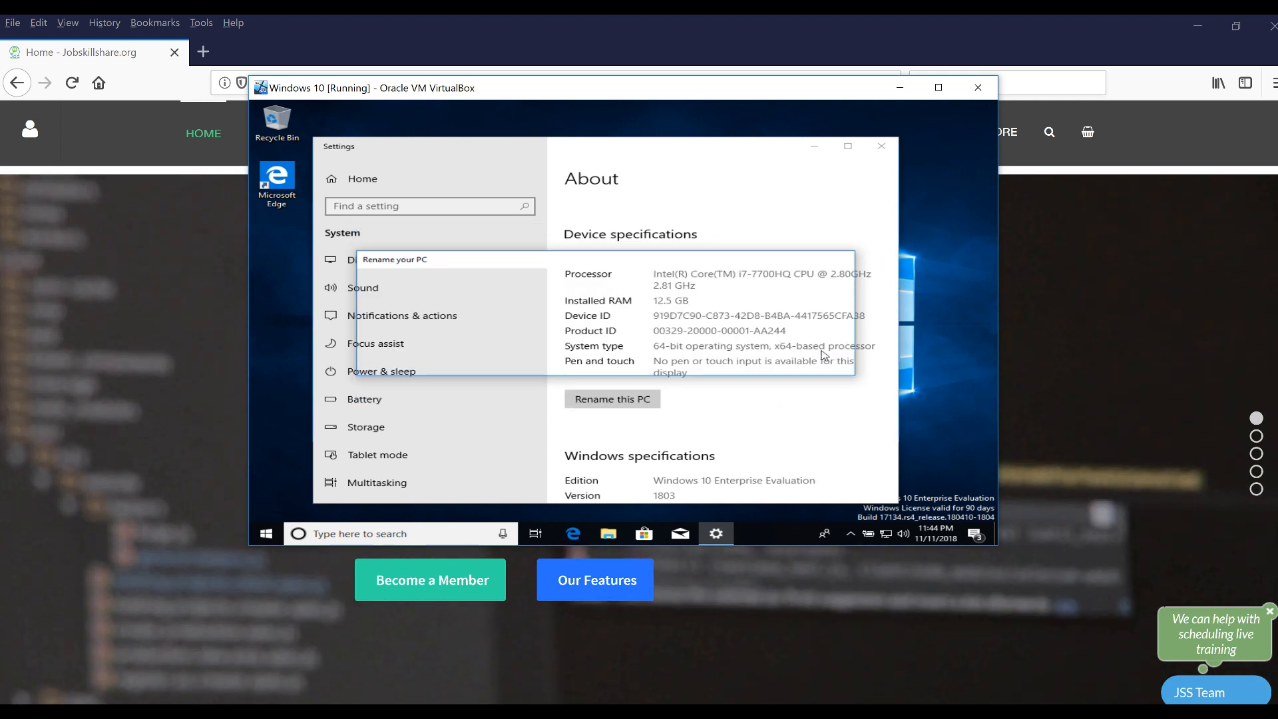
{"action": "right_click", "coordinate": [274, 535]}
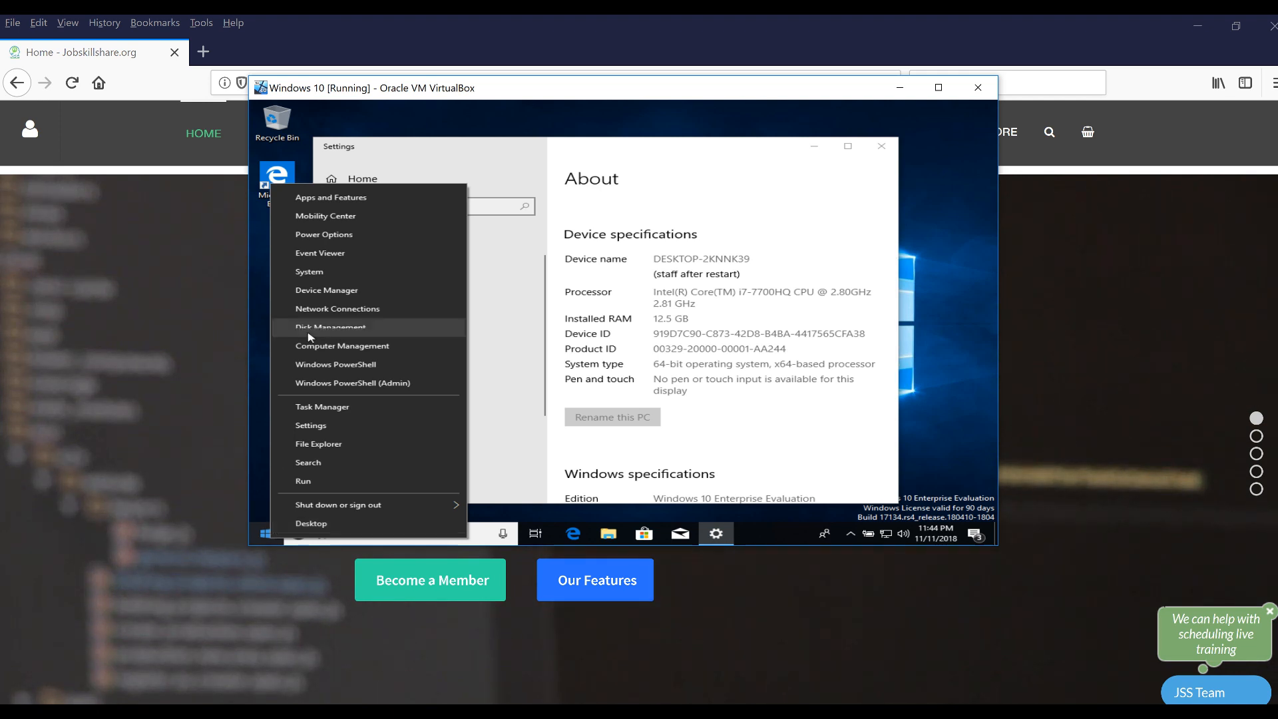
Search Settings for 'remote' and allow and apply remote connections to this computer
{"action": "left_click", "coordinate": [318, 272]}
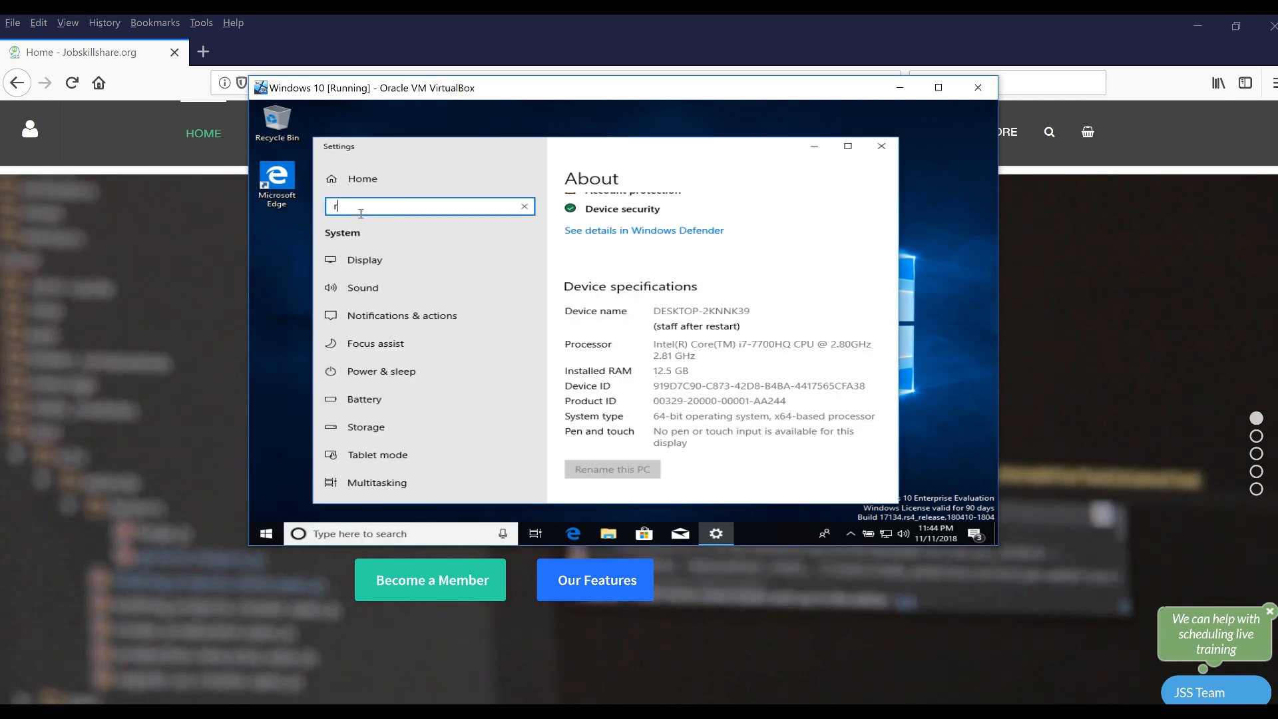
{"action": "type", "text": "remote"}
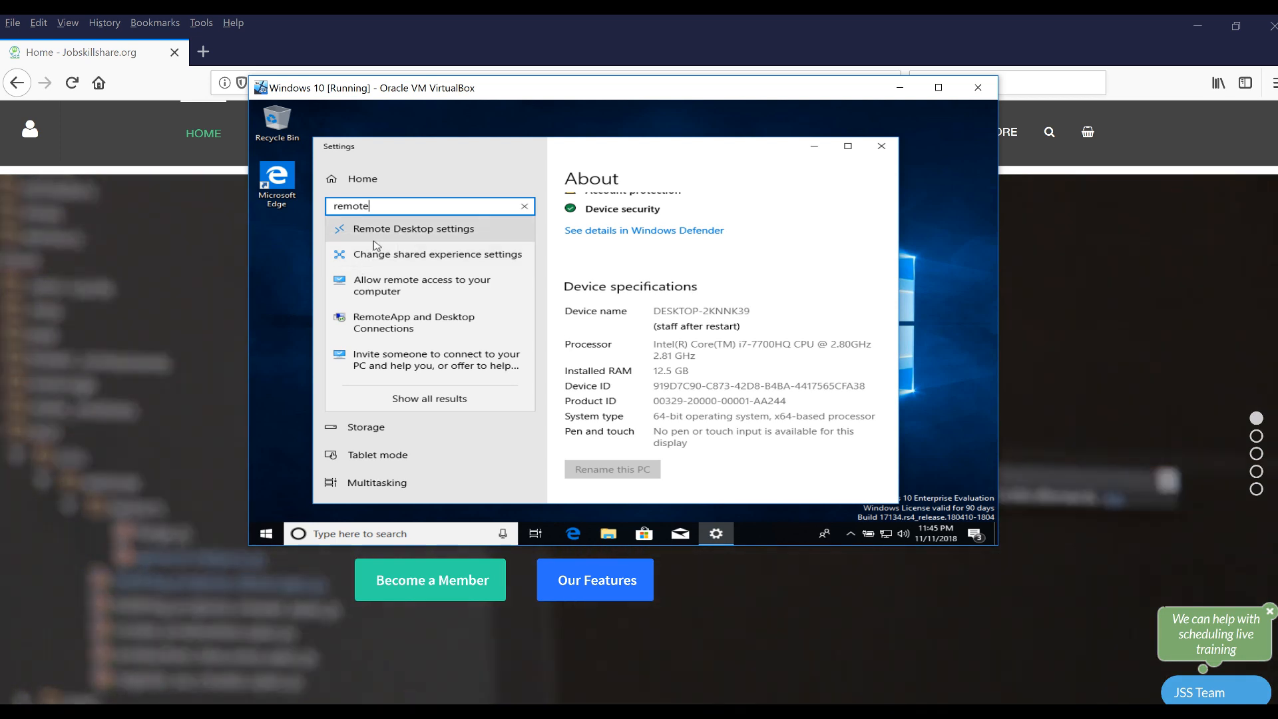
{"action": "left_click", "coordinate": [377, 291]}
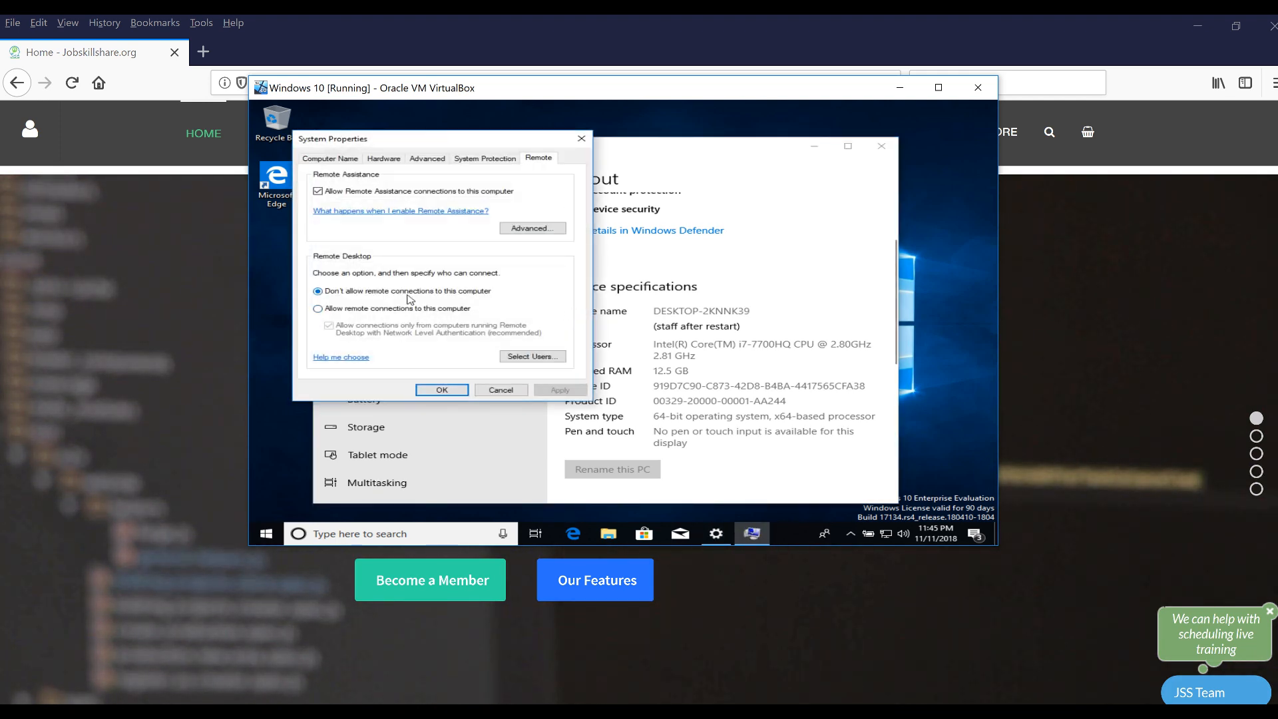
{"action": "left_click", "coordinate": [322, 312]}
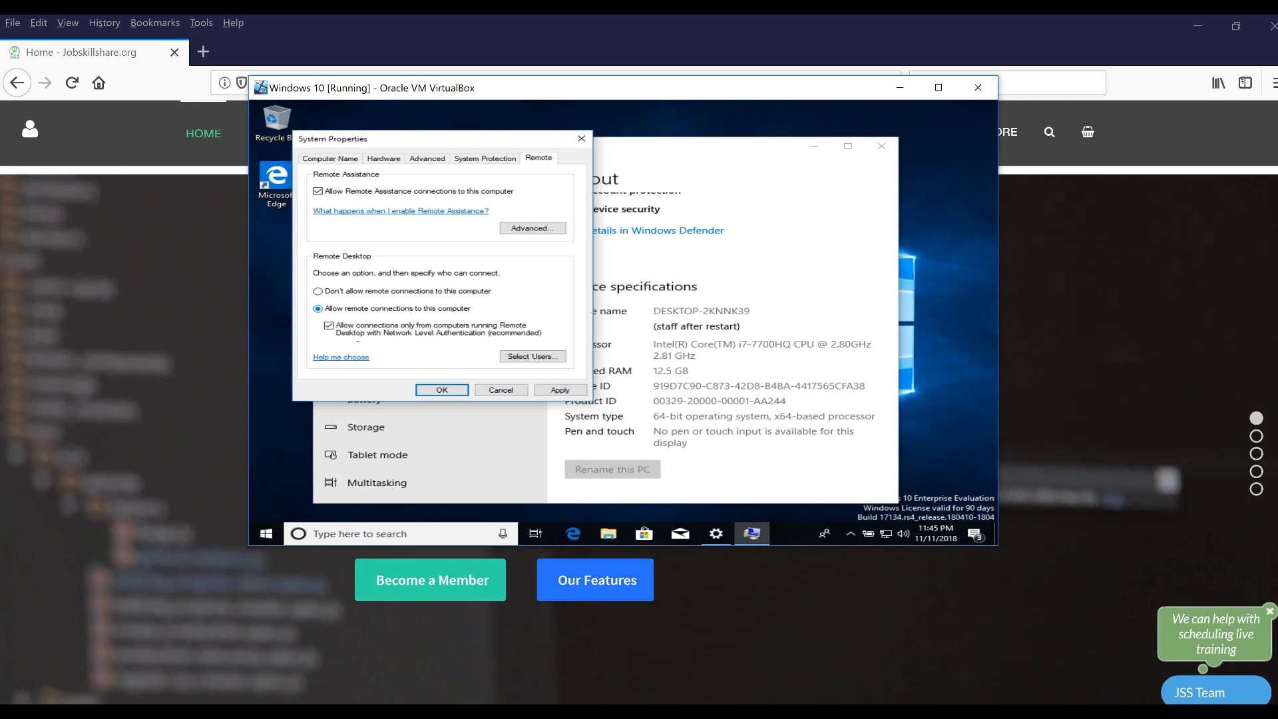
{"action": "left_click", "coordinate": [559, 390]}
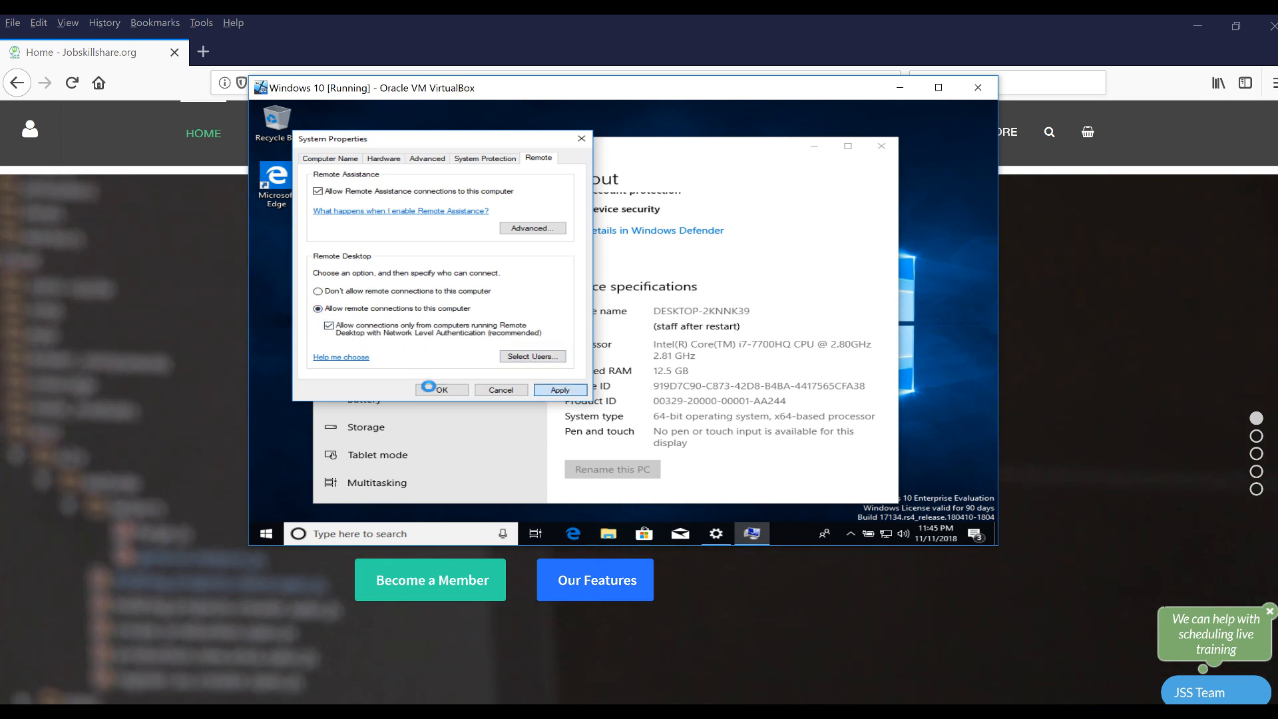
Restart the Windows 10 VM from the Start quick menu
{"action": "right_click", "coordinate": [264, 535]}
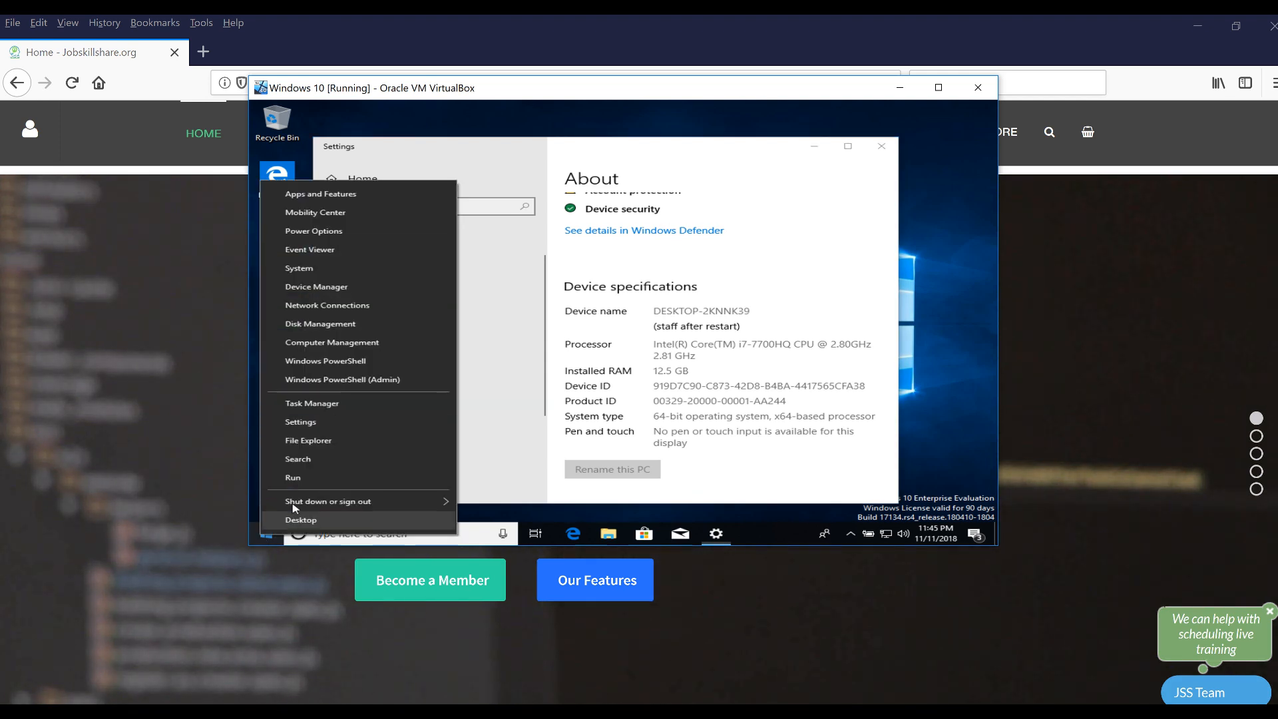
{"action": "mouse_move", "coordinate": [443, 501]}
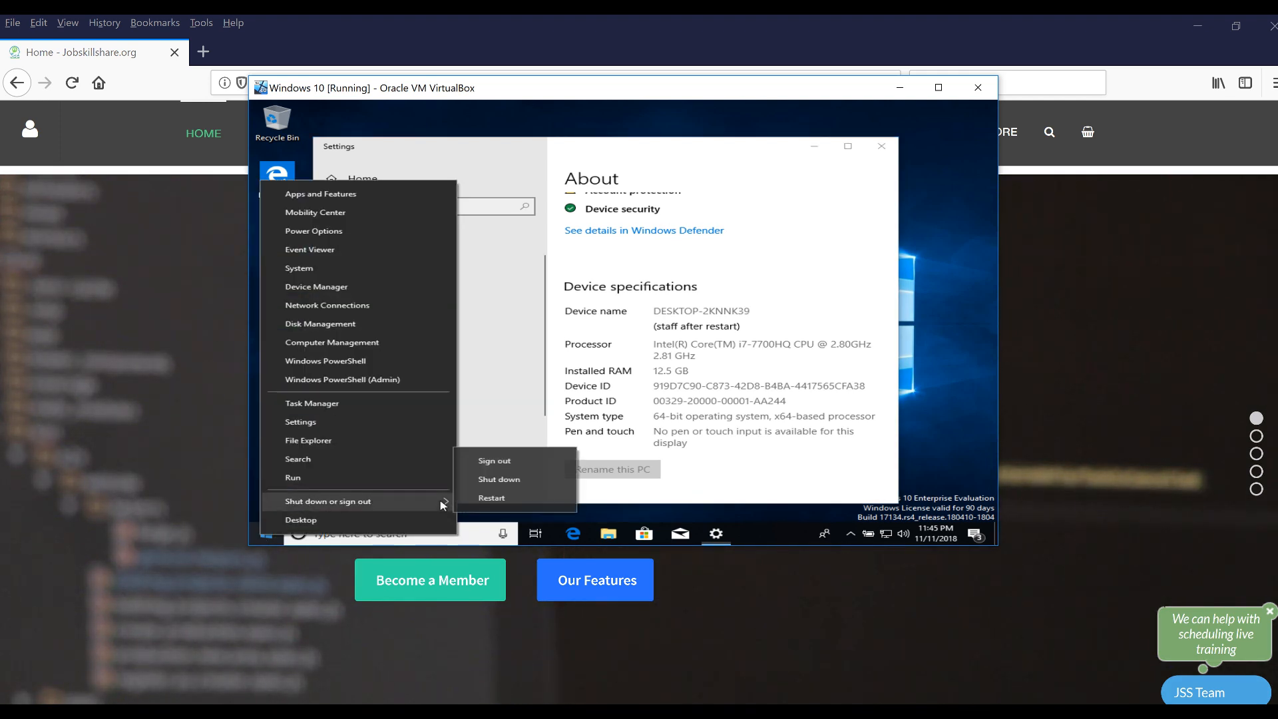
{"action": "left_click", "coordinate": [483, 497]}
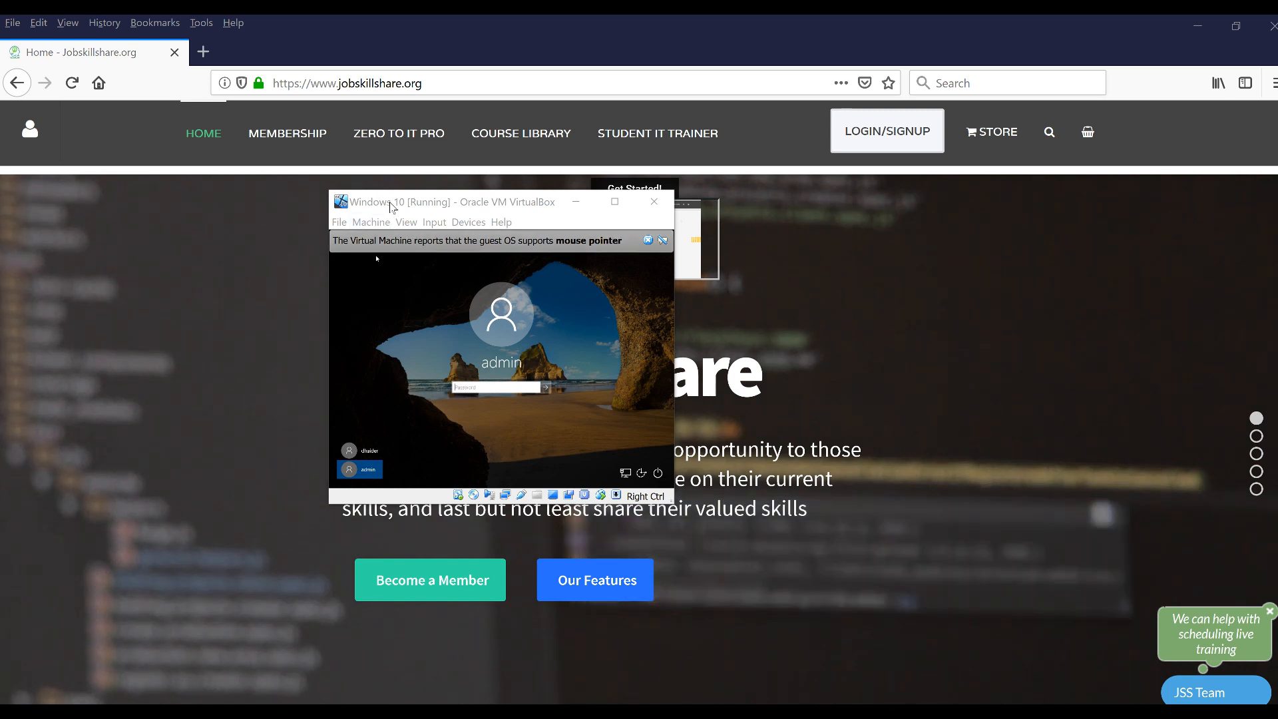
Send Ctrl-Alt-Del through the VM's Input menu and sign in with the admin password
{"action": "left_click", "coordinate": [434, 221]}
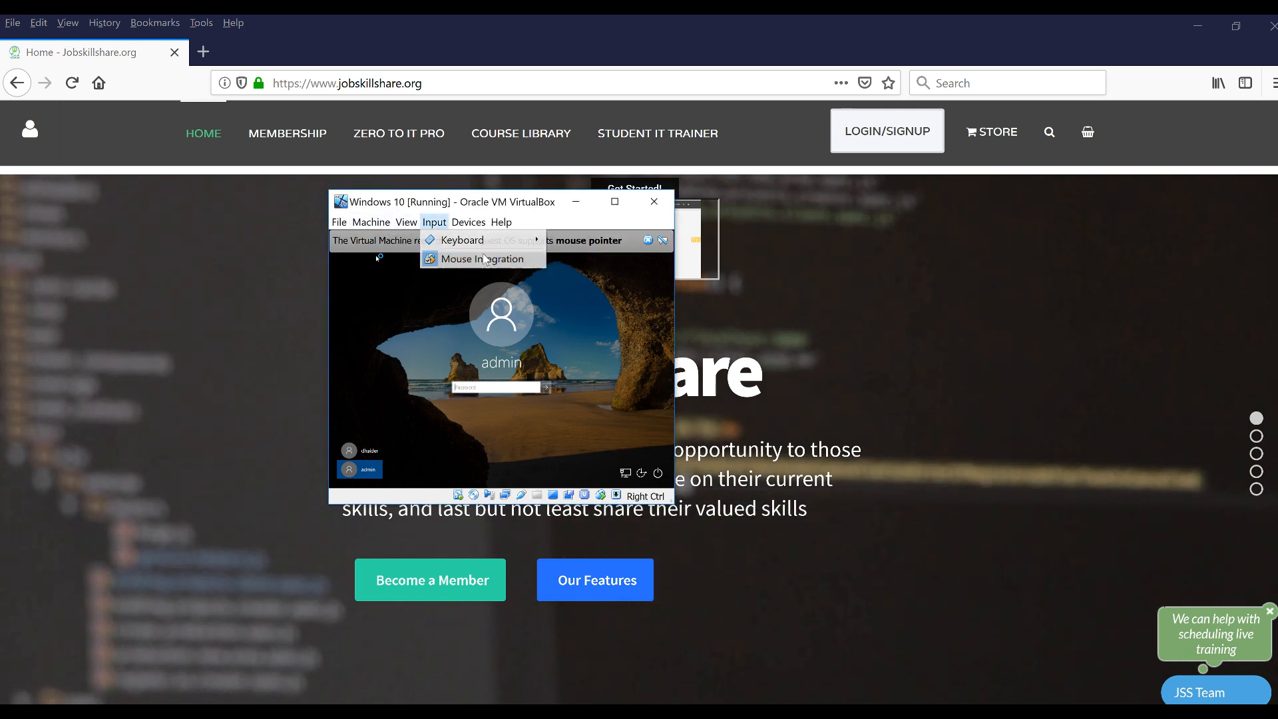
{"action": "mouse_move", "coordinate": [459, 241]}
{"action": "left_click", "coordinate": [612, 262]}
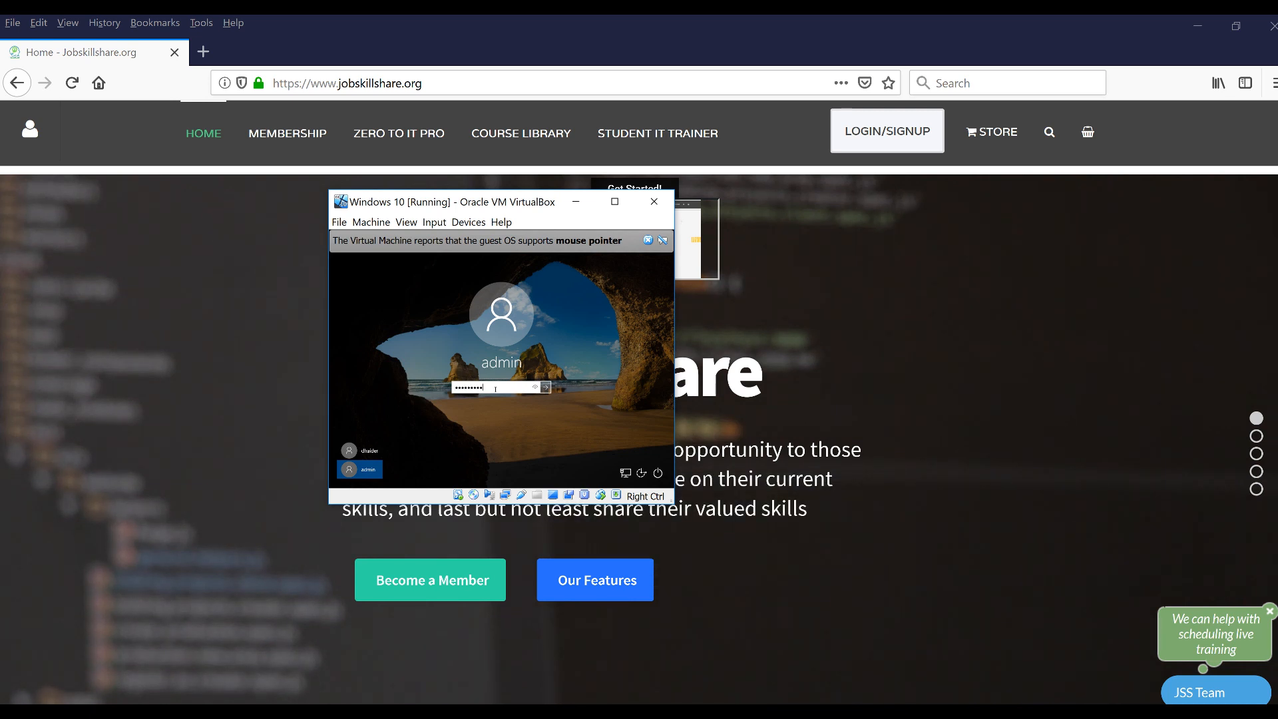
{"action": "key", "text": "Return"}
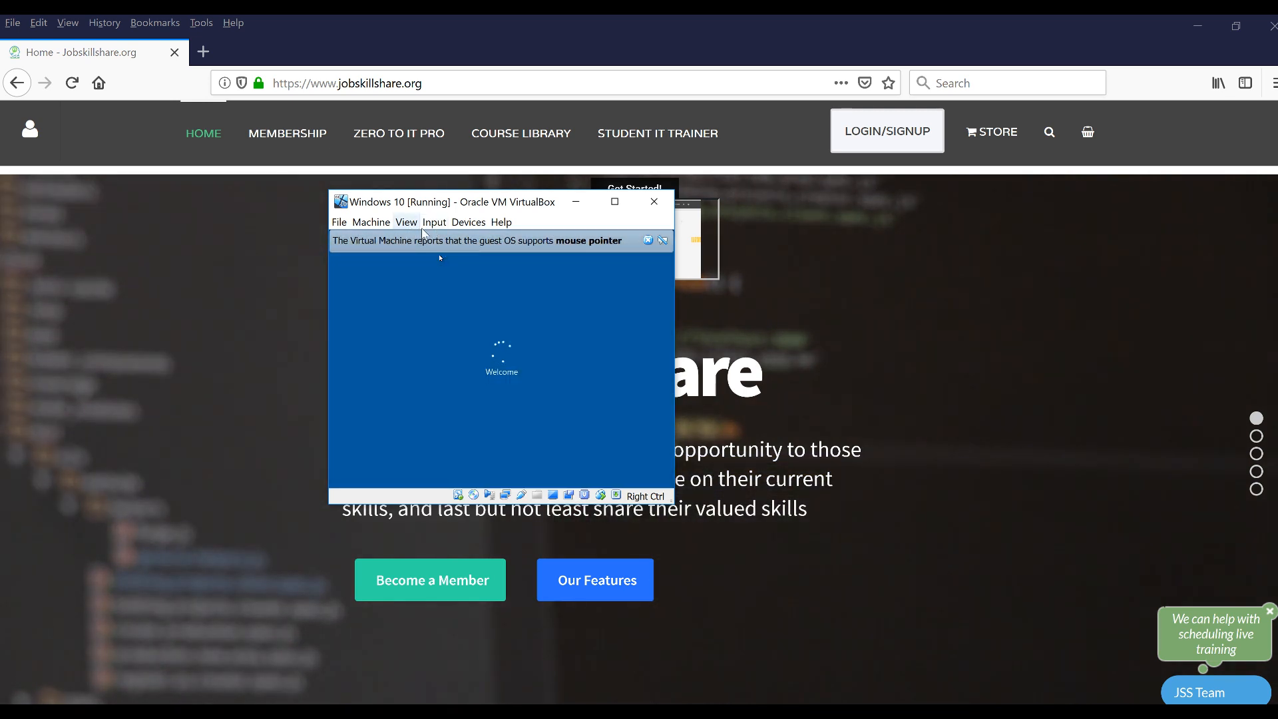
Dismiss the mouse pointer notice and switch the VM window to scaled view with Host+C
{"action": "left_click", "coordinate": [648, 244]}
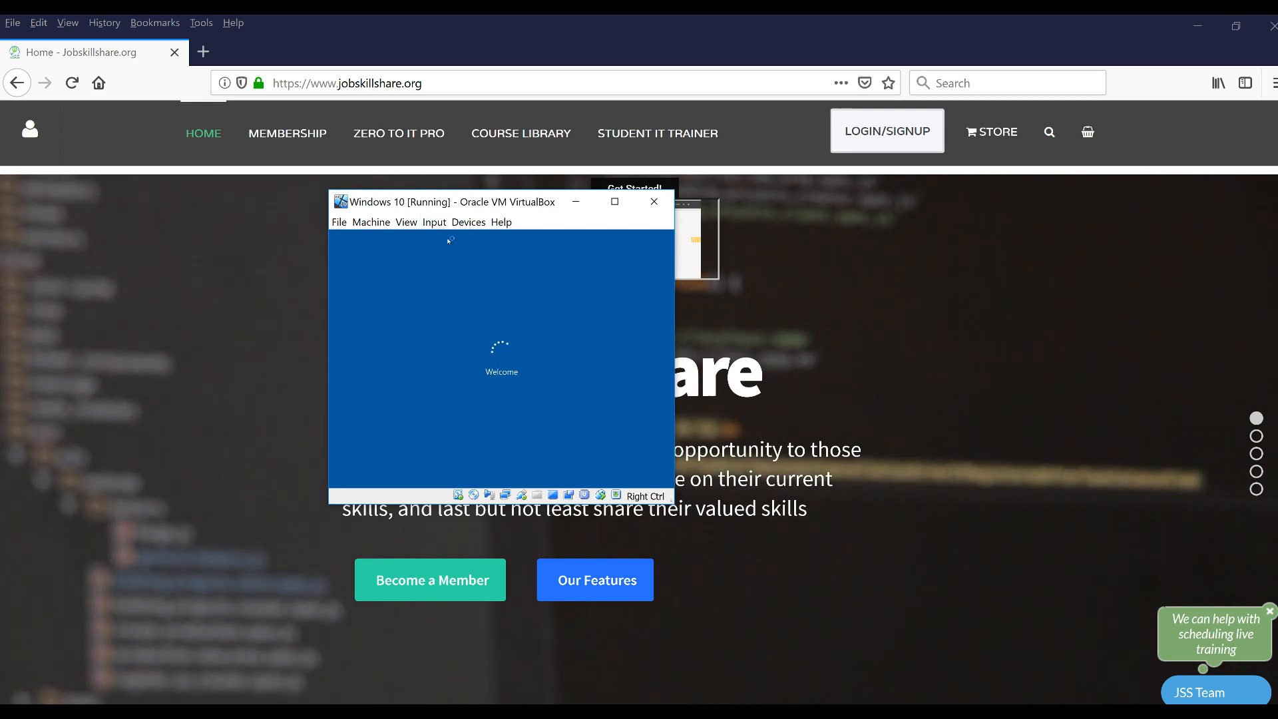
{"action": "key", "text": "Control_R+c"}
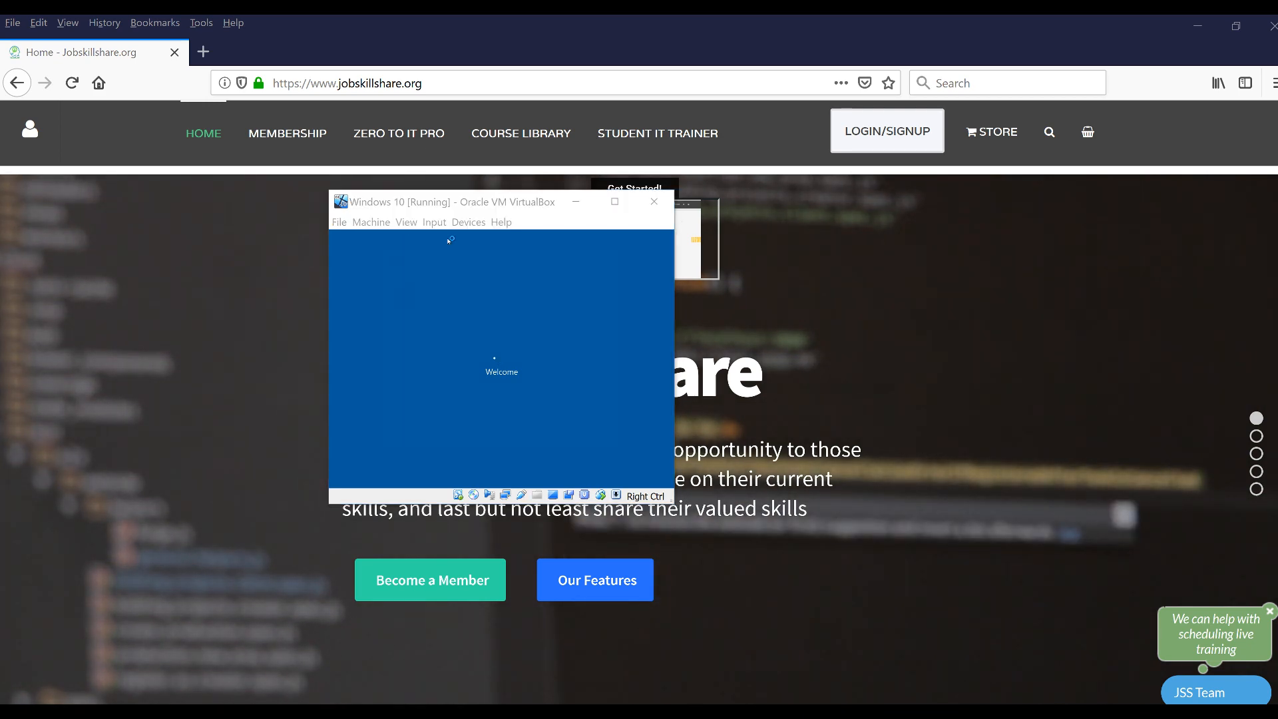
{"action": "left_click", "coordinate": [445, 434]}
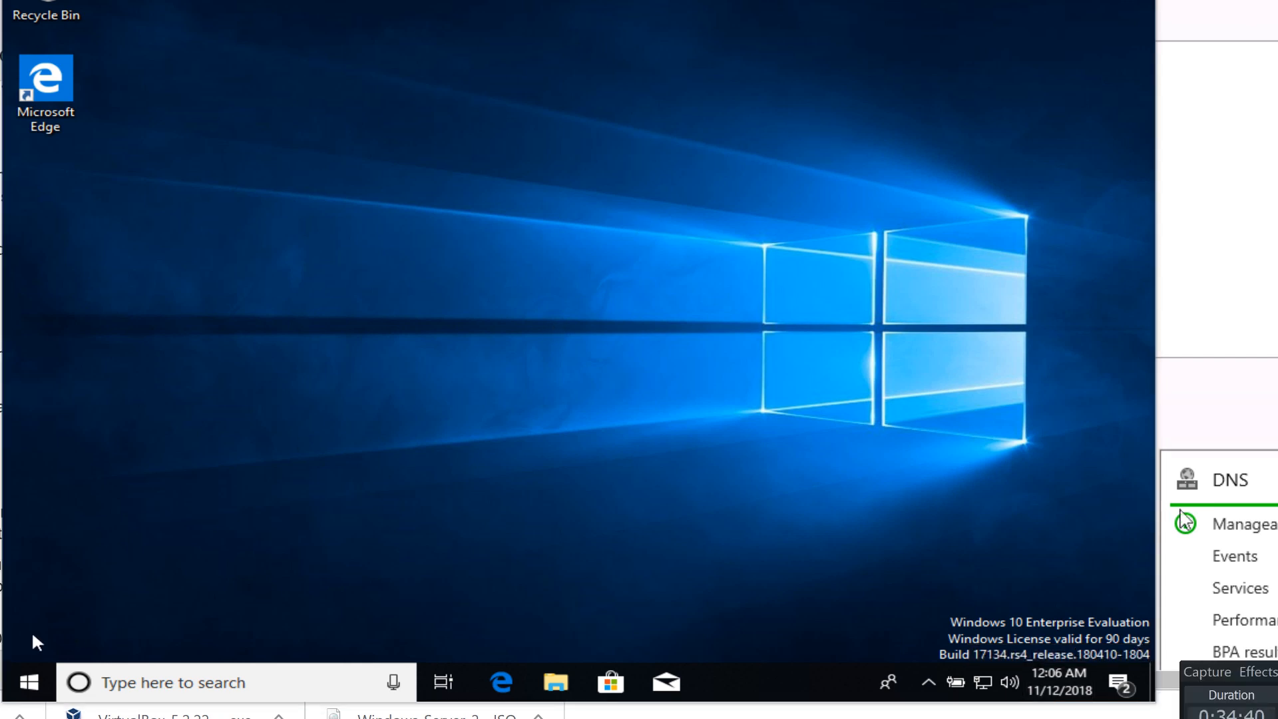
{"action": "right_click", "coordinate": [28, 686]}
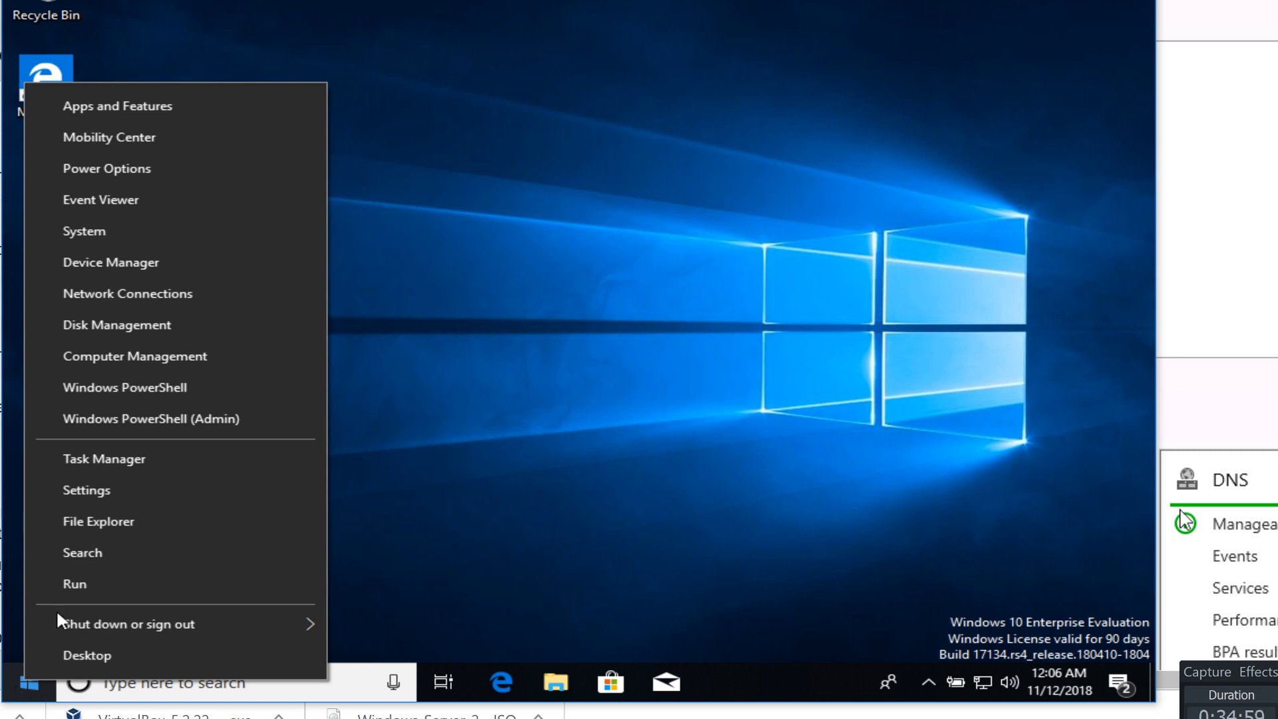
{"action": "left_click", "coordinate": [74, 491]}
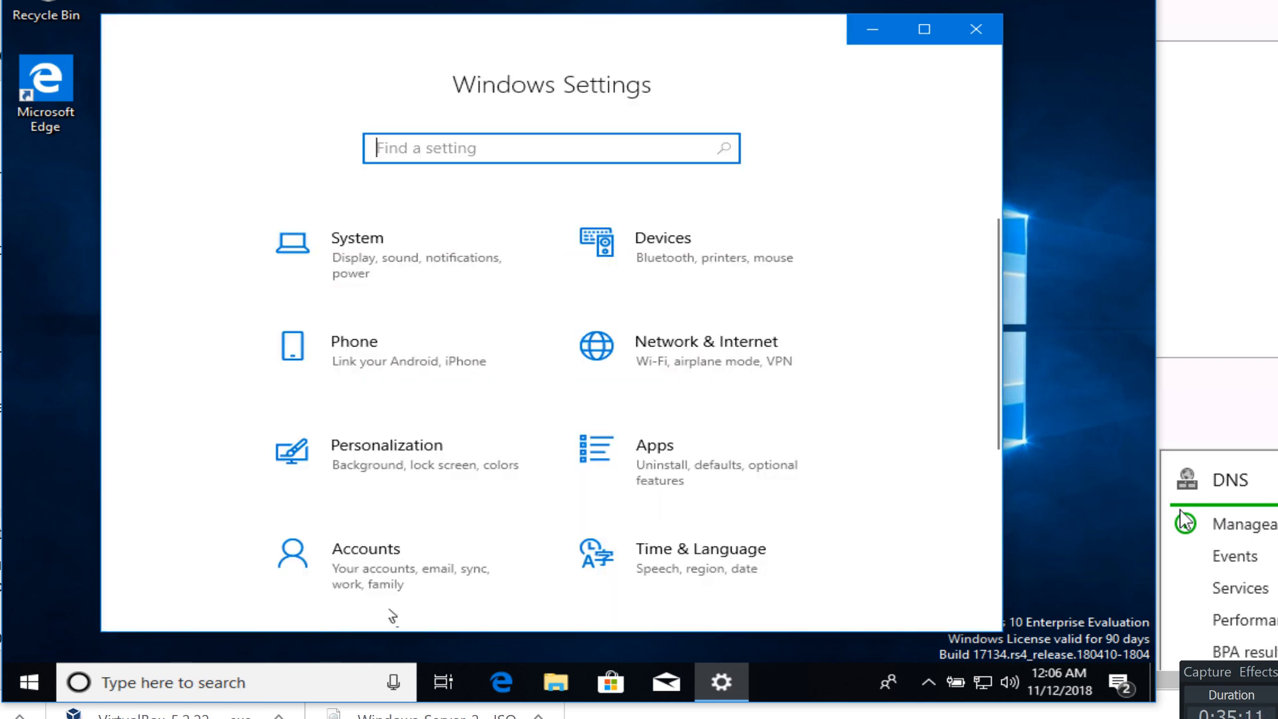
{"action": "left_click", "coordinate": [341, 579]}
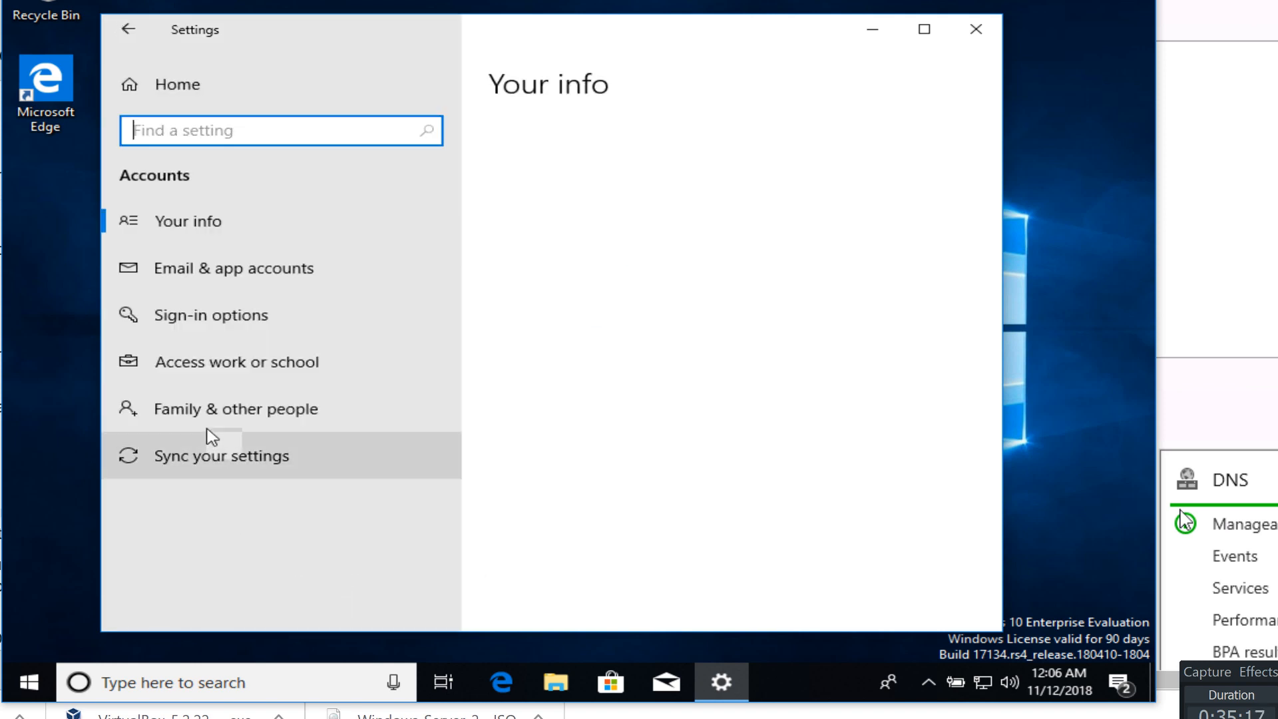
{"action": "left_click", "coordinate": [213, 381]}
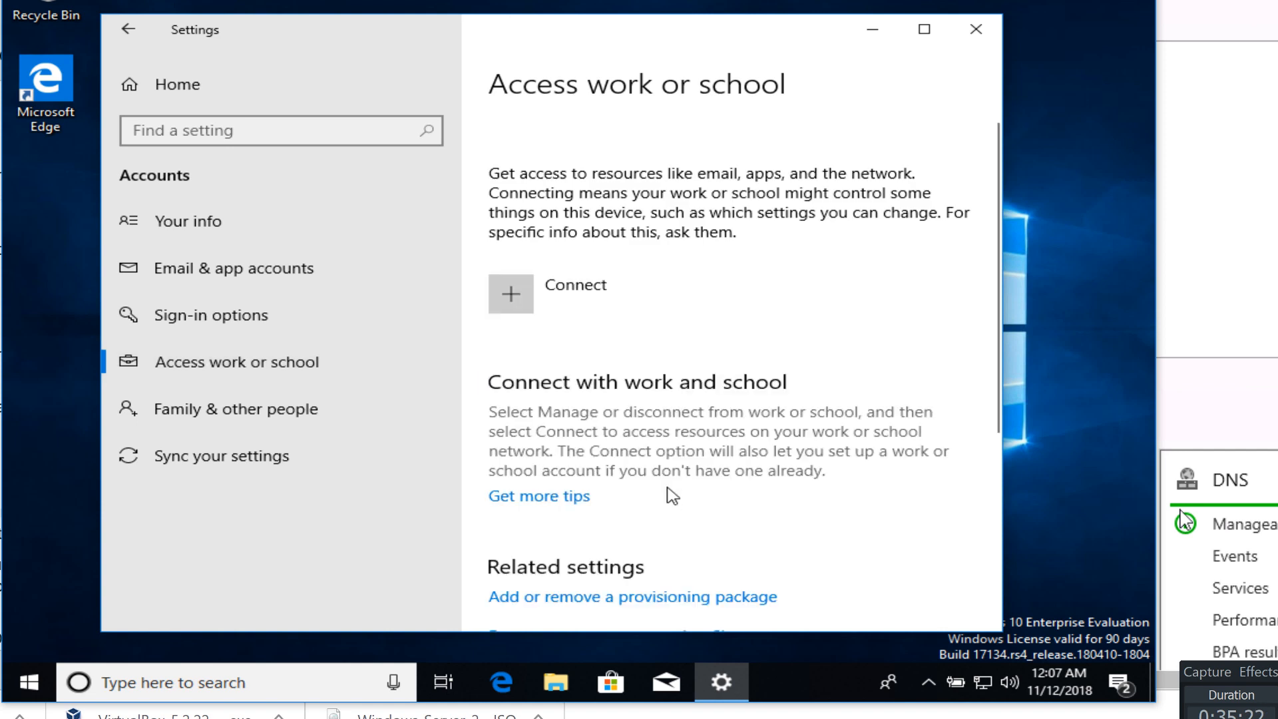
{"action": "left_click", "coordinate": [511, 295]}
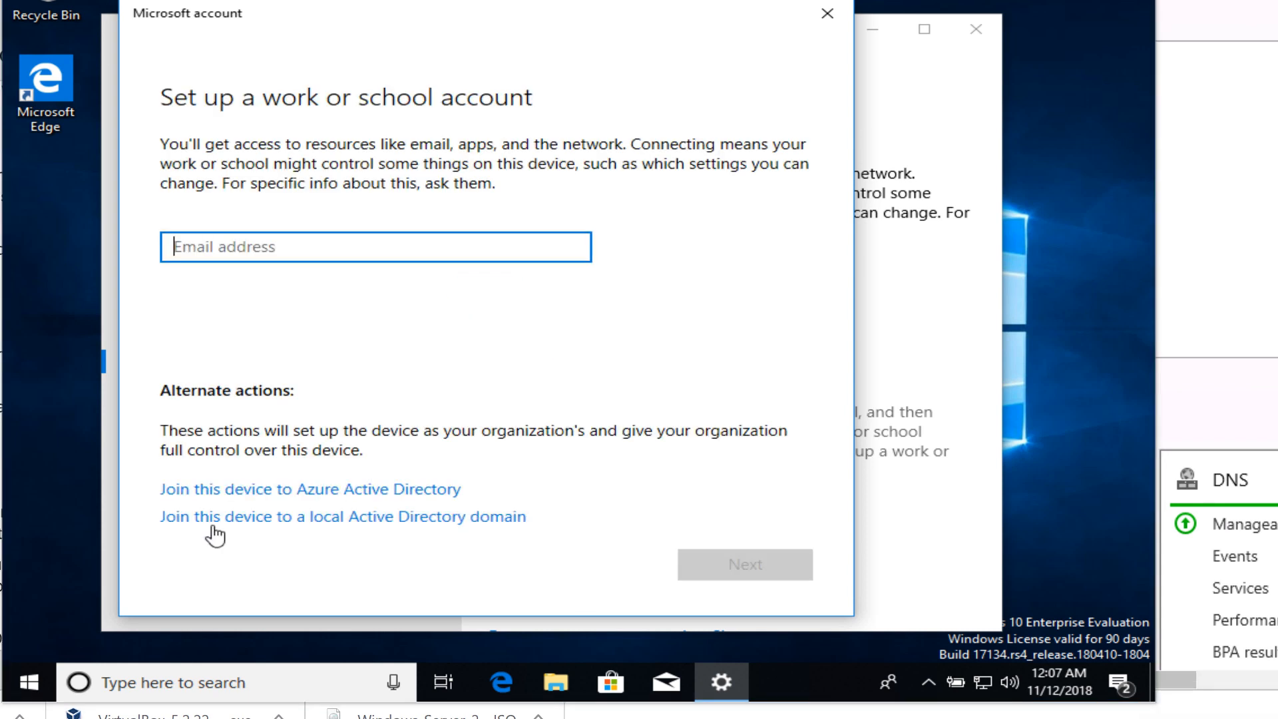
{"action": "left_click", "coordinate": [297, 523]}
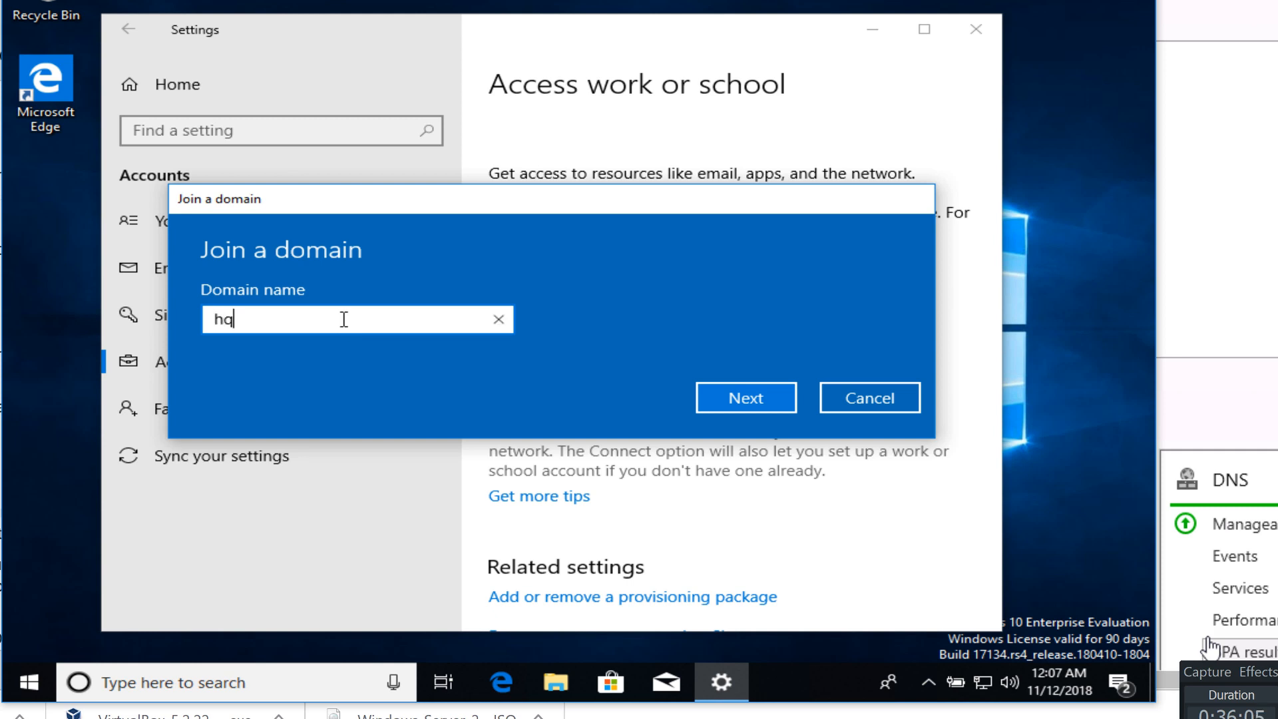
{"action": "left_click", "coordinate": [749, 402]}
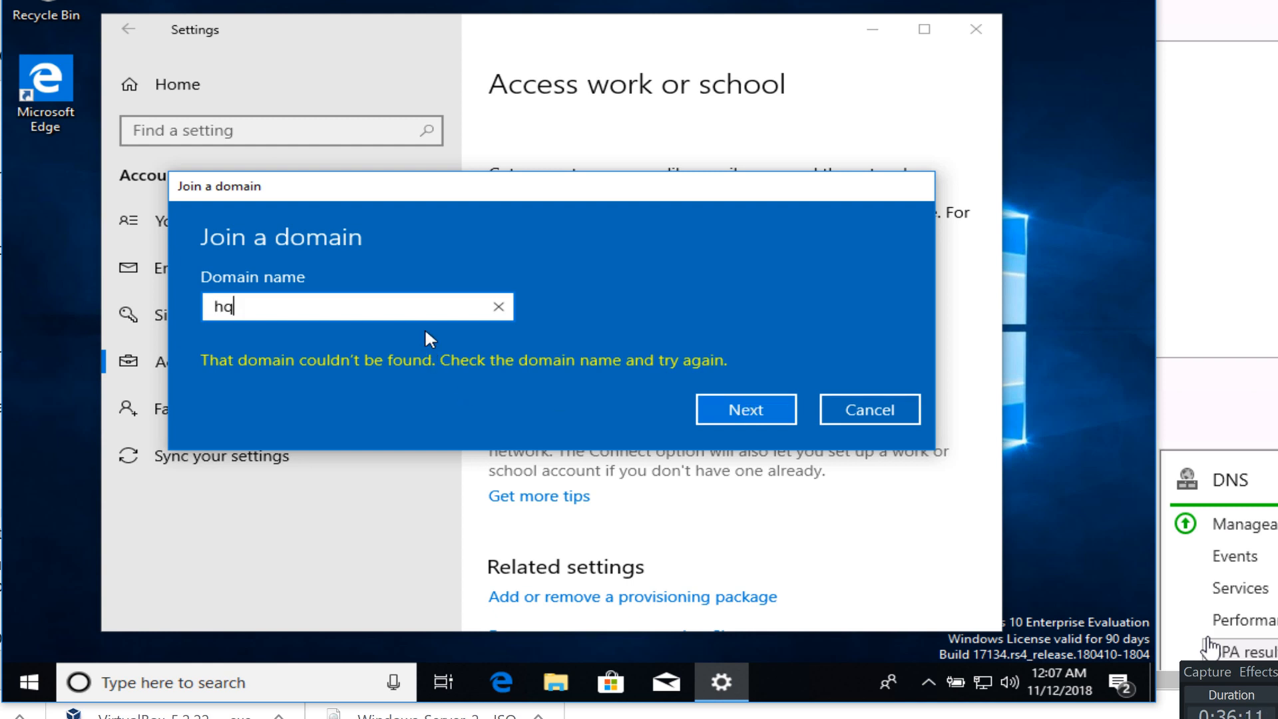
{"action": "type", "text": "asha.org"}
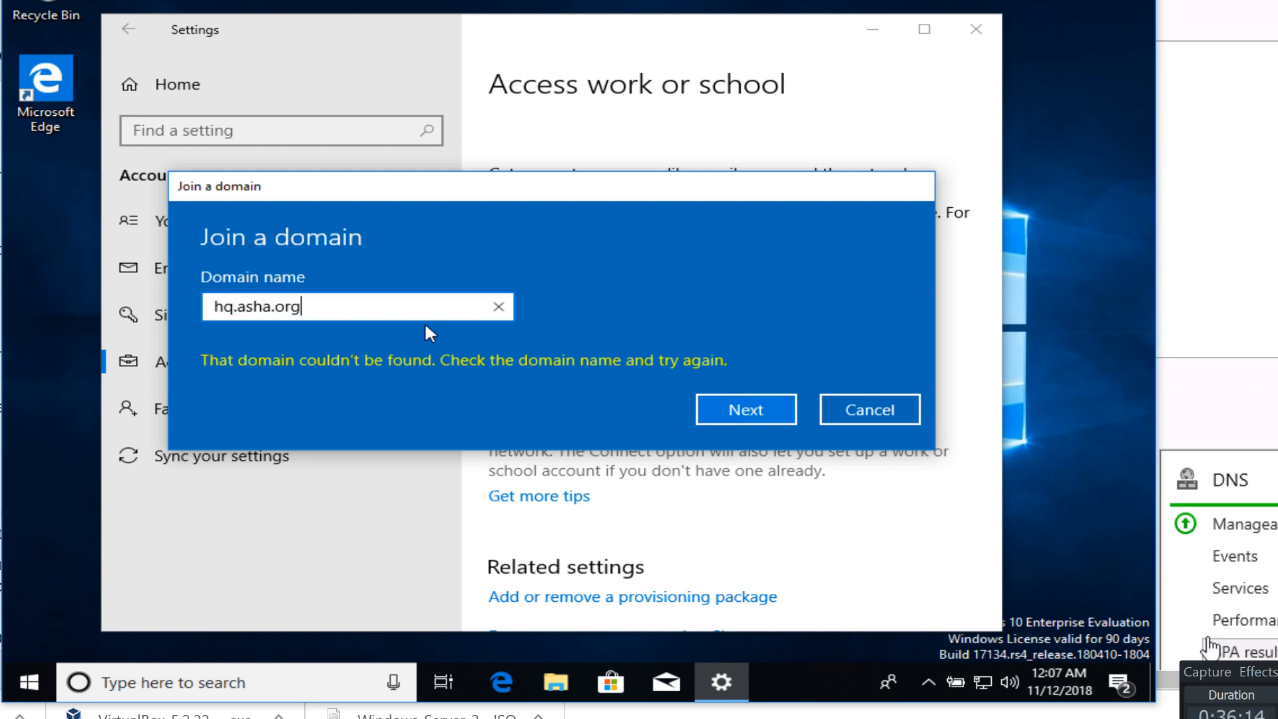
{"action": "key", "text": "BackSpace"}
{"action": "key", "text": "BackSpace"}
{"action": "key", "text": "BackSpace"}
{"action": "key", "text": "BackSpace"}
{"action": "key", "text": "BackSpace"}
{"action": "key", "text": "BackSpace"}
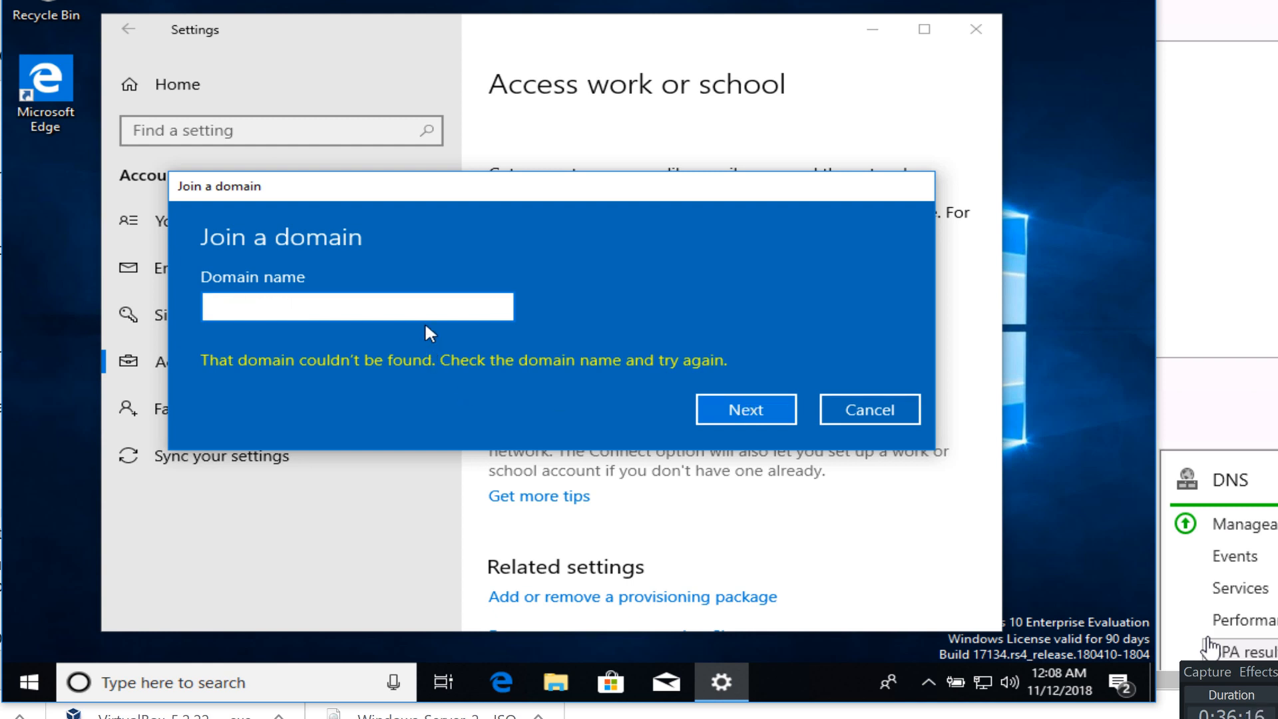
{"action": "left_click", "coordinate": [913, 419]}
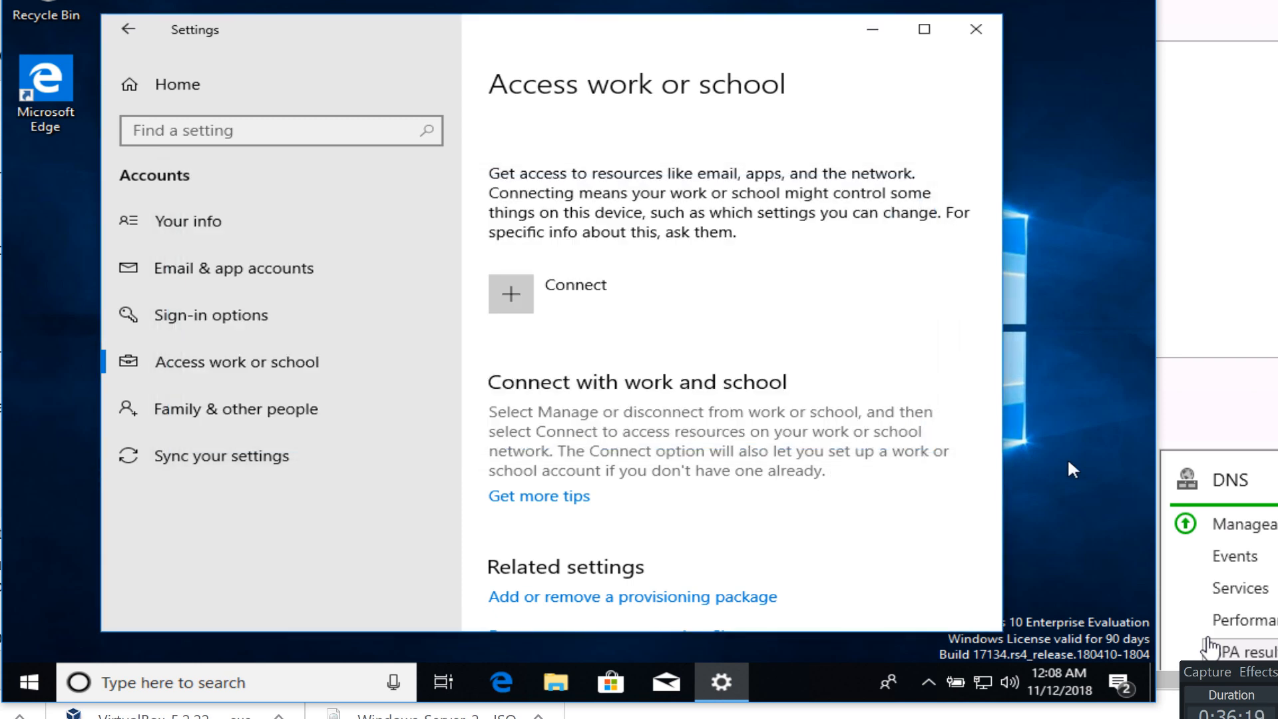
{"action": "left_click", "coordinate": [976, 30]}
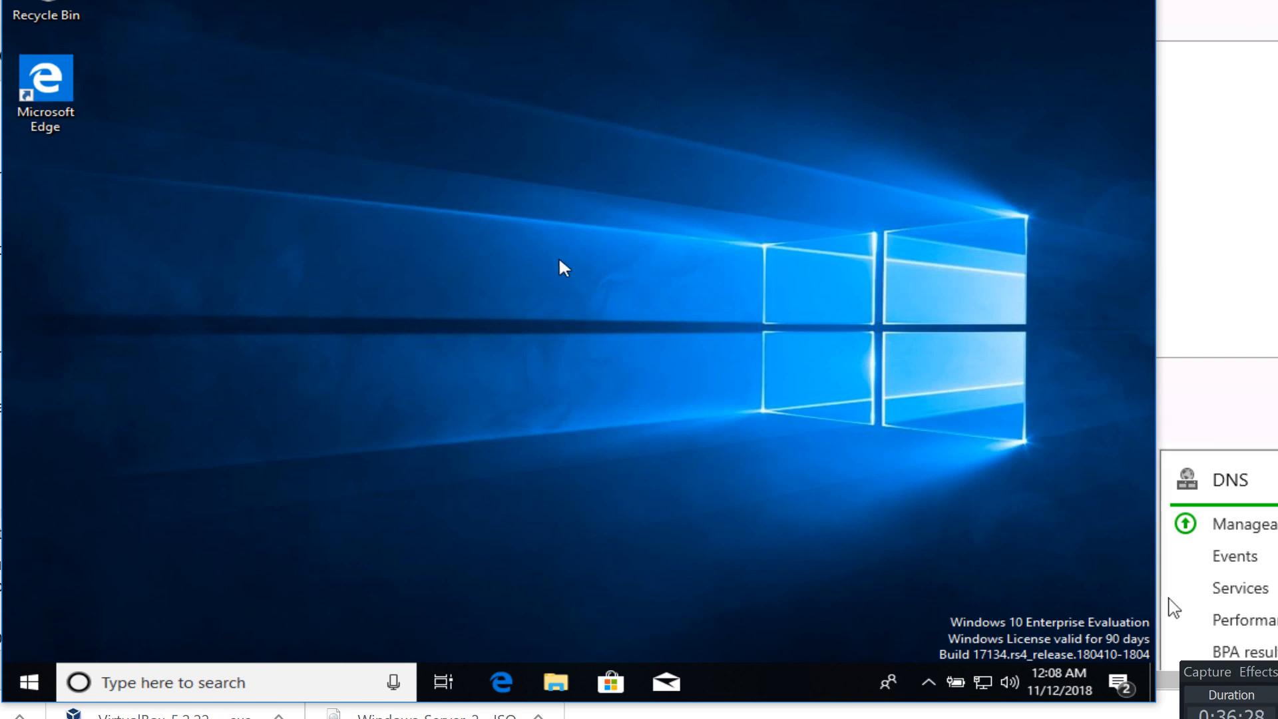
Reopen Accounts > Access work or school and choose joining a local Active Directory domain
{"action": "right_click", "coordinate": [22, 687]}
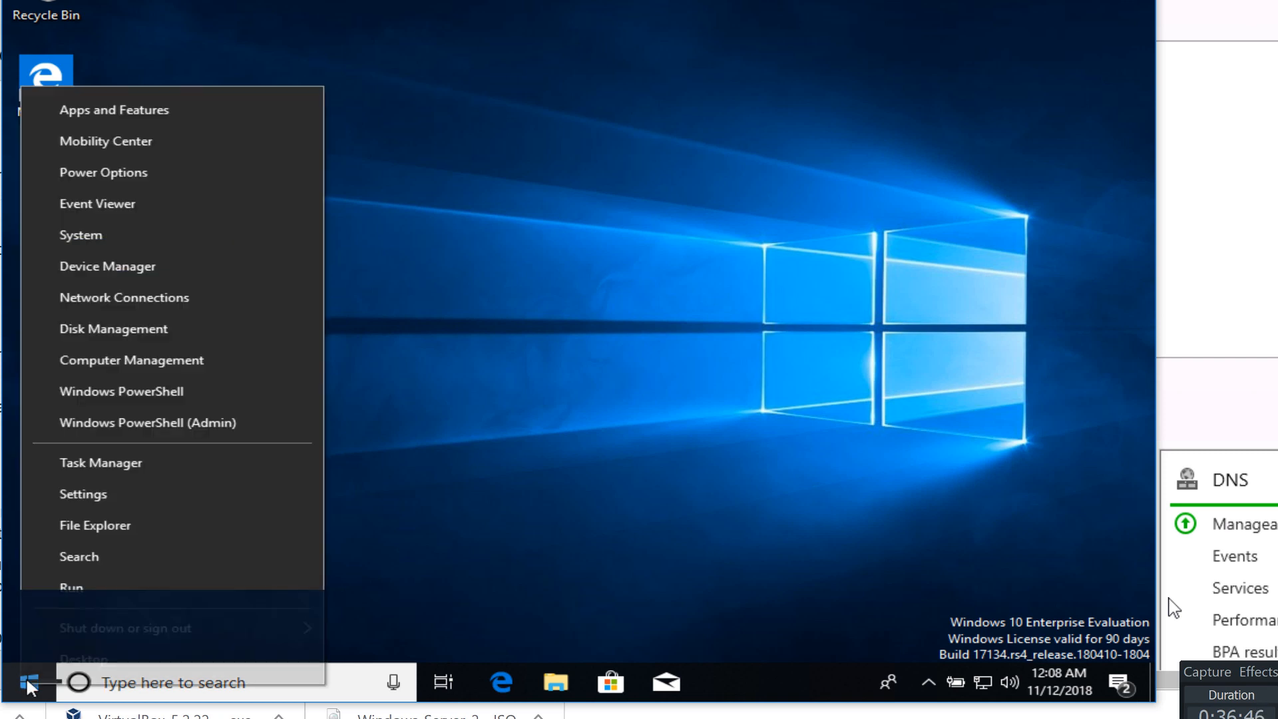
{"action": "left_click", "coordinate": [59, 494]}
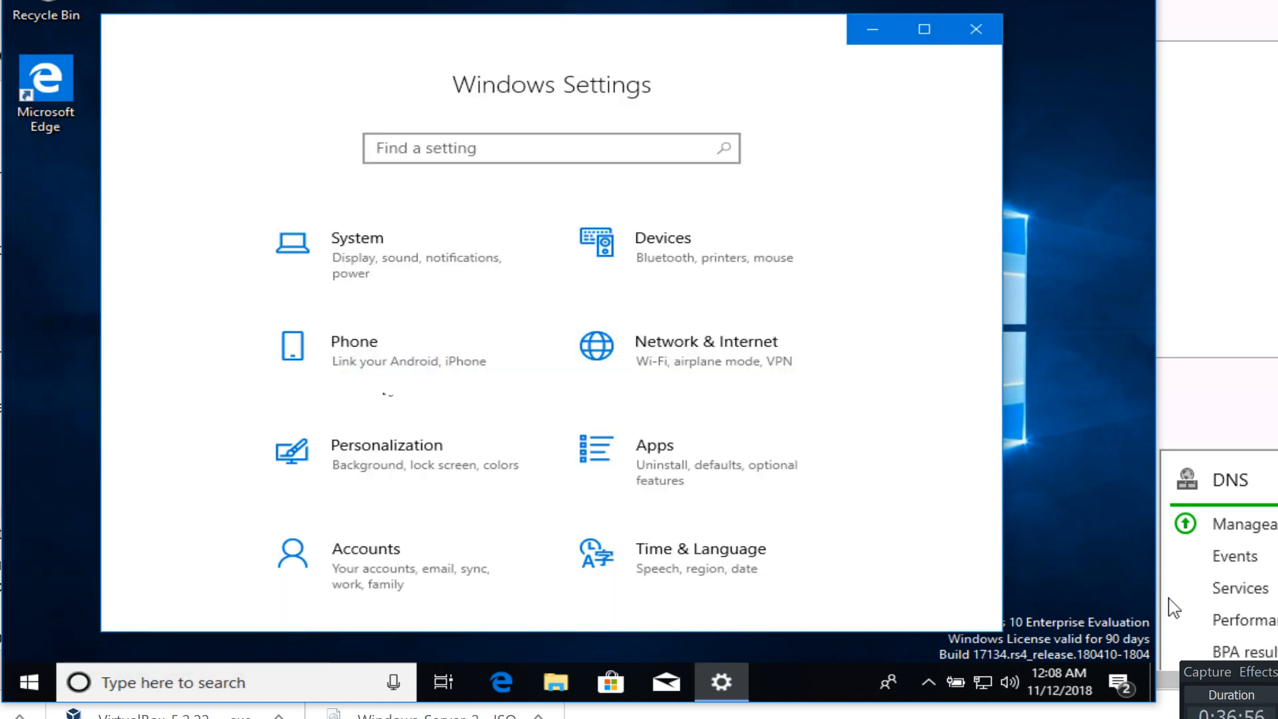
{"action": "left_click", "coordinate": [344, 552]}
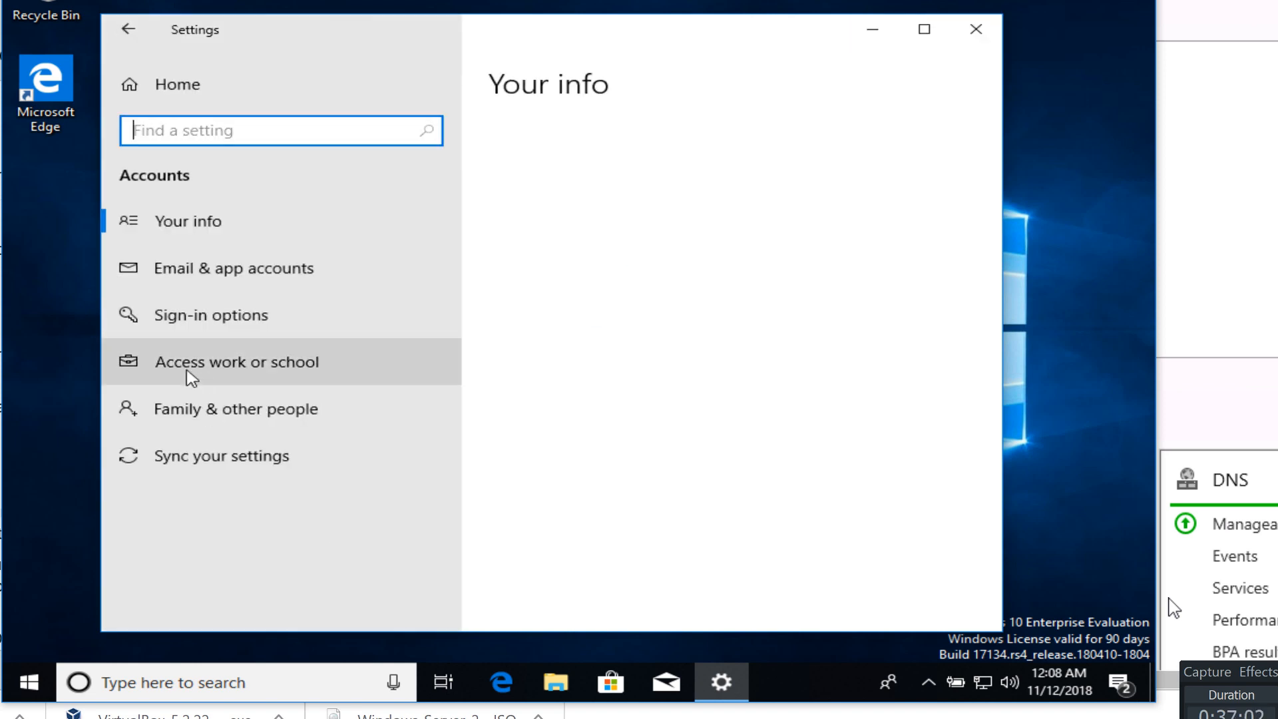
{"action": "left_click", "coordinate": [190, 365]}
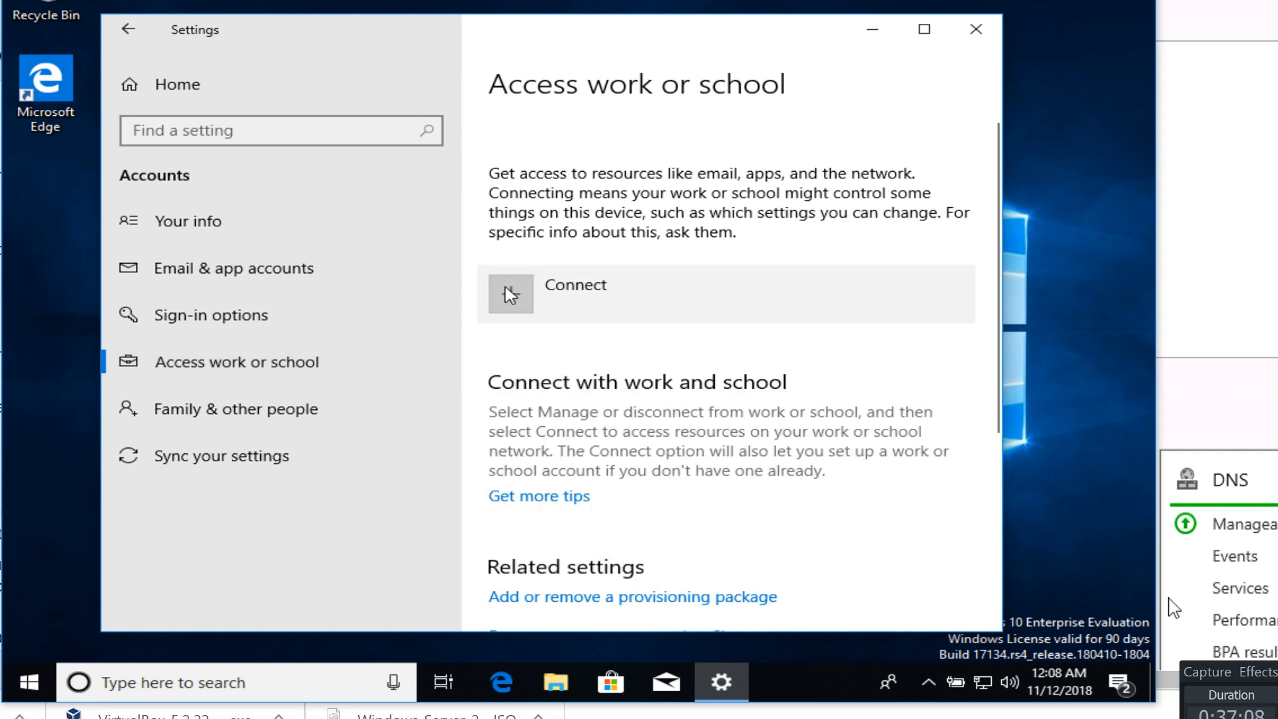
{"action": "left_click", "coordinate": [511, 294]}
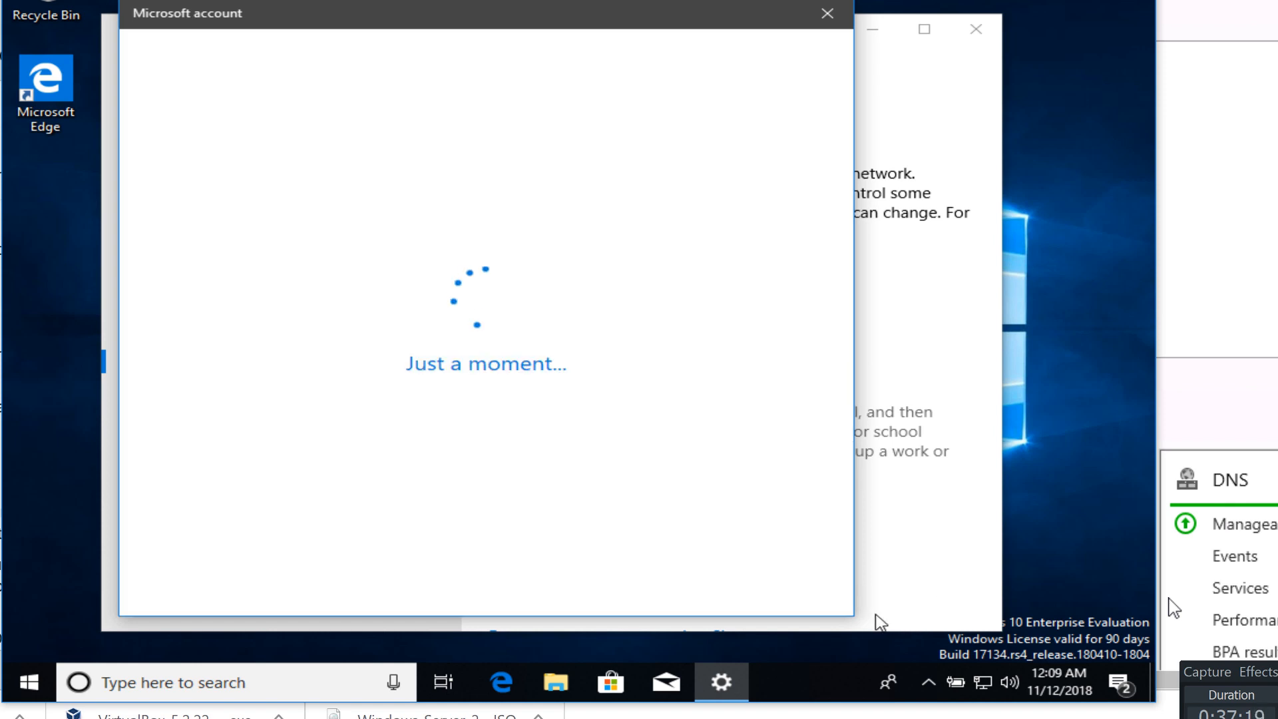
{"action": "left_click", "coordinate": [821, 661]}
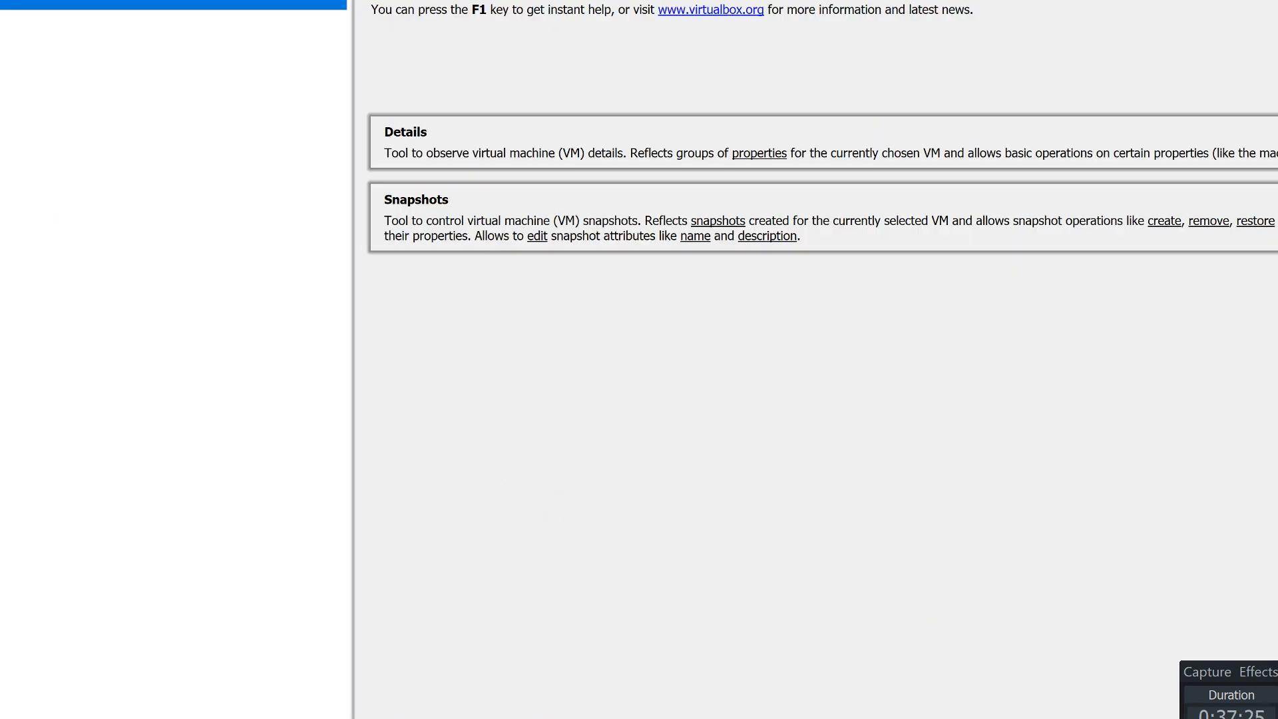
{"action": "left_click", "coordinate": [173, 1]}
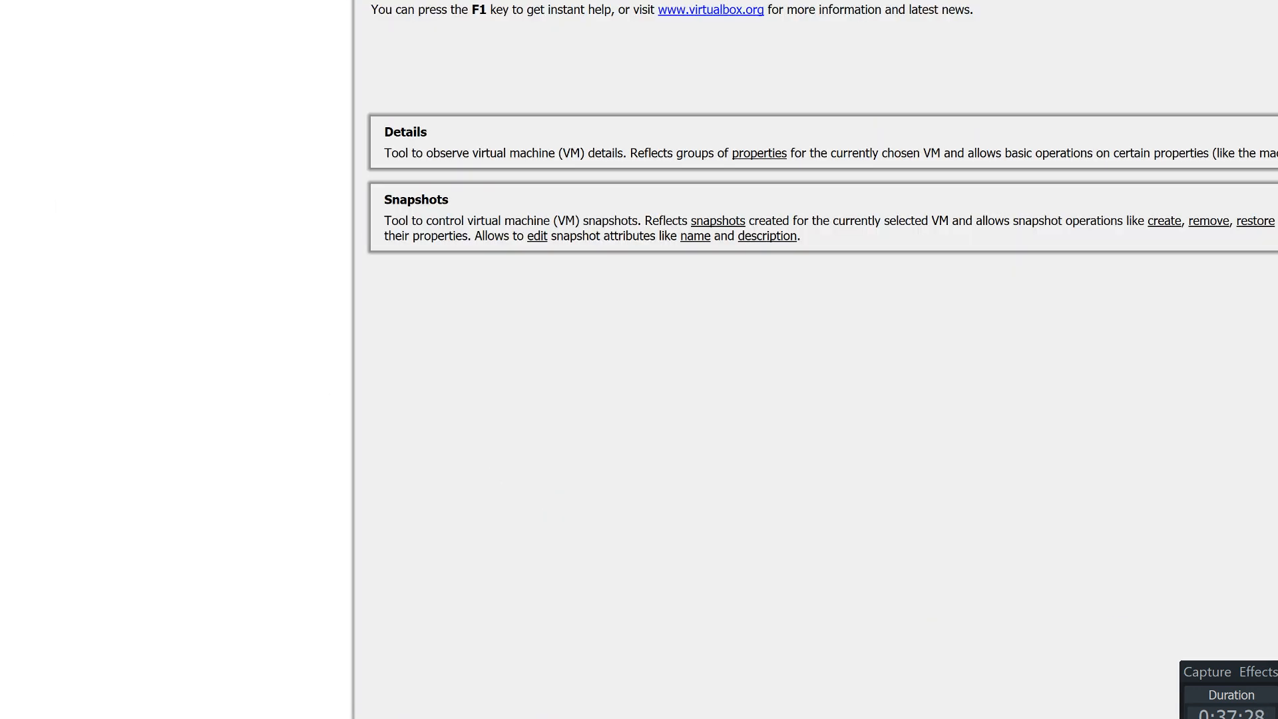
{"action": "key", "text": "alt+Tab"}
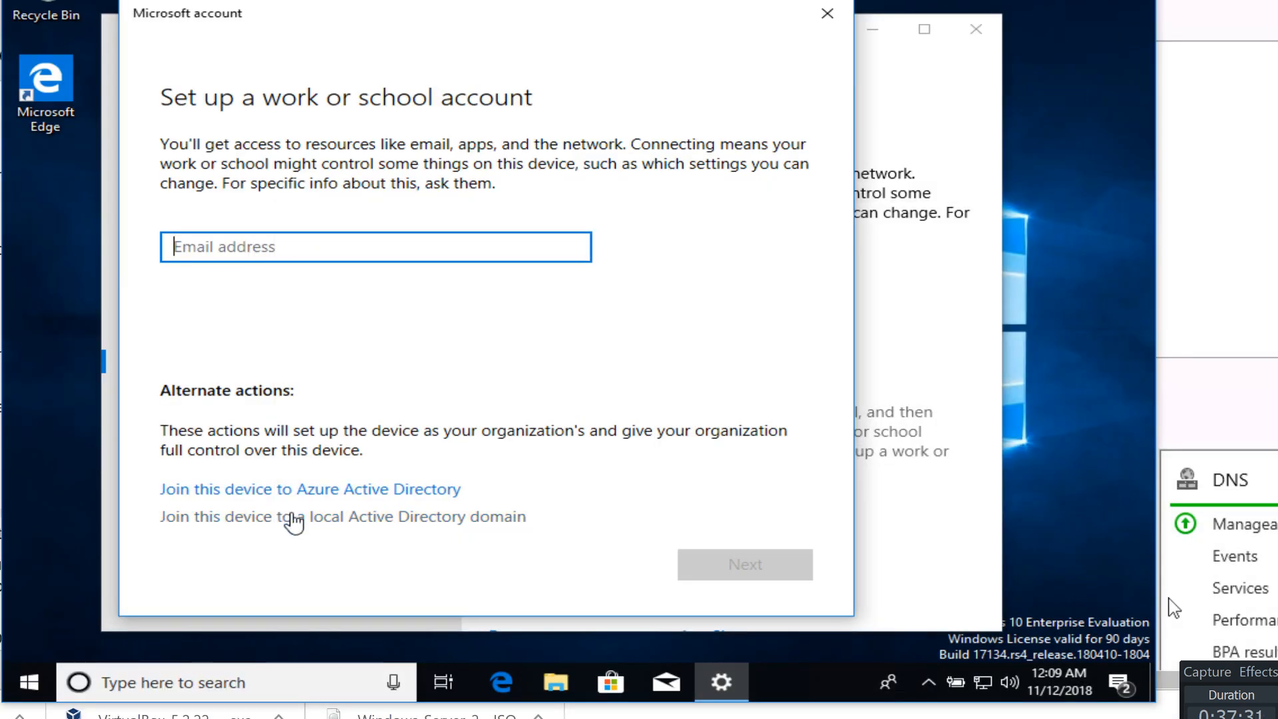
{"action": "left_click", "coordinate": [491, 522]}
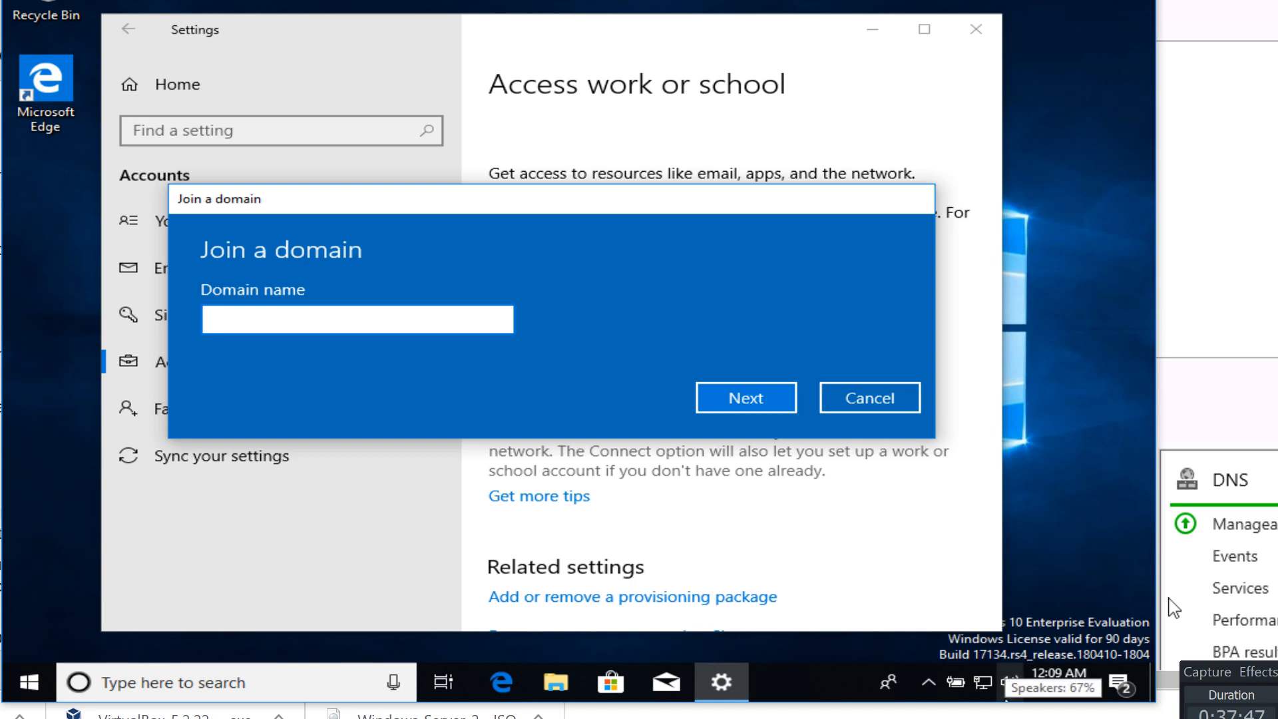
Enter hq.jobskillshare.org as the domain, then retry with the shortened name hq
{"action": "mouse_move", "coordinate": [893, 718]}
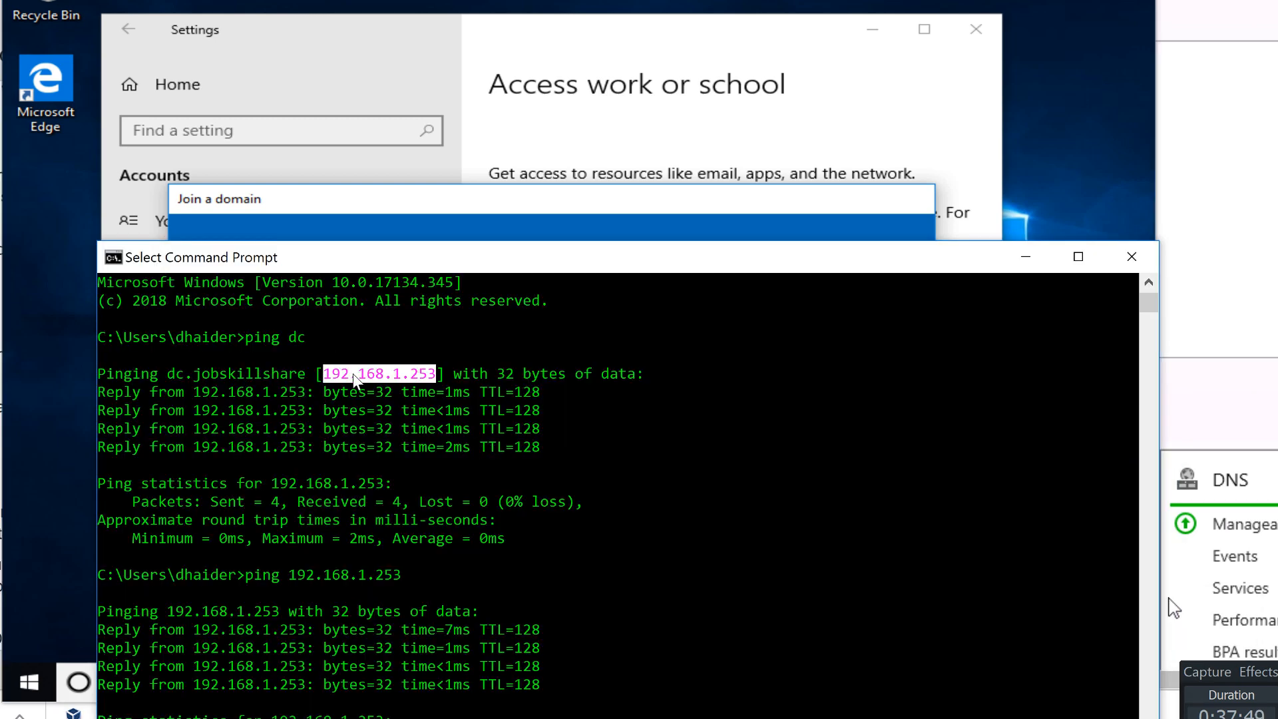
{"action": "left_click", "coordinate": [1030, 264]}
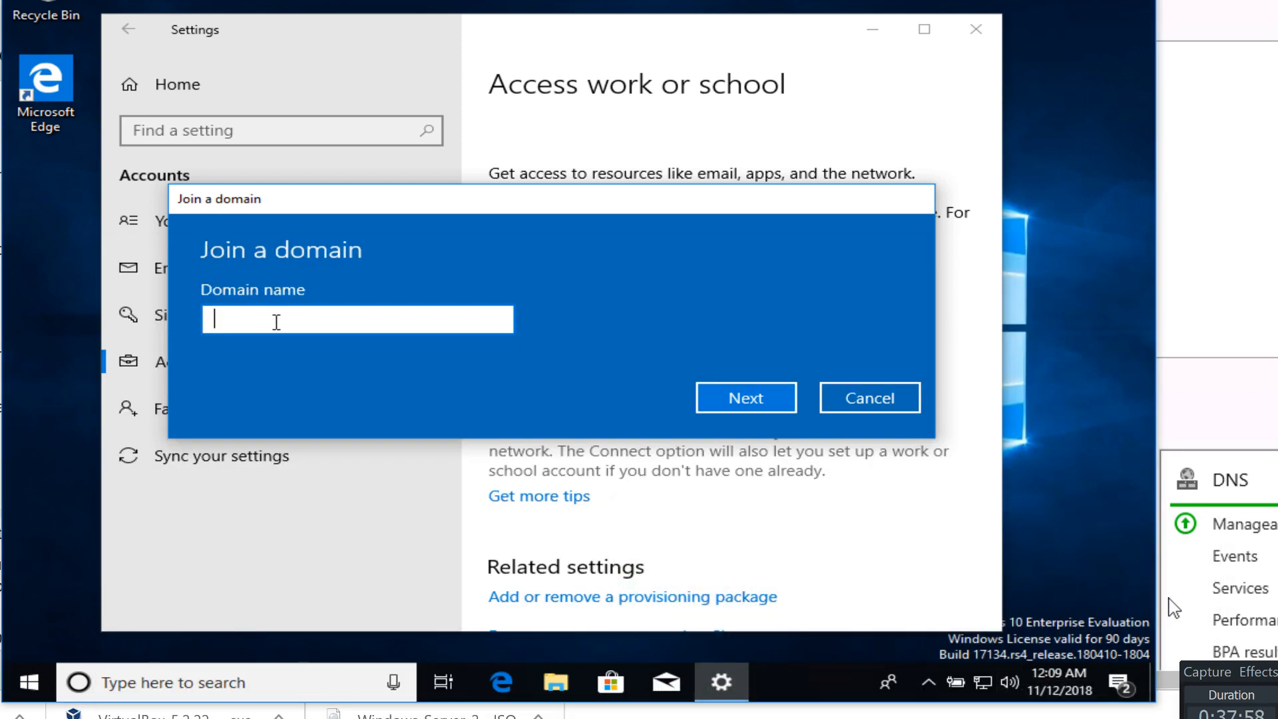
{"action": "type", "text": "hq.jobskillshare.org"}
{"action": "key", "text": "Return"}
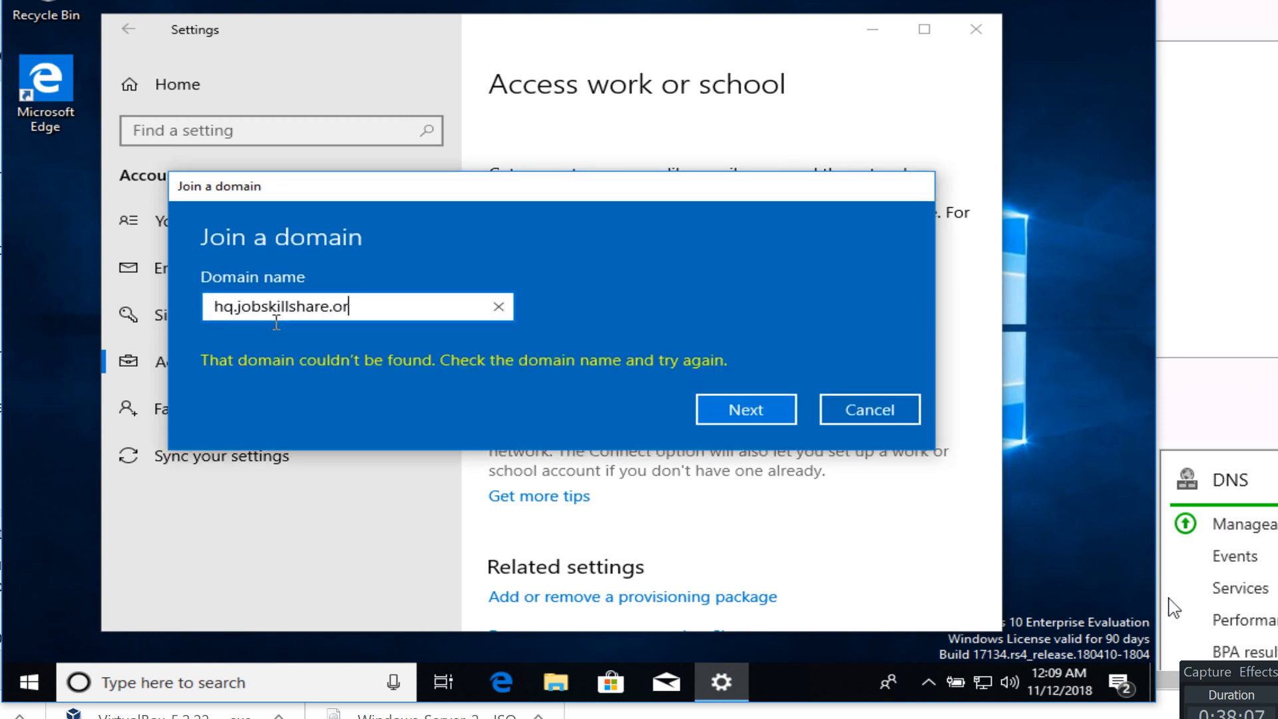
{"action": "key", "text": "BackSpace"}
{"action": "key", "text": "BackSpace"}
{"action": "key", "text": "BackSpace"}
{"action": "key", "text": "BackSpace"}
{"action": "key", "text": "BackSpace"}
{"action": "key", "text": "BackSpace"}
{"action": "key", "text": "BackSpace"}
{"action": "key", "text": "BackSpace"}
{"action": "key", "text": "BackSpace"}
{"action": "key", "text": "BackSpace"}
{"action": "key", "text": "BackSpace"}
{"action": "key", "text": "BackSpace"}
{"action": "key", "text": "BackSpace"}
{"action": "key", "text": "BackSpace"}
{"action": "key", "text": "BackSpace"}
{"action": "key", "text": "Return"}
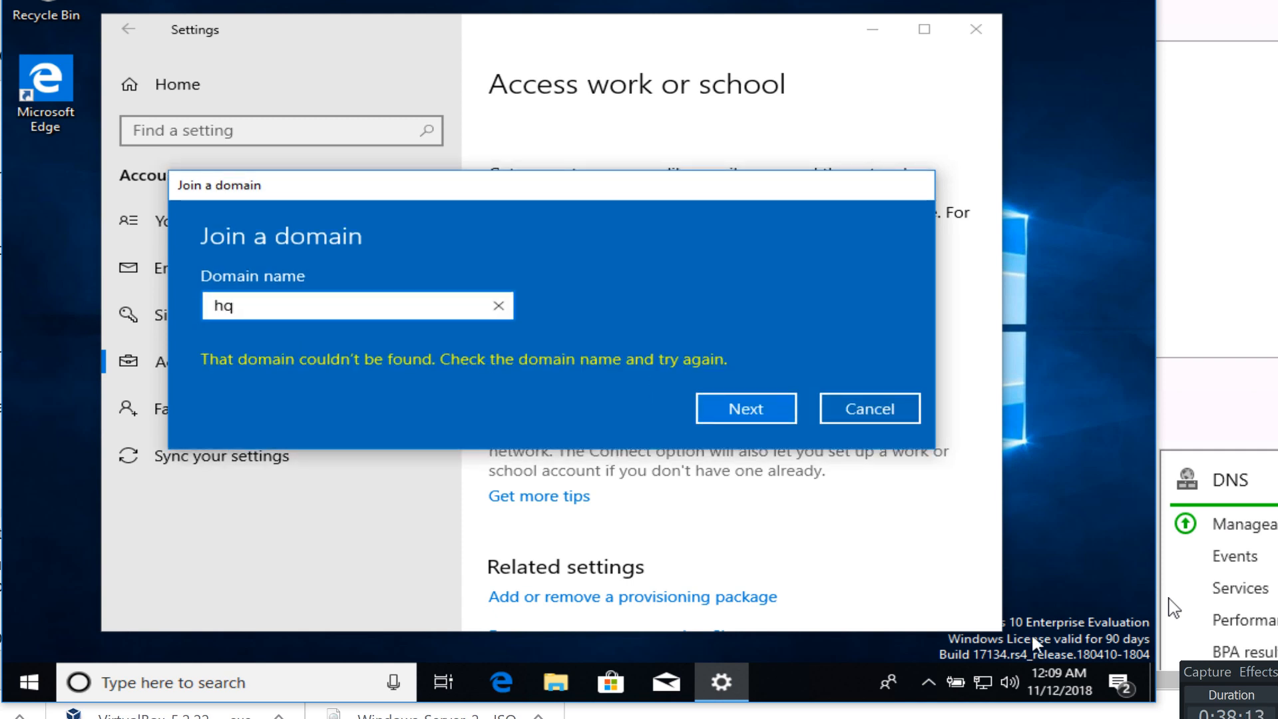
Open the Ethernet adapter's properties and disable IPv6
{"action": "right_click", "coordinate": [981, 682]}
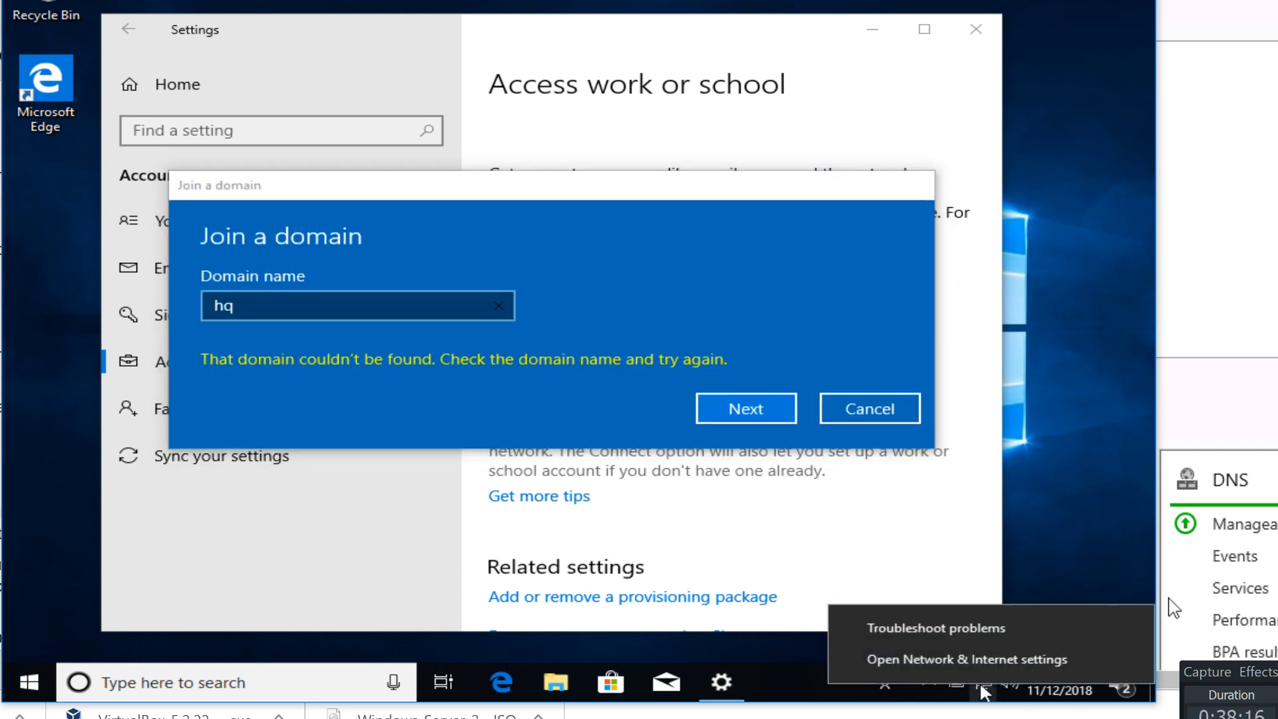
{"action": "left_click", "coordinate": [953, 657]}
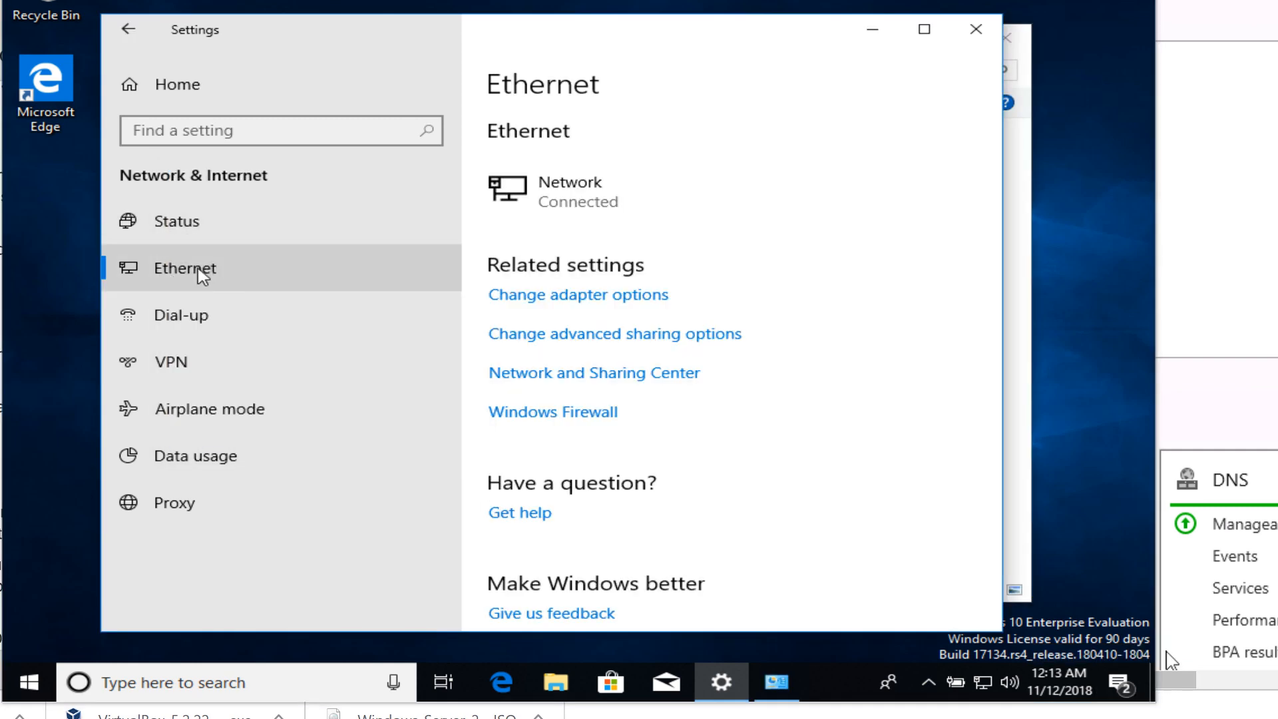
{"action": "left_click", "coordinate": [597, 298]}
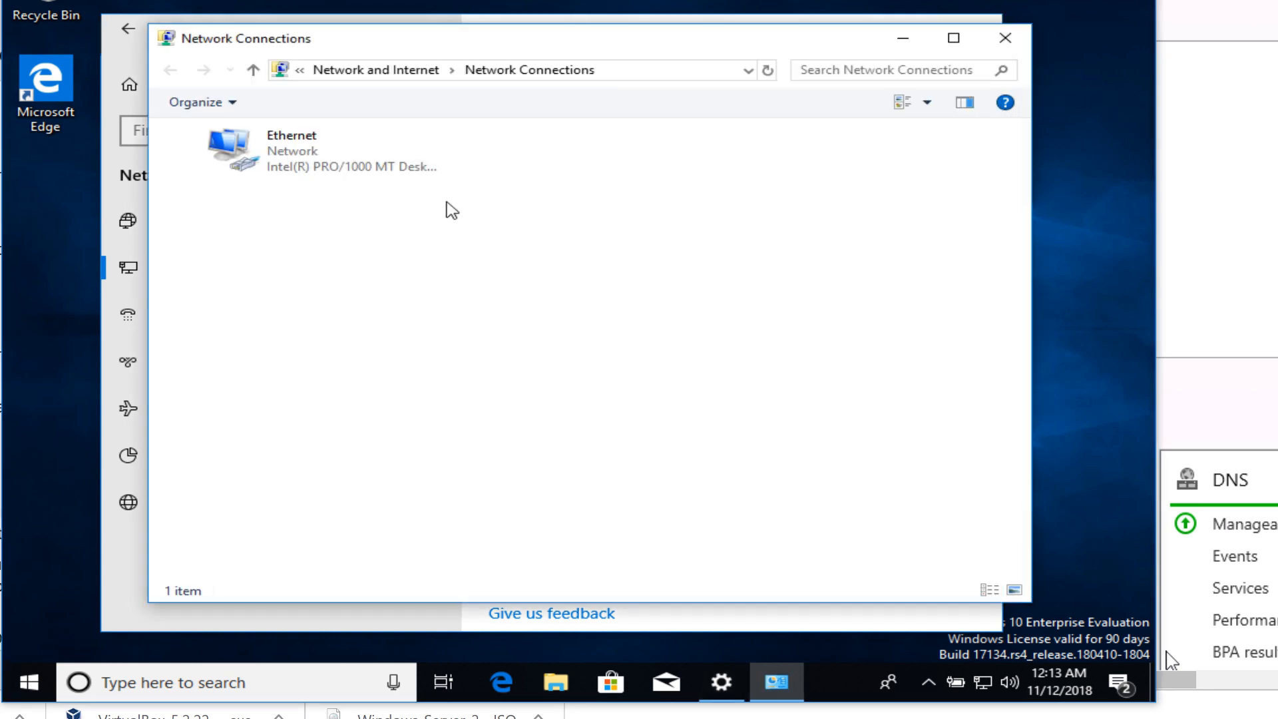
{"action": "left_click", "coordinate": [349, 171]}
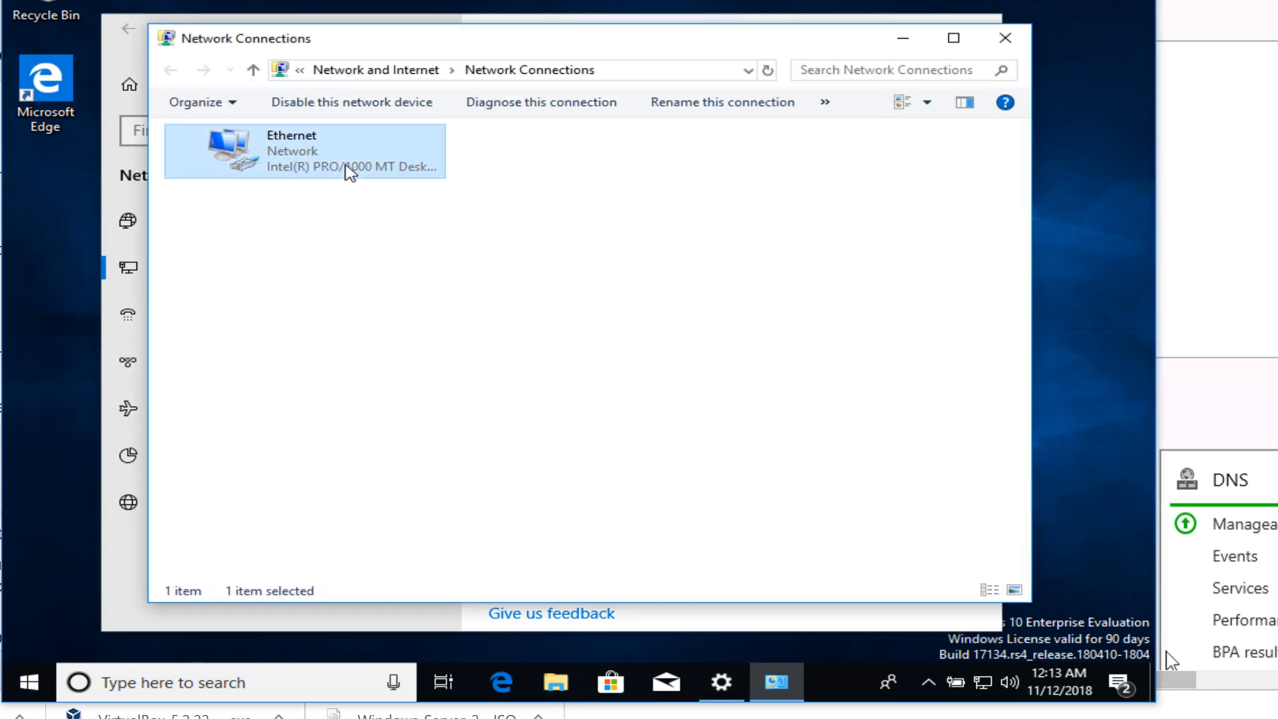
{"action": "right_click", "coordinate": [347, 171]}
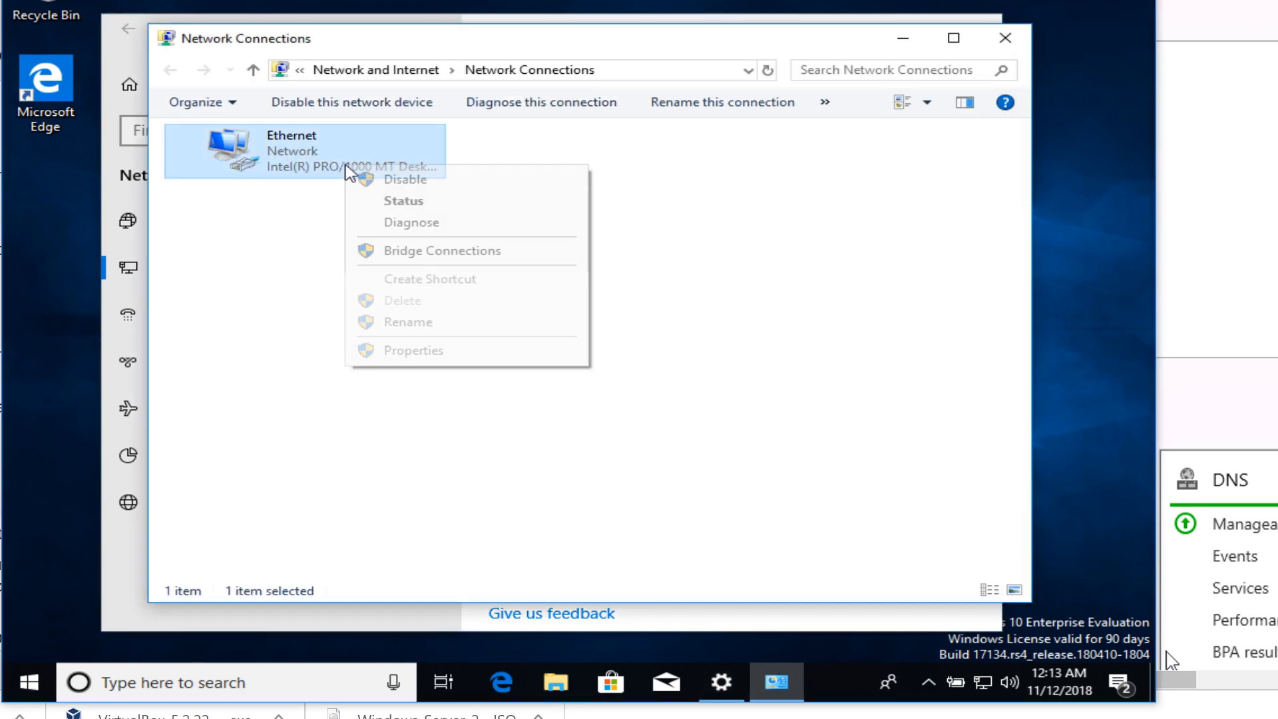
{"action": "left_click", "coordinate": [403, 353]}
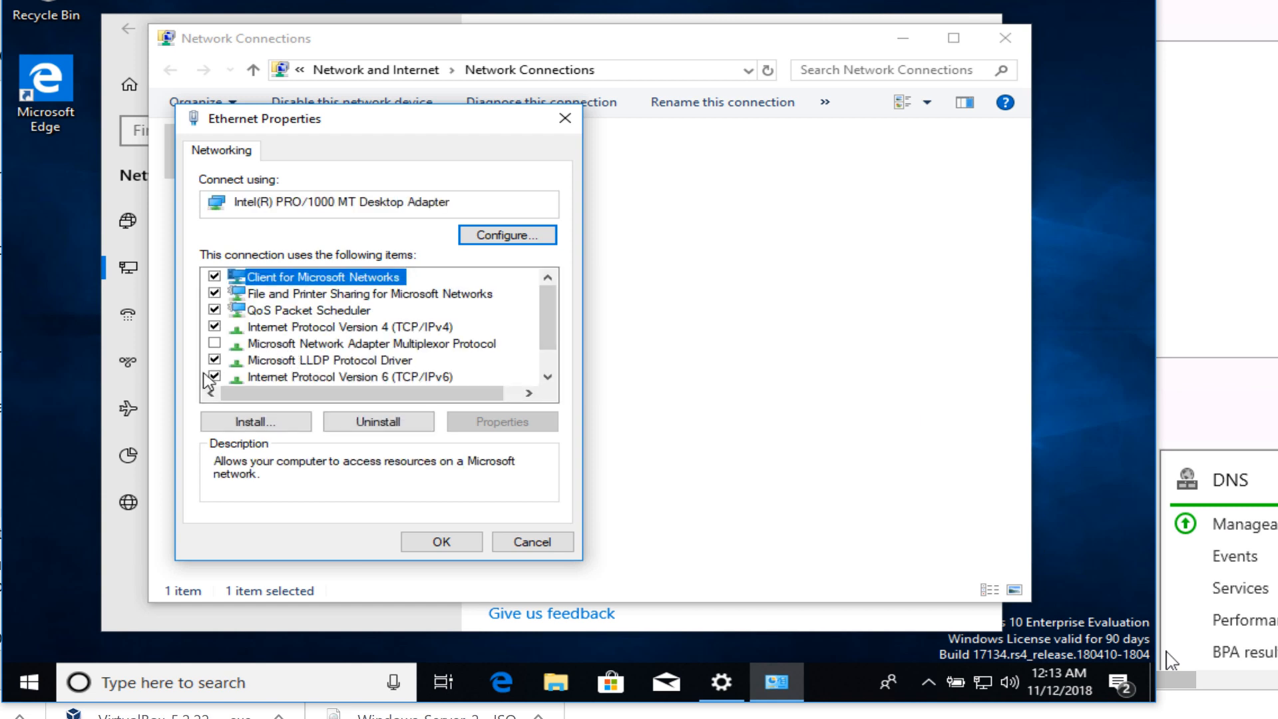
{"action": "left_click", "coordinate": [215, 376]}
Set IPv4 preferred DNS to 192.168.1.253 with an 8.8.8 alternate, then close the network windows
{"action": "left_click", "coordinate": [267, 326]}
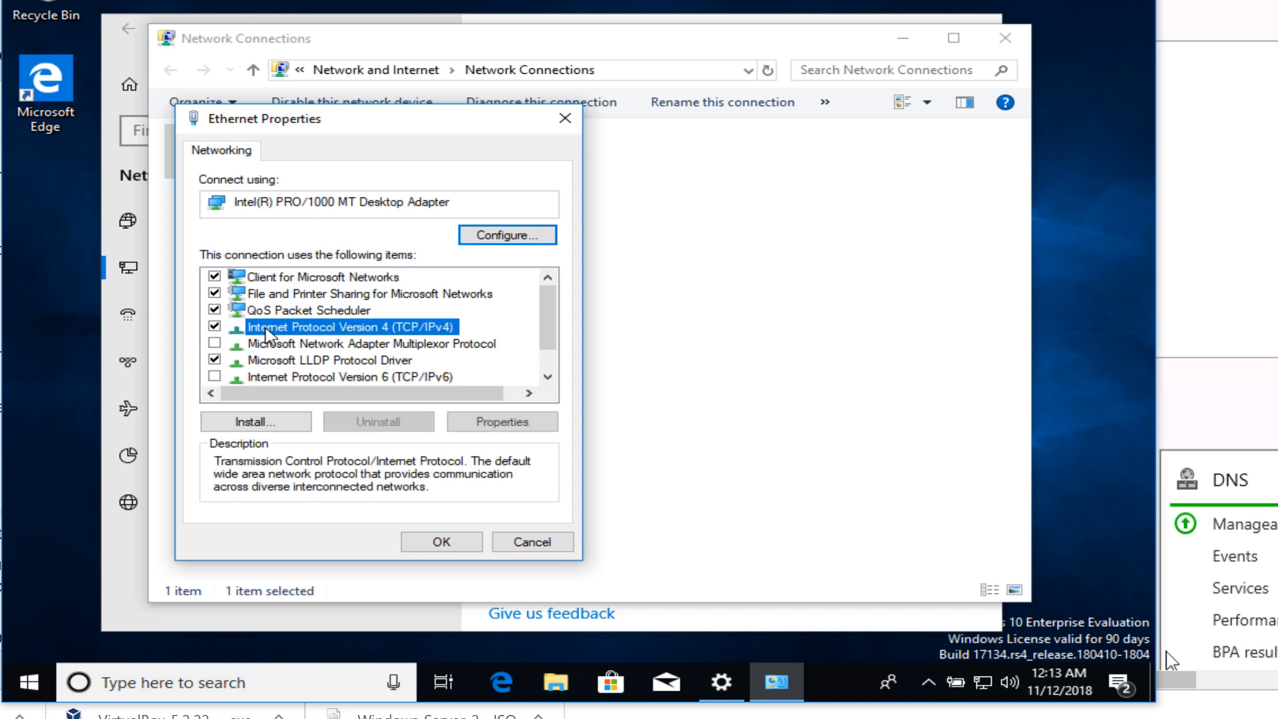
{"action": "left_click", "coordinate": [476, 422]}
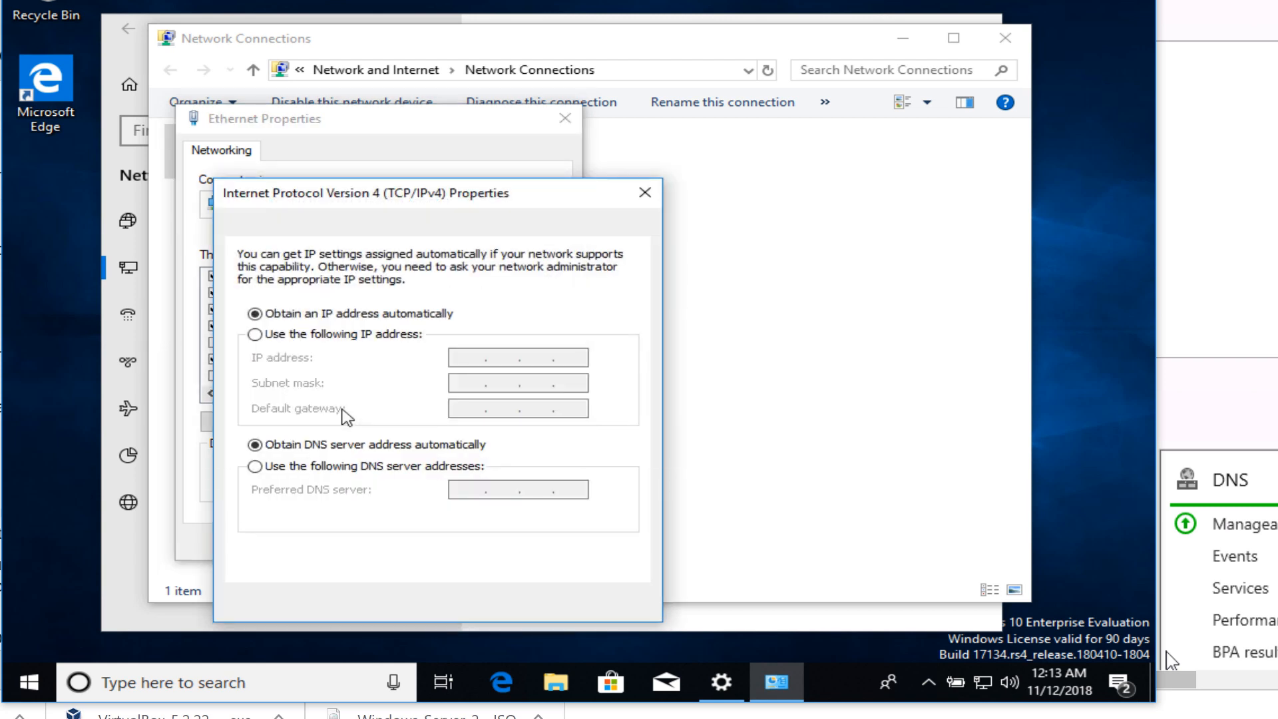
{"action": "left_click", "coordinate": [255, 466]}
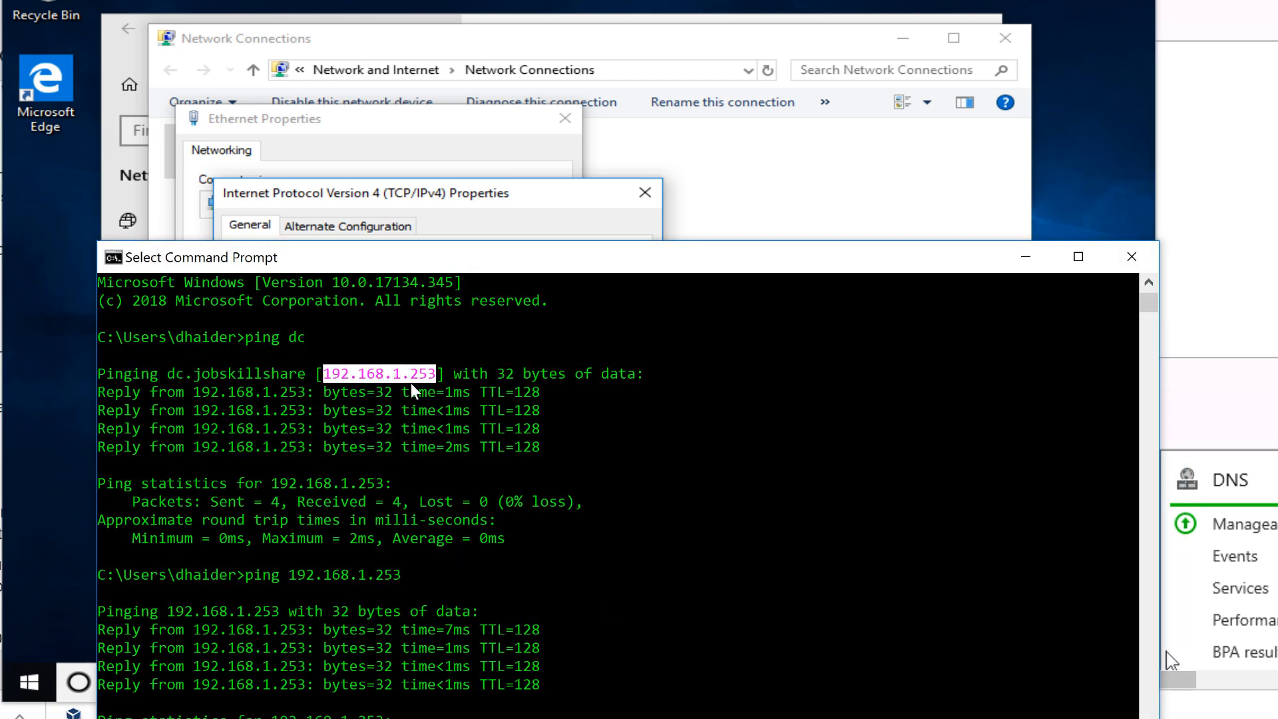
{"action": "left_click", "coordinate": [1021, 258]}
{"action": "left_click", "coordinate": [474, 489]}
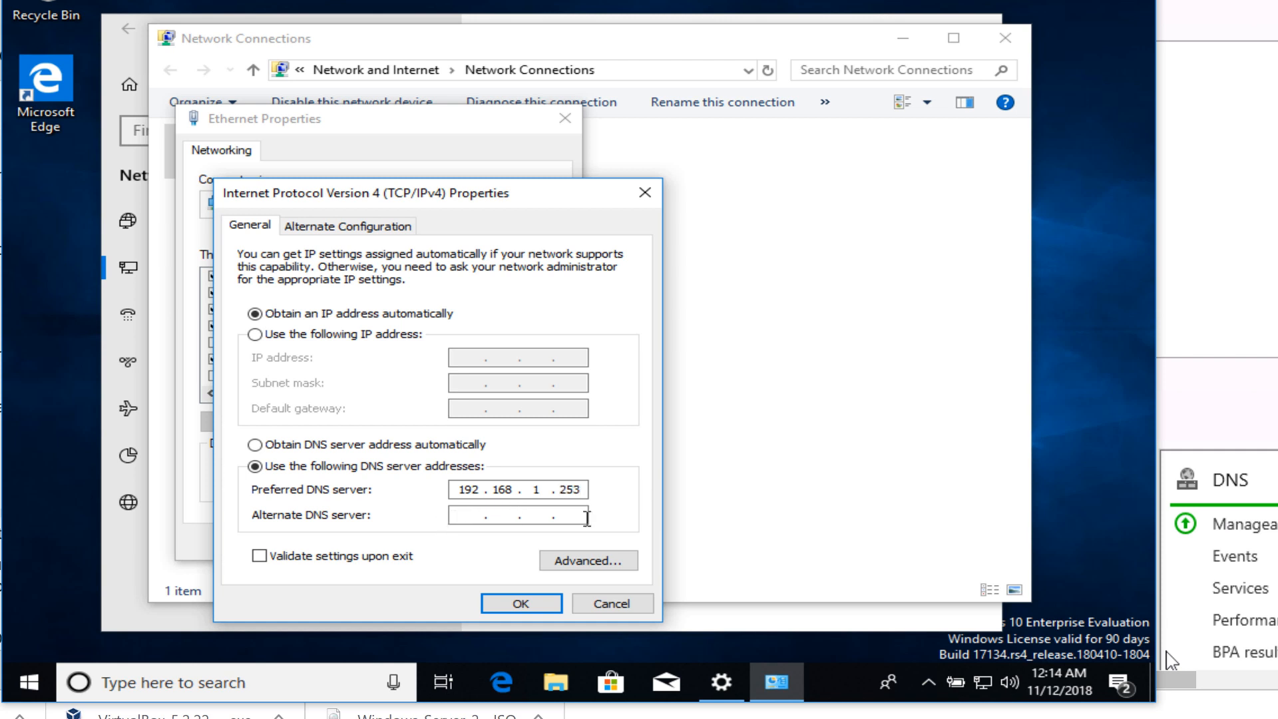
{"action": "type", "text": "8"}
{"action": "type", "text": "8.8.8"}
{"action": "left_click", "coordinate": [521, 604]}
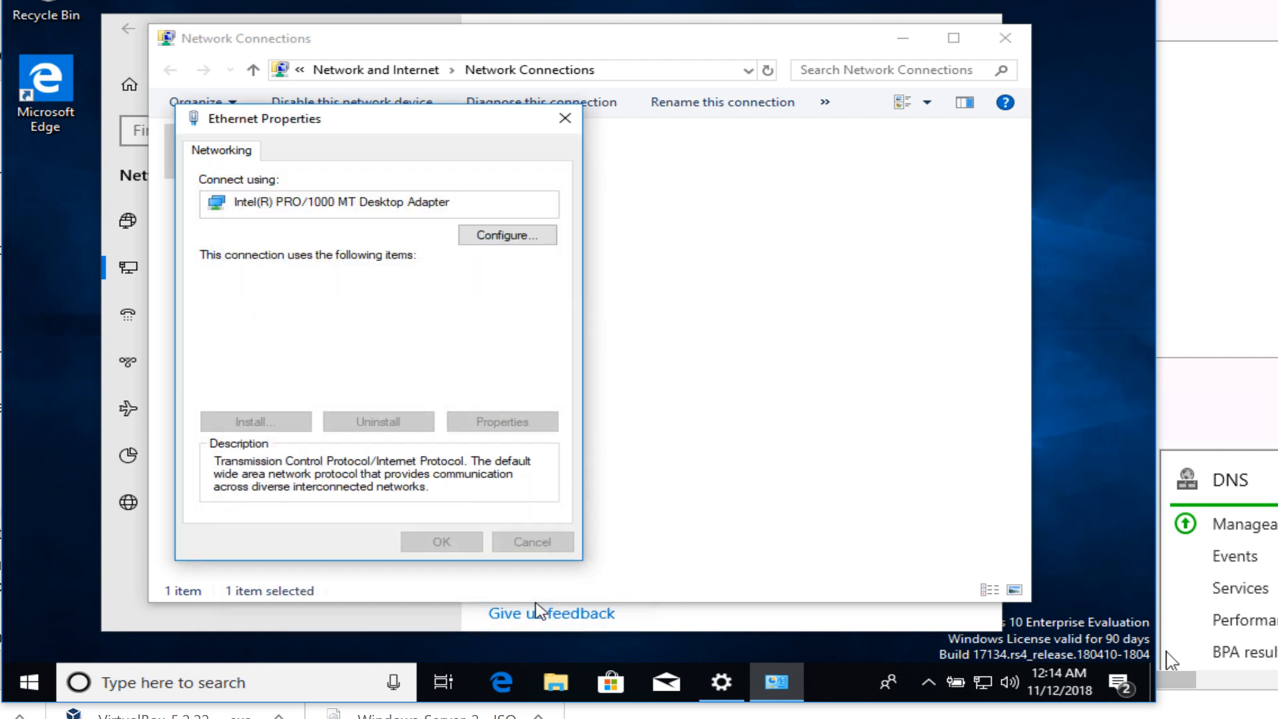
{"action": "left_click", "coordinate": [471, 542]}
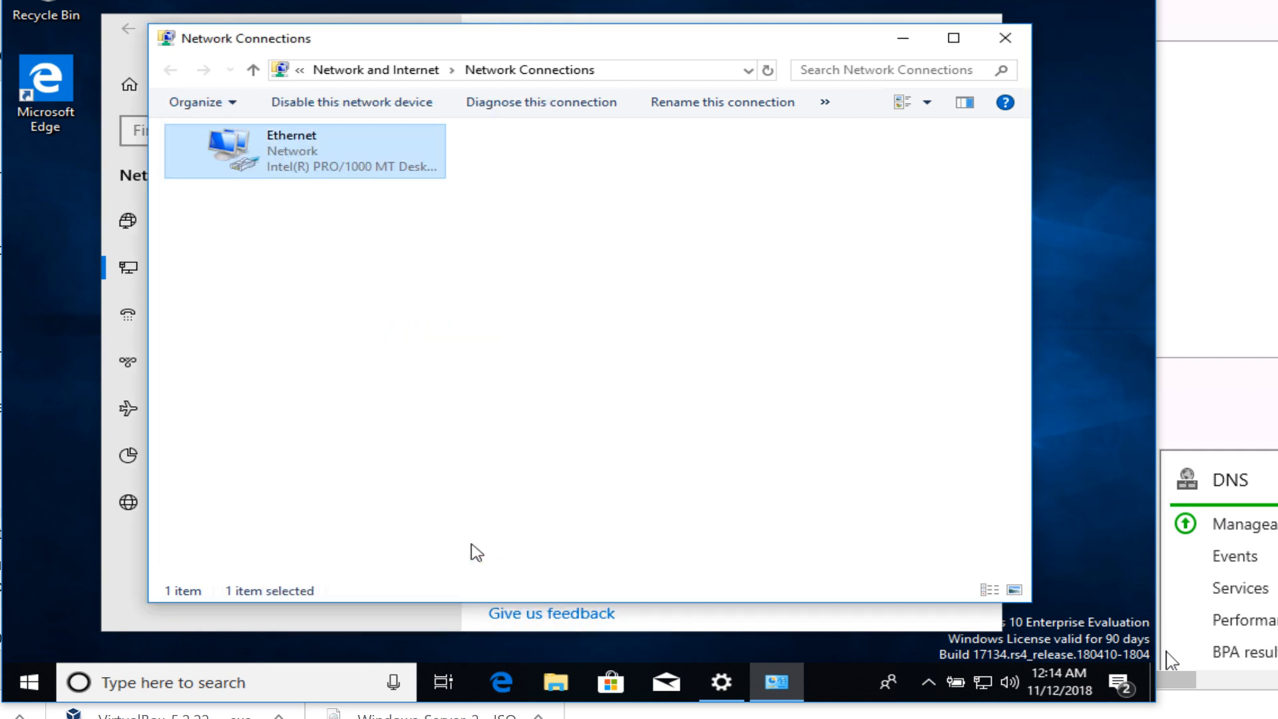
{"action": "left_click", "coordinate": [1005, 38]}
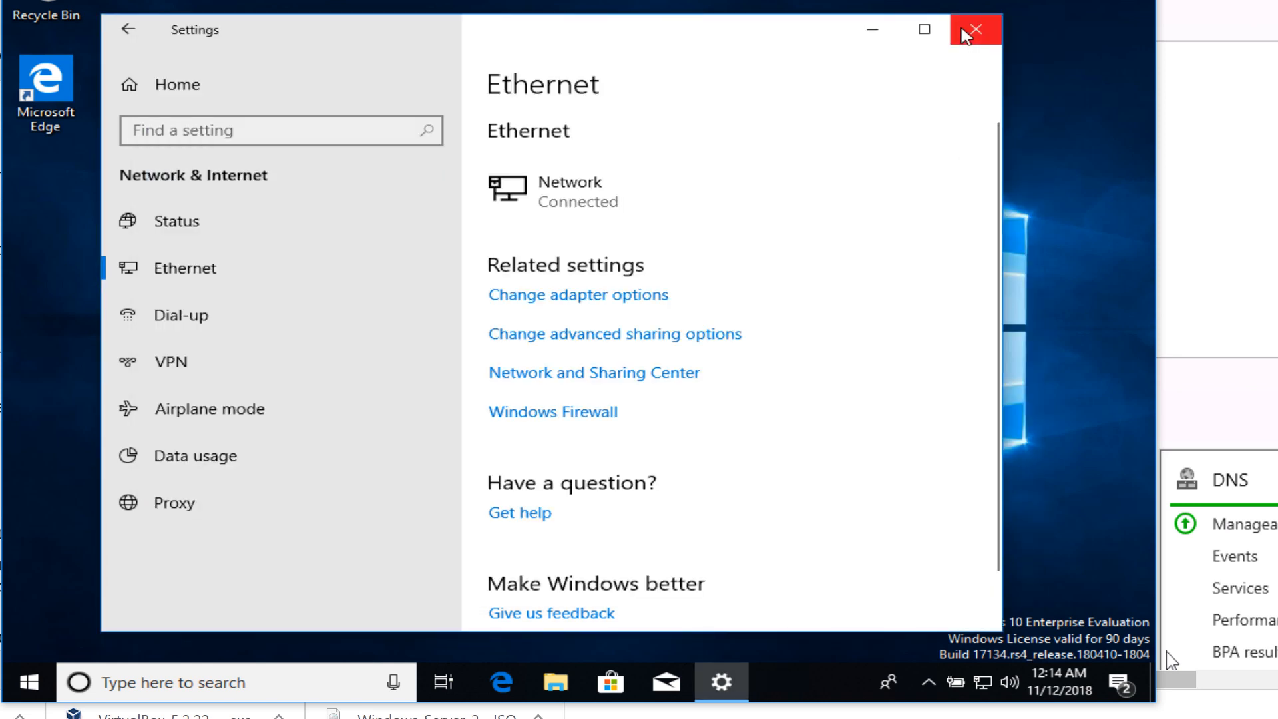
{"action": "left_click", "coordinate": [978, 30]}
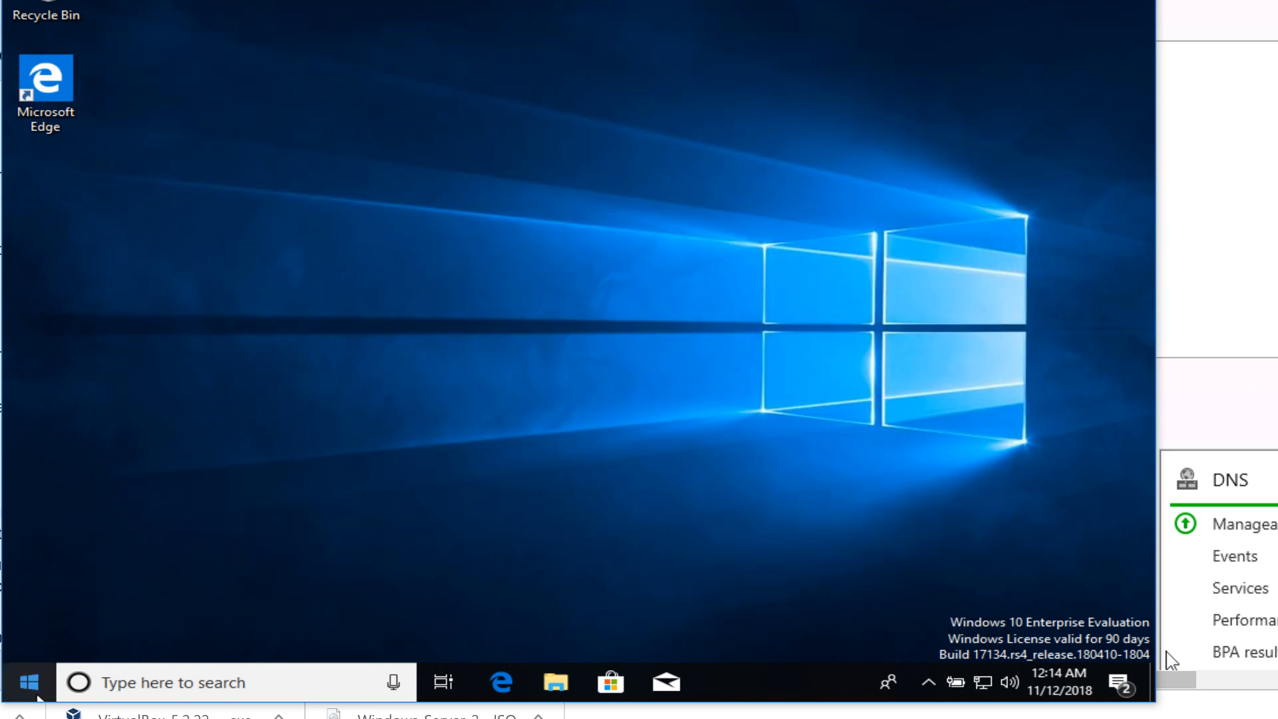
Go to Accounts > Access work or school and choose joining a local Active Directory domain
{"action": "right_click", "coordinate": [38, 698]}
{"action": "left_click", "coordinate": [103, 518]}
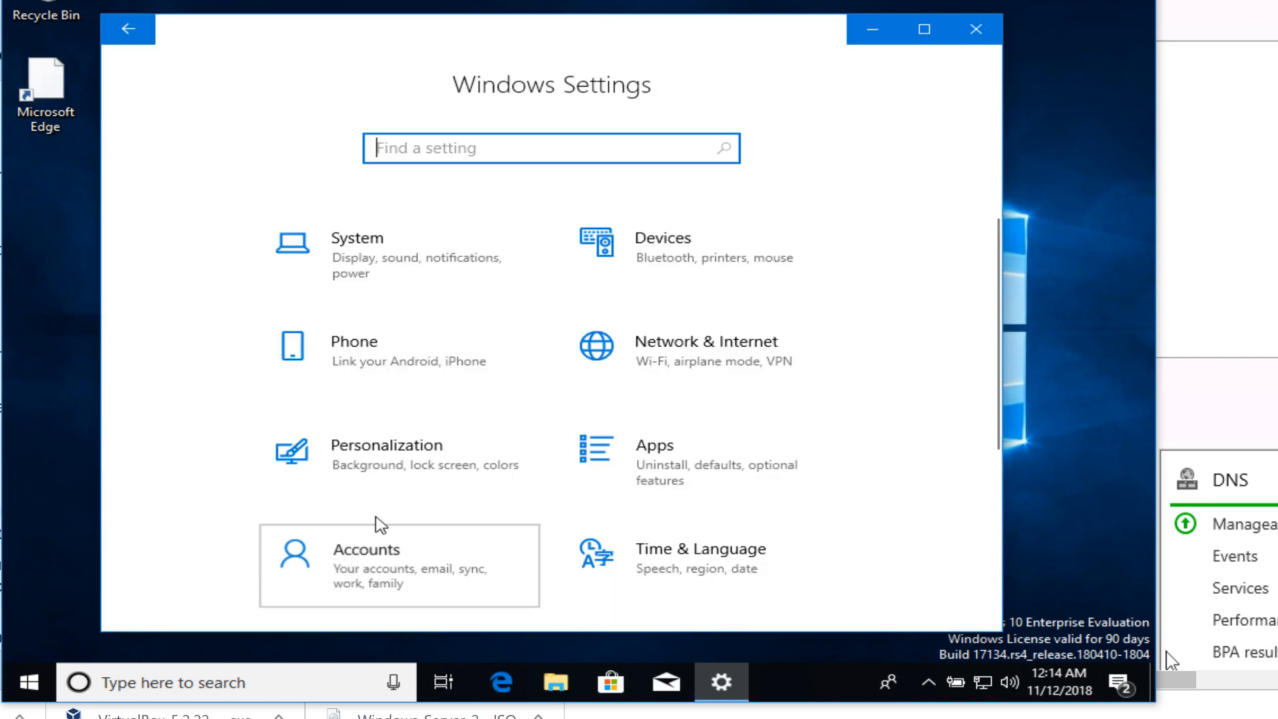
{"action": "left_click", "coordinate": [372, 556]}
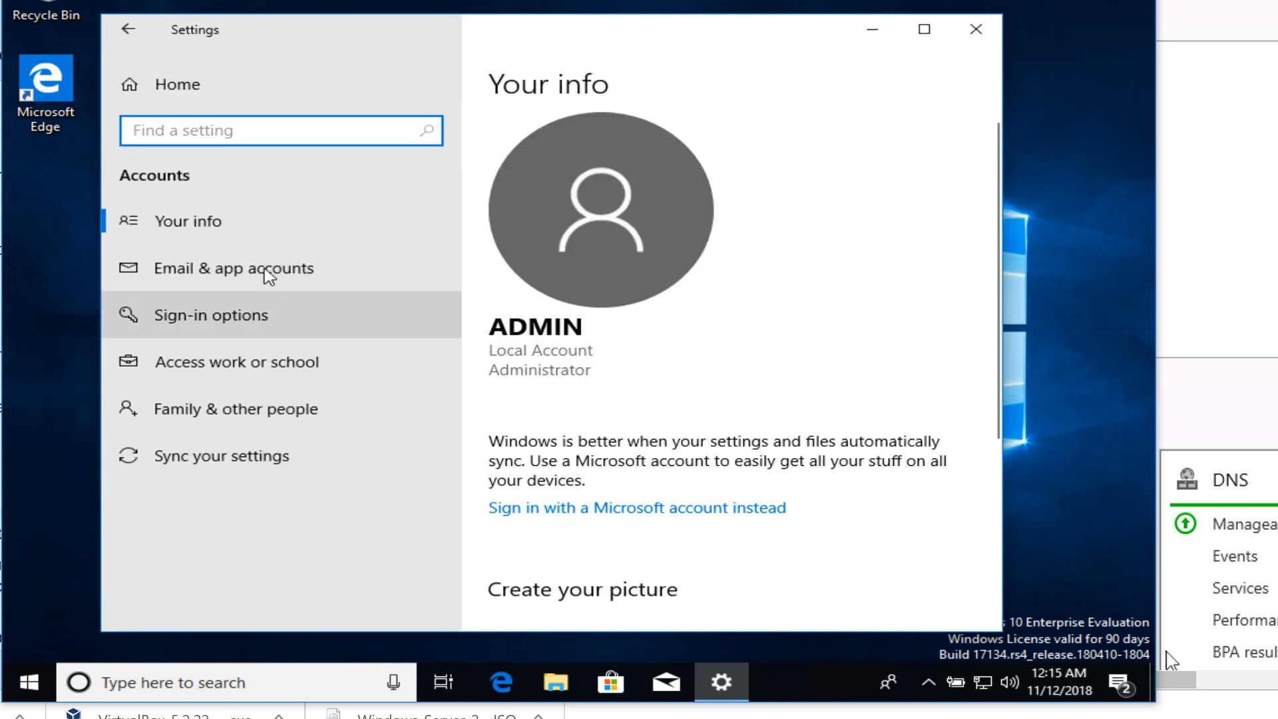
{"action": "left_click", "coordinate": [189, 372]}
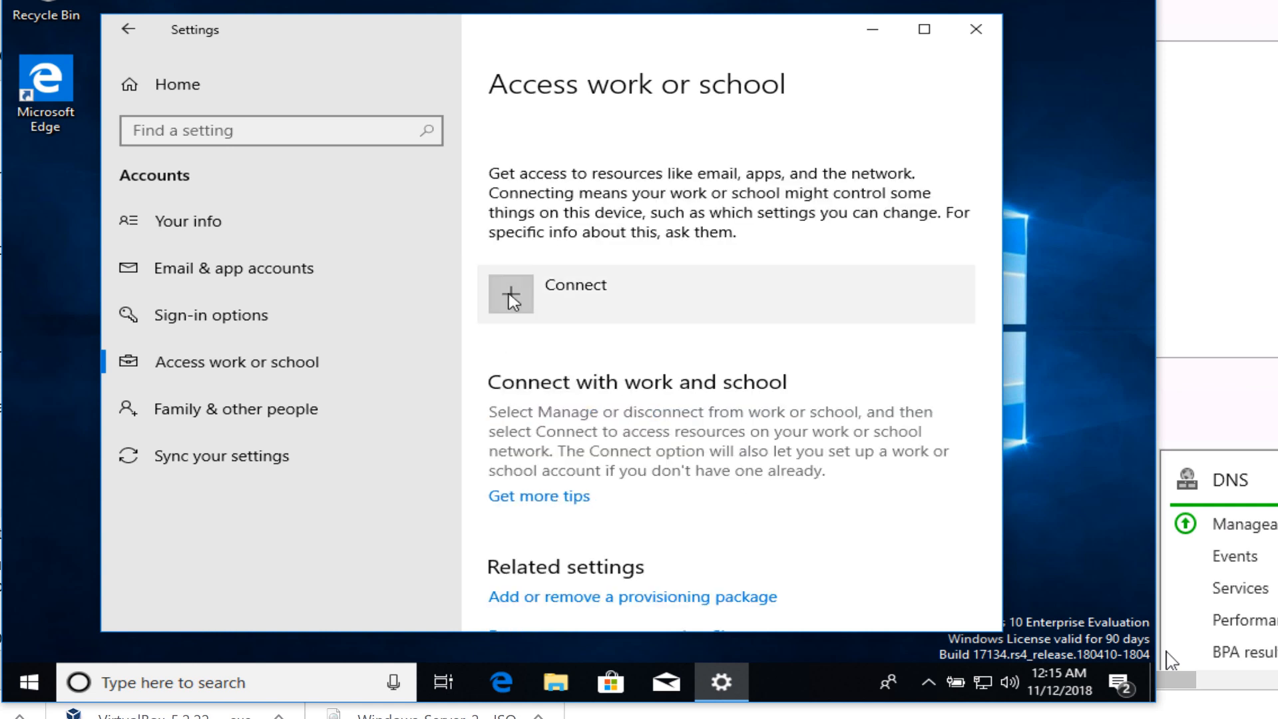
{"action": "left_click", "coordinate": [510, 296]}
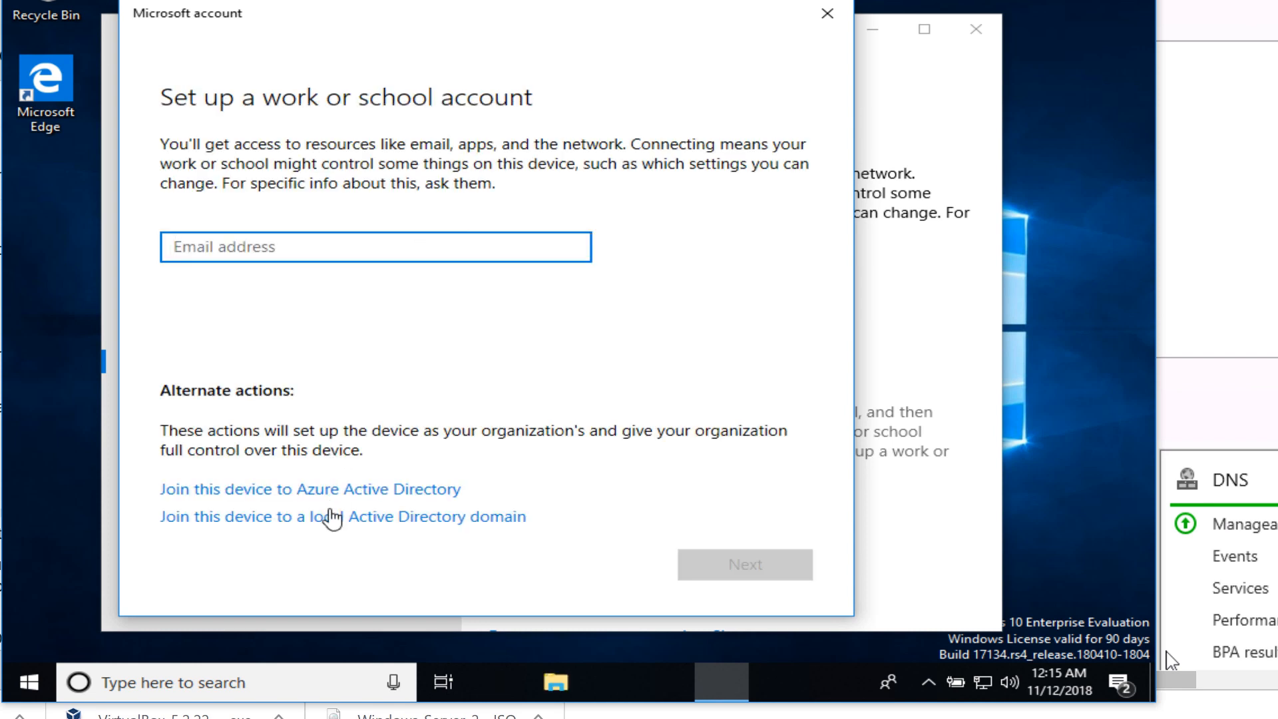
{"action": "left_click", "coordinate": [328, 518]}
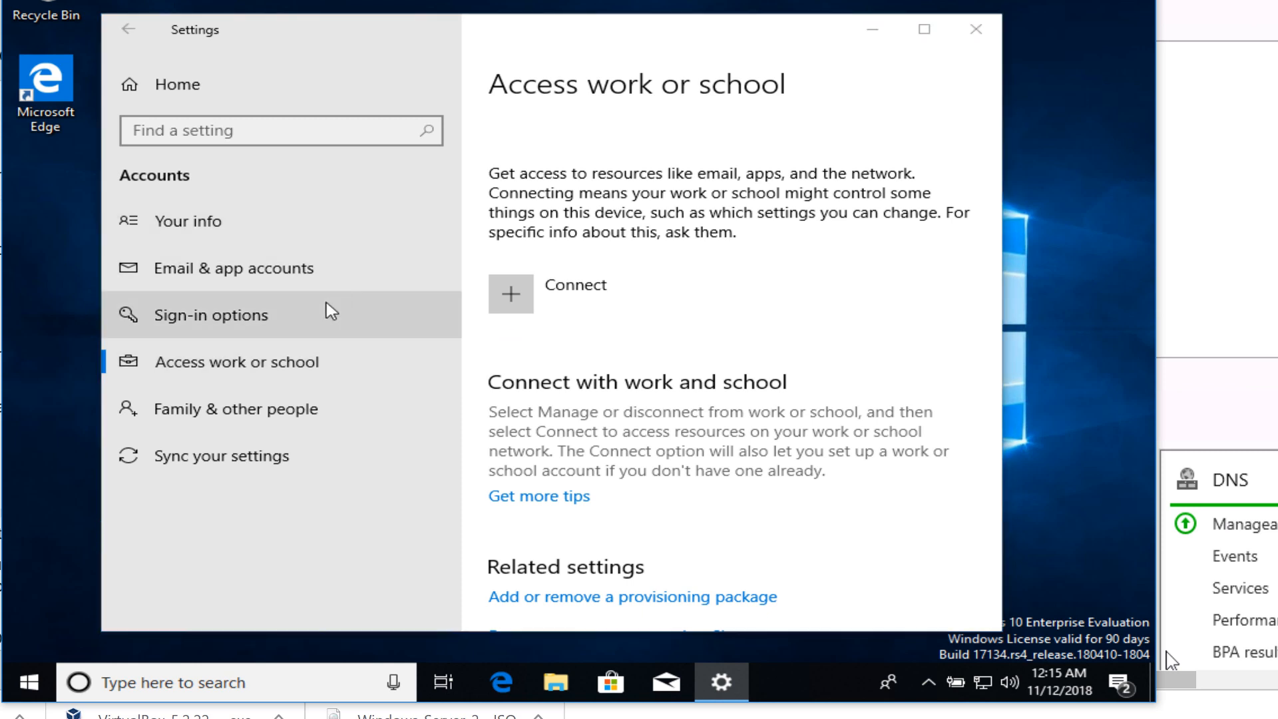
Enter domain hq.jobskillshare.org and authenticate with the hq\helpdesk account and its password
{"action": "type", "text": "hq"}
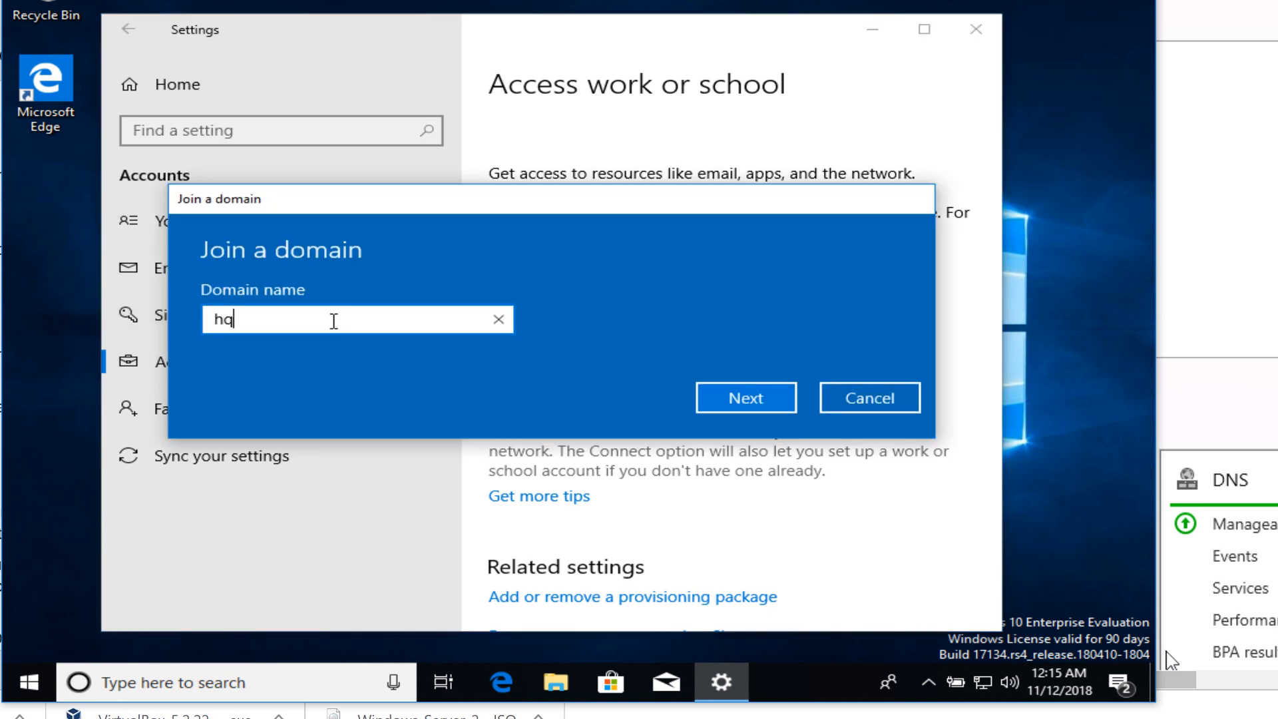
{"action": "key", "text": "Return"}
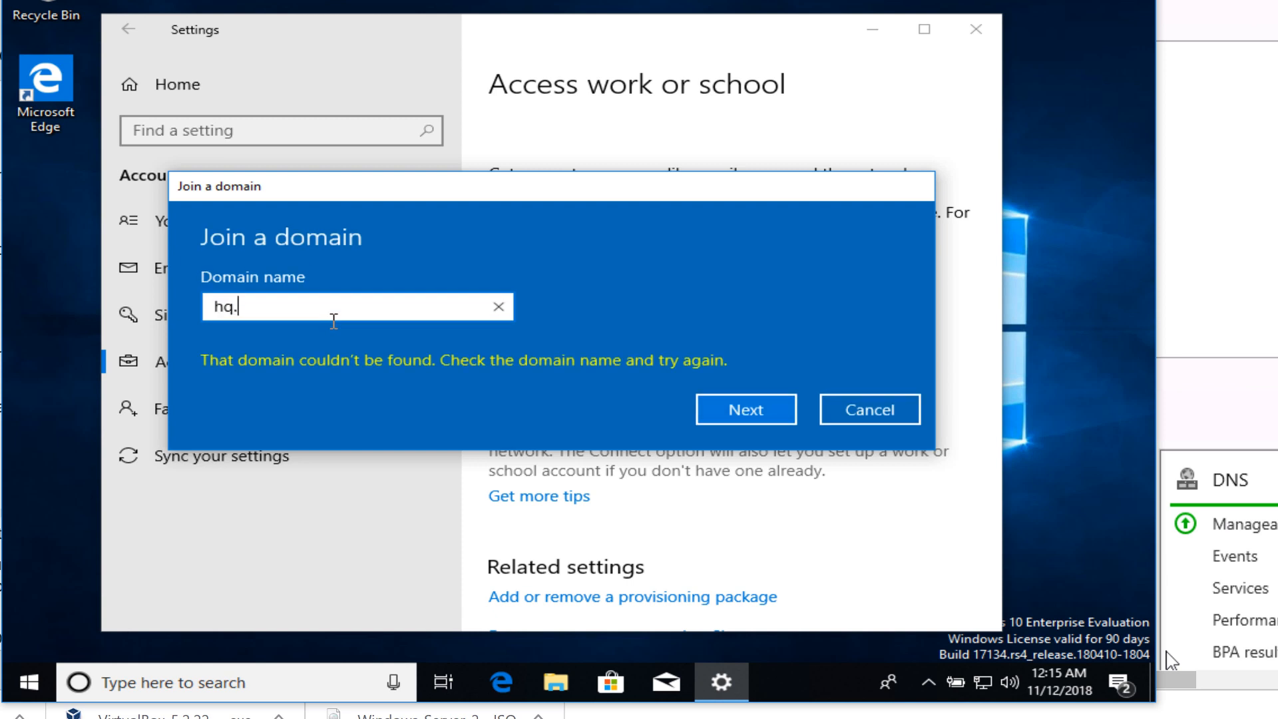
{"action": "type", "text": ".jobskills"}
{"action": "key", "text": "Return"}
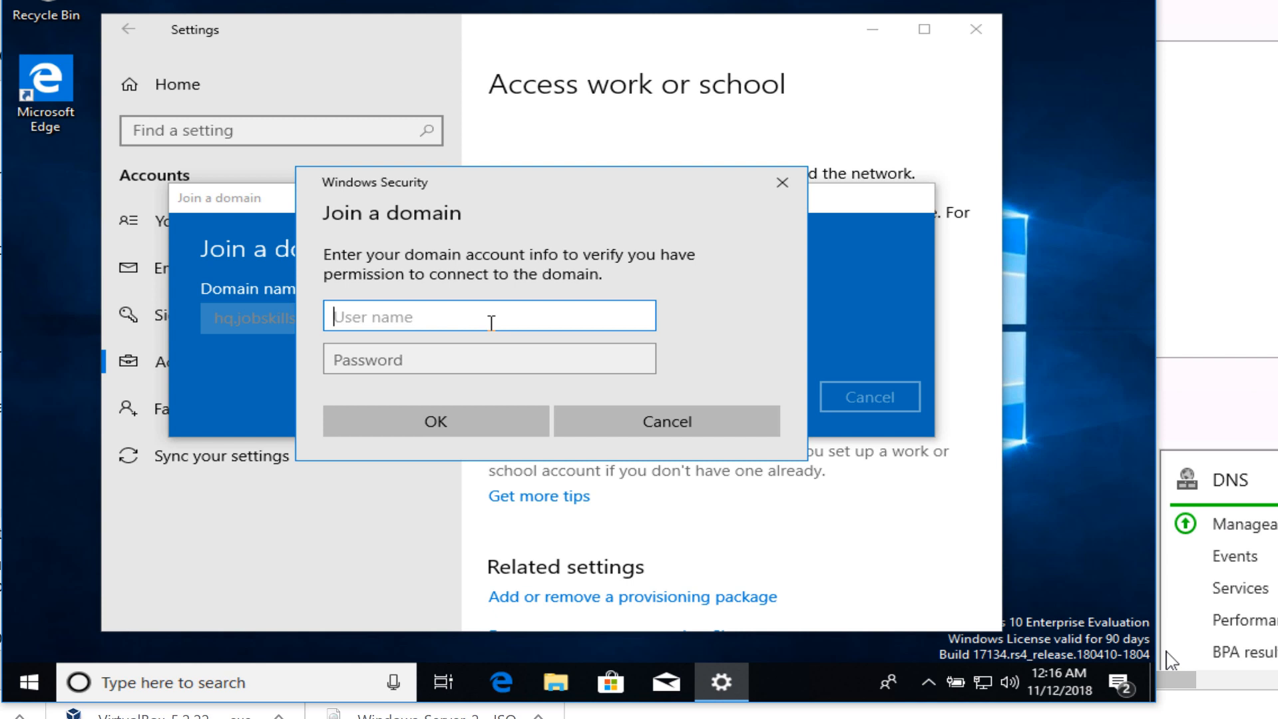
{"action": "type", "text": "hq\\helpdesk"}
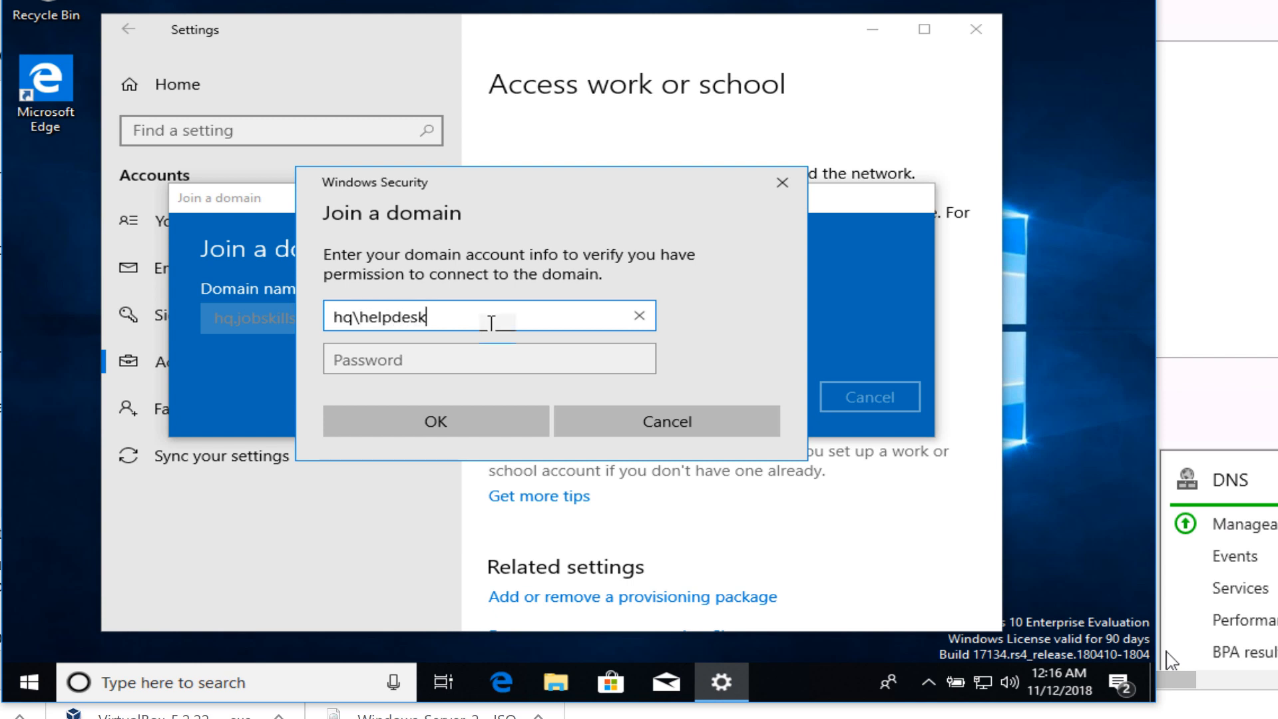
{"action": "key", "text": "Tab"}
{"action": "type", "text": "•••••"}
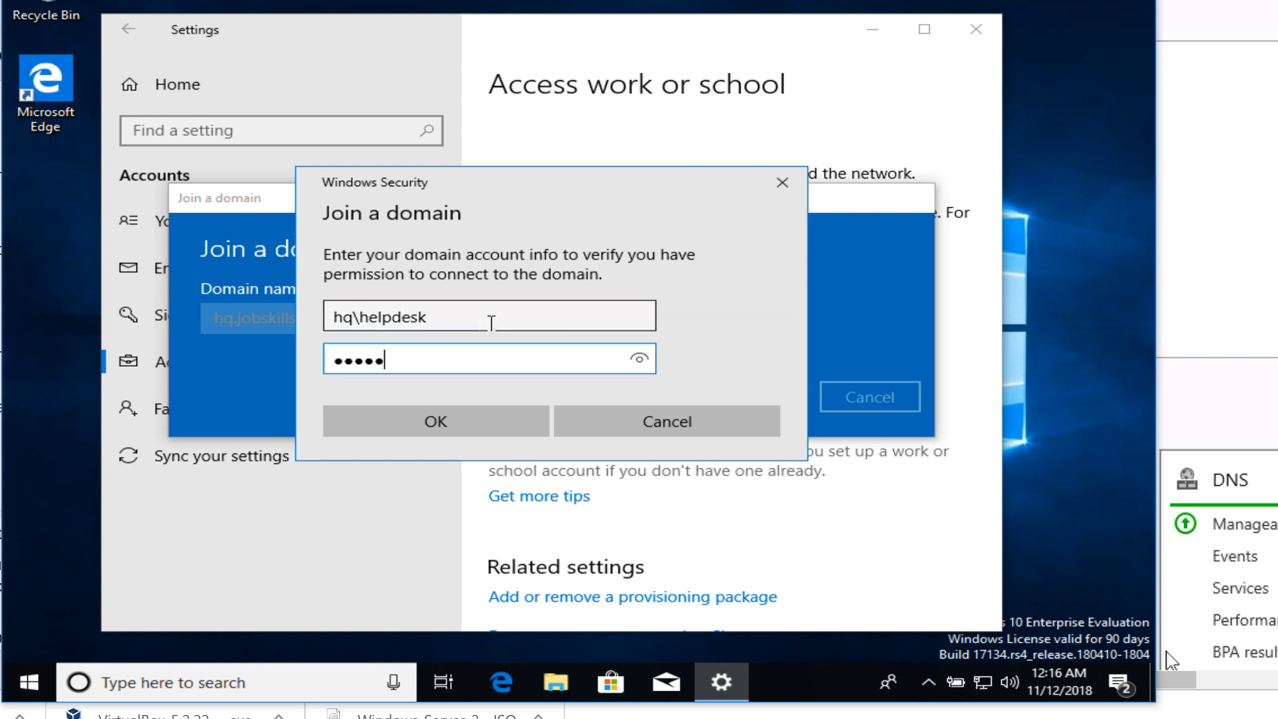
{"action": "type", "text": "•••••"}
{"action": "key", "text": "Return"}
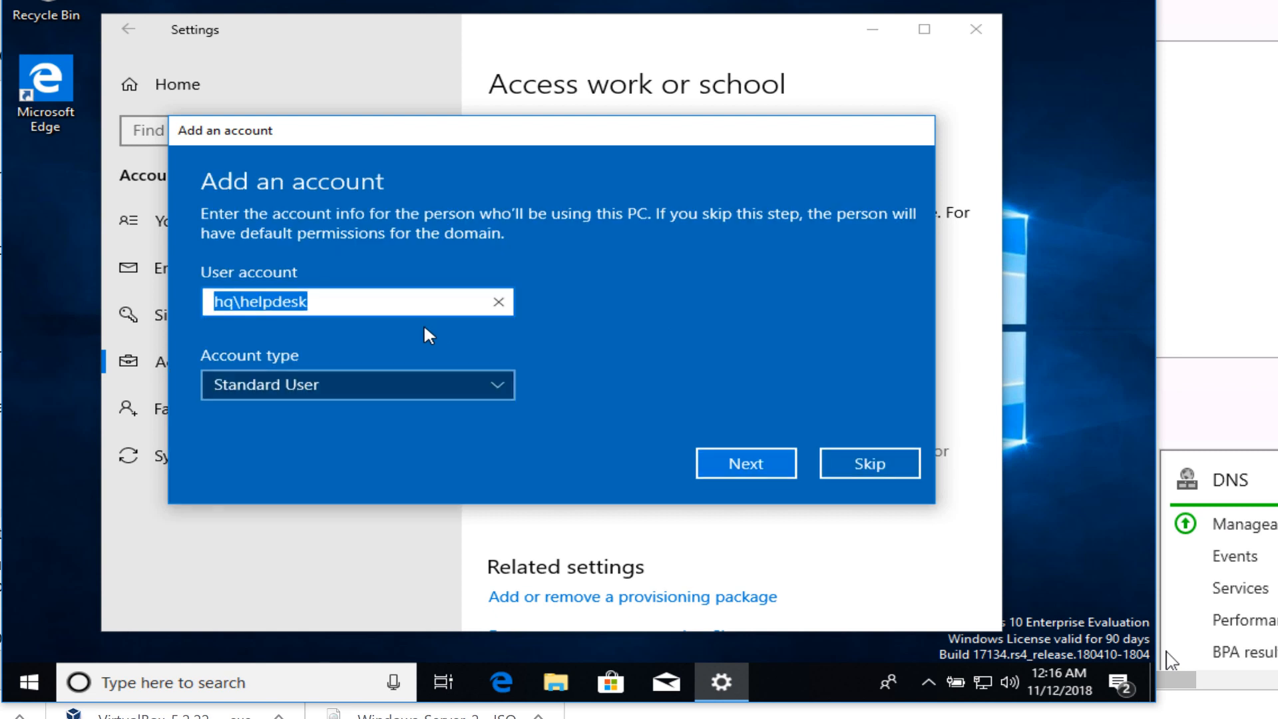
Make the domain account an Administrator, restart now to finish joining, and switch to VirtualBox Manager
{"action": "left_click", "coordinate": [271, 385]}
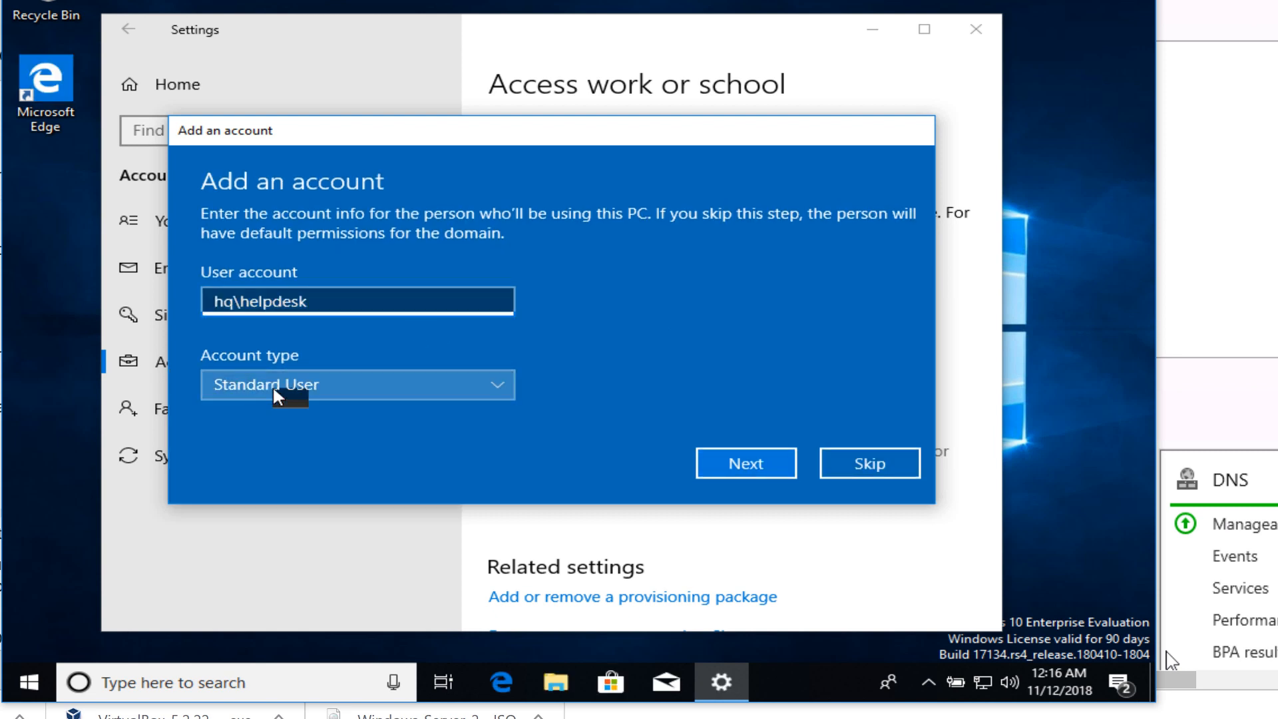
{"action": "left_click", "coordinate": [268, 353]}
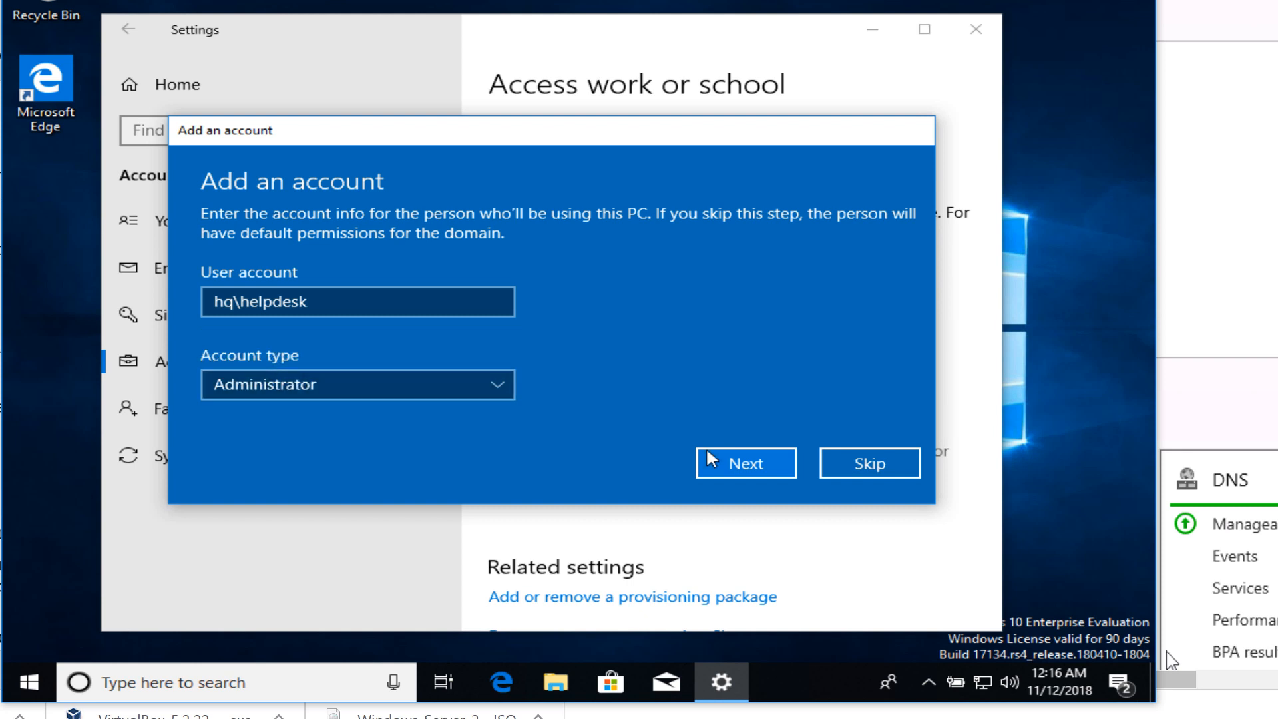
{"action": "left_click", "coordinate": [753, 460]}
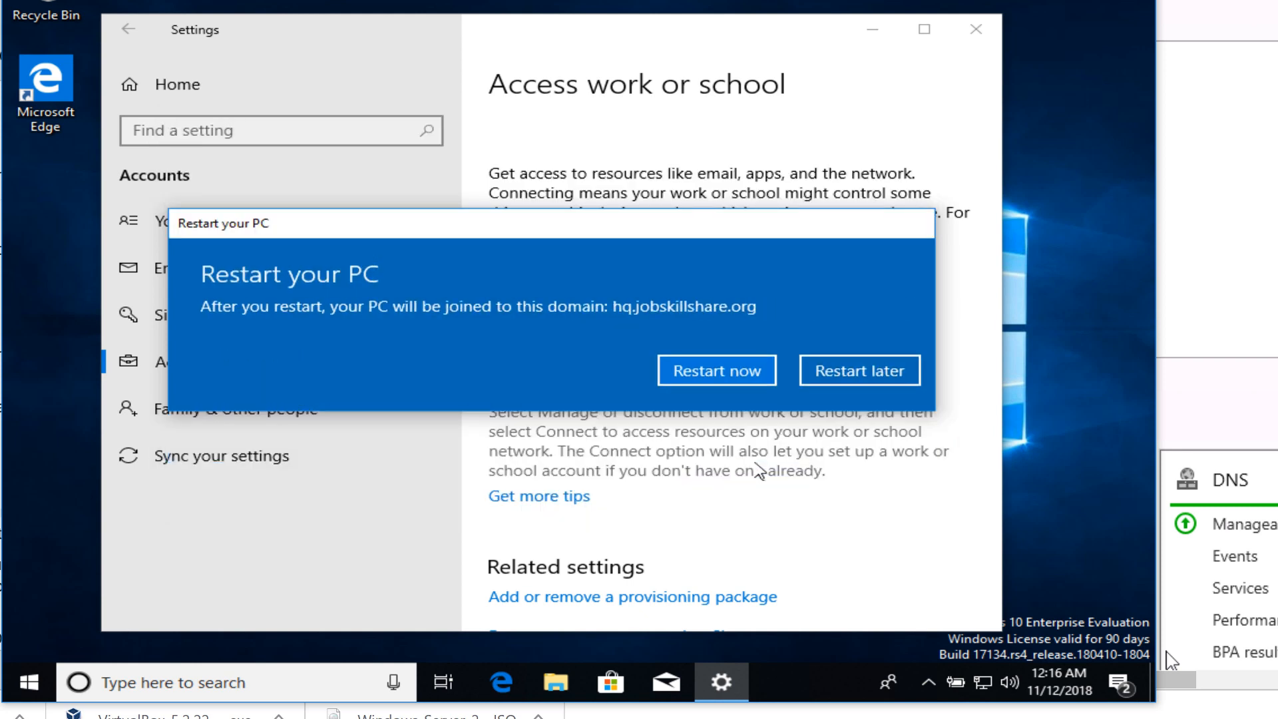
{"action": "left_click", "coordinate": [732, 375]}
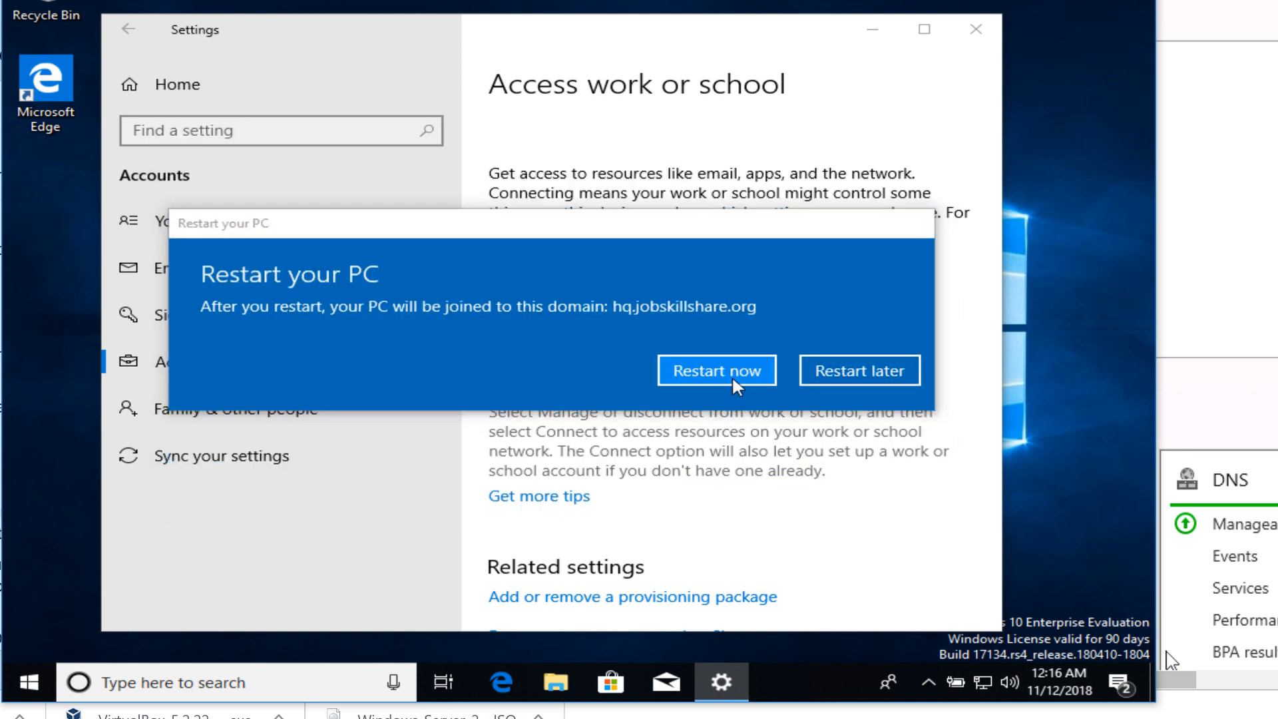
{"action": "left_click", "coordinate": [709, 325]}
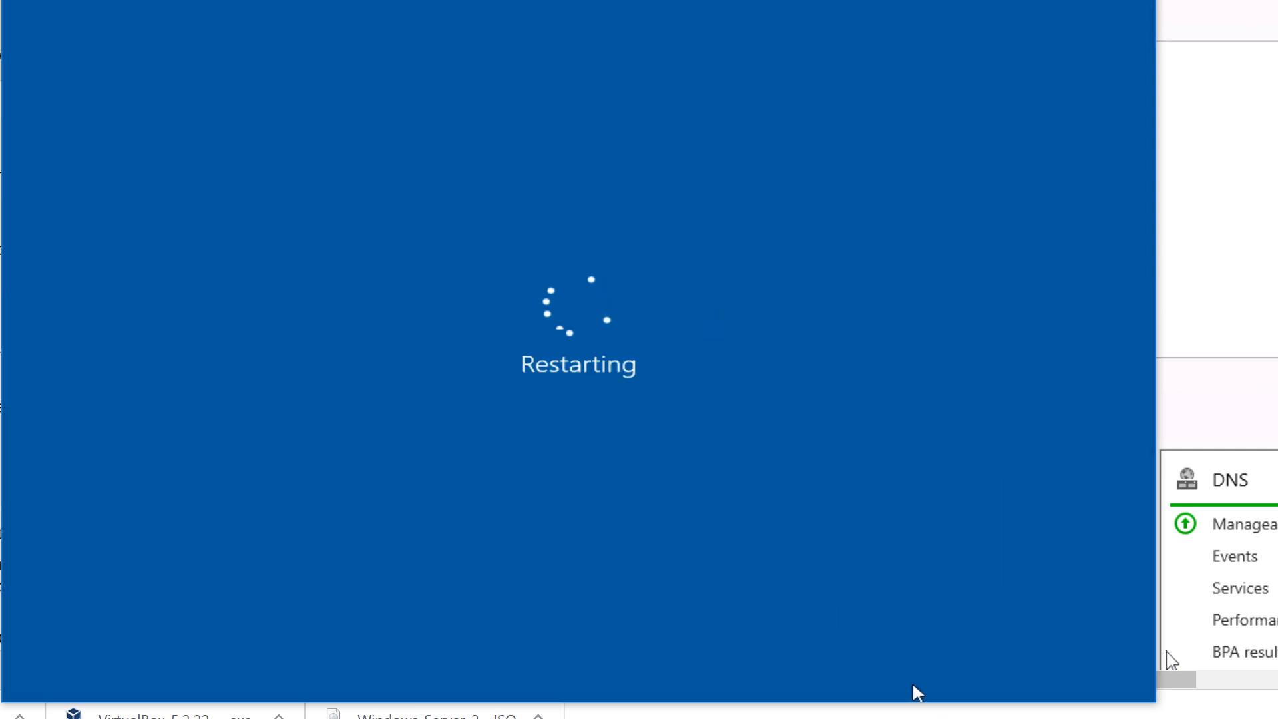
{"action": "mouse_move", "coordinate": [945, 718]}
{"action": "left_click", "coordinate": [812, 695]}
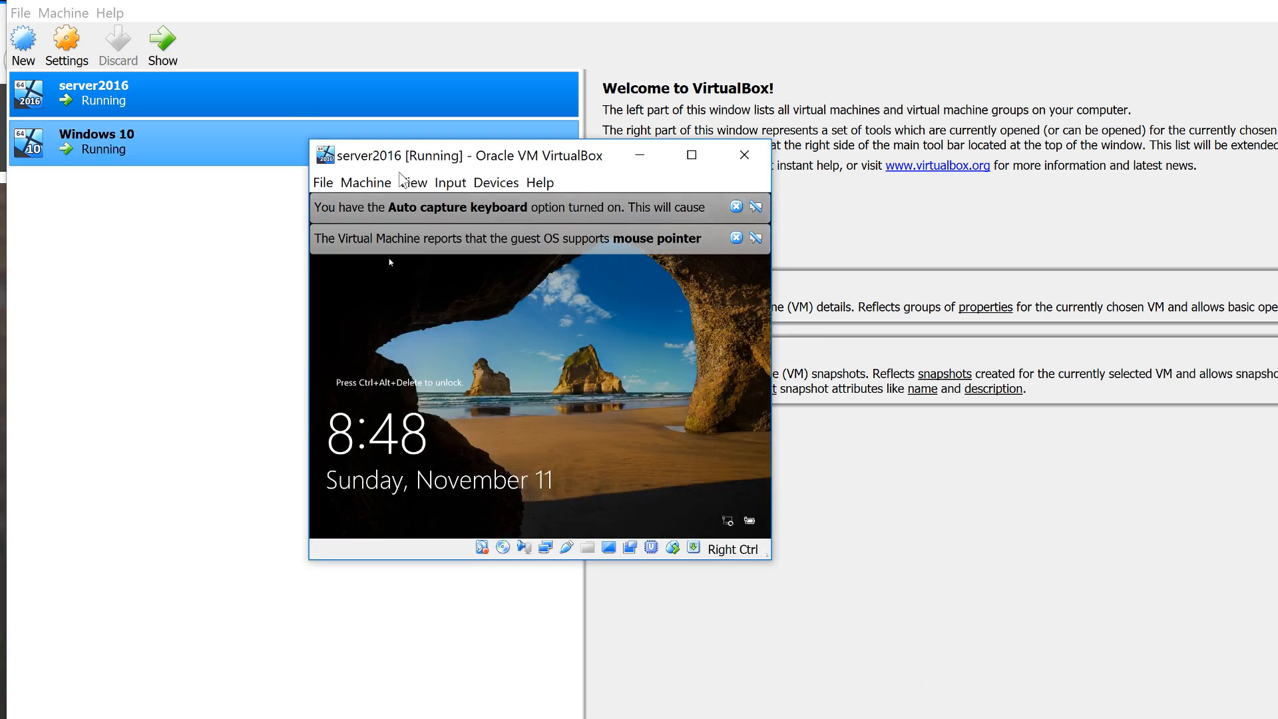
Bring up the server2016 VM, sign in, and switch it to scaled view
{"action": "left_click", "coordinate": [446, 184]}
{"action": "mouse_move", "coordinate": [529, 206]}
{"action": "left_click", "coordinate": [670, 233]}
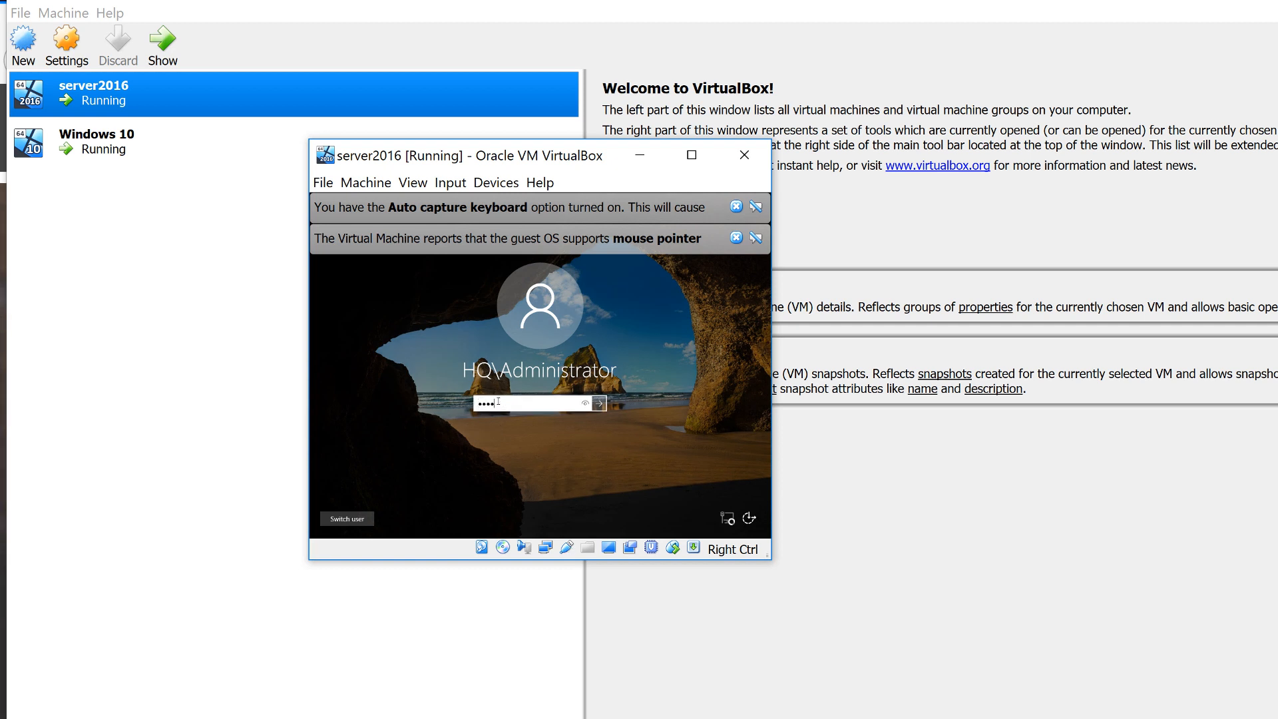
{"action": "key", "text": "Return"}
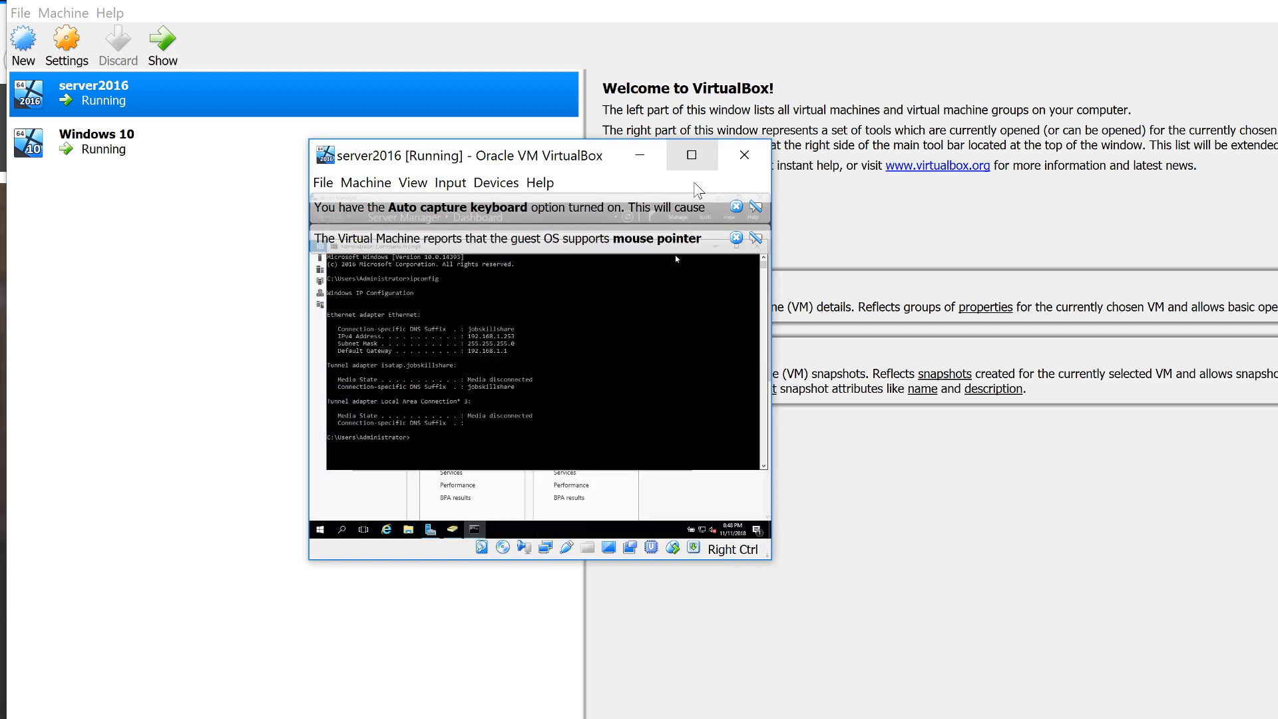
{"action": "key", "text": "Control_R+c"}
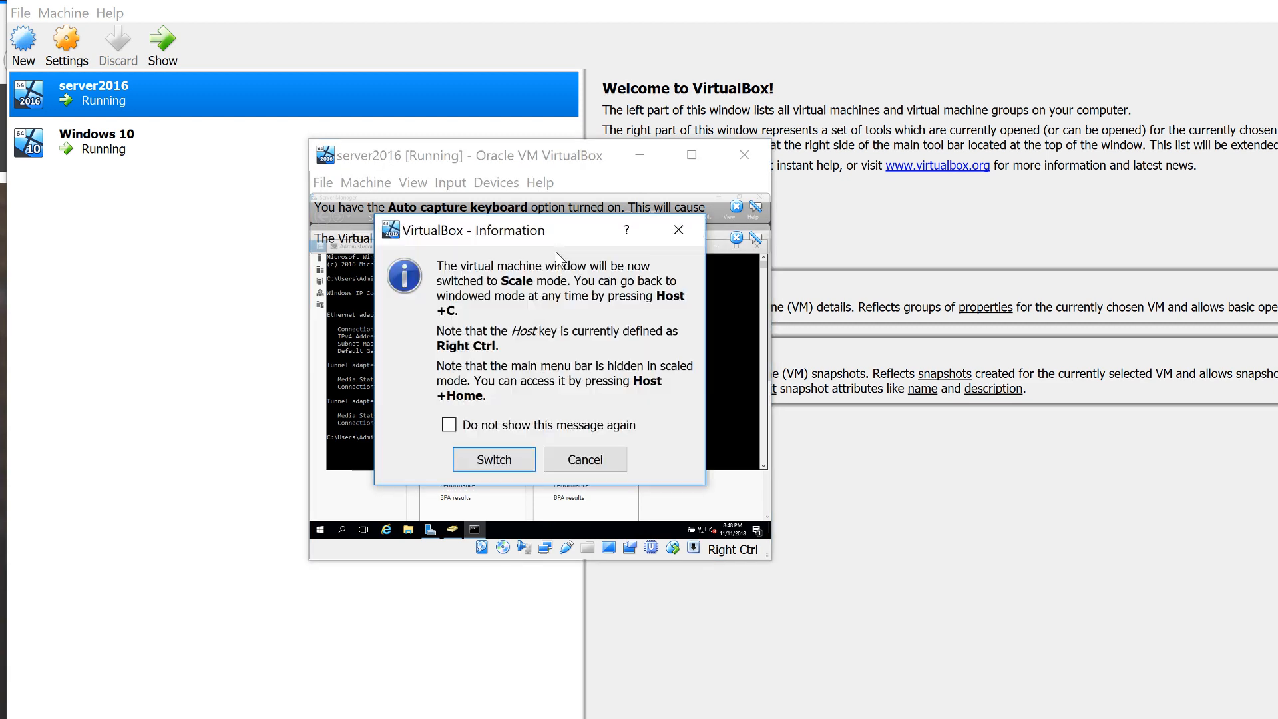
{"action": "key", "text": "Return"}
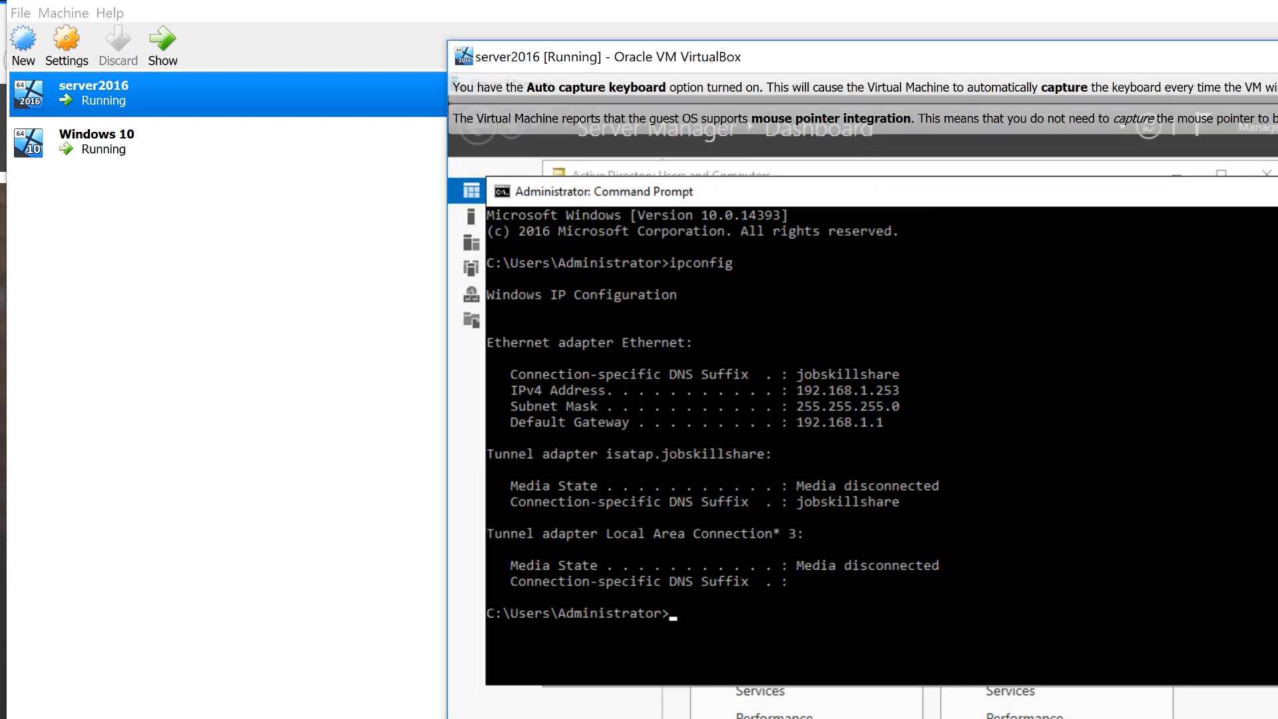
Refresh the Computers container in Active Directory Users and Computers to find STAFF, then view Users
{"action": "left_click", "coordinate": [763, 718]}
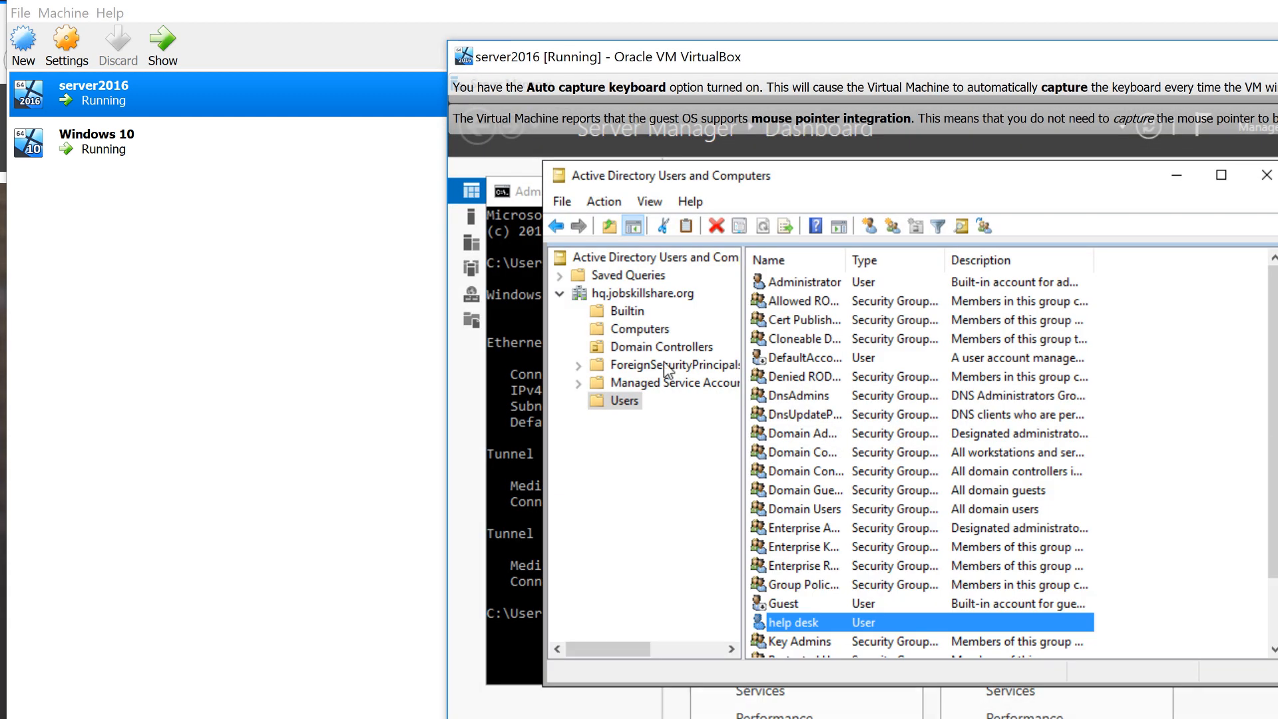
{"action": "left_click", "coordinate": [641, 328]}
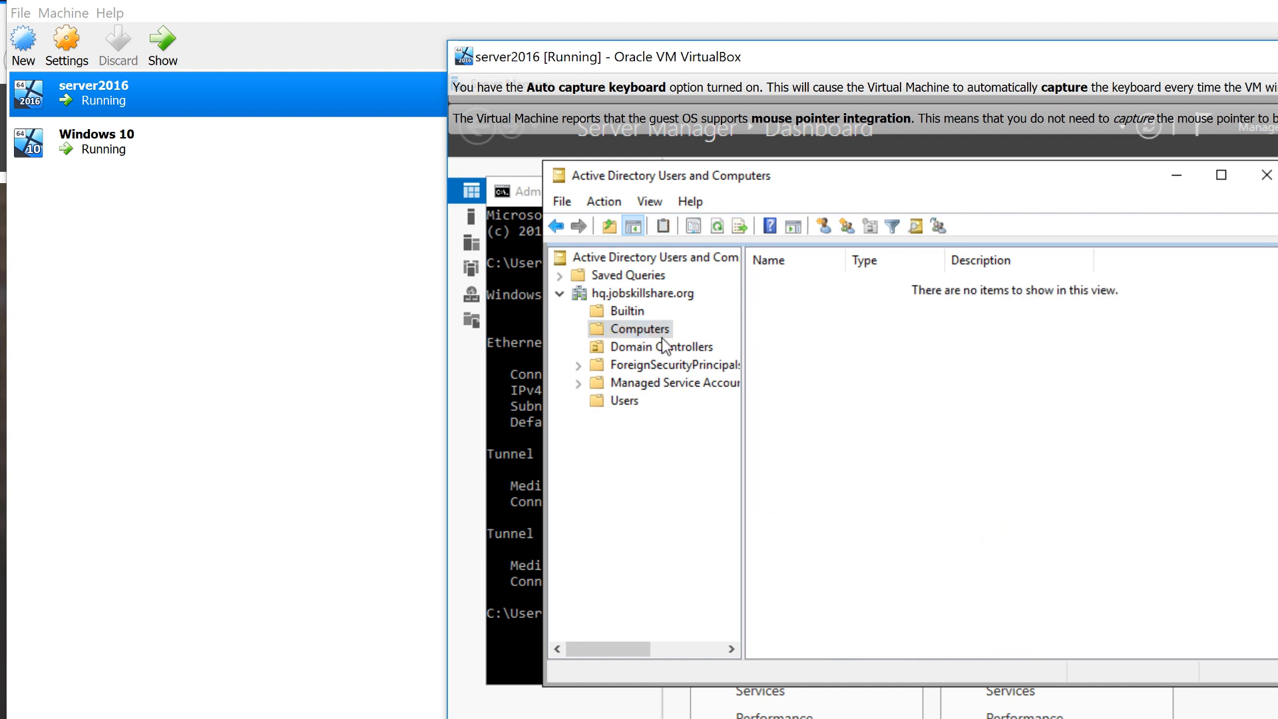
{"action": "left_click", "coordinate": [717, 226]}
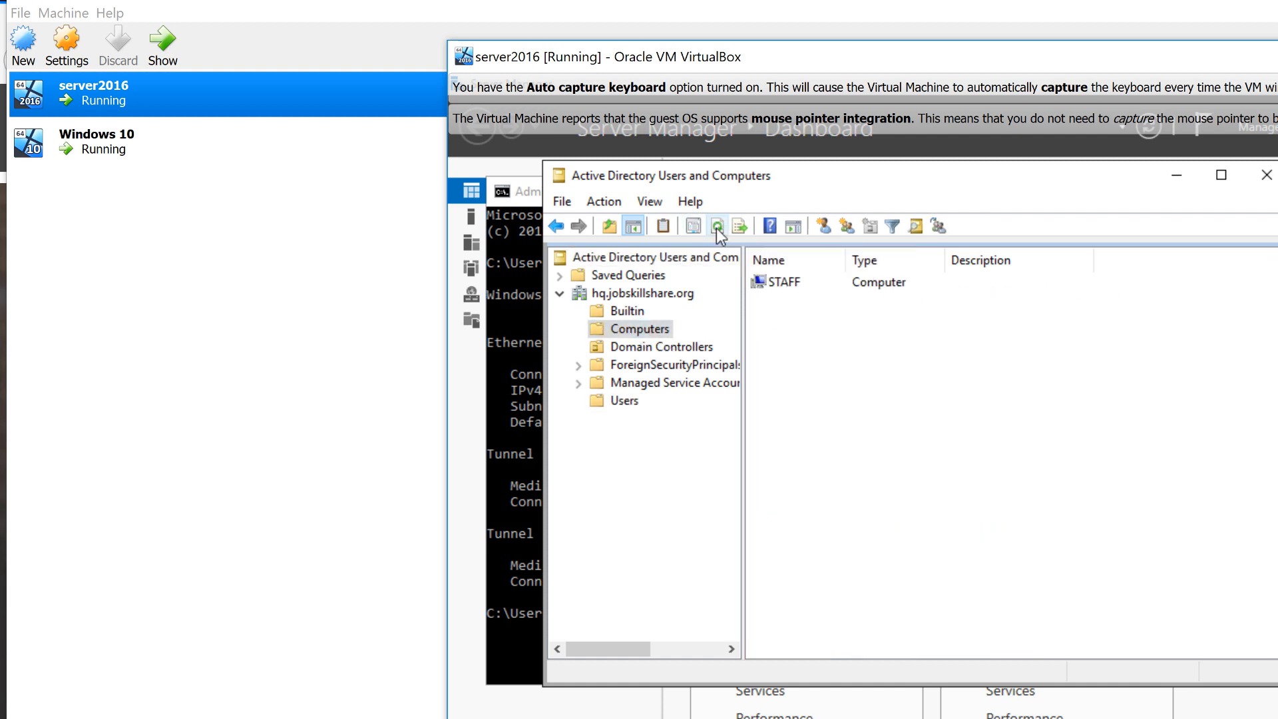
{"action": "left_click", "coordinate": [783, 284]}
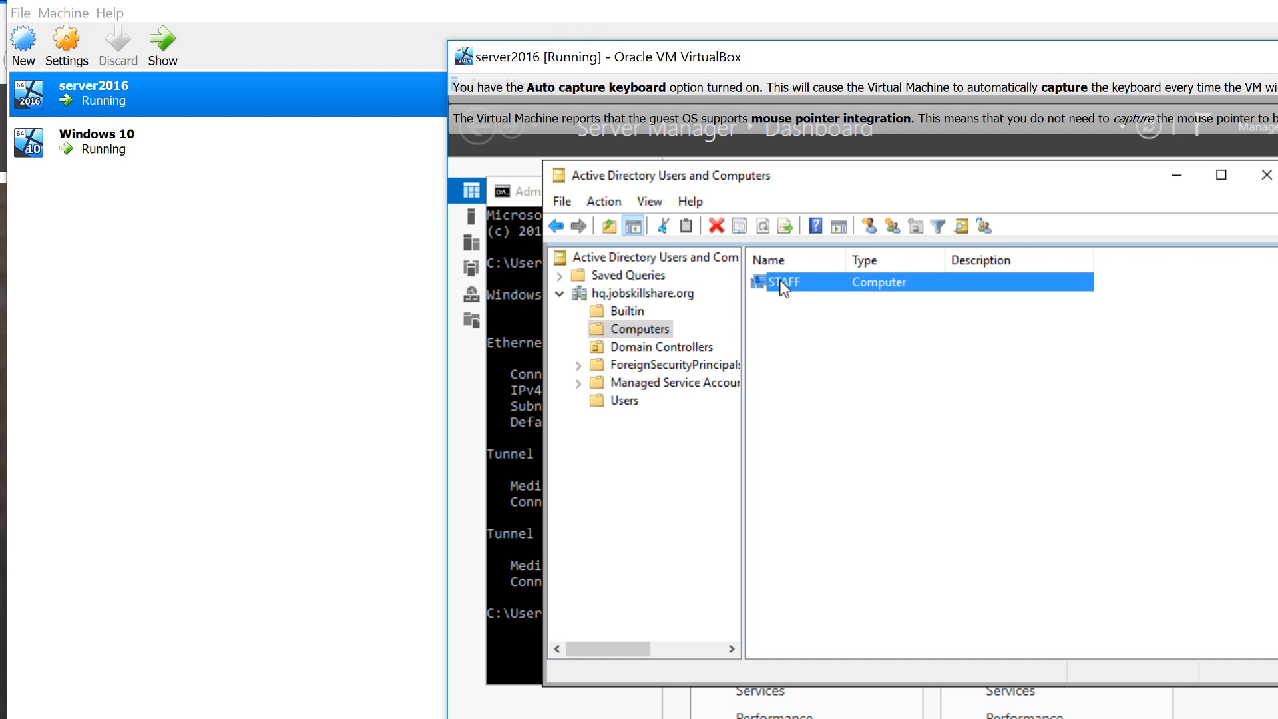
{"action": "left_click", "coordinate": [612, 402]}
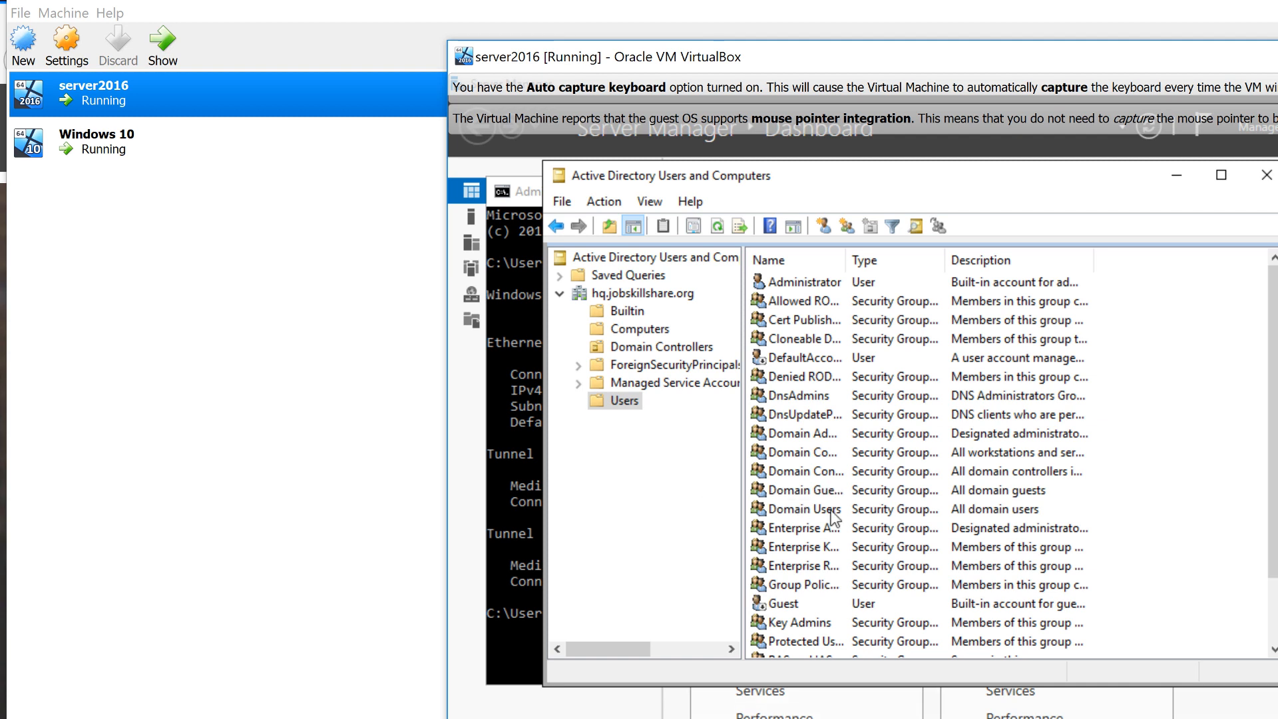
{"action": "left_click_drag", "start_coordinate": [786, 177], "coordinate": [750, 171]}
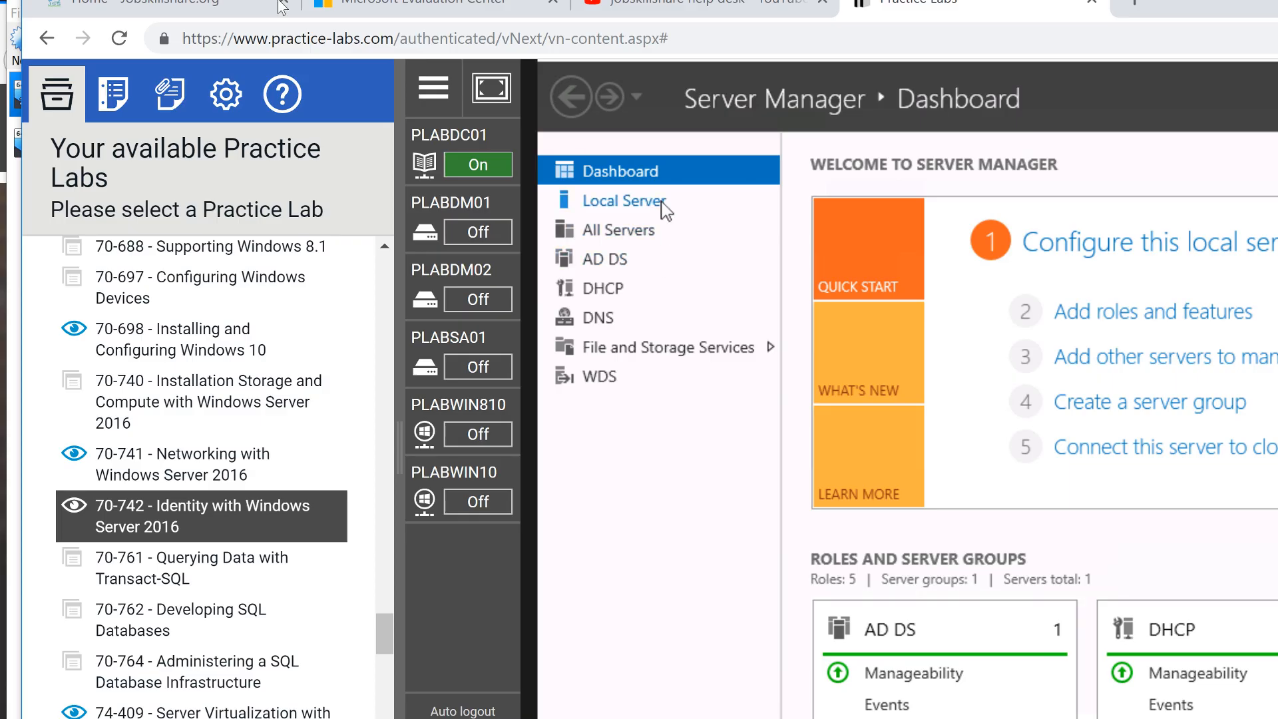
{"action": "left_click", "coordinate": [280, 6]}
{"action": "scroll", "coordinate": [755, 566], "scroll_direction": "down", "scroll_amount": 20}
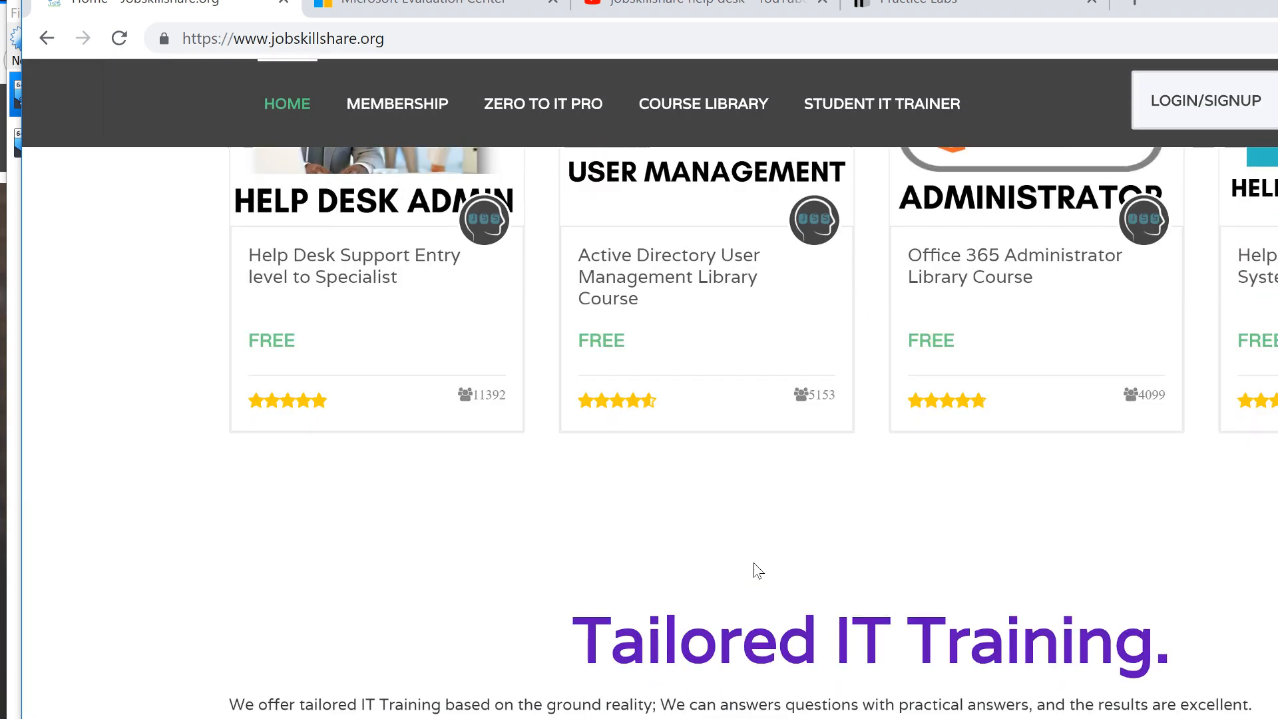
{"action": "scroll", "coordinate": [758, 570], "scroll_direction": "up", "scroll_amount": 3}
{"action": "left_click_drag", "start_coordinate": [689, 526], "coordinate": [576, 479]}
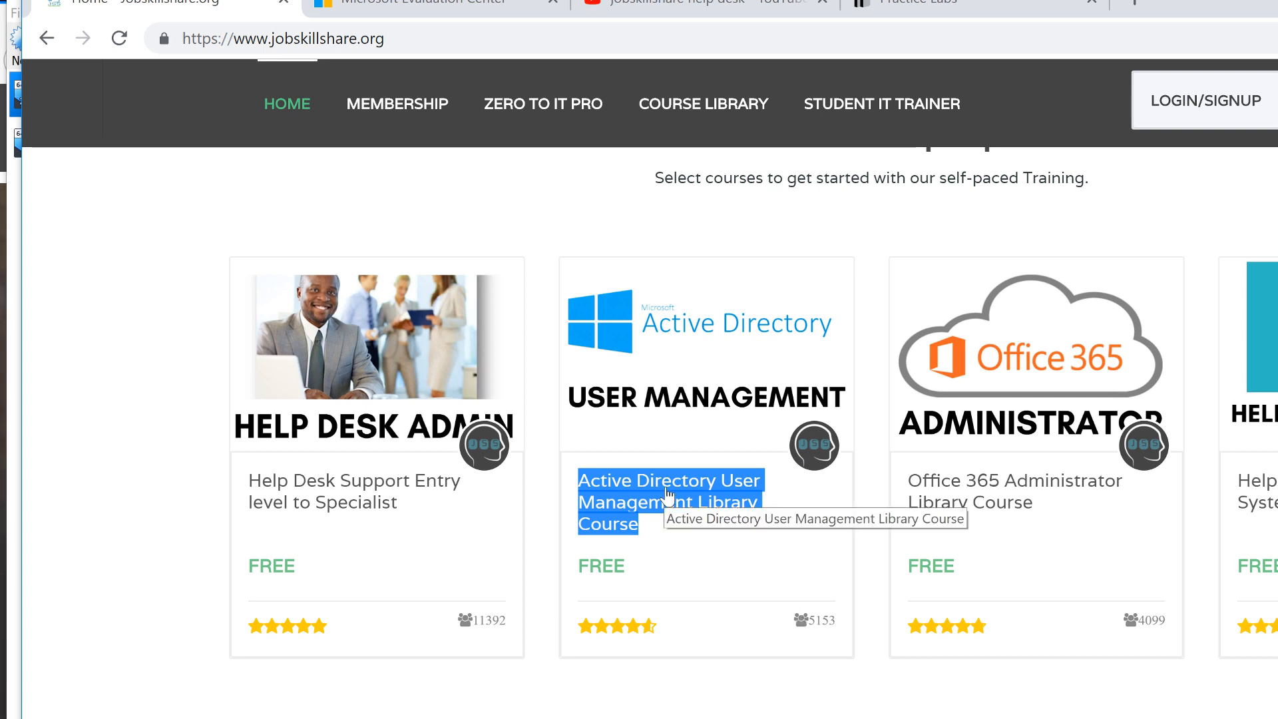
{"action": "left_click", "coordinate": [985, 716]}
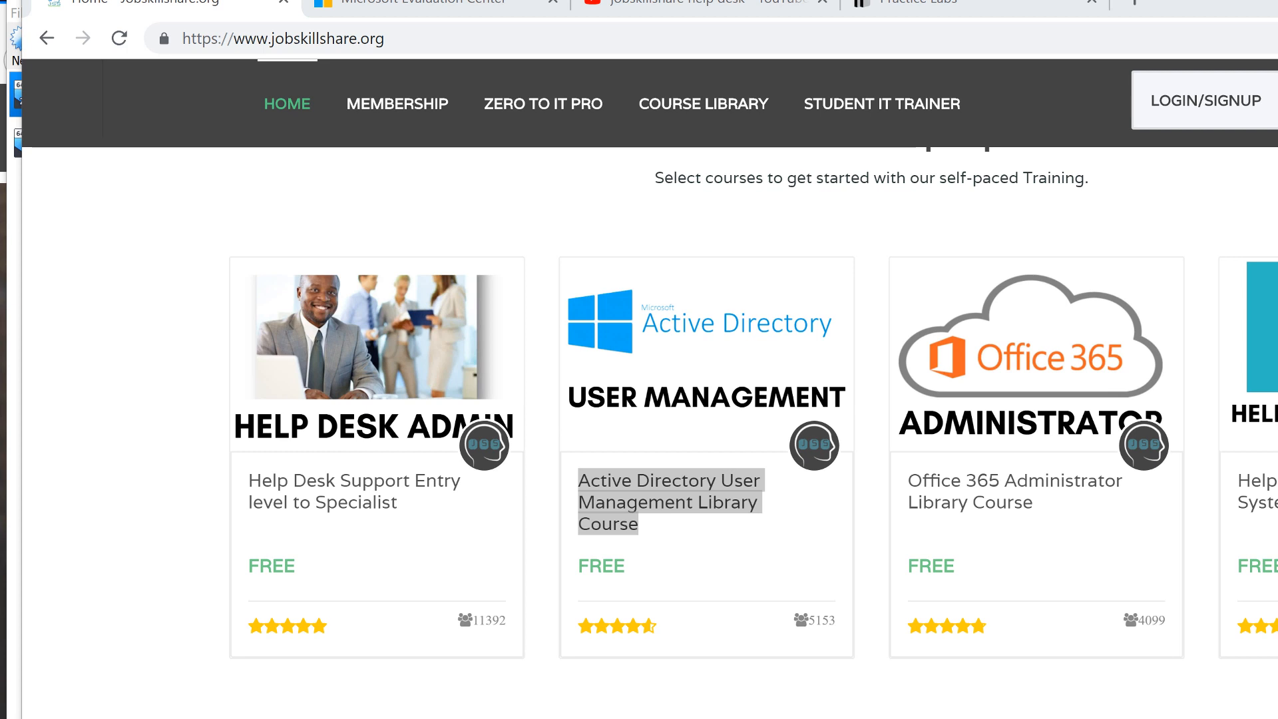
{"action": "left_click", "coordinate": [985, 692]}
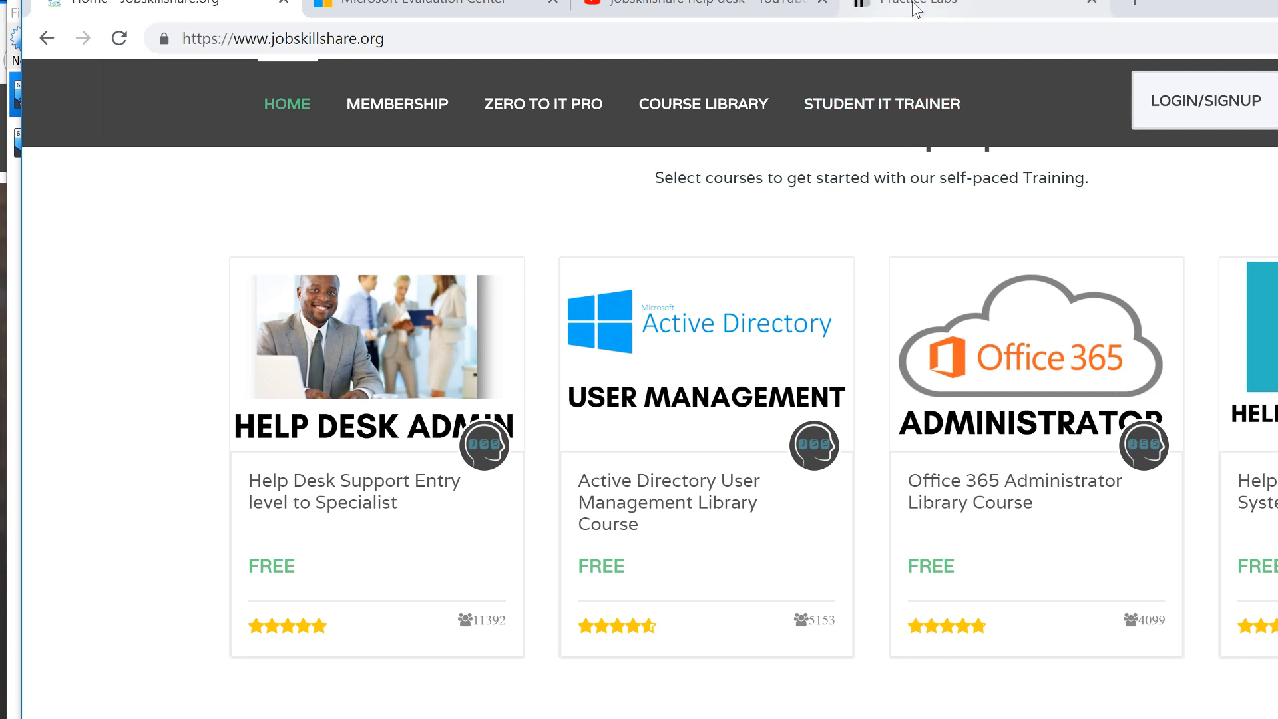
{"action": "left_click", "coordinate": [932, 6]}
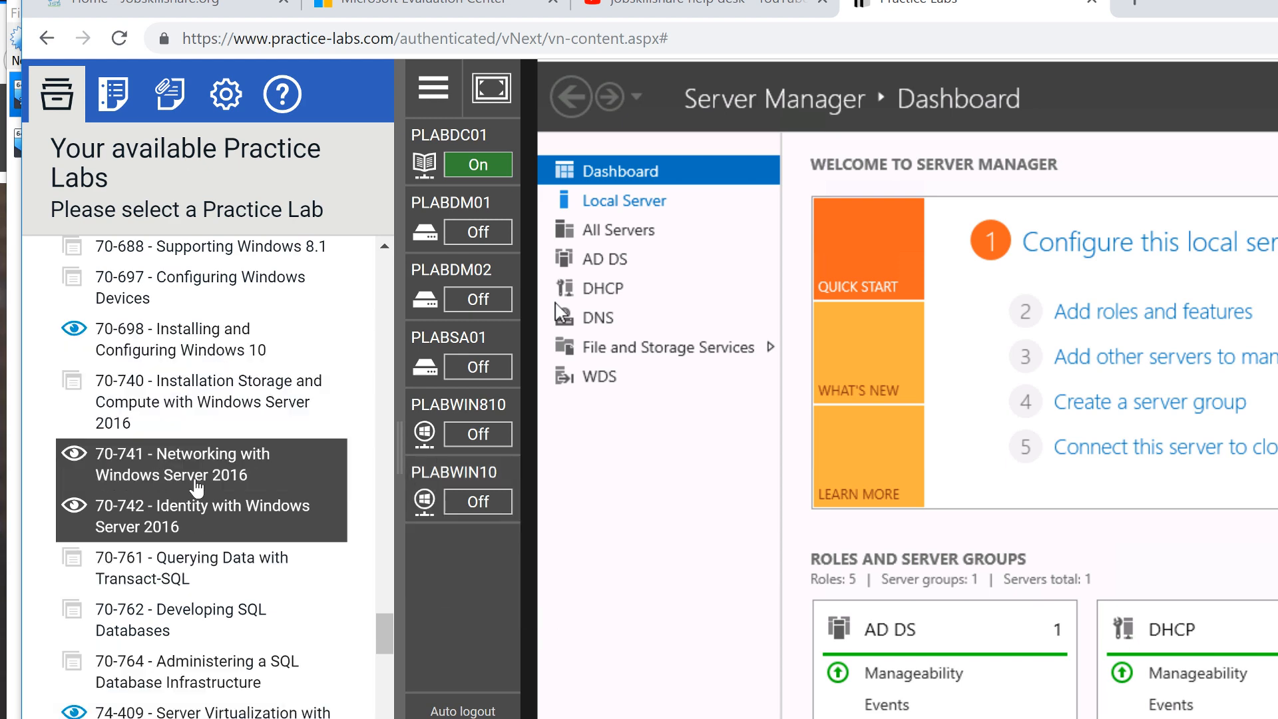
Return to the Jobskillshare home page and scroll to the popular free course cards
{"action": "scroll", "coordinate": [195, 489], "scroll_direction": "up", "scroll_amount": 15}
{"action": "scroll", "coordinate": [195, 489], "scroll_direction": "up", "scroll_amount": 5}
{"action": "scroll", "coordinate": [195, 489], "scroll_direction": "down", "scroll_amount": 15}
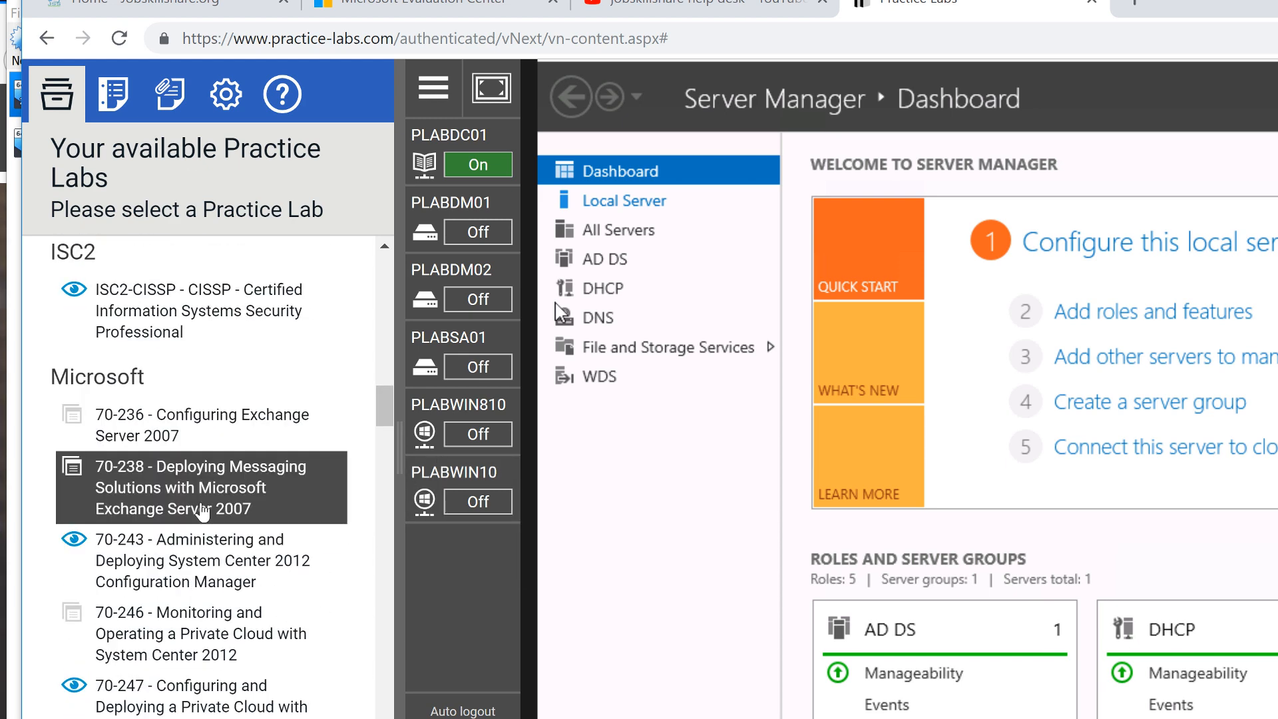
{"action": "scroll", "coordinate": [365, 651], "scroll_direction": "down", "scroll_amount": 10}
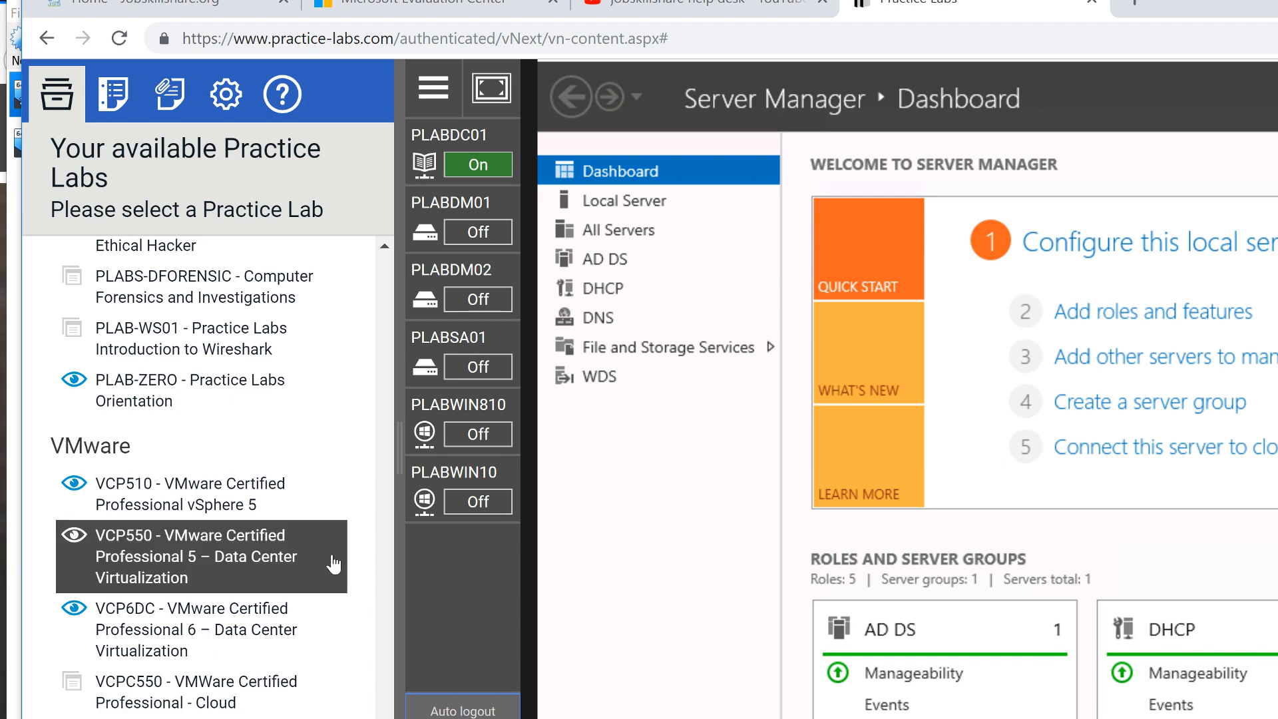
{"action": "scroll", "coordinate": [334, 564], "scroll_direction": "up", "scroll_amount": 5}
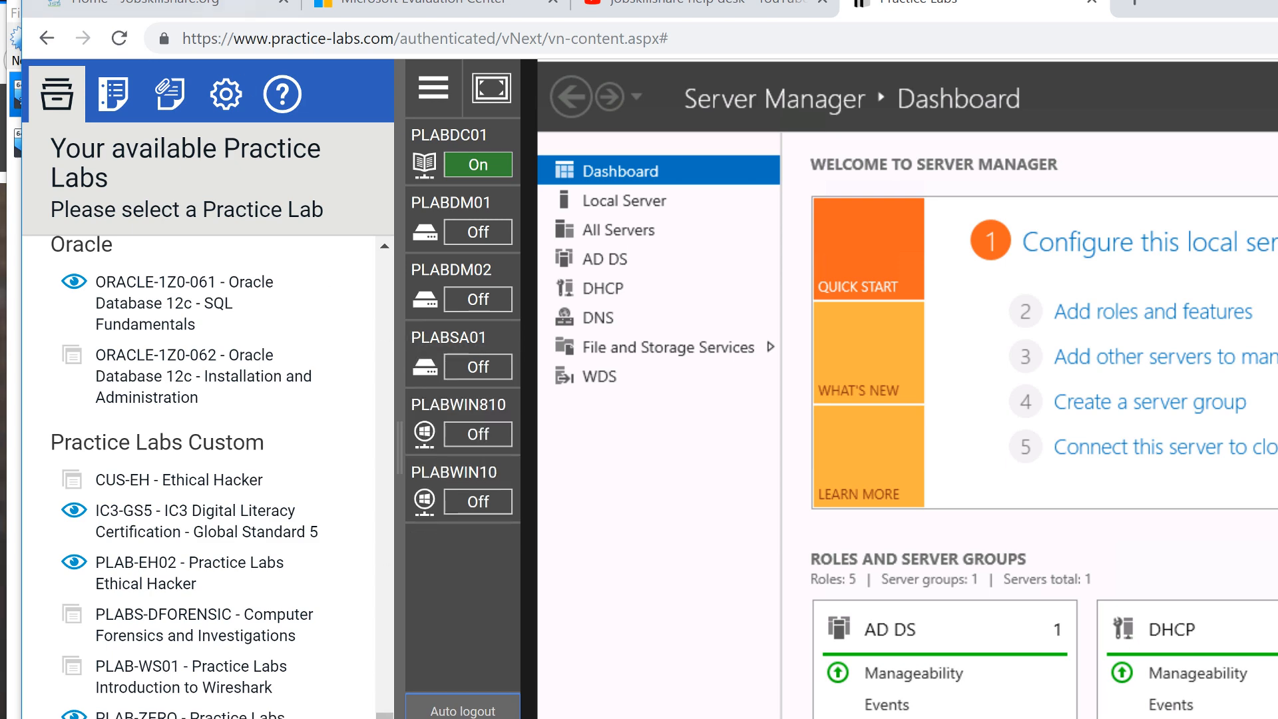
{"action": "left_click", "coordinate": [213, 3]}
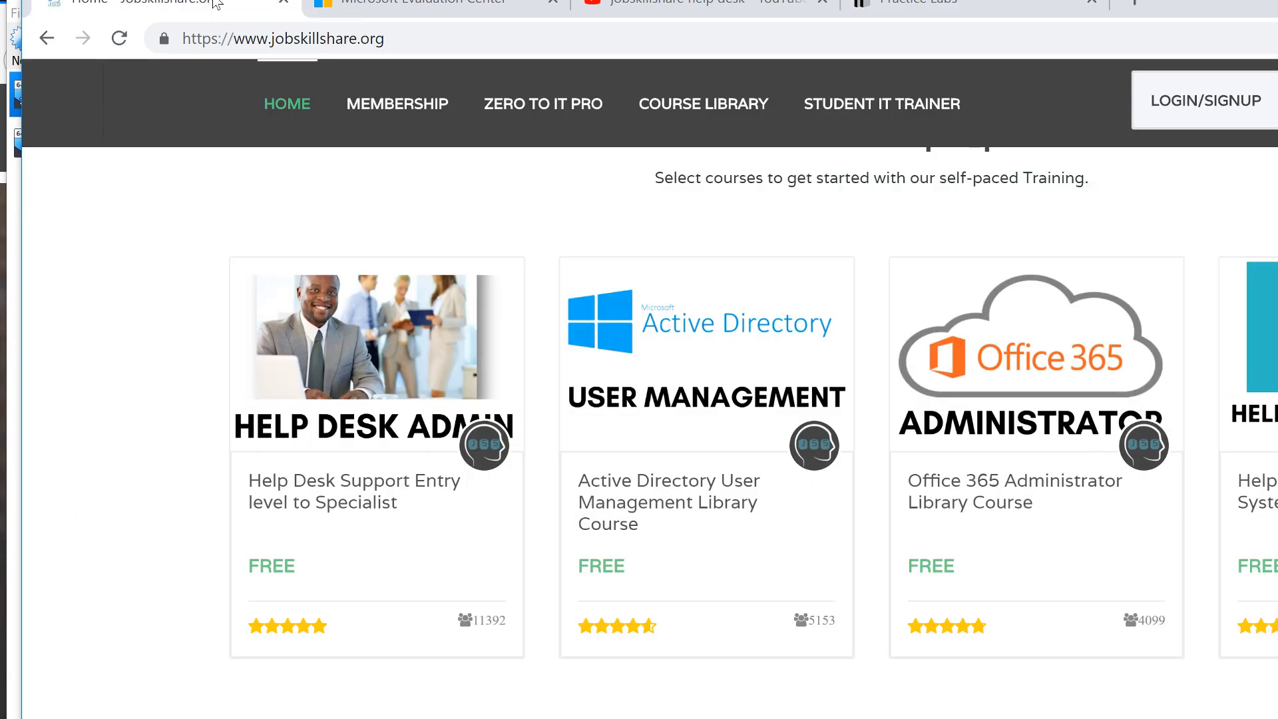
{"action": "scroll", "coordinate": [756, 220], "scroll_direction": "up", "scroll_amount": 5}
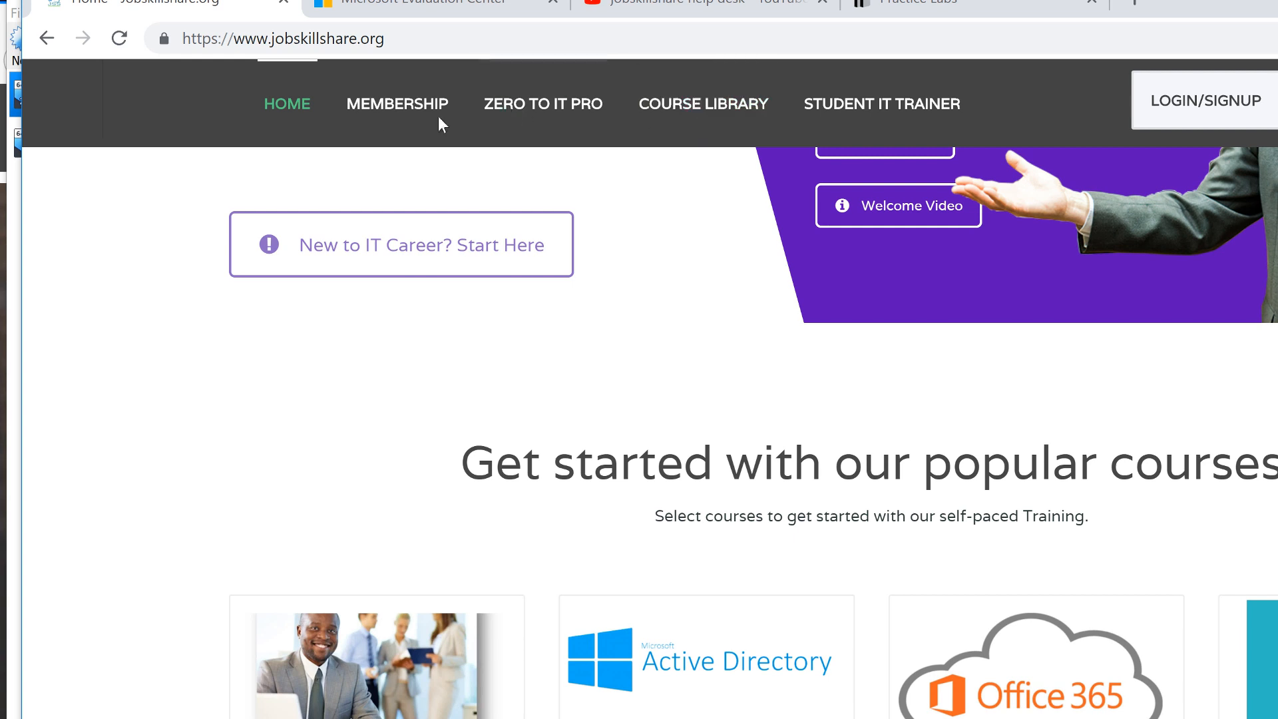
{"action": "scroll", "coordinate": [599, 546], "scroll_direction": "down", "scroll_amount": 6}
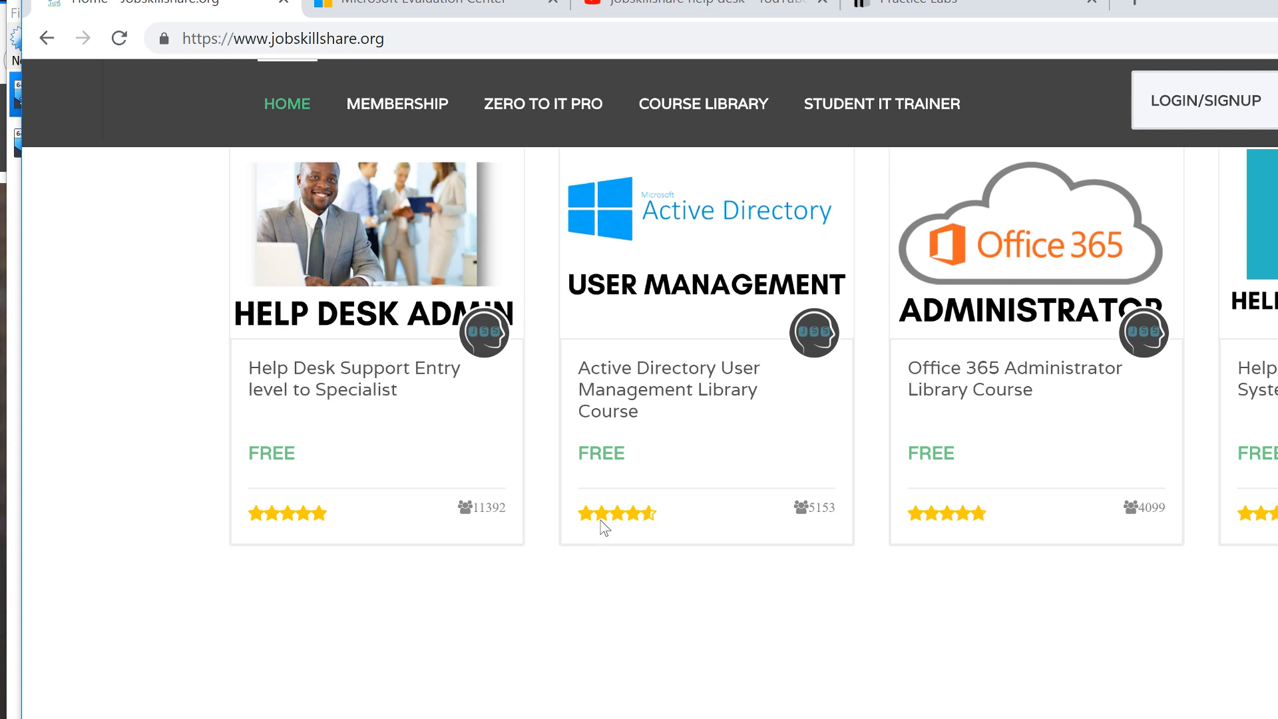
Highlight and clear the course cards text, then bring the Windows 10 VM window forward
{"action": "left_click_drag", "start_coordinate": [1264, 419], "coordinate": [102, 393]}
{"action": "left_click", "coordinate": [242, 474]}
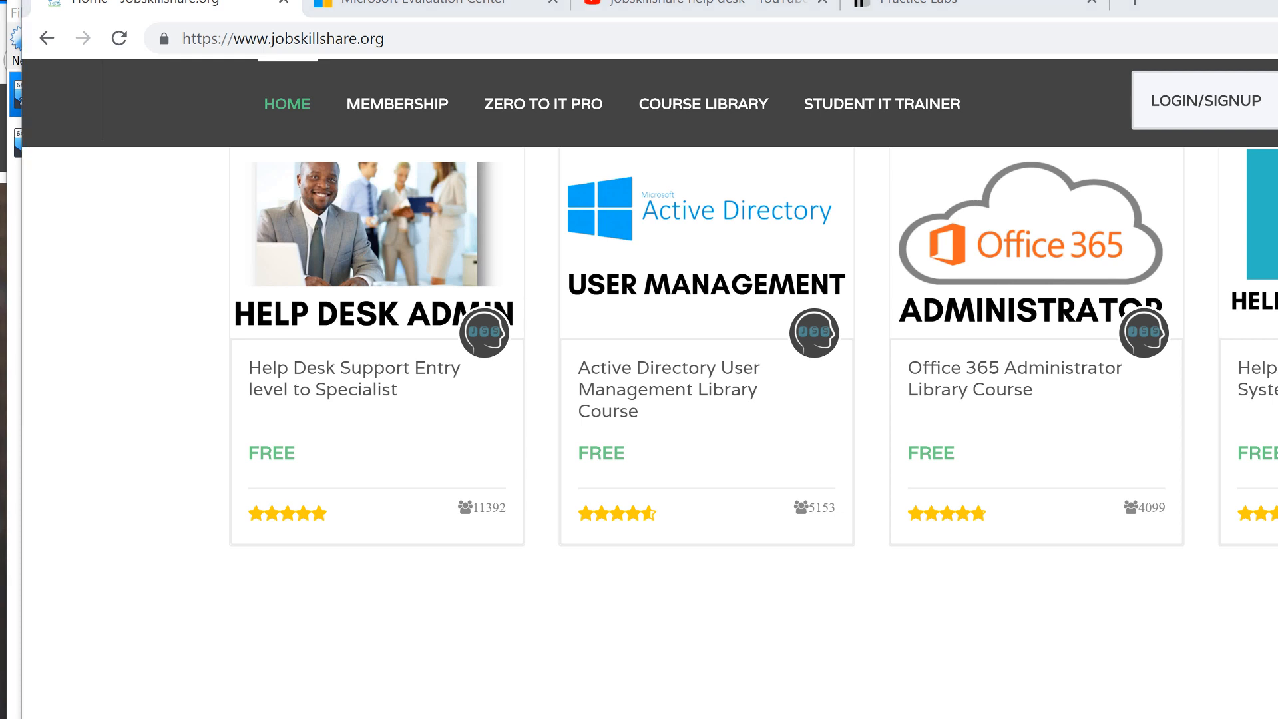
{"action": "key", "text": "alt+Tab"}
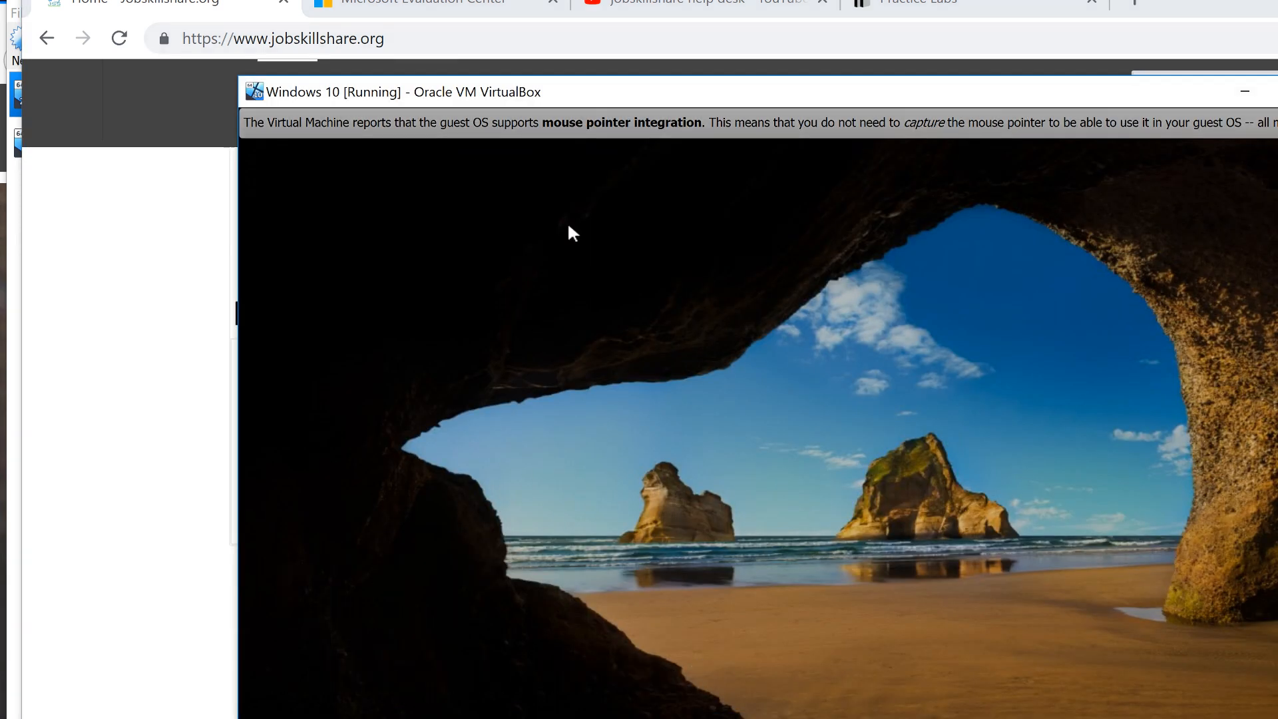
Restore the VM to a normal window and sign in to Windows 10 with the domain help desk account's password
{"action": "key", "text": "ctrl+c"}
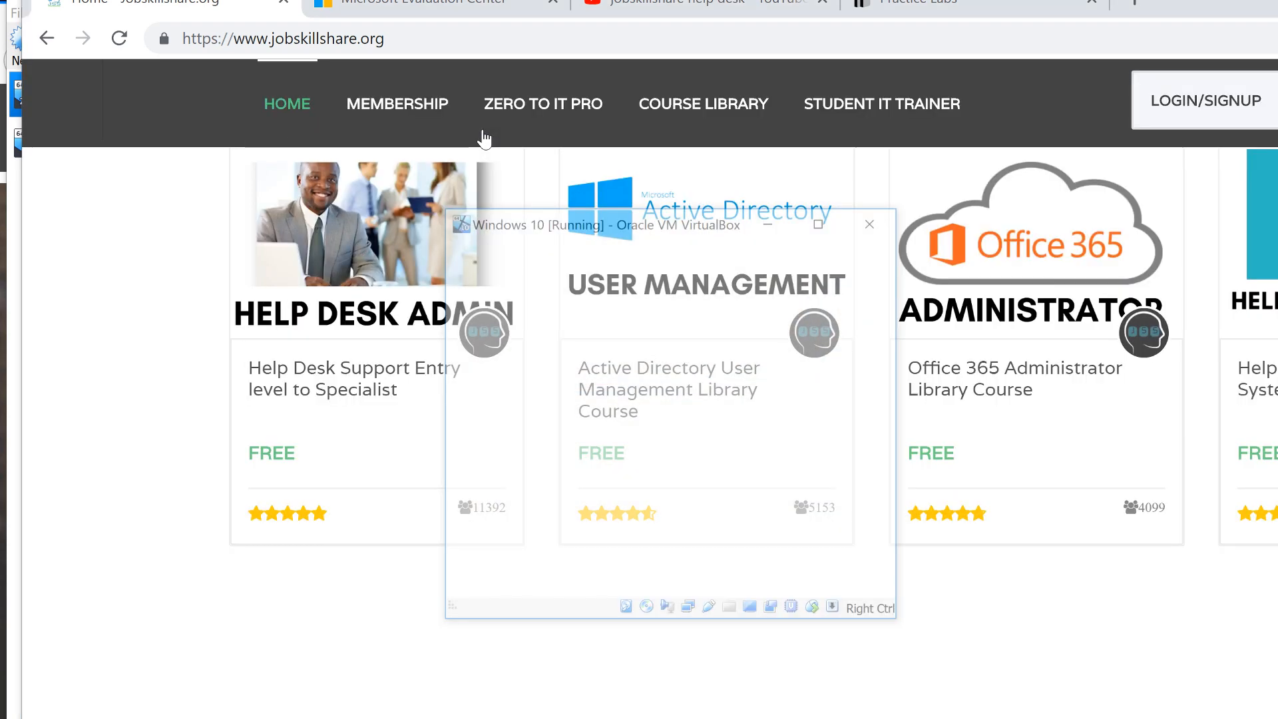
{"action": "left_click", "coordinate": [578, 251]}
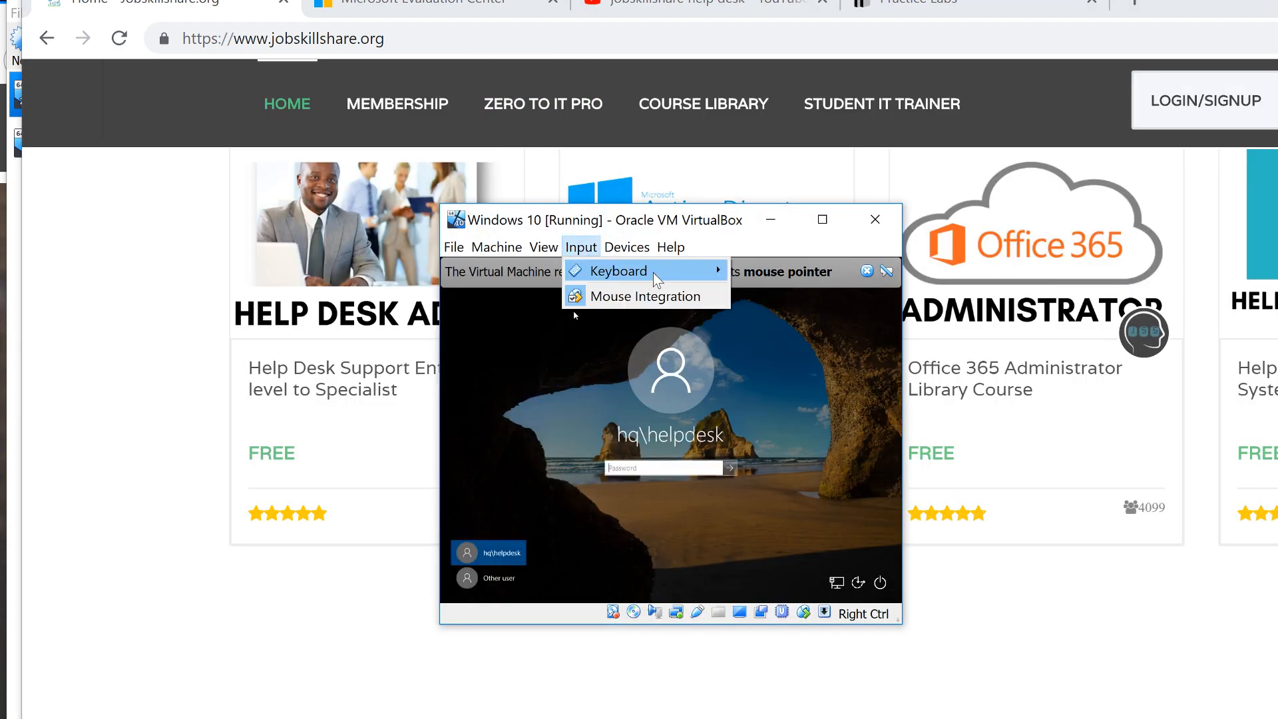
{"action": "left_click", "coordinate": [628, 403]}
{"action": "left_click", "coordinate": [651, 467]}
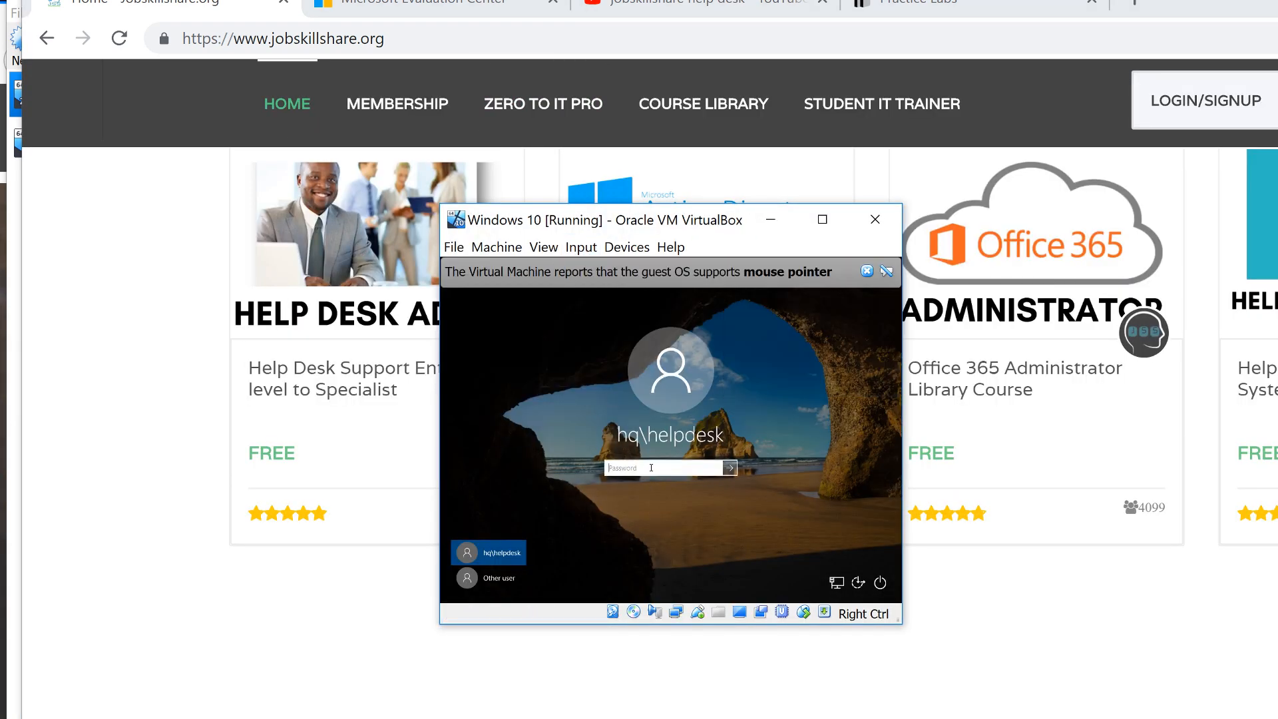
{"action": "type", "text": "Passw0rd"}
{"action": "key", "text": "Return"}
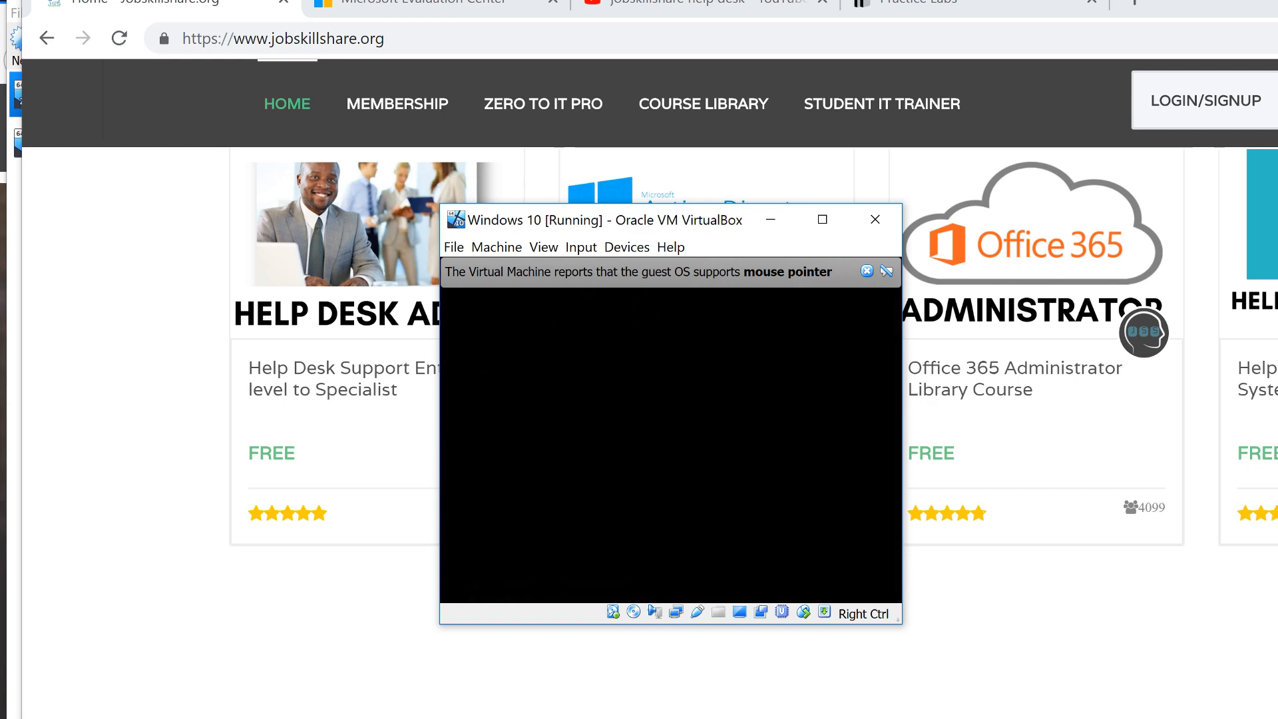
Return to the Practice Labs page and scroll up to the list of available labs
{"action": "left_click", "coordinate": [914, 13]}
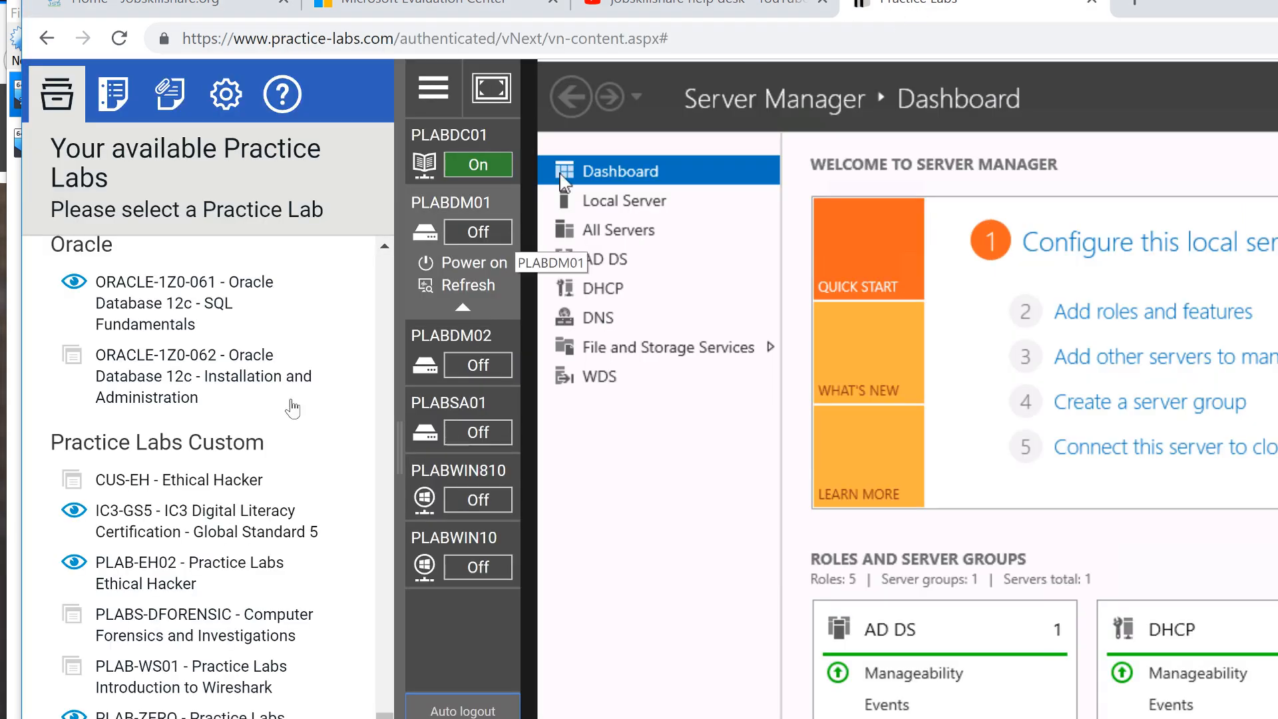
{"action": "scroll", "coordinate": [209, 462], "scroll_direction": "up", "scroll_amount": 15}
{"action": "scroll", "coordinate": [208, 463], "scroll_direction": "up", "scroll_amount": 6}
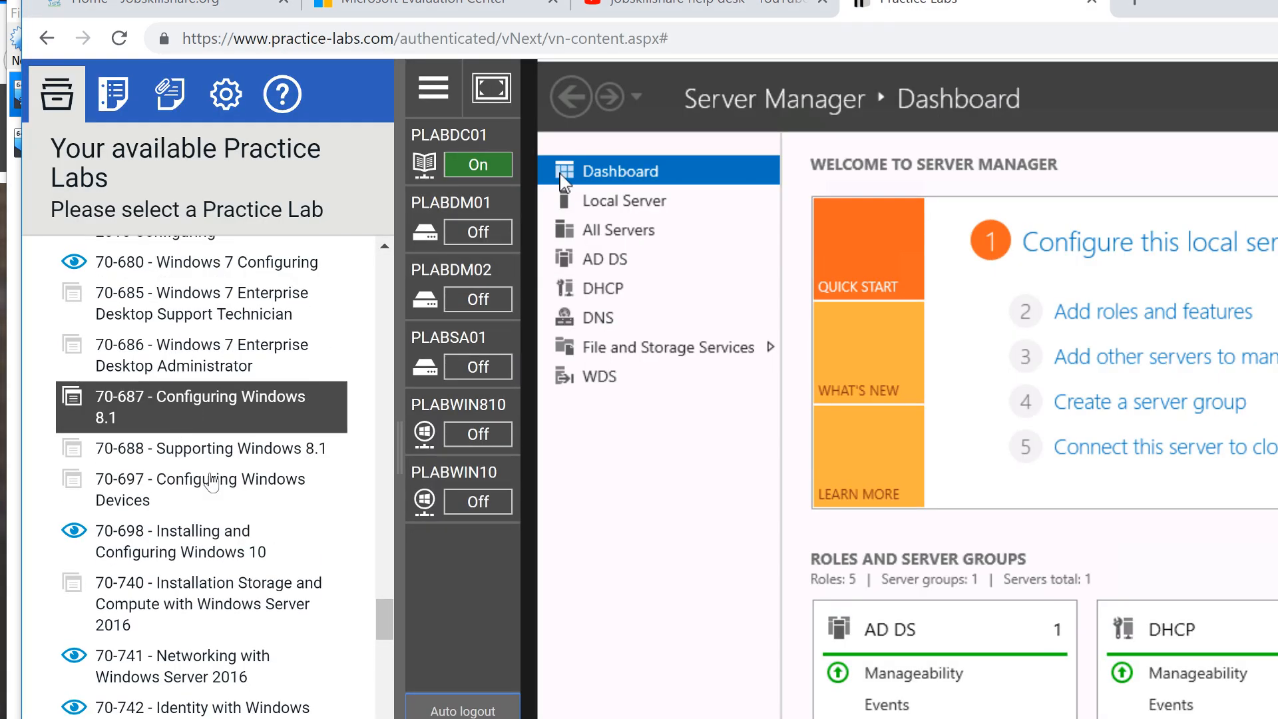